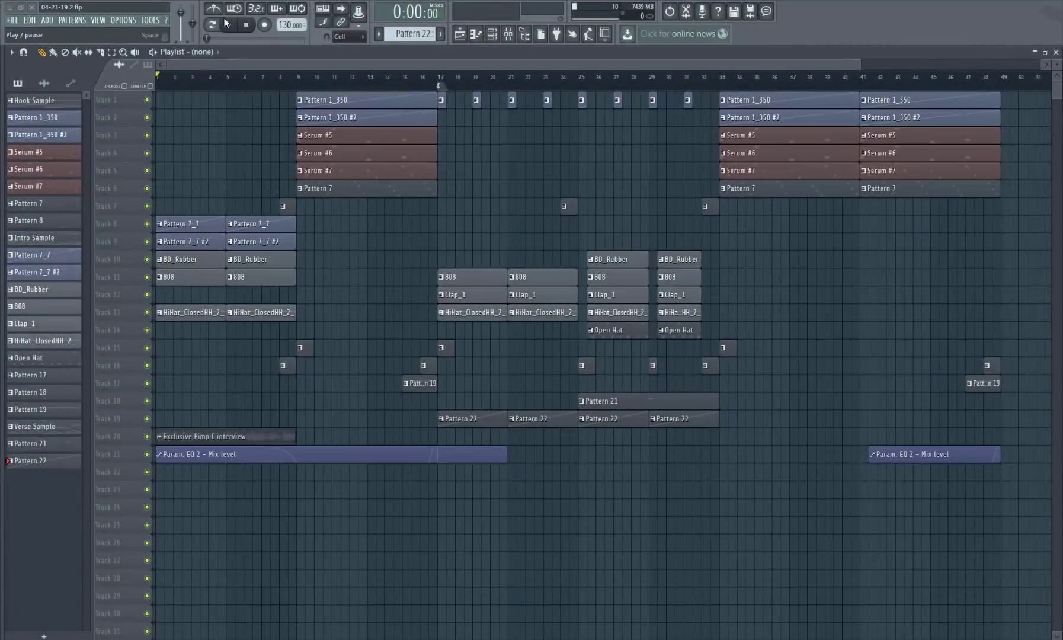
- Play the full arrangement in the playlist, and close the playlist
left_click(227, 23)
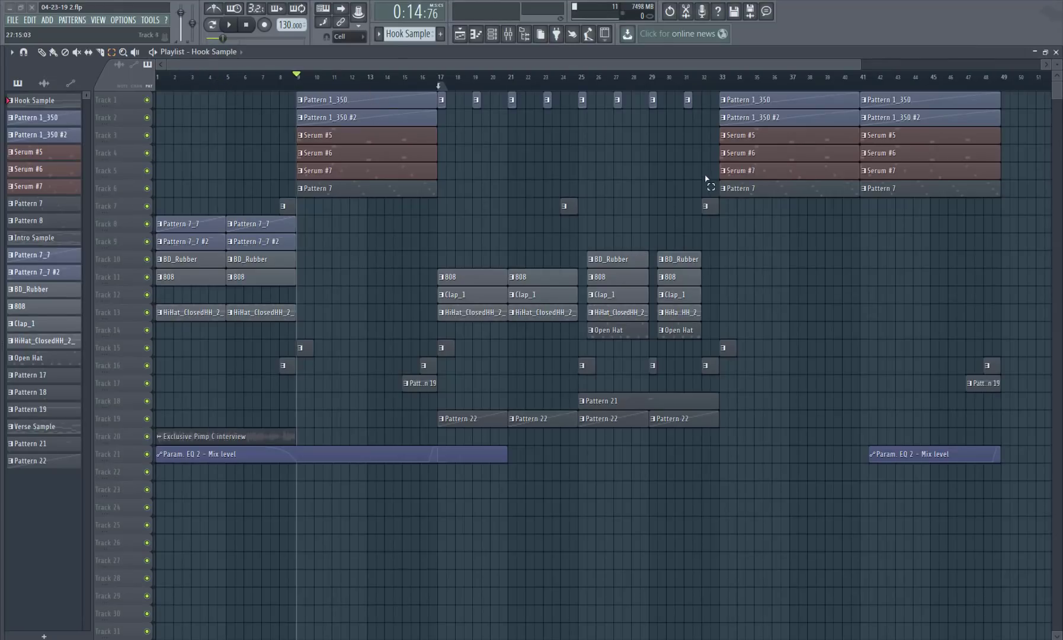
left_click(1056, 53)
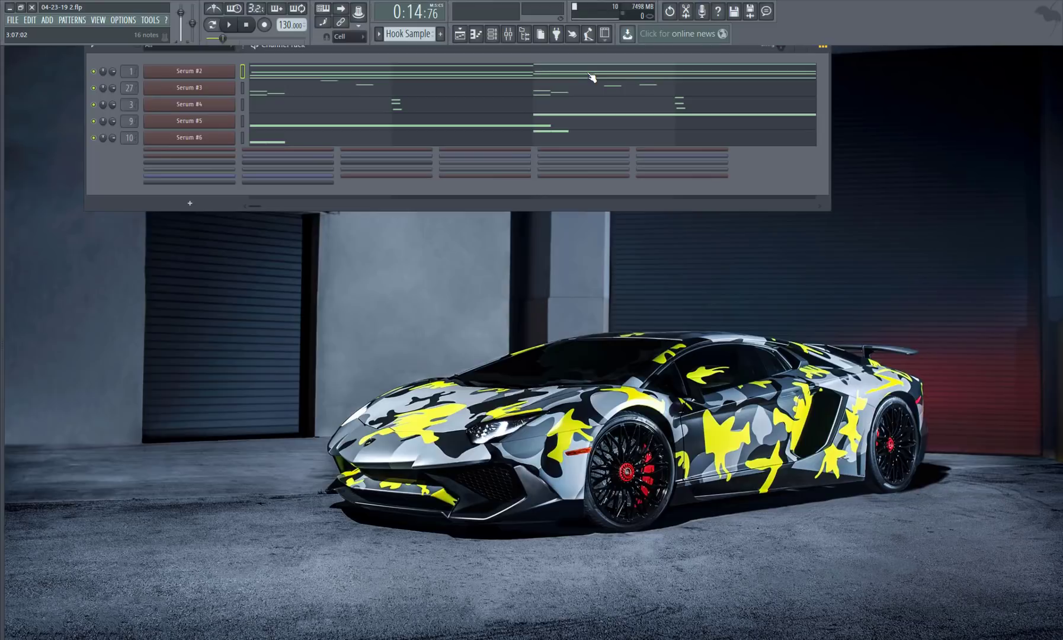
- Solo the Serum #2 channel, view its synth preset, and close the plugin window
right_click(94, 71)
left_click(102, 73)
left_click(195, 73)
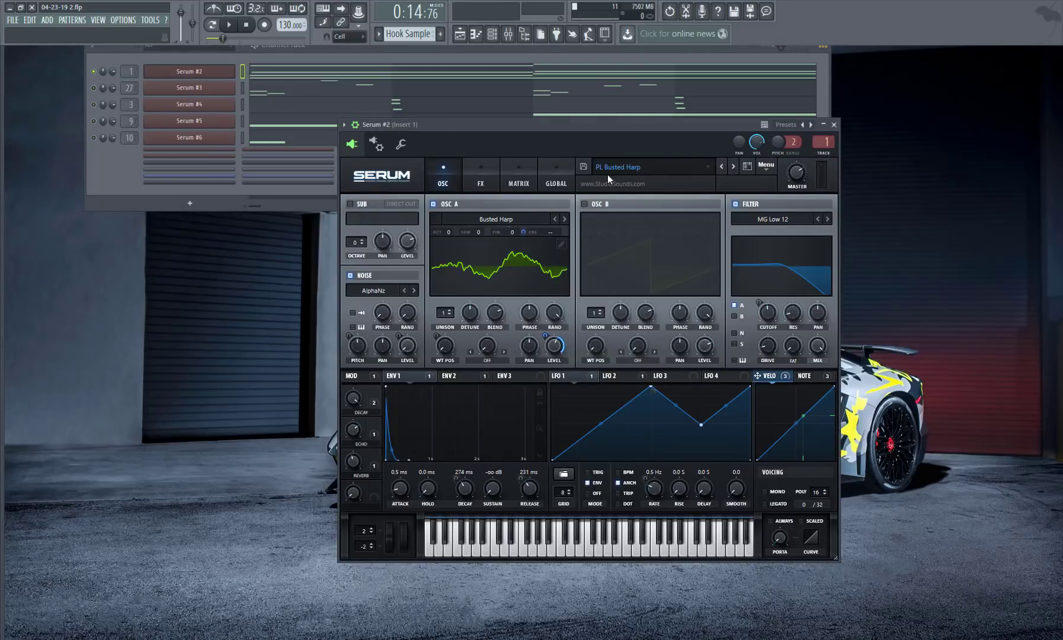
left_click(834, 125)
- Play the soloed Serum #2 part and follow its chords in the piano roll until the end of the loop
left_click(412, 76)
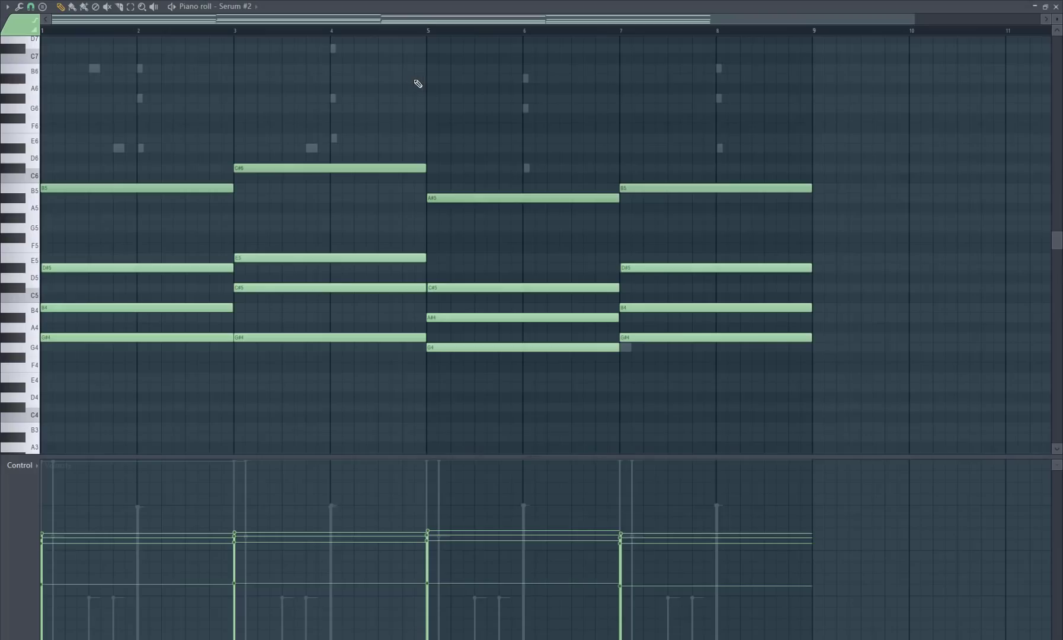
left_click(1057, 9)
key("space")
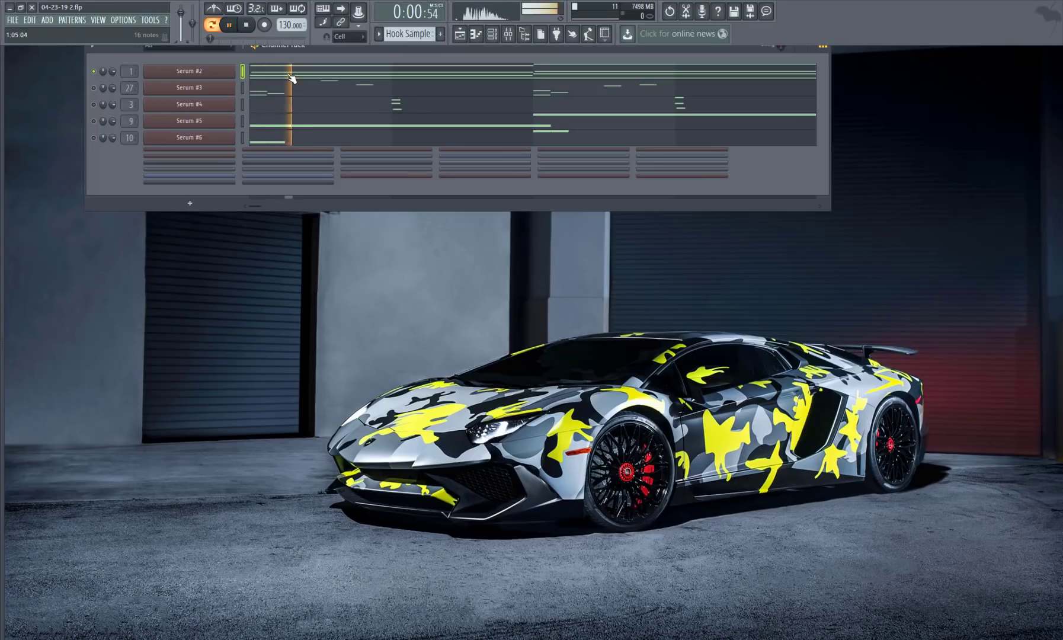
left_click(290, 77)
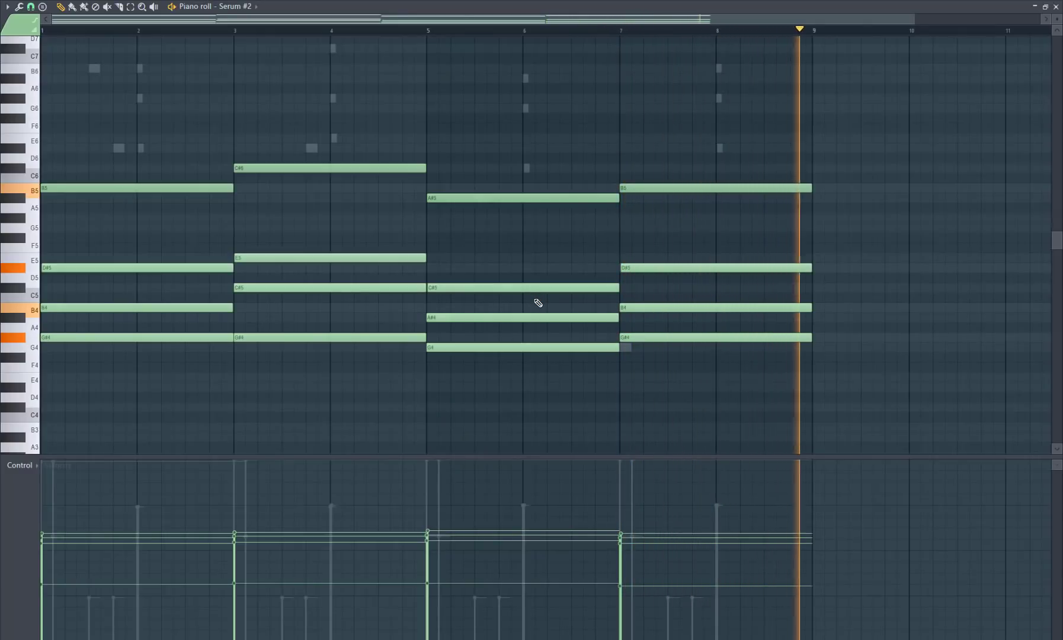
key("space")
- Try copying the lower three notes of the last chord past bar 9, and undo the copy
left_click_drag(95, 261, 855, 384)
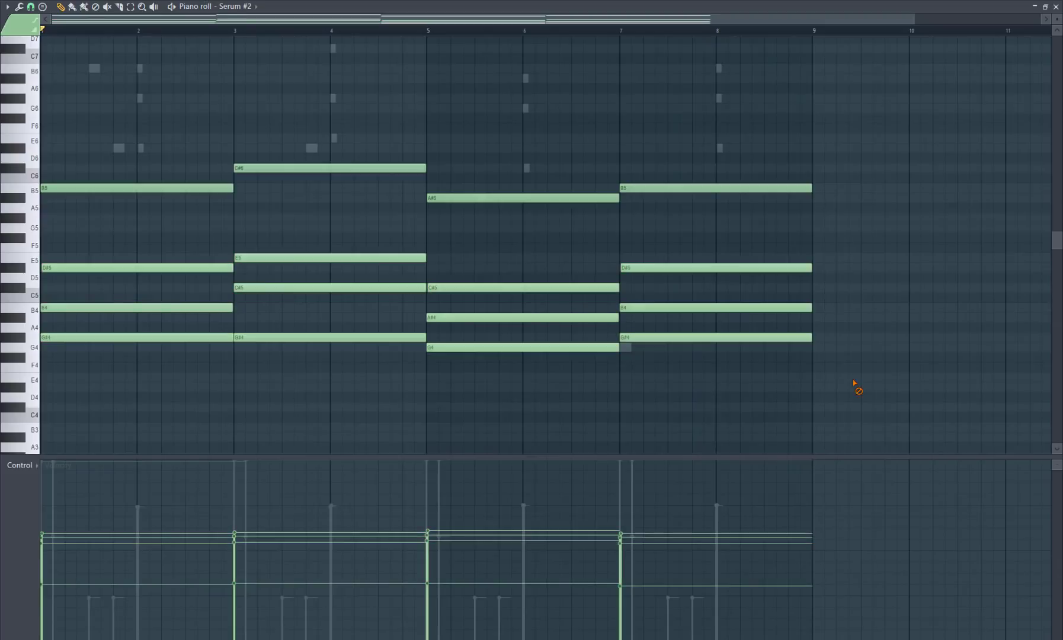
left_click_drag(792, 189, 33, 131)
right_click(134, 139)
left_click_drag(455, 284, 442, 367)
left_click(250, 337)
left_click_drag(707, 235, 891, 279)
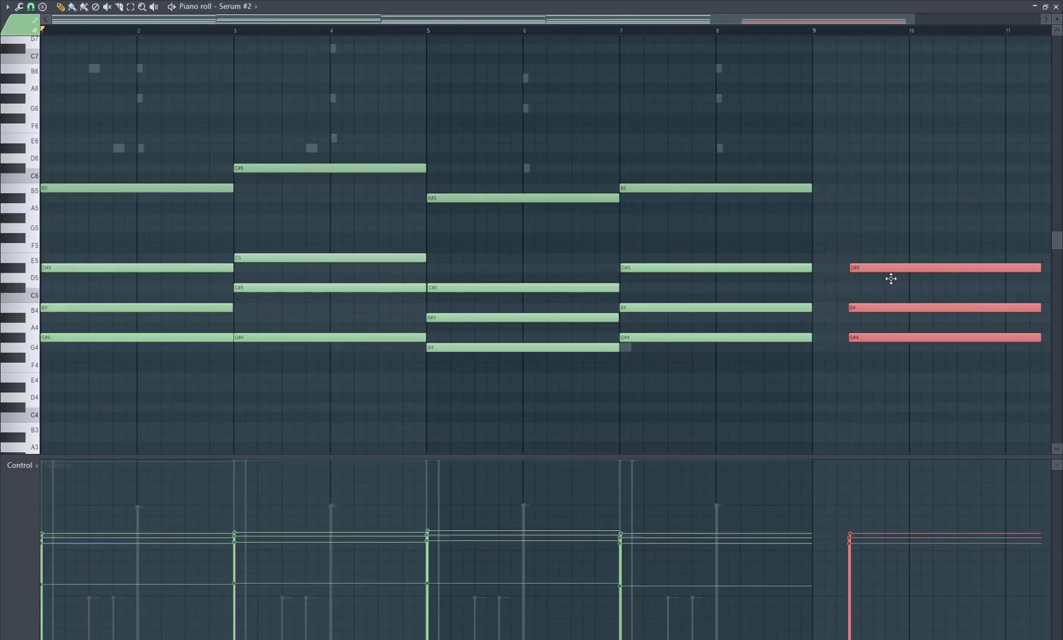
key("ctrl+z")
- Try the top note of all four chords an octave lower, and return these notes to their original octave
left_click_drag(123, 143, 820, 228)
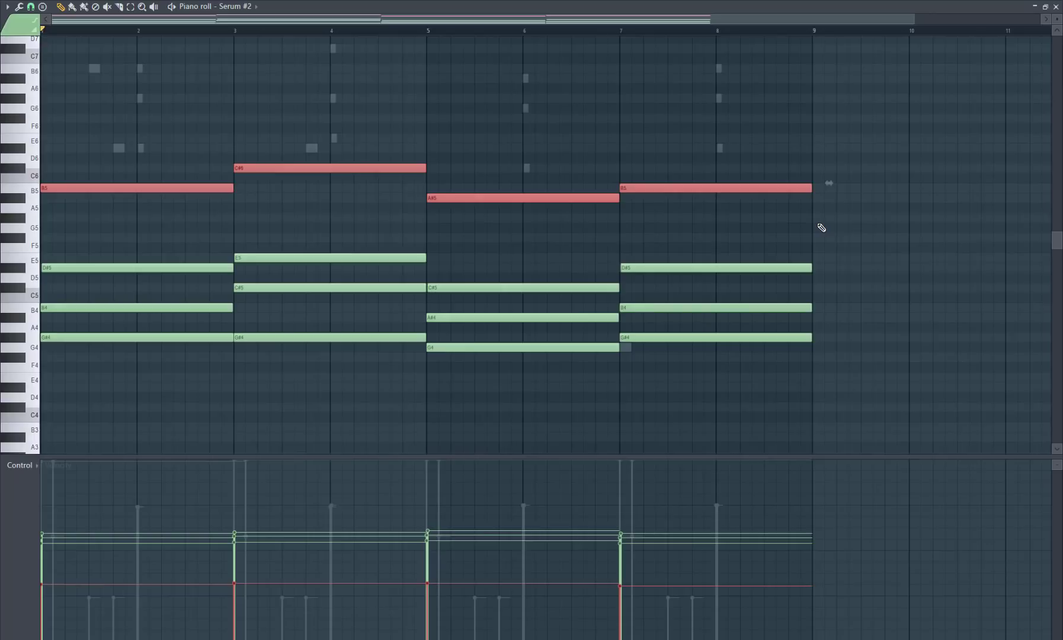
key("ctrl+Down")
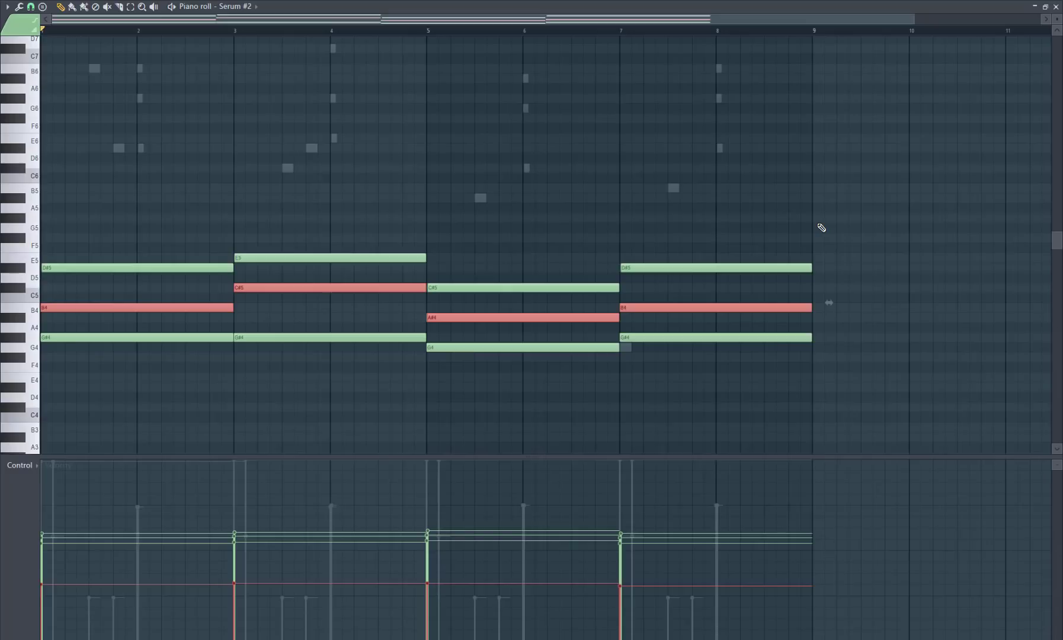
key("ctrl+Up")
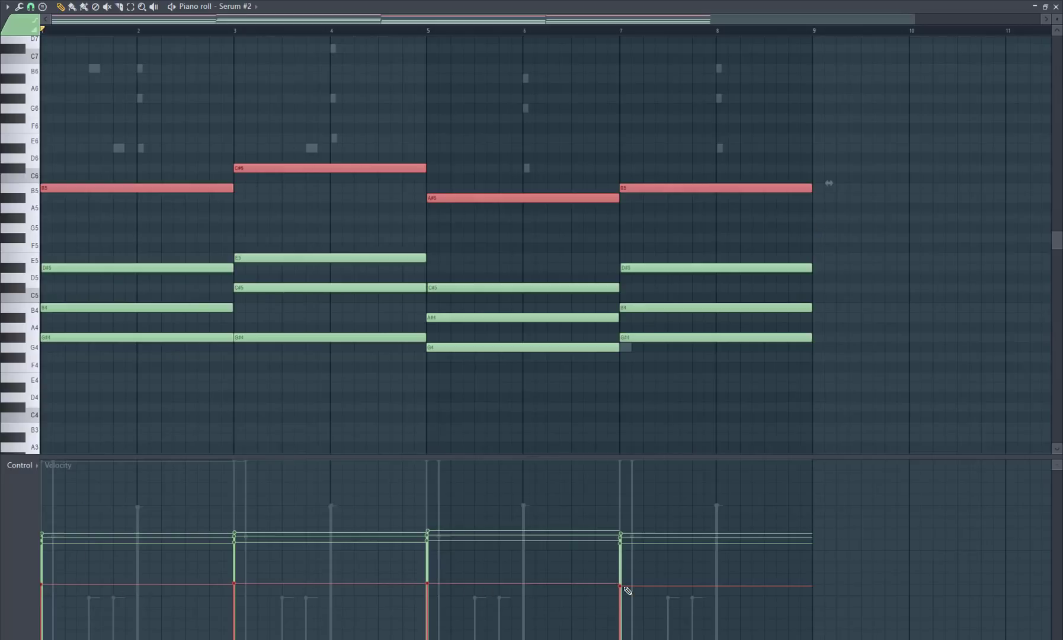
- Select all the chord notes, open the strumizer on them, and close it without applying
left_click_drag(107, 185, 800, 388)
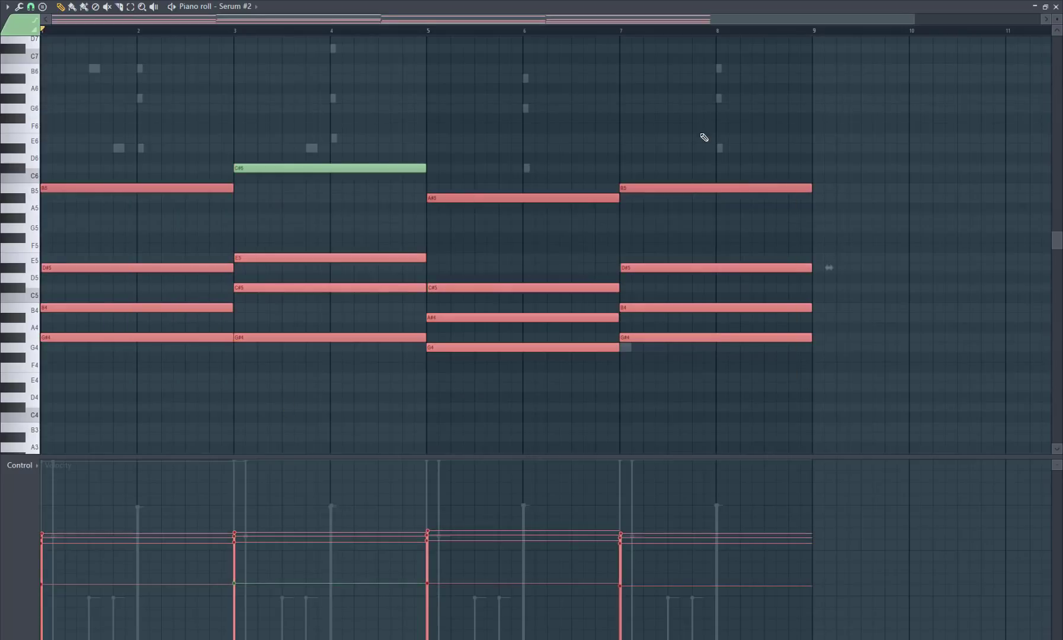
key("ctrl+a")
left_click(7, 6)
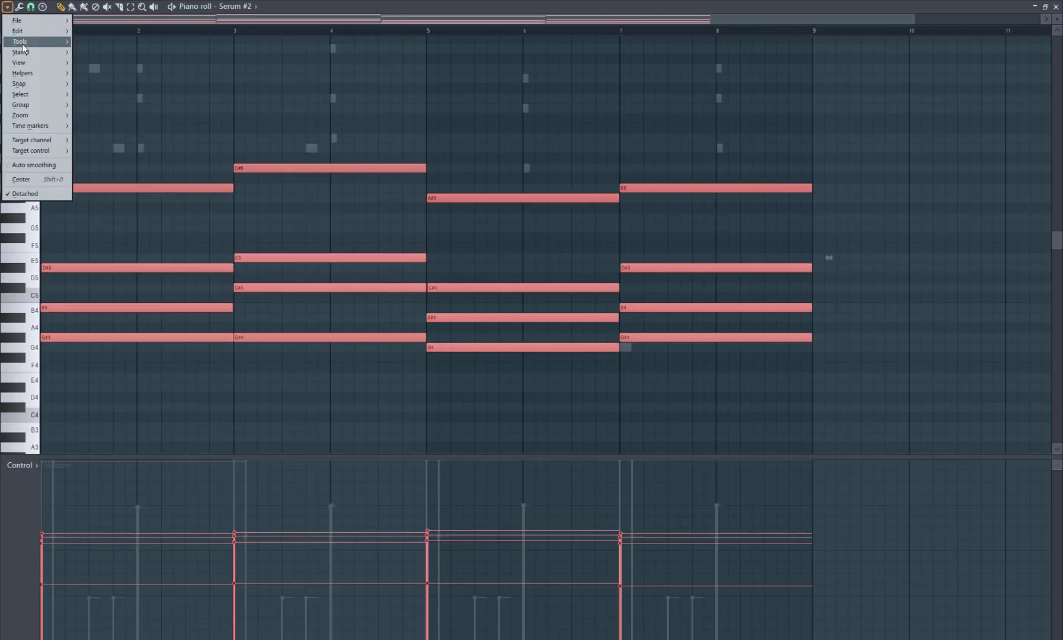
mouse_move(22, 44)
left_click(113, 163)
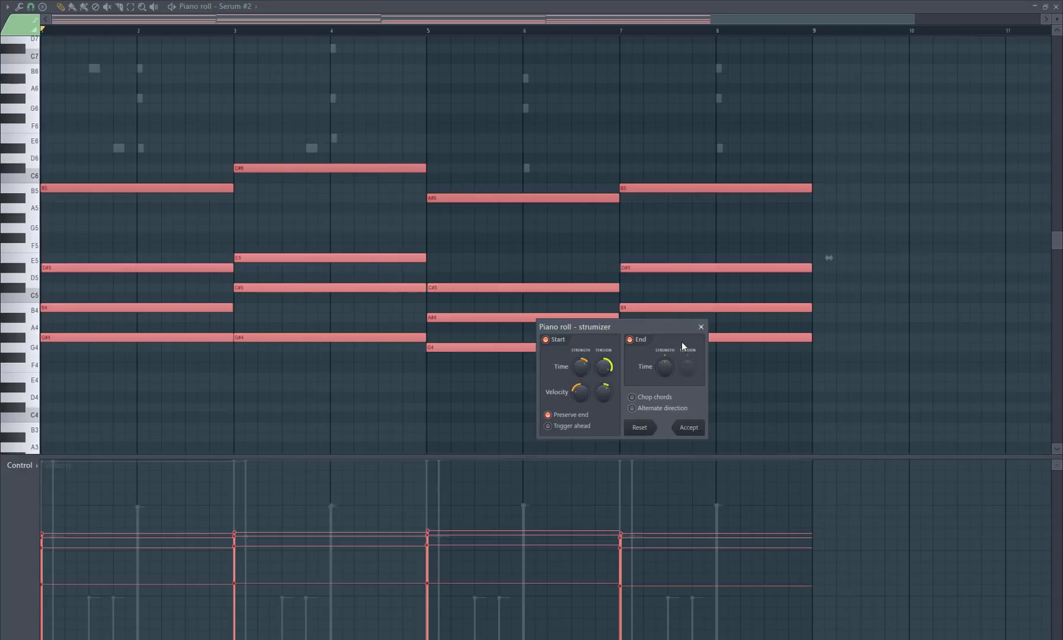
left_click(708, 329)
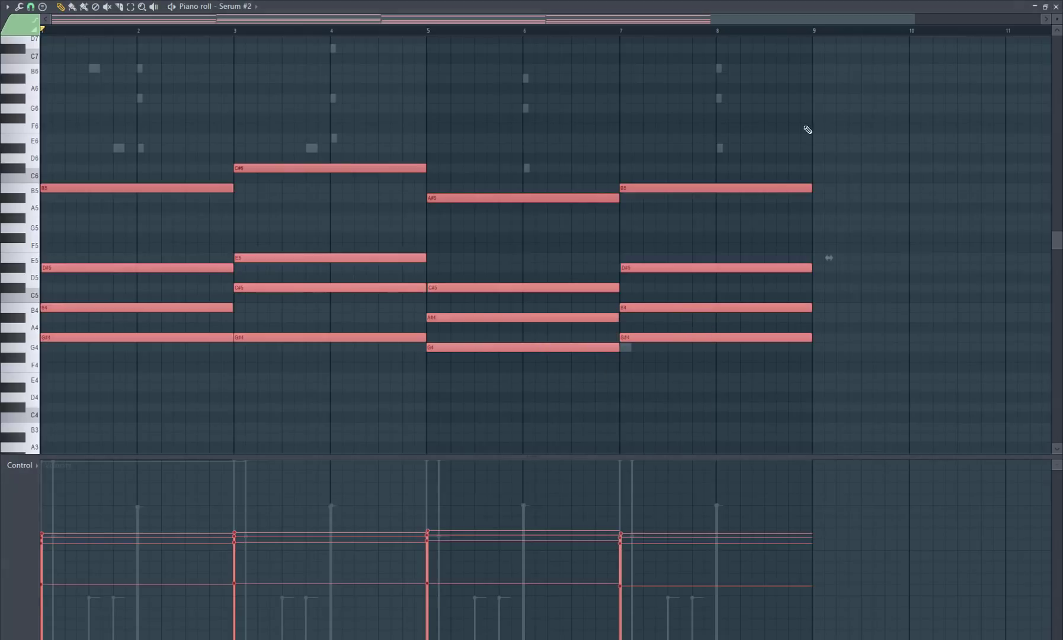
- Deselect the chord notes and close the Serum #2 piano roll
left_click_drag(897, 22, 52, 273)
left_click_drag(77, 33, 217, 17)
left_click_drag(109, 19, 940, 95)
left_click(1056, 8)
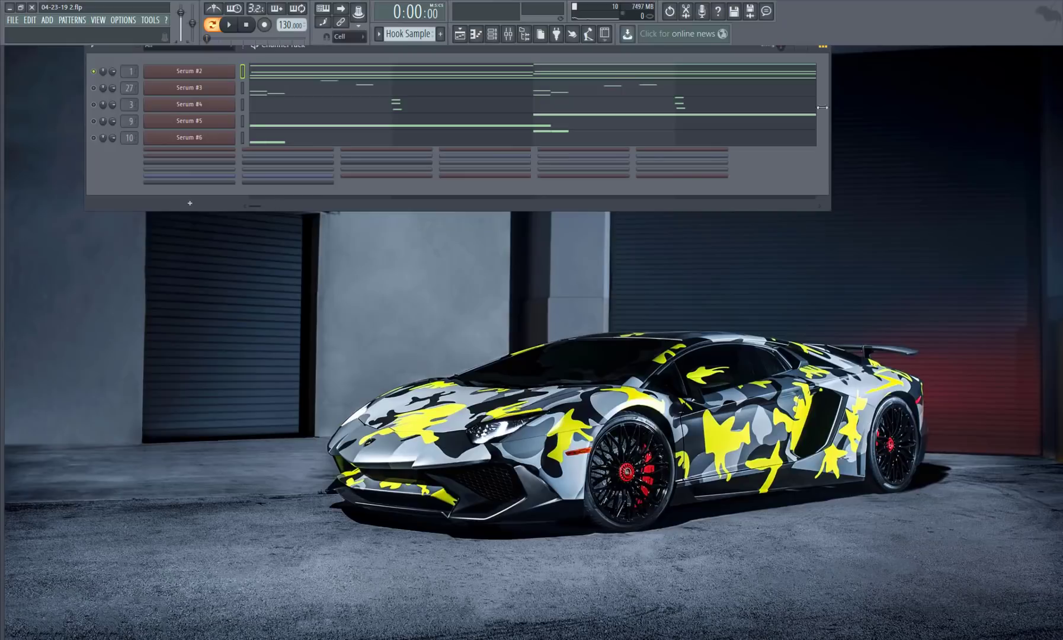
- Listen to the Serum #2 chords once more, checking them in the piano roll before stopping playback
left_click(231, 27)
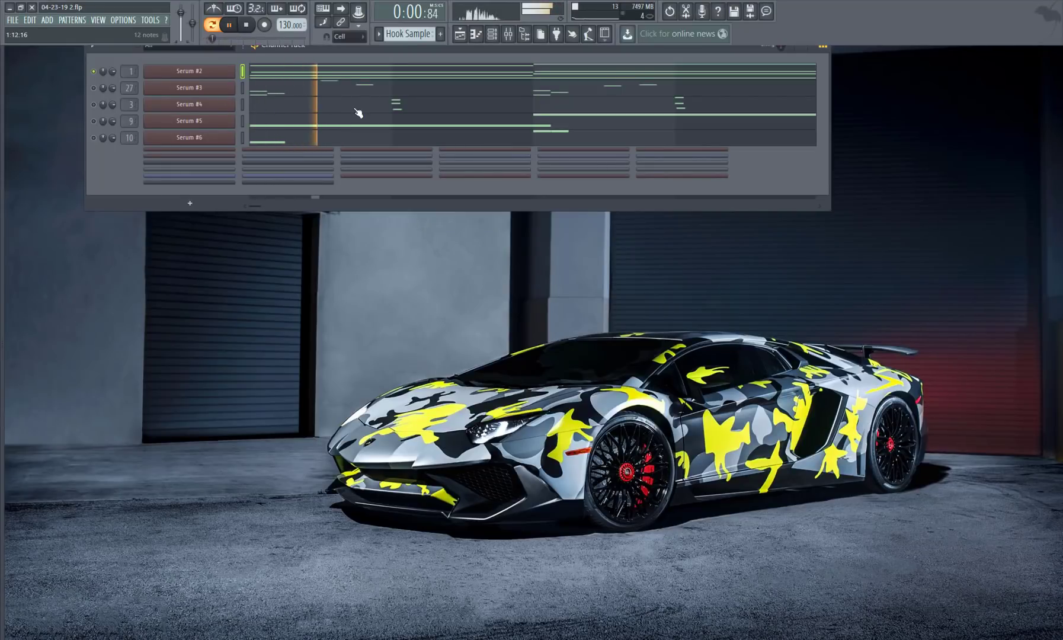
left_click(360, 72)
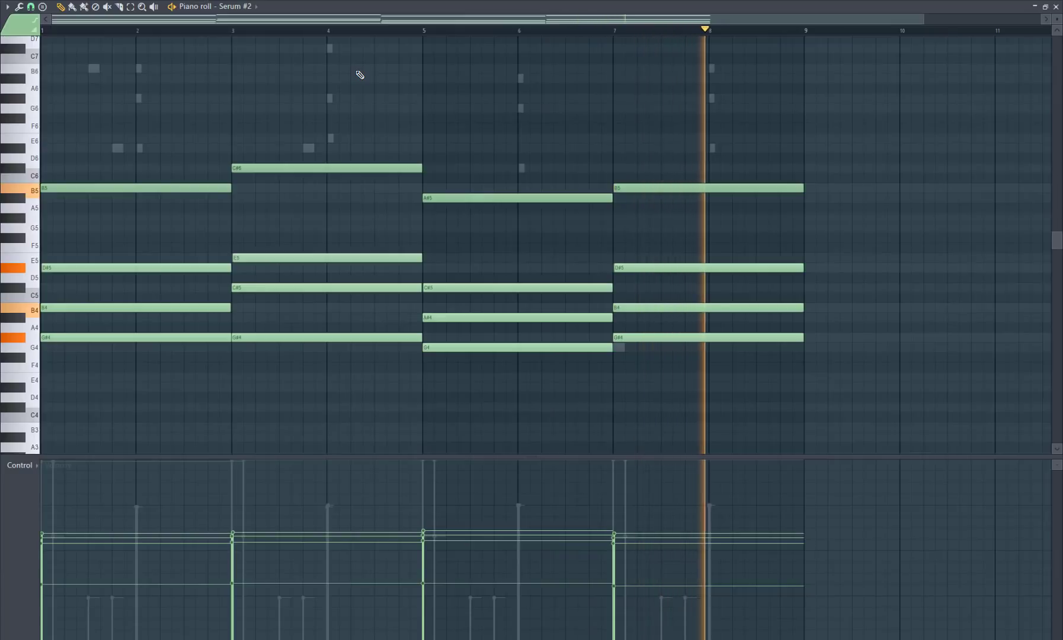
key("space")
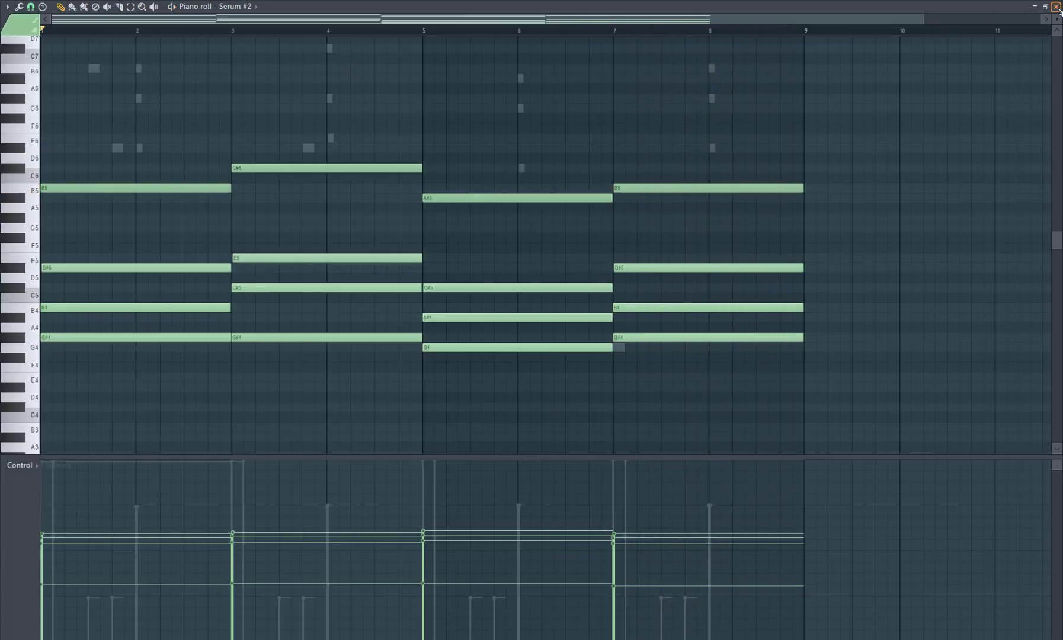
left_click(1058, 8)
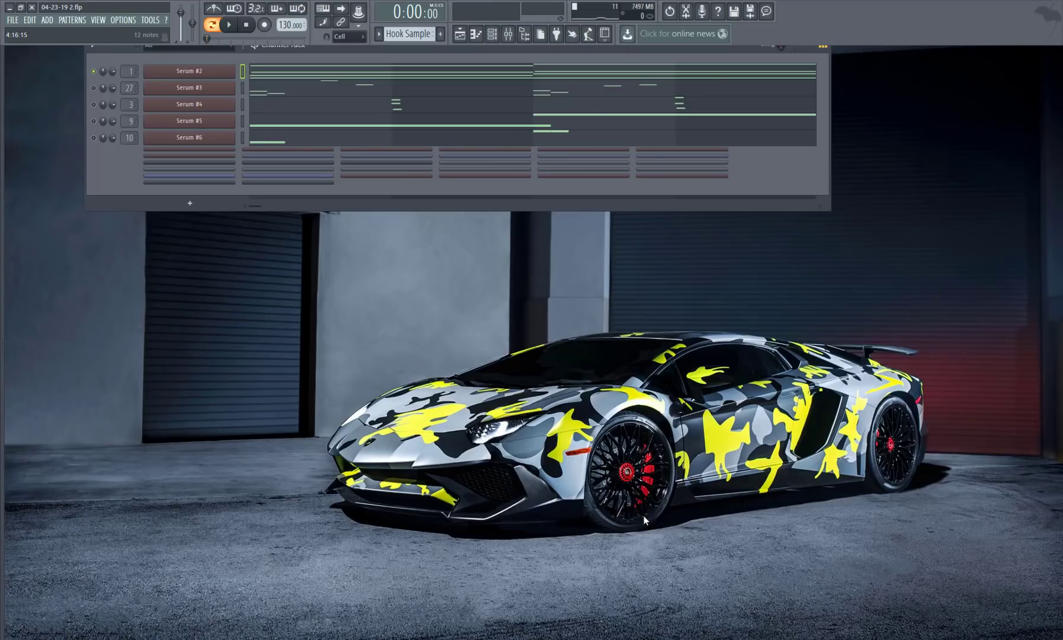
- Reopen the Serum #2 piano roll to review the layout of its four chords
left_click(268, 71)
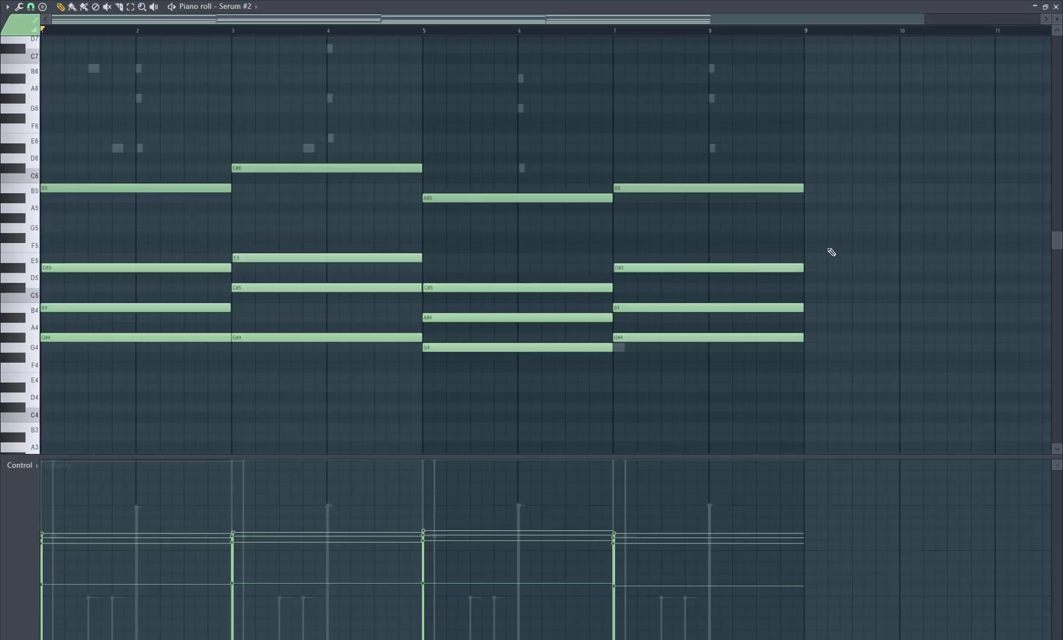
left_click(1056, 7)
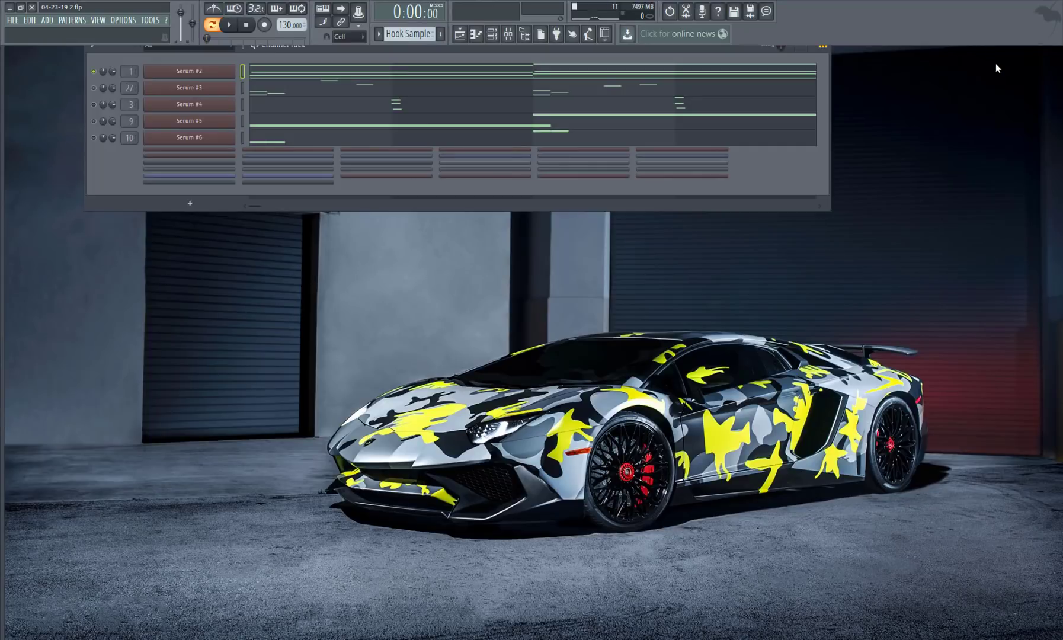
left_click(501, 70)
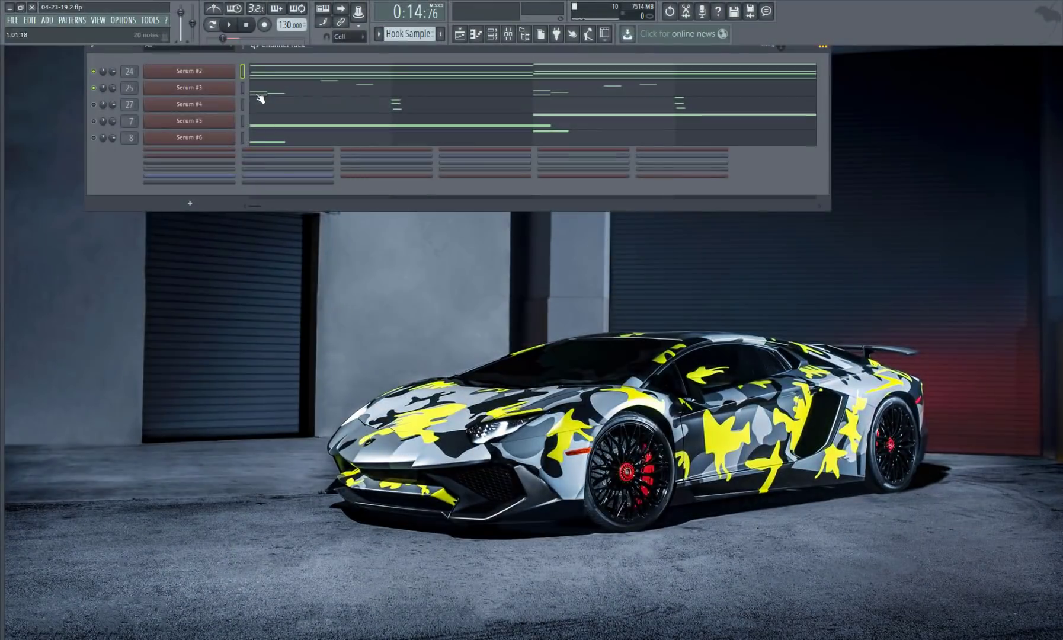
- View the synth preset of the Serum #3 channel, and open the channel's notes in the piano roll
left_click(222, 90)
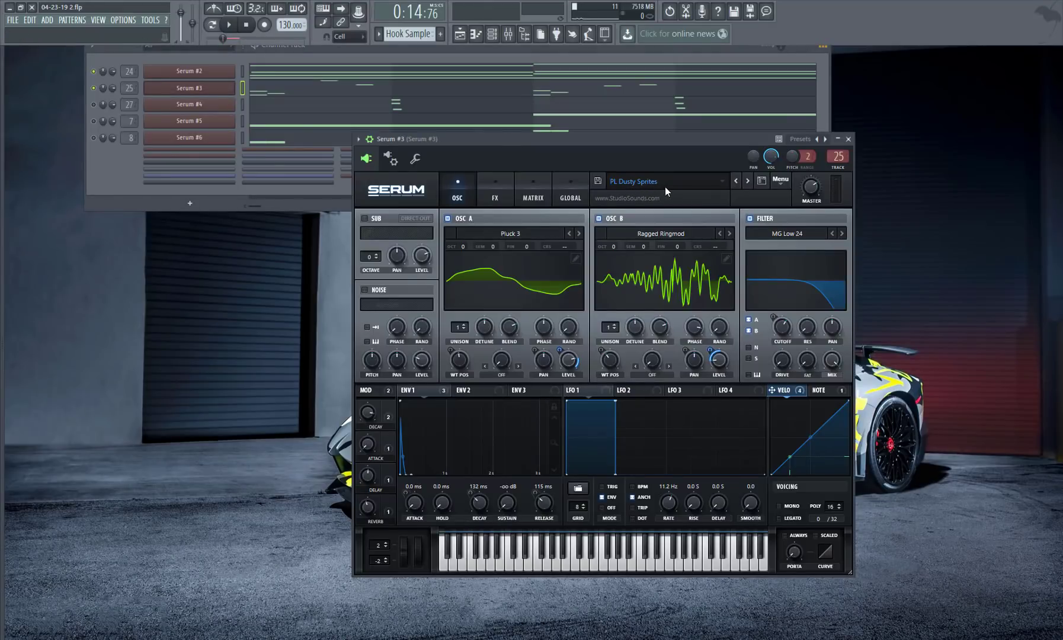
left_click(849, 139)
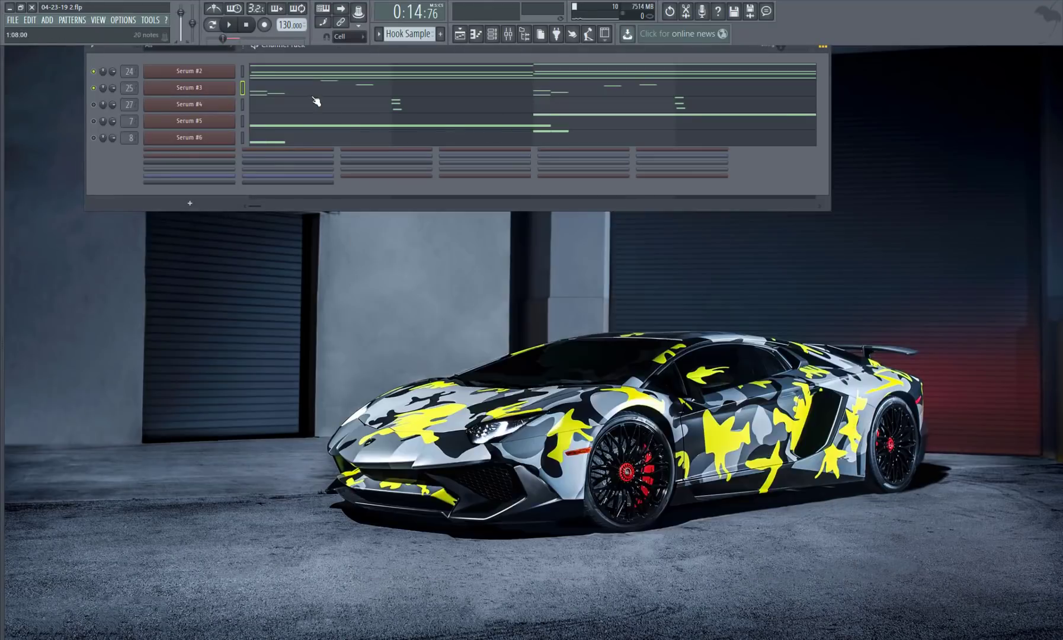
left_click(314, 92)
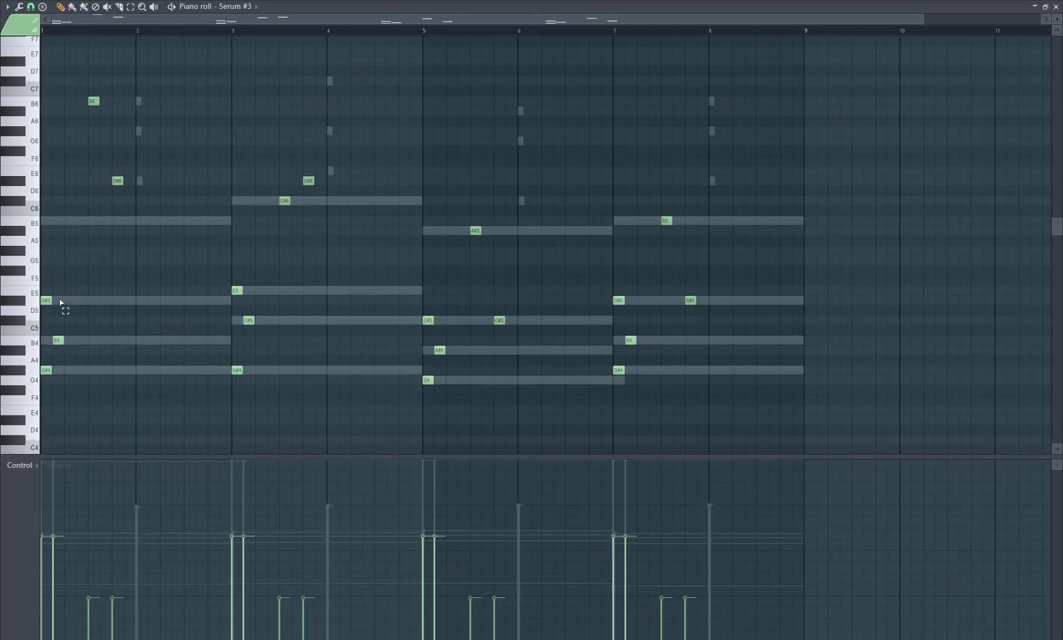
- Examine the low Serum #3 notes by selecting them as a group and picking out the offset ones, and deselect them
left_click_drag(48, 287, 718, 423)
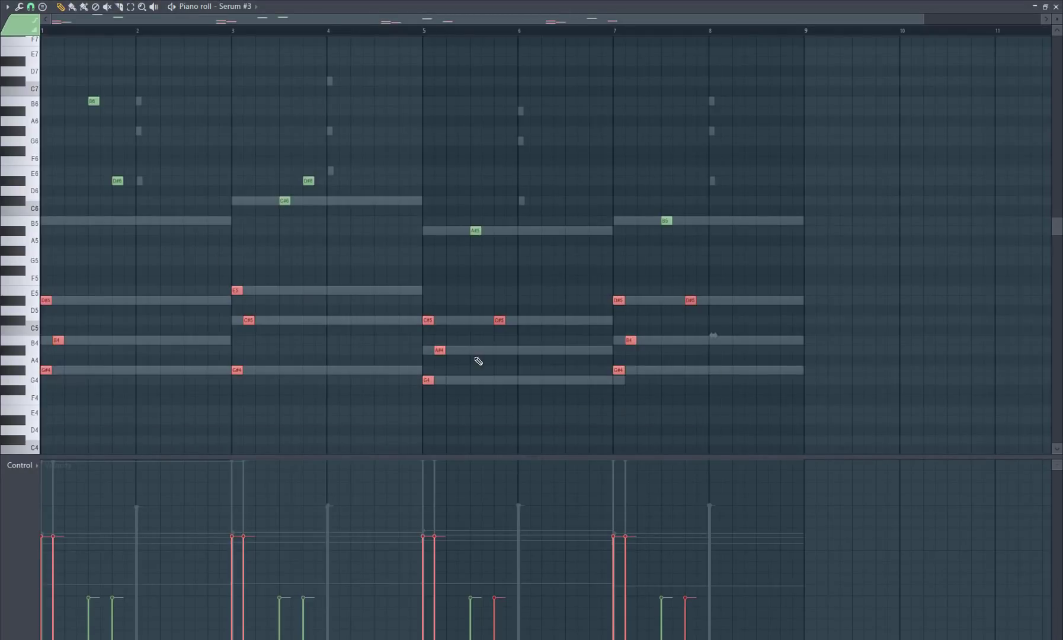
left_click(439, 350)
left_click(248, 321)
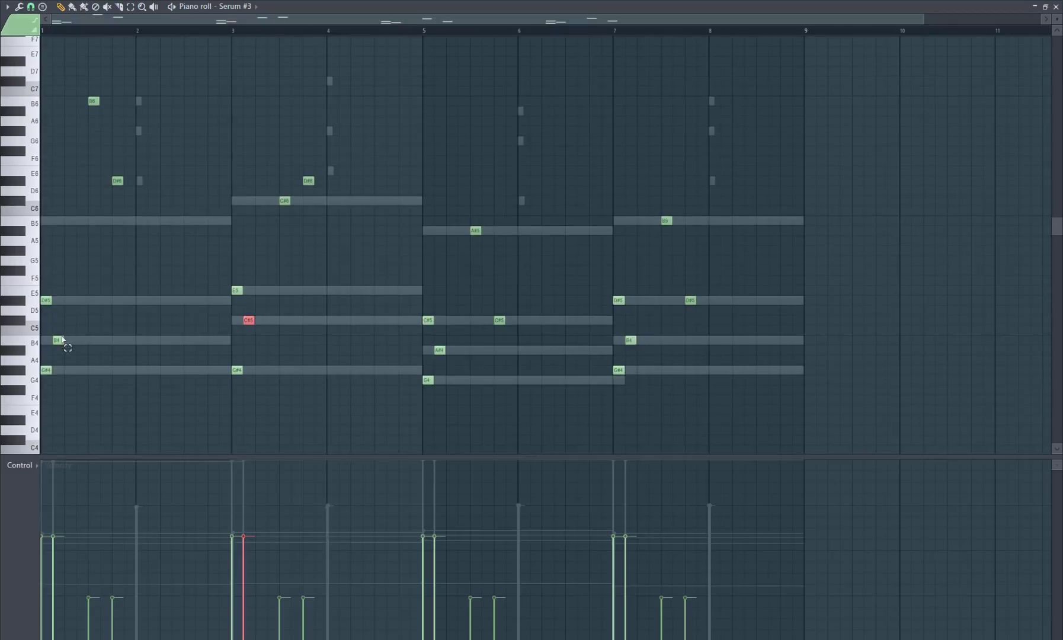
left_click(57, 340)
left_click(630, 340, "ctrl")
key("ctrl+d")
- Try the paired high notes in bars 1 and 3 an octave lower, and move them back up
left_click_drag(156, 252, 83, 81)
key("ctrl+Down")
key("ctrl+Up")
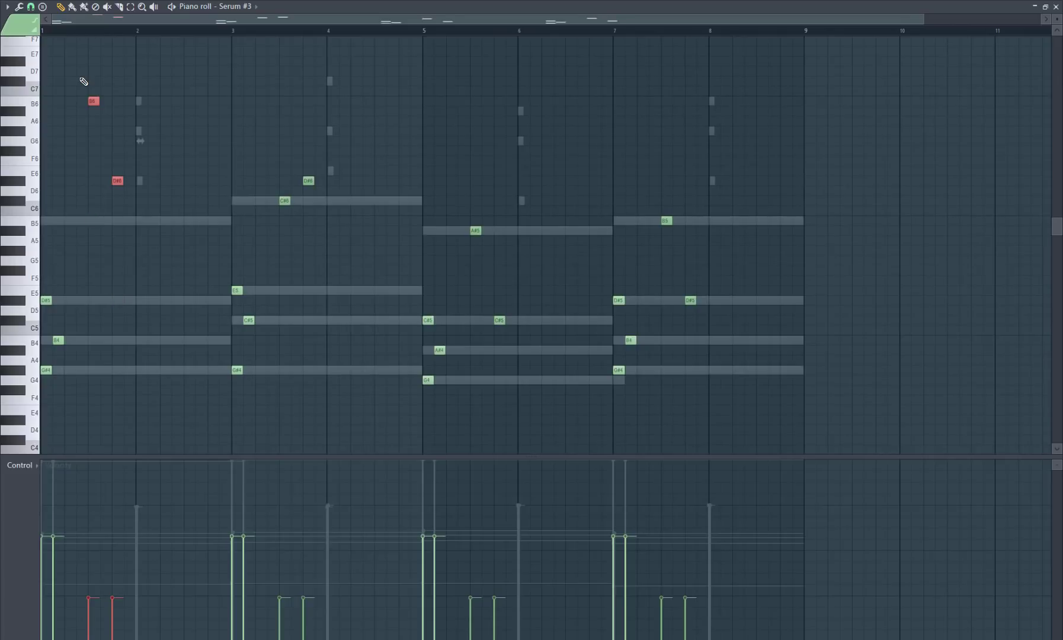
left_click_drag(331, 156, 270, 198)
key("ctrl+Down")
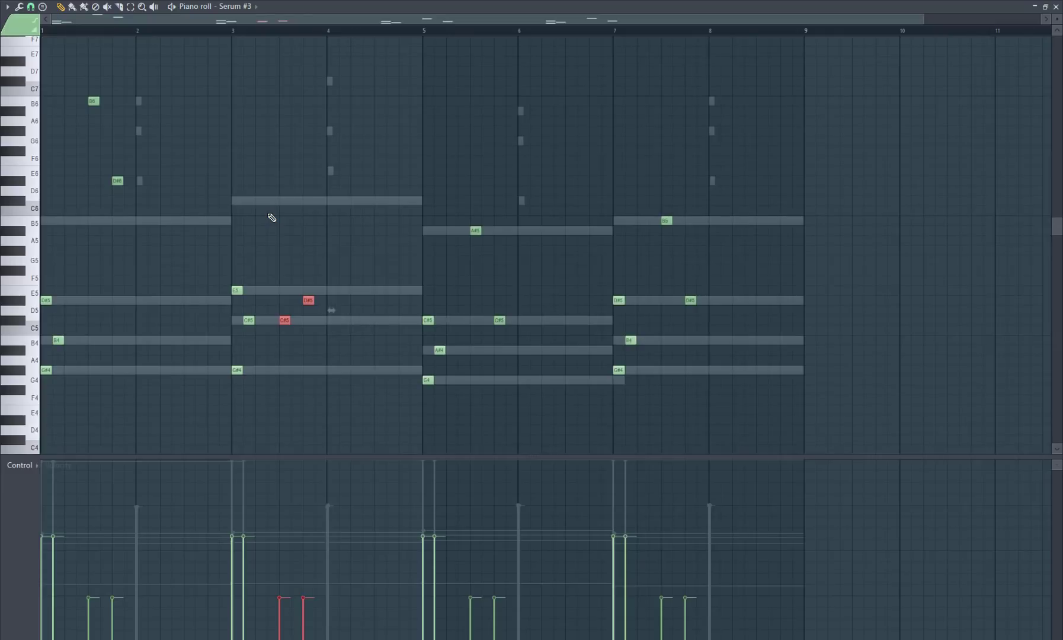
key("ctrl+Up")
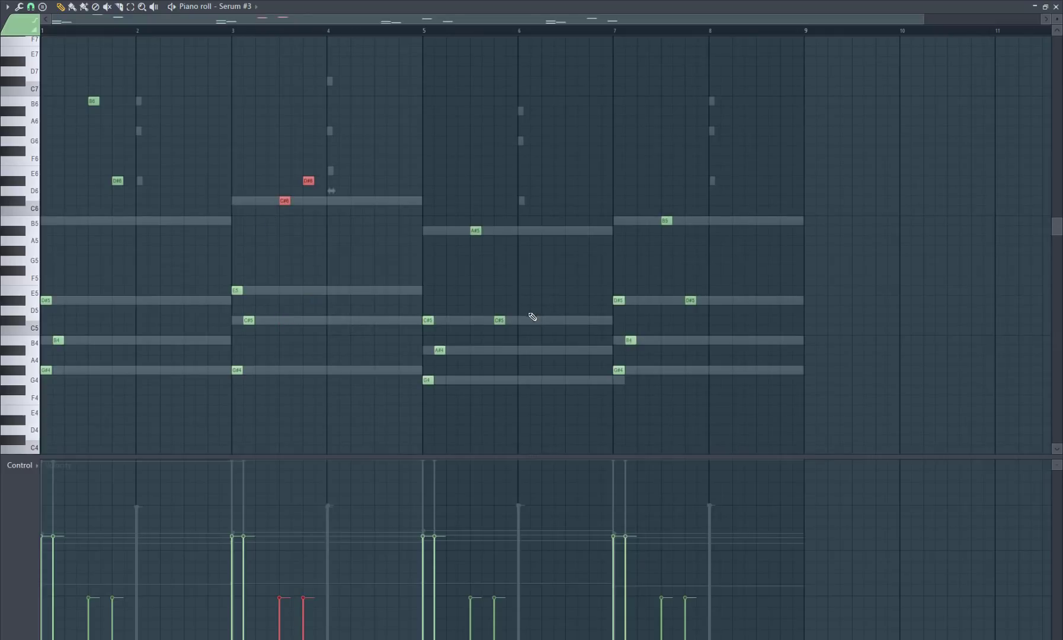
- Select the paired melody notes in bars 5 and 7 for inspection, and clear the selection
left_click_drag(524, 344, 473, 226)
left_click_drag(743, 324, 661, 215)
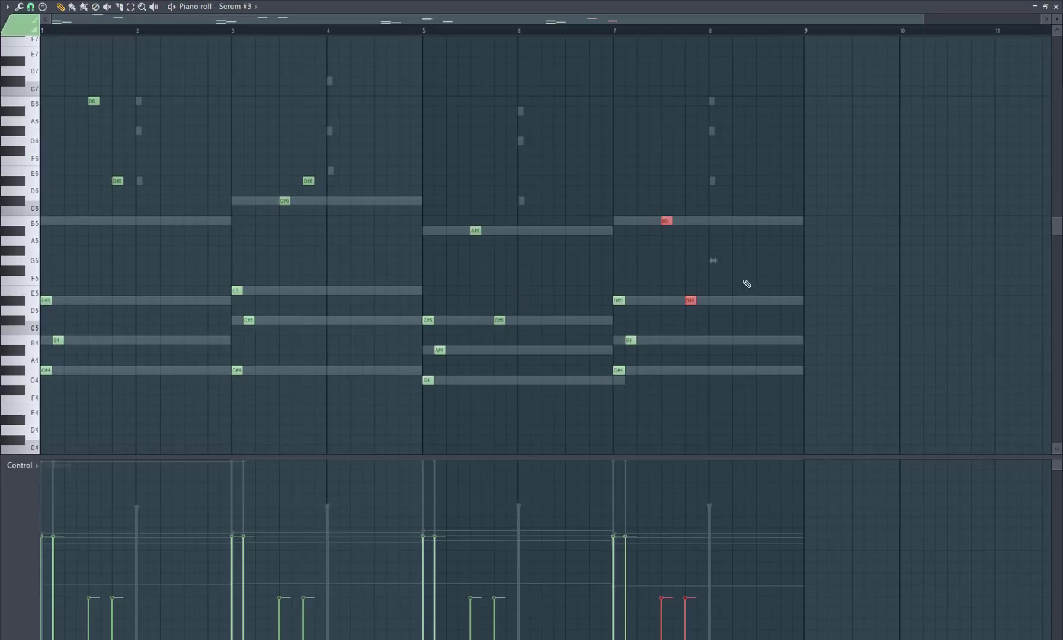
left_click(225, 385, "ctrl")
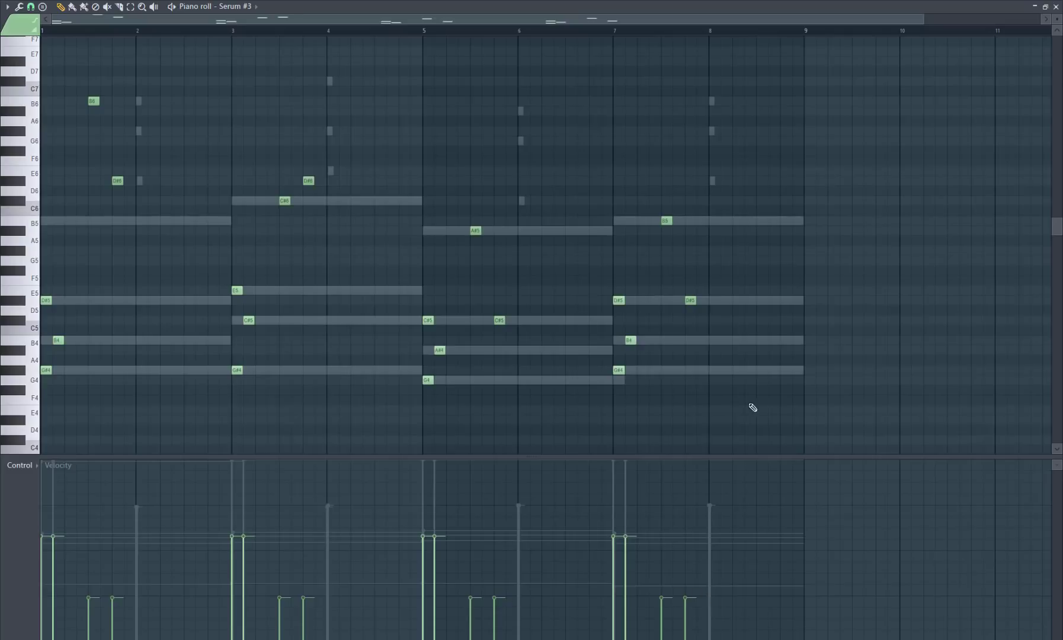
- Close the Serum #3 piano roll and play the Serum #2 and Serum #3 layers together
left_click(1057, 7)
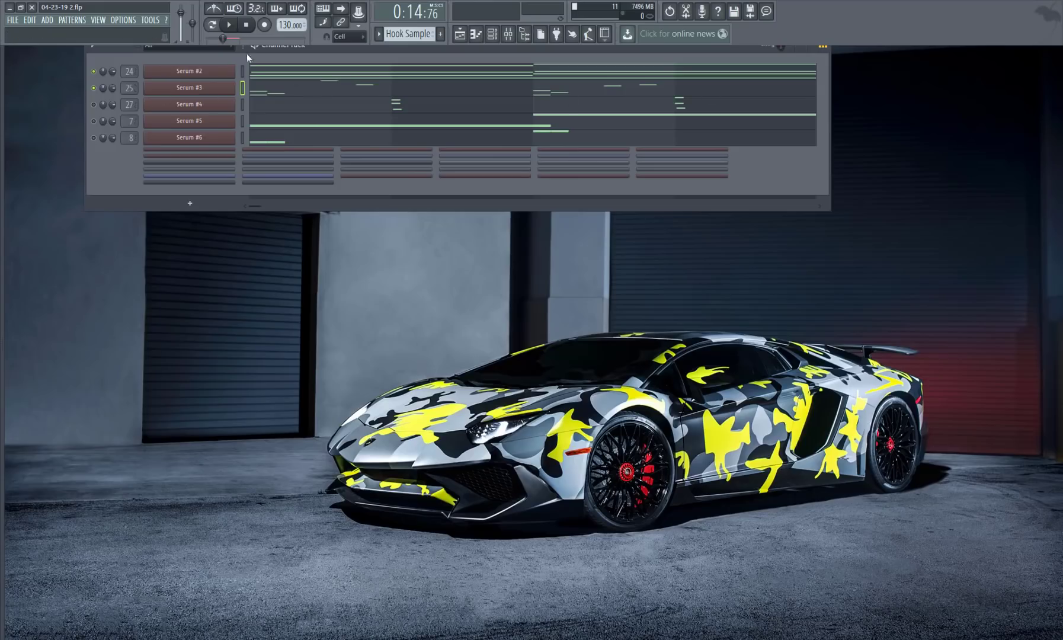
left_click(236, 24)
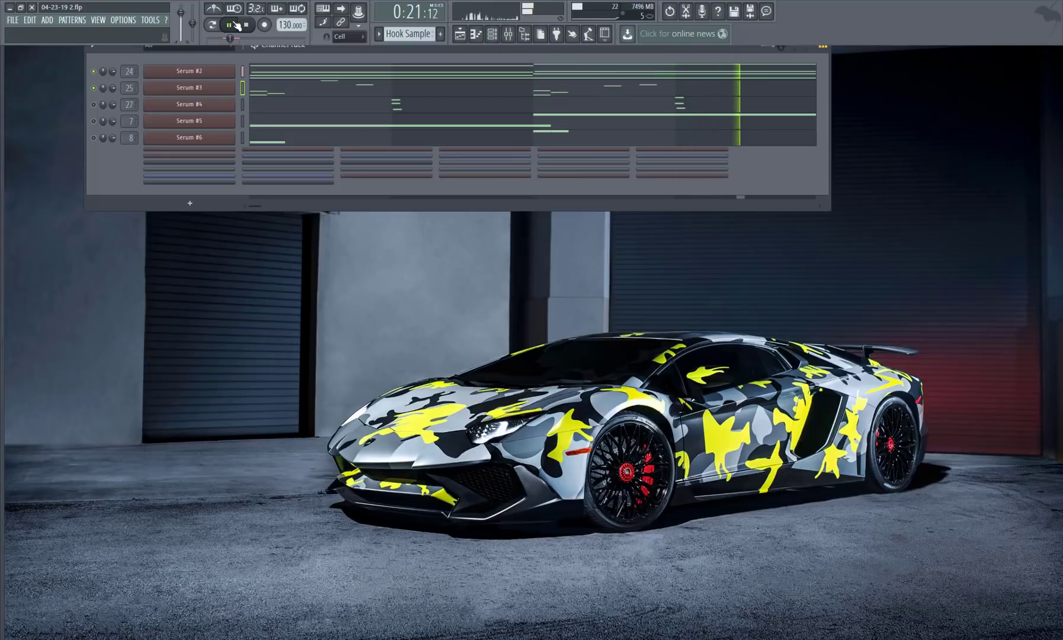
- Stop playback and cut the Serum #5 and Serum #6 notes from the Hook Sample pattern
left_click(251, 25)
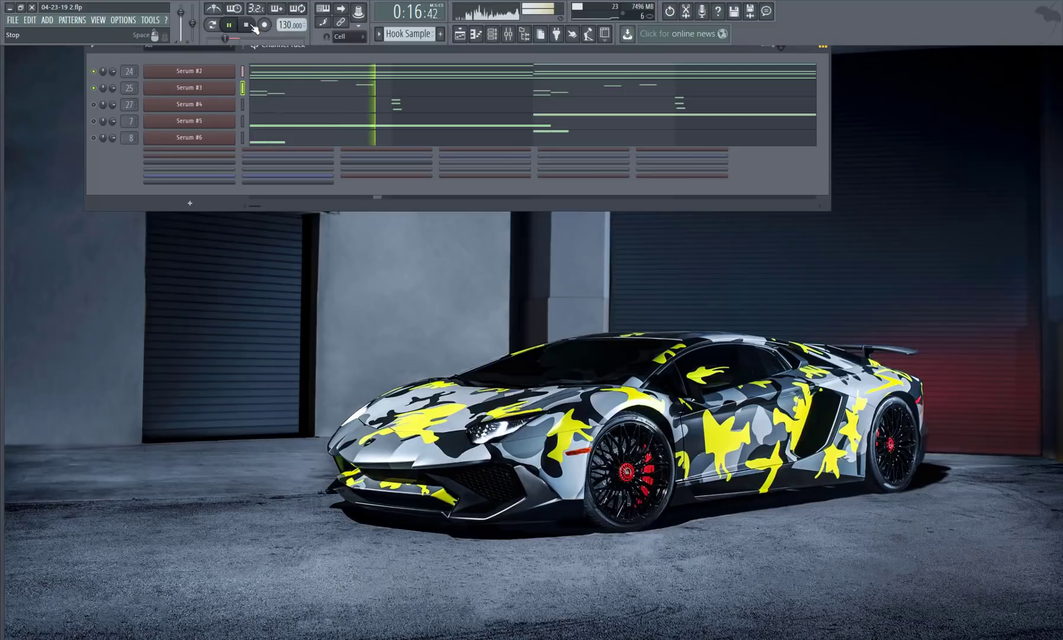
left_click(251, 25)
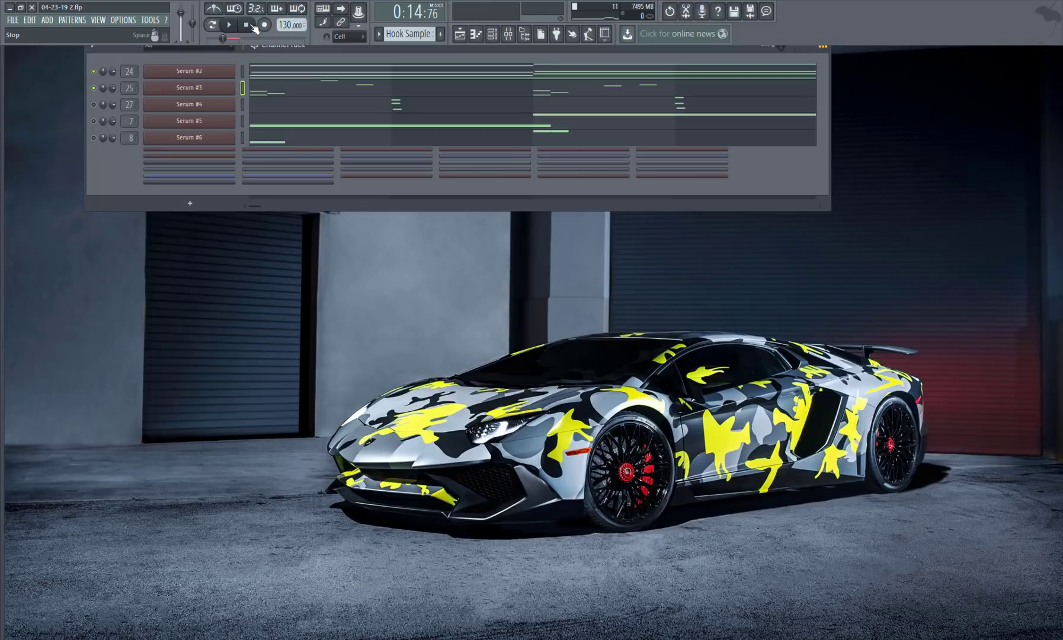
left_click(242, 121)
key("ctrl+x")
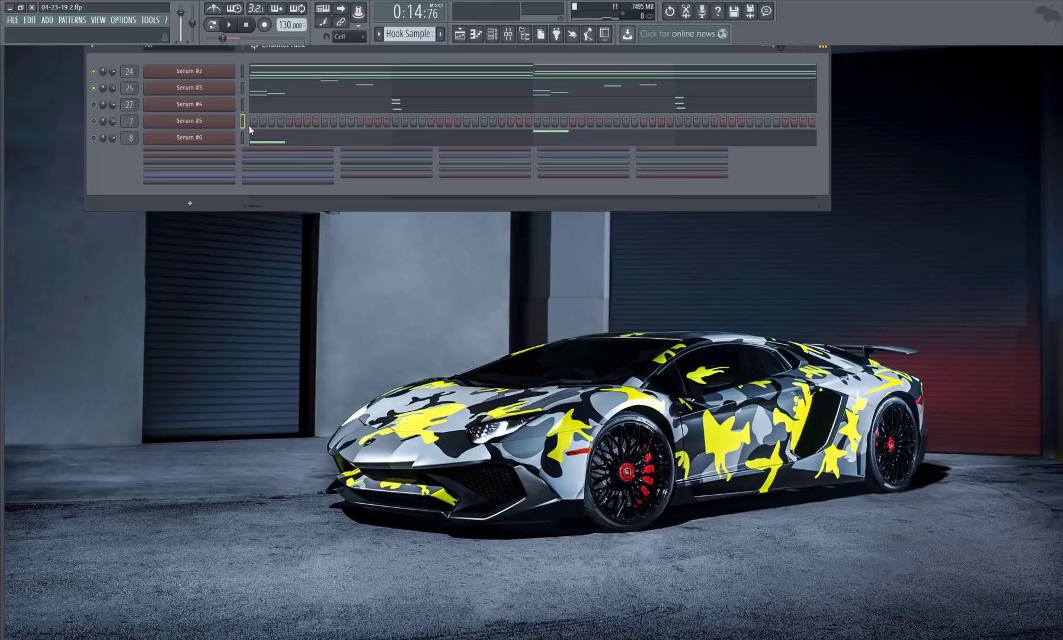
left_click(242, 138)
key("ctrl+x")
- Unmute the Serum #4 channel, check its PL Hazy Mallets preset, and close the plugin
left_click(93, 105)
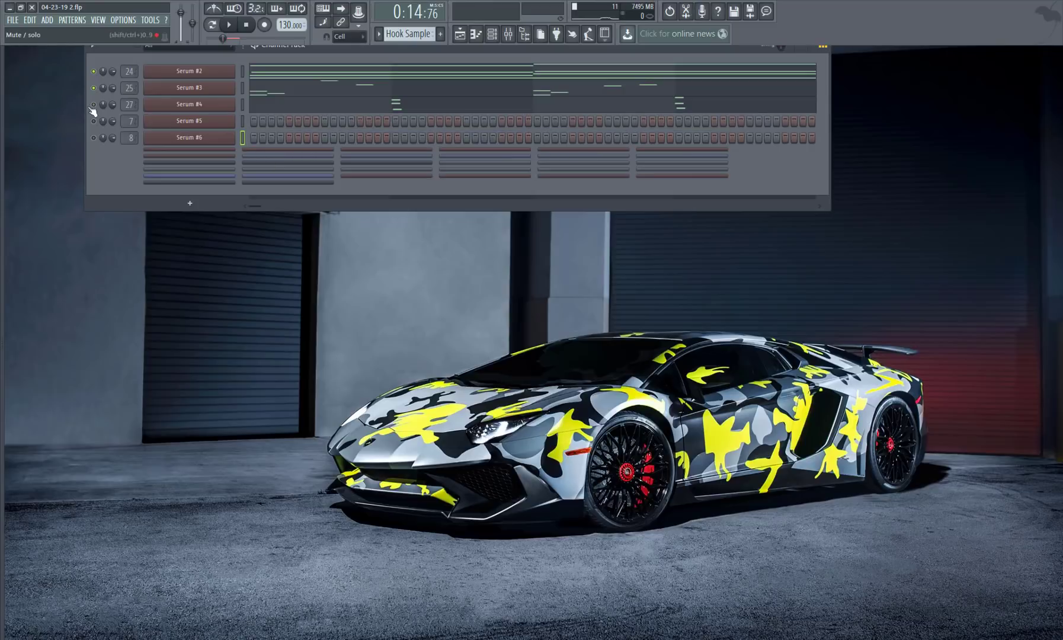
left_click(178, 105)
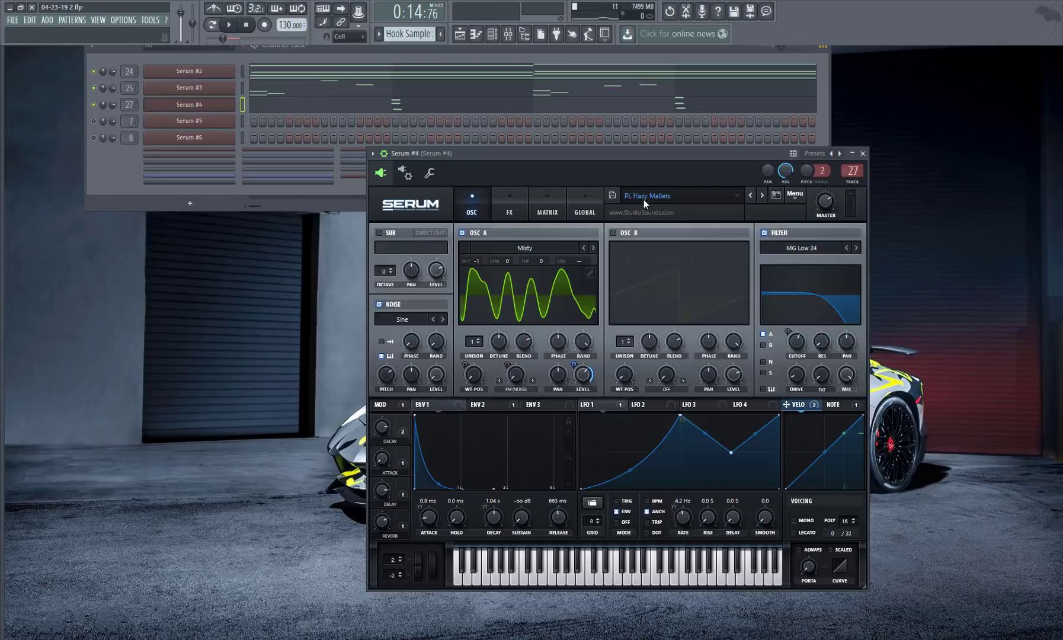
left_click(863, 153)
- Open the Serum #4 piano roll and try all of its chord notes two octaves lower
left_click(596, 113)
scroll(332, 308, "up", 3)
left_click_drag(794, 347, 135, 78)
key("ctrl+Down")
key("ctrl+Down")
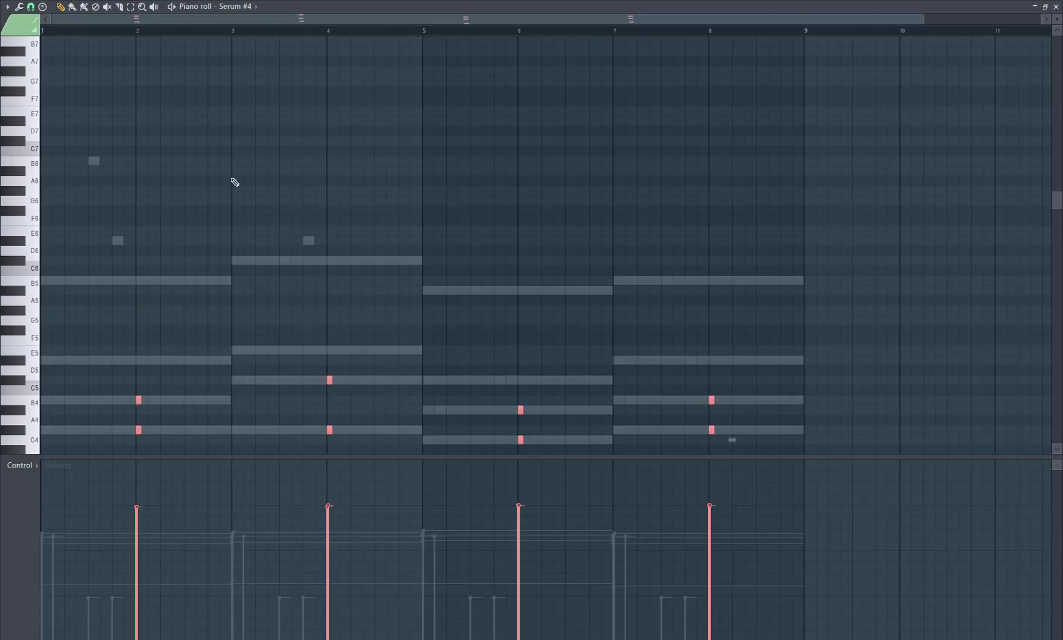
- Try the lowest note of each Serum #4 chord an octave higher, and move those notes back down
scroll(199, 305, "down", 5)
left_click_drag(739, 395, 113, 311)
key("ctrl+Up")
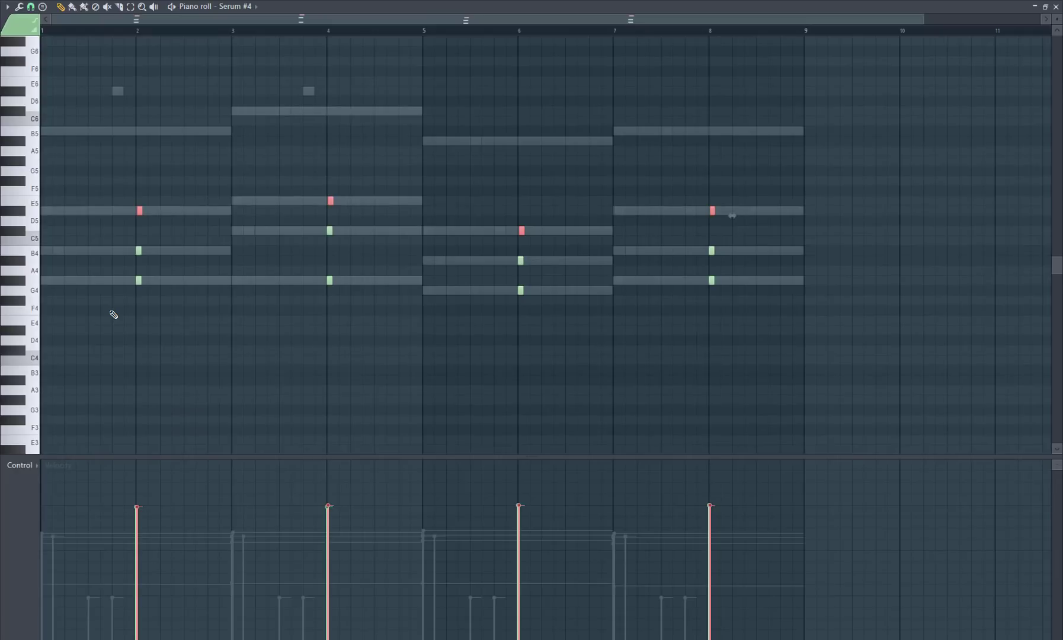
key("ctrl+Down")
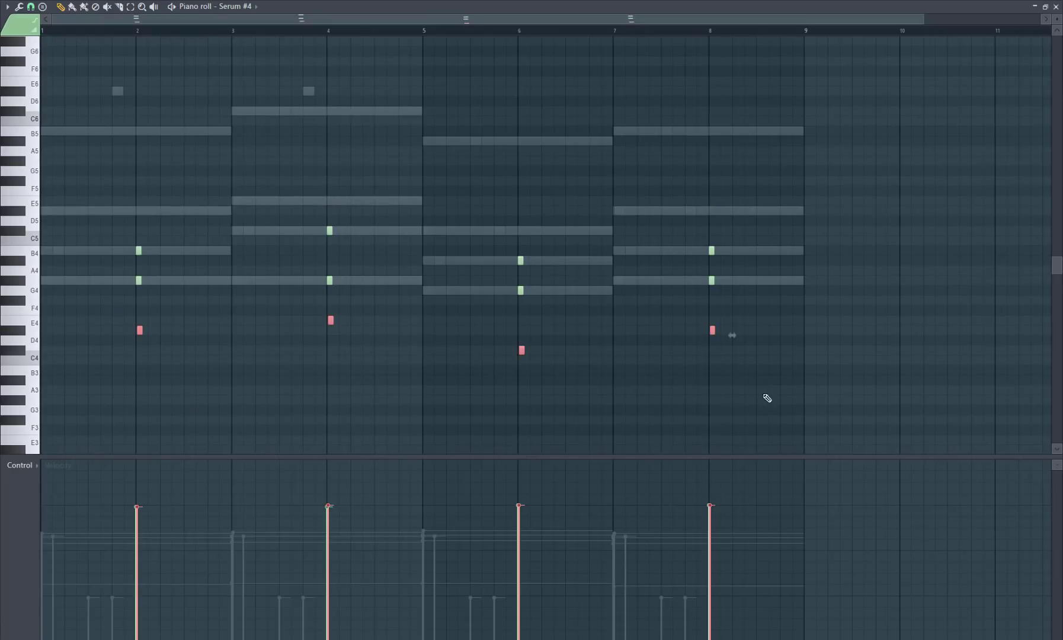
- Select all the Serum #4 chord notes and move them back up two octaves
left_click_drag(765, 396, 132, 207)
key("ctrl+Up")
key("ctrl+Up")
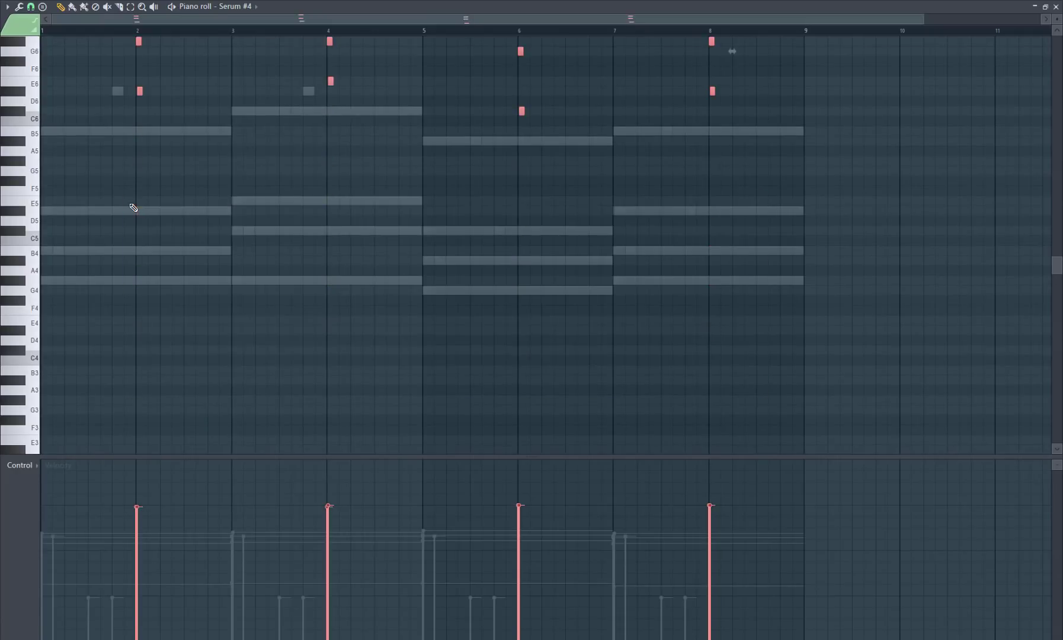
- Examine the short Serum #4 chords in bars 2, 4, 6 and 8 up close, and close the piano roll
scroll(173, 319, "up", 3)
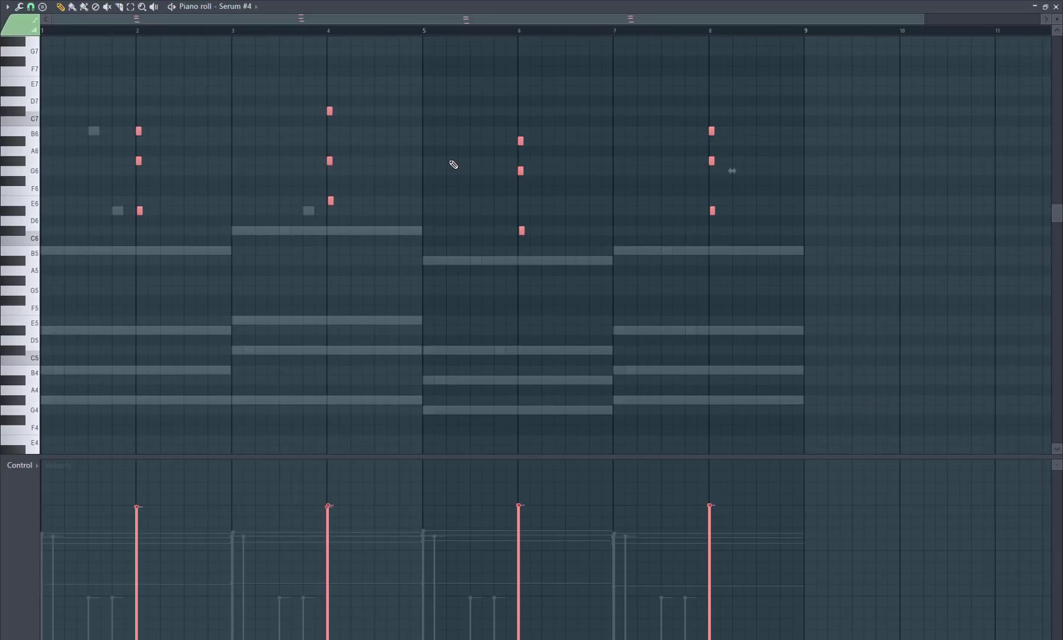
left_click_drag(923, 19, 267, 61)
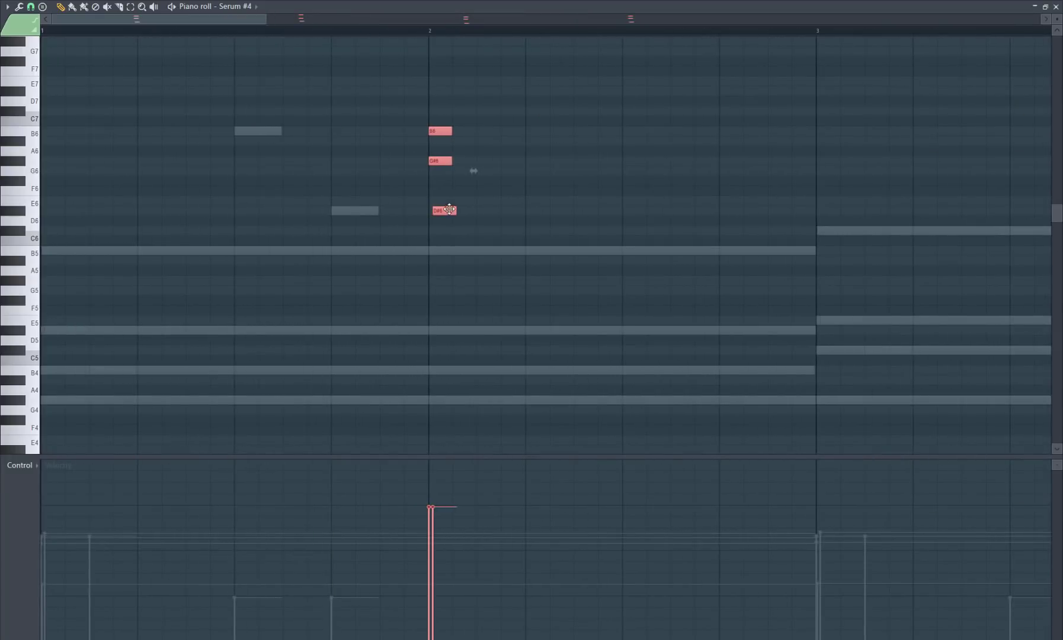
left_click_drag(232, 23, 433, 35)
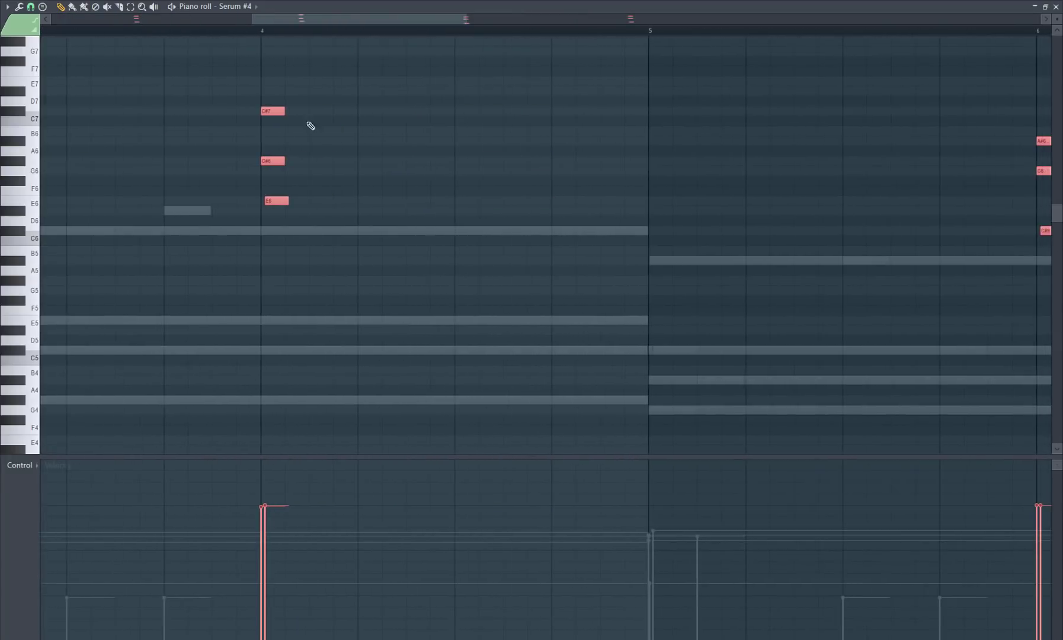
left_click_drag(372, 22, 717, 22)
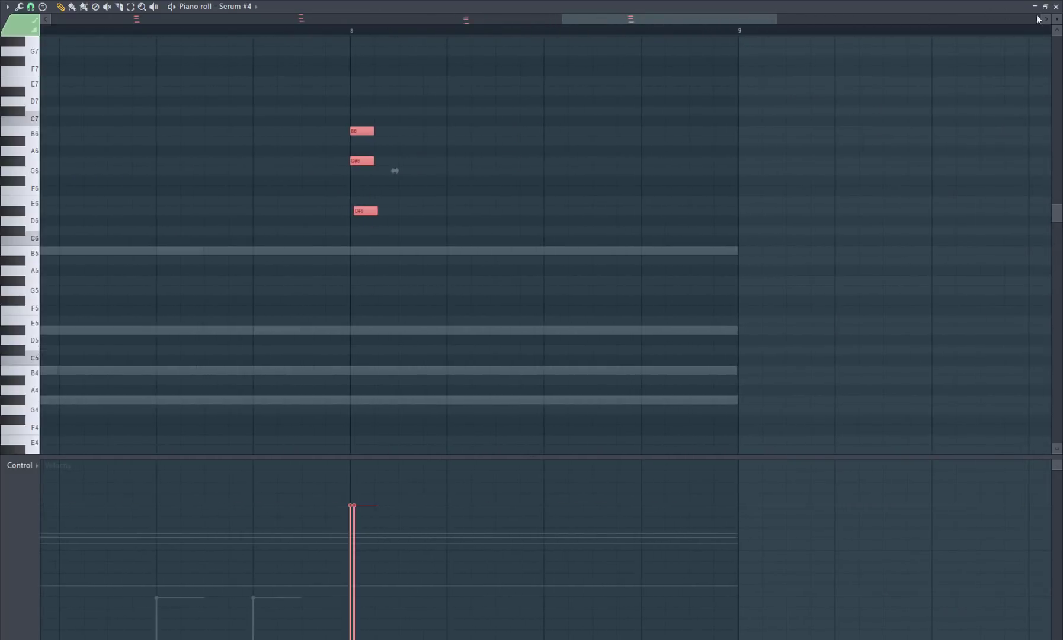
left_click(1056, 6)
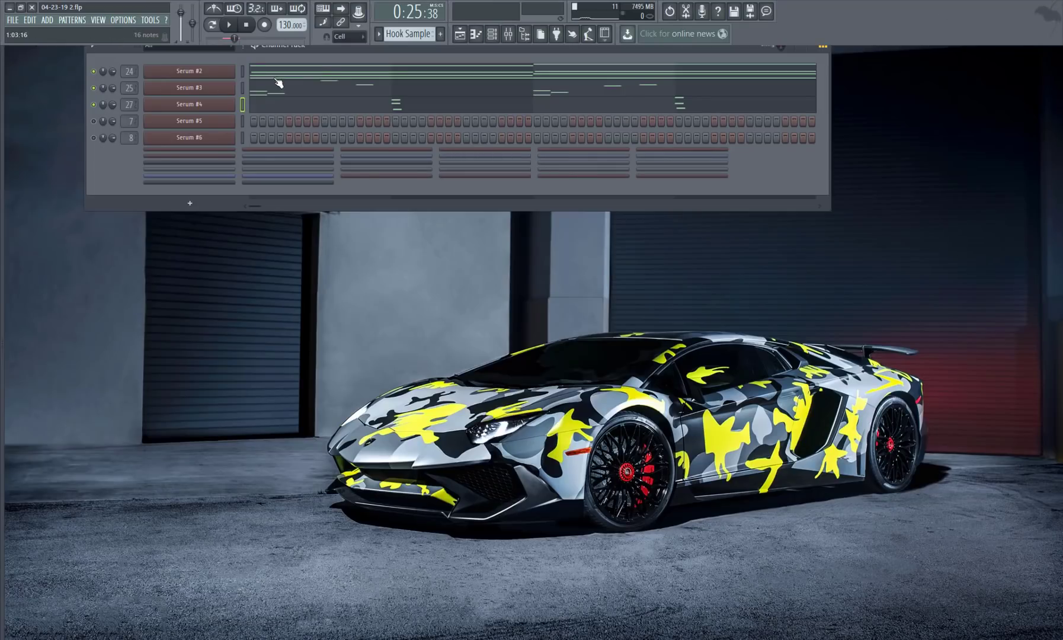
- Play the Serum #2, Serum #3 and Serum #4 layers together, and stop playback
left_click(246, 26)
key("space")
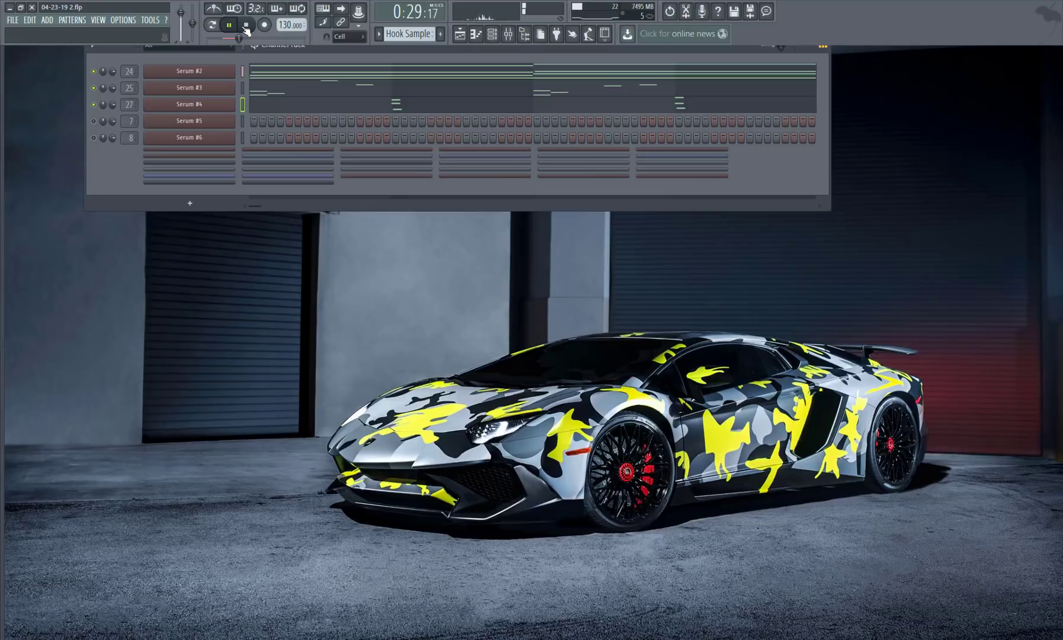
left_click(246, 26)
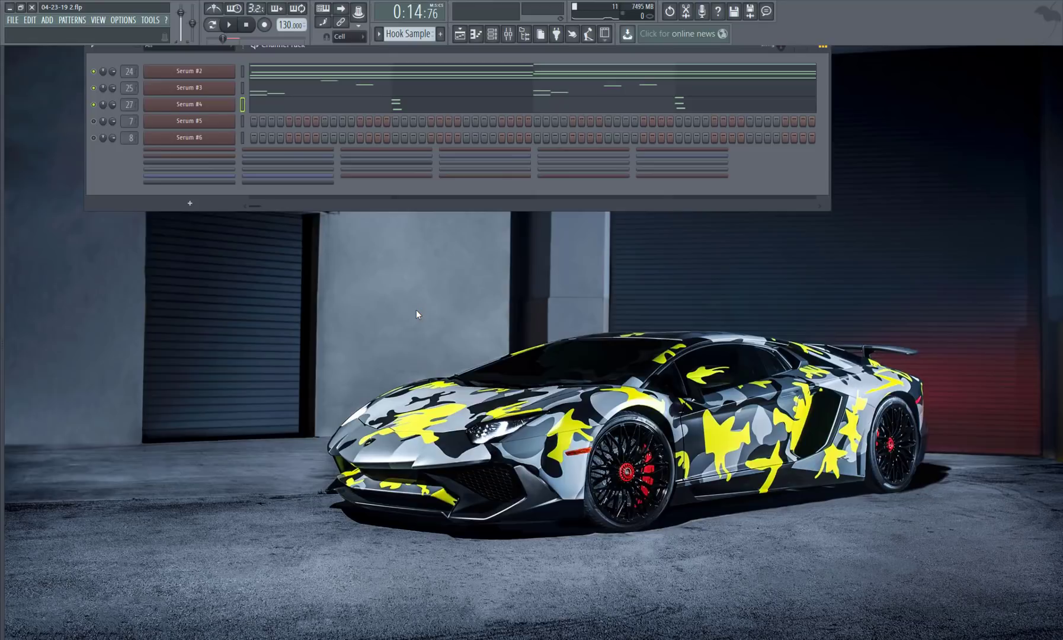
- Review the options for rendering the pattern as an audio clip, and inspect the Pattern 1 clip's waveform
left_click(74, 22)
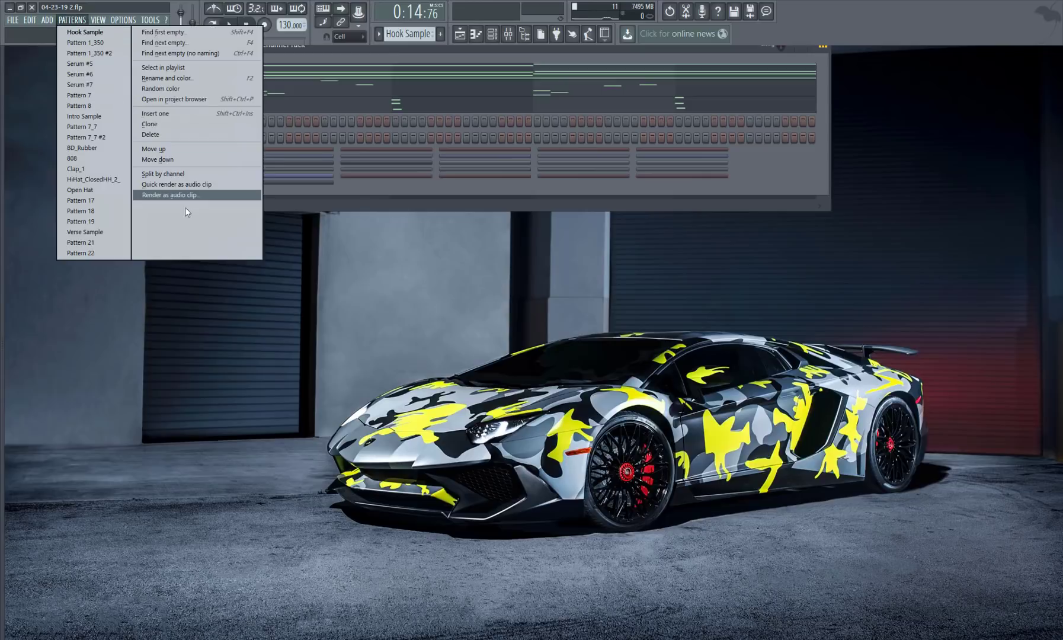
left_click(188, 188)
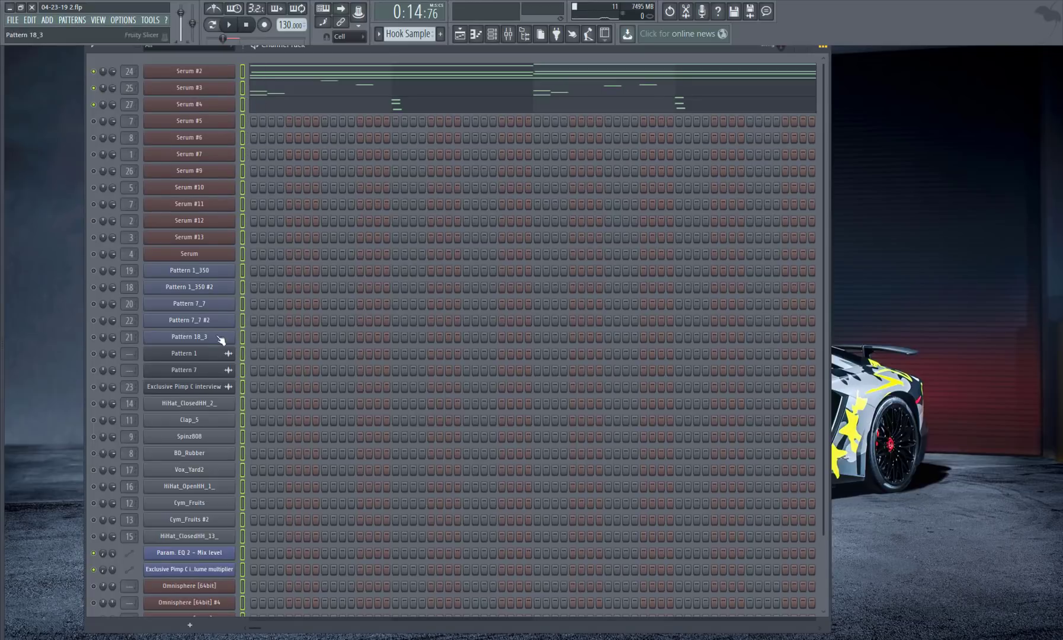
left_click(217, 354)
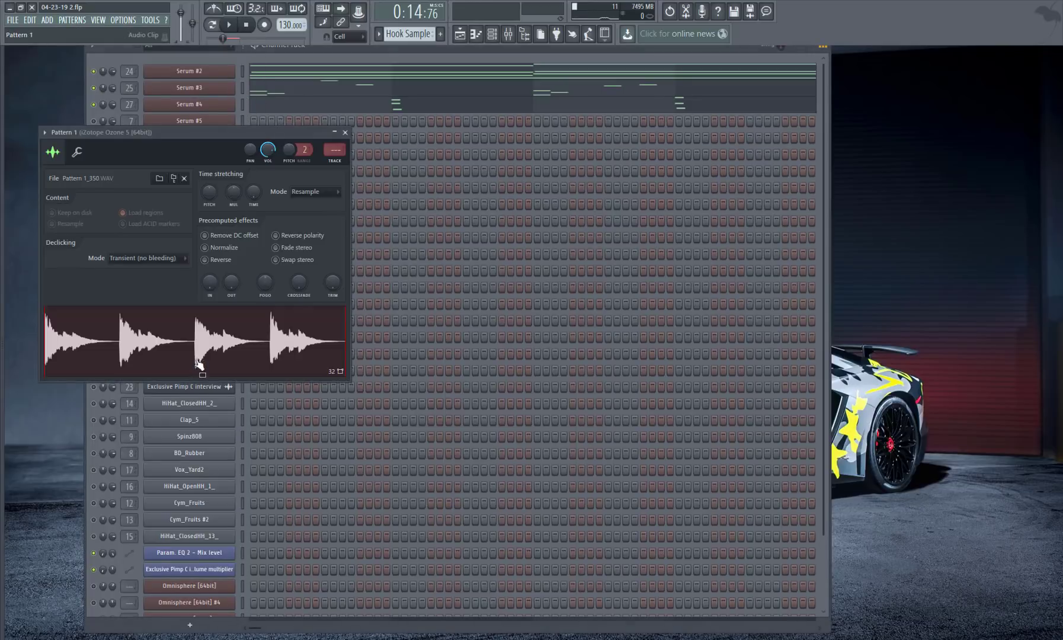
left_click(268, 340)
left_click(344, 133)
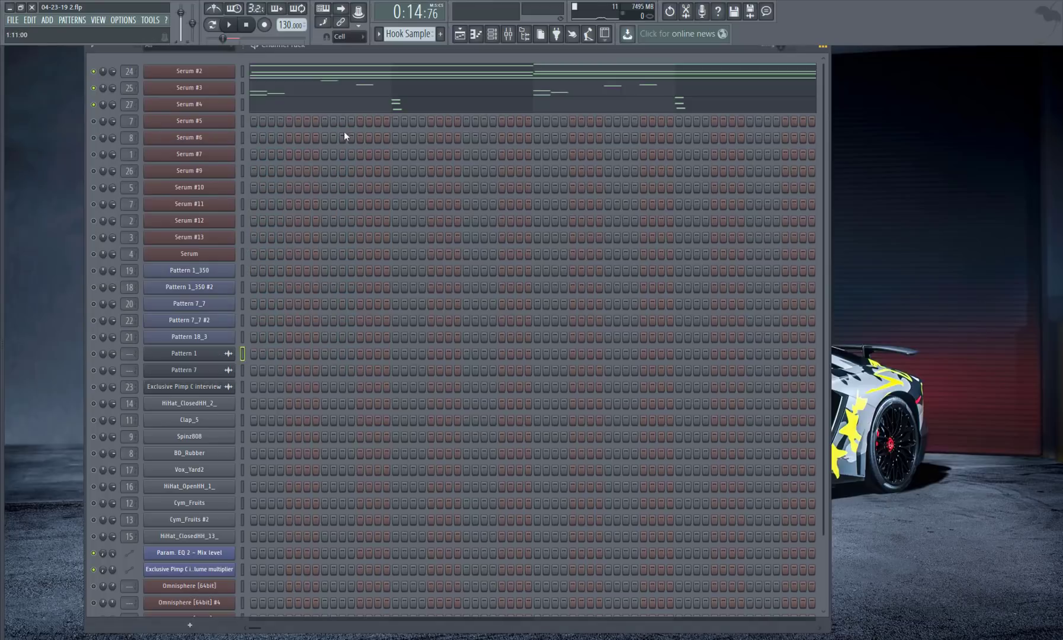
- Switch to the Pattern 1_350 pattern, open its Fruity Slicer channel, and view the note dump options
left_click(225, 271)
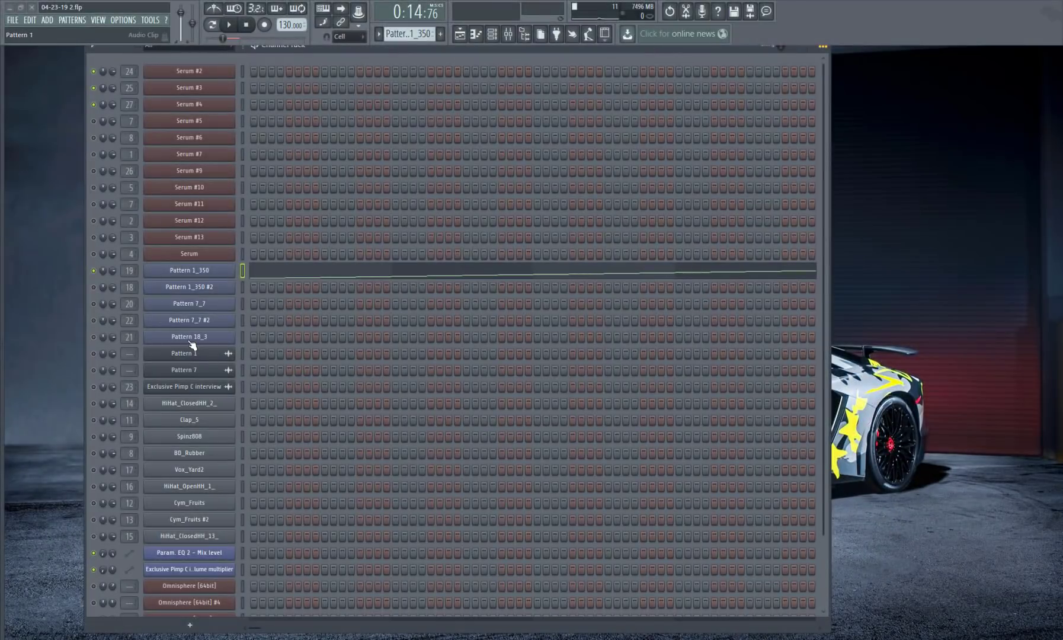
left_click(206, 272)
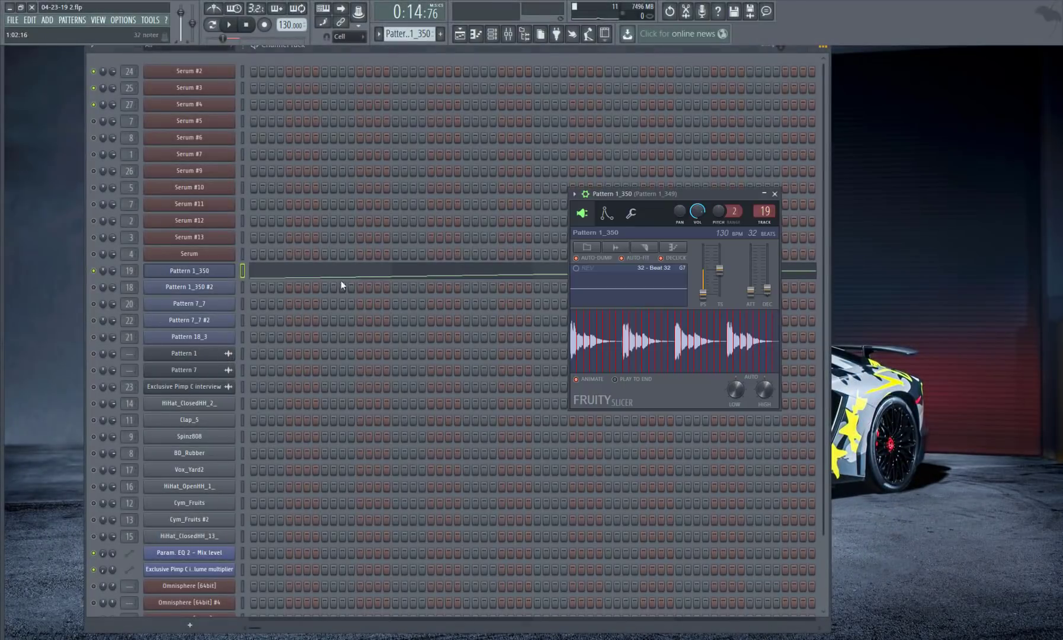
left_click(680, 247)
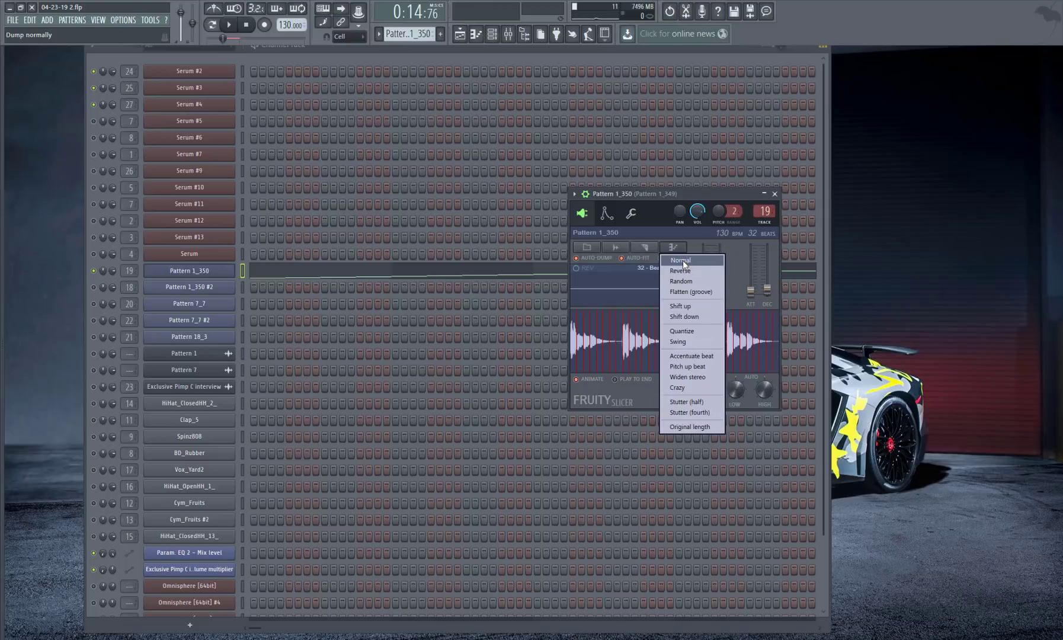
- Examine the slicer's beat slicing and stretching method options and its pitch shift control
left_click(645, 246)
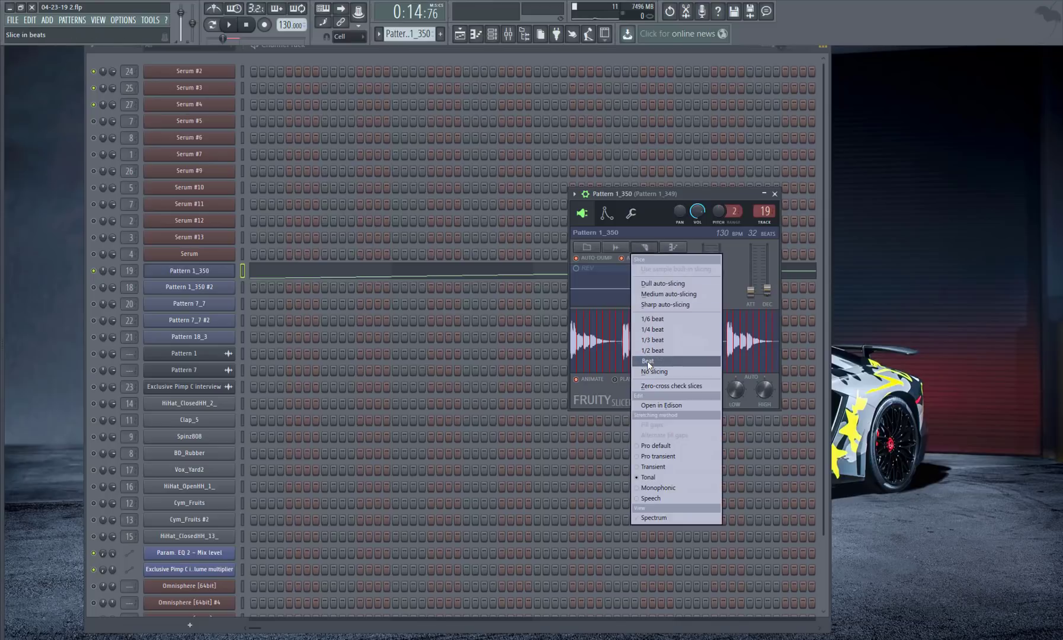
left_click(648, 362)
left_click(651, 246)
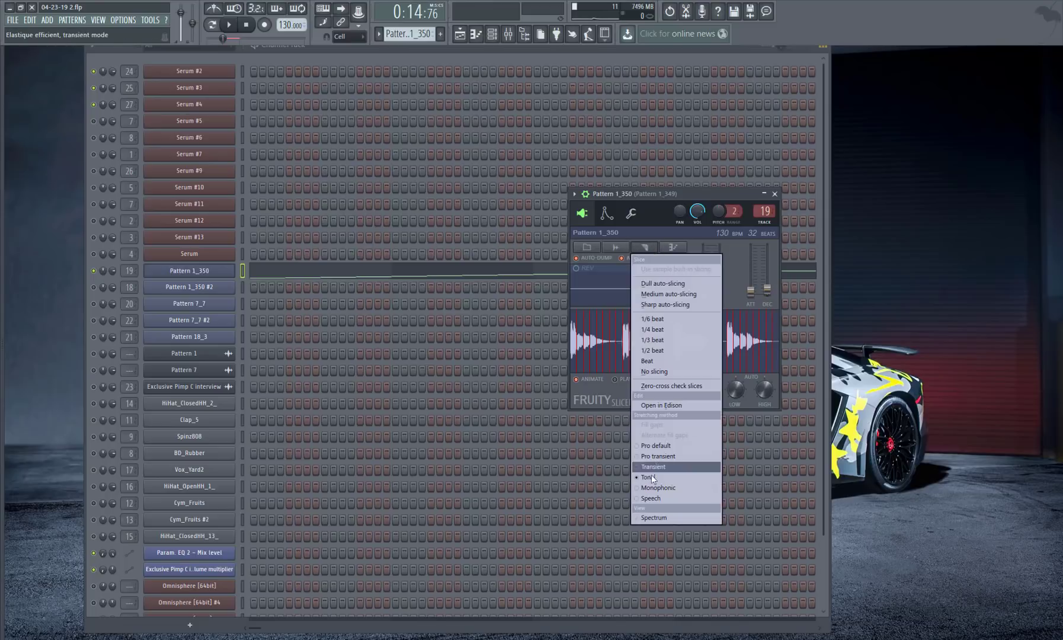
left_click(712, 194)
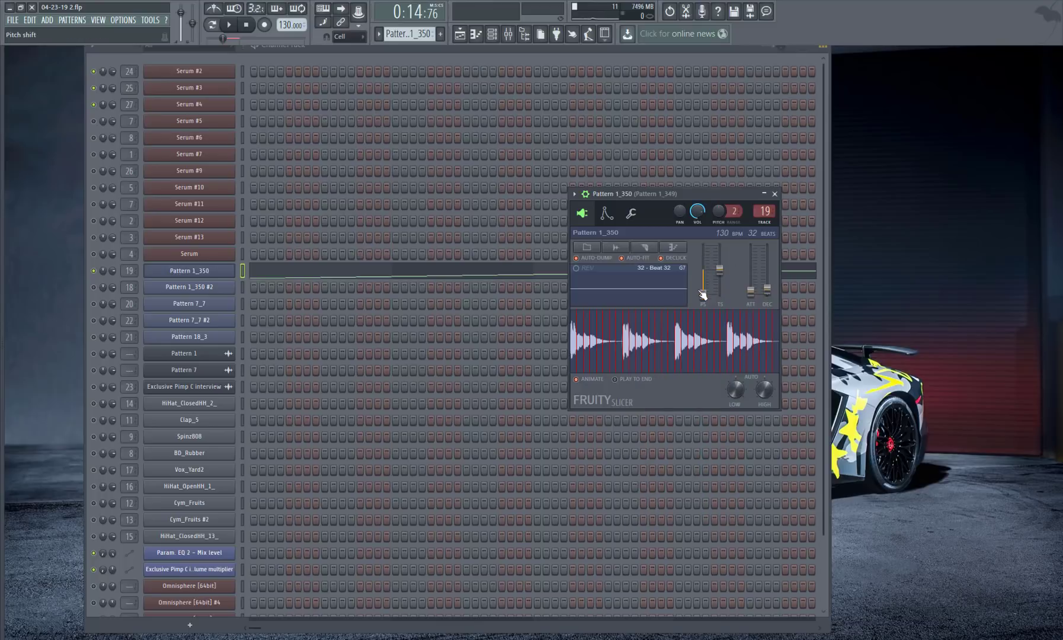
left_click_drag(703, 295, 703, 287)
- Examine the full run of Pattern 1_350 beat slices in the piano roll, and close it
left_click(361, 274)
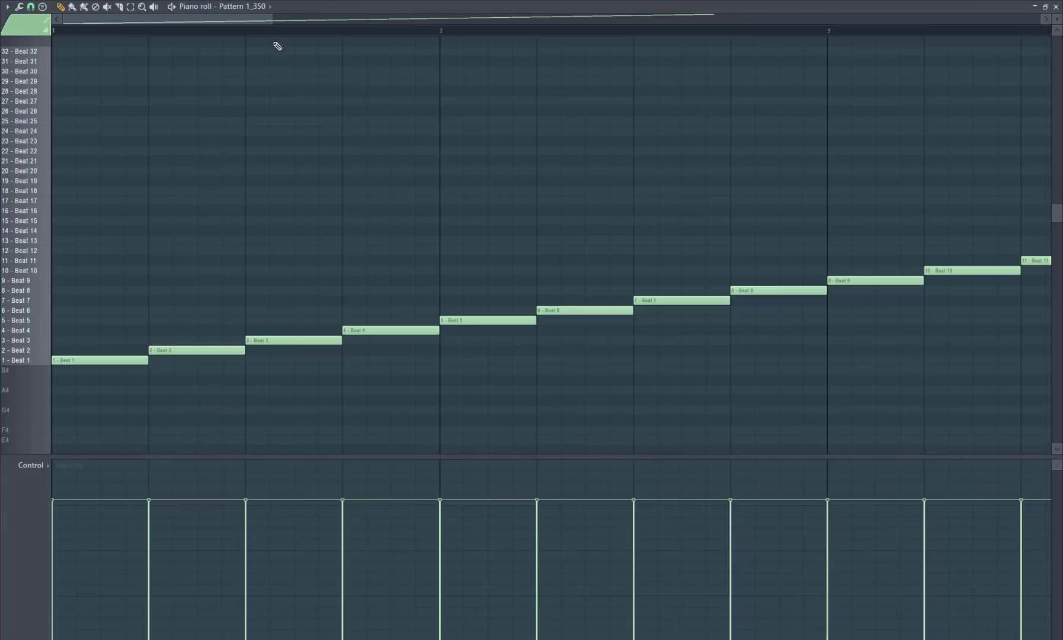
left_click_drag(270, 16, 966, 195)
scroll(831, 283, "up", 3)
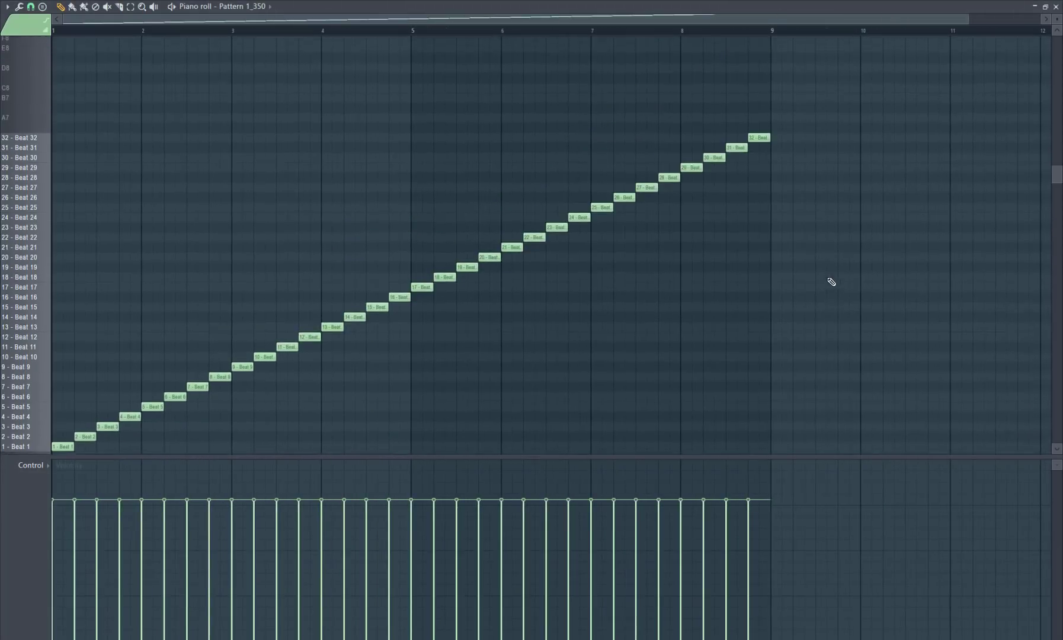
scroll(648, 258, "down", 3)
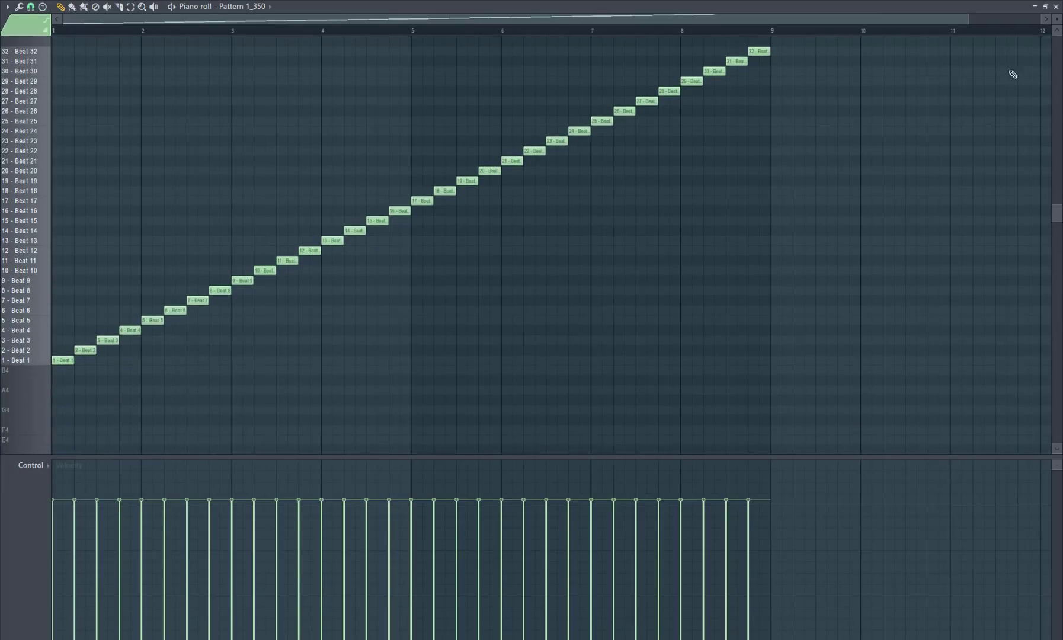
left_click(1057, 7)
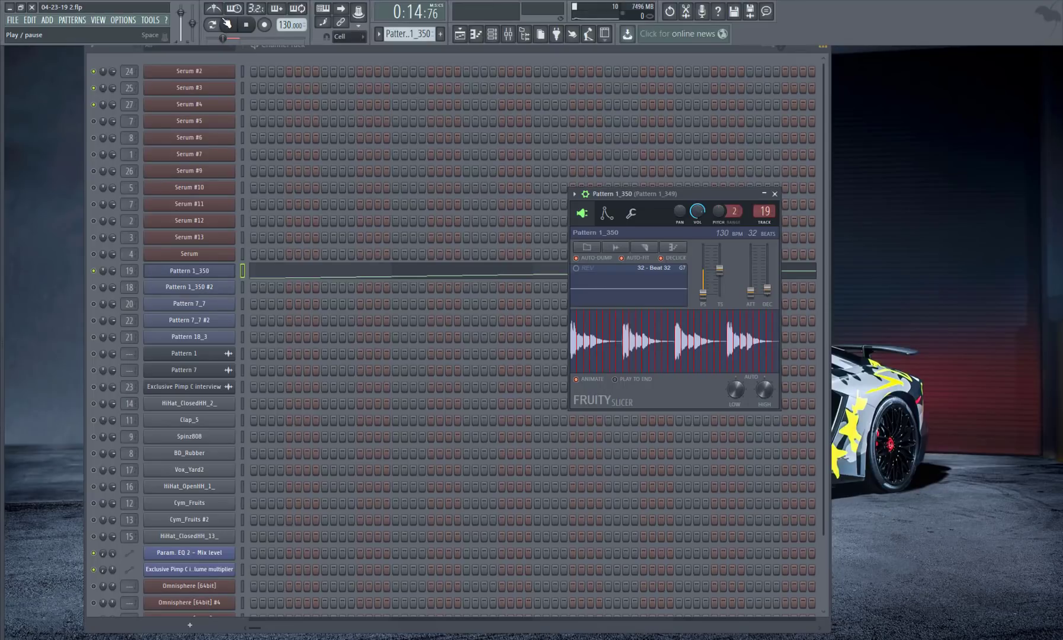
- Close the slicer, play the Pattern 1_350 slices while following them in the piano roll, and stop playback
left_click(356, 49)
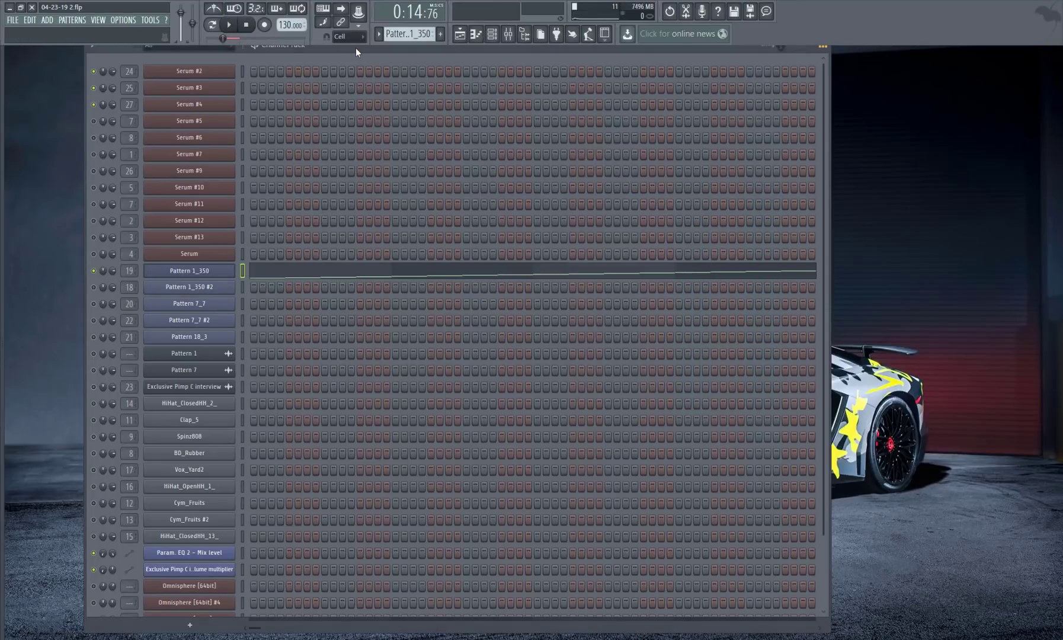
key("space")
left_click(330, 272)
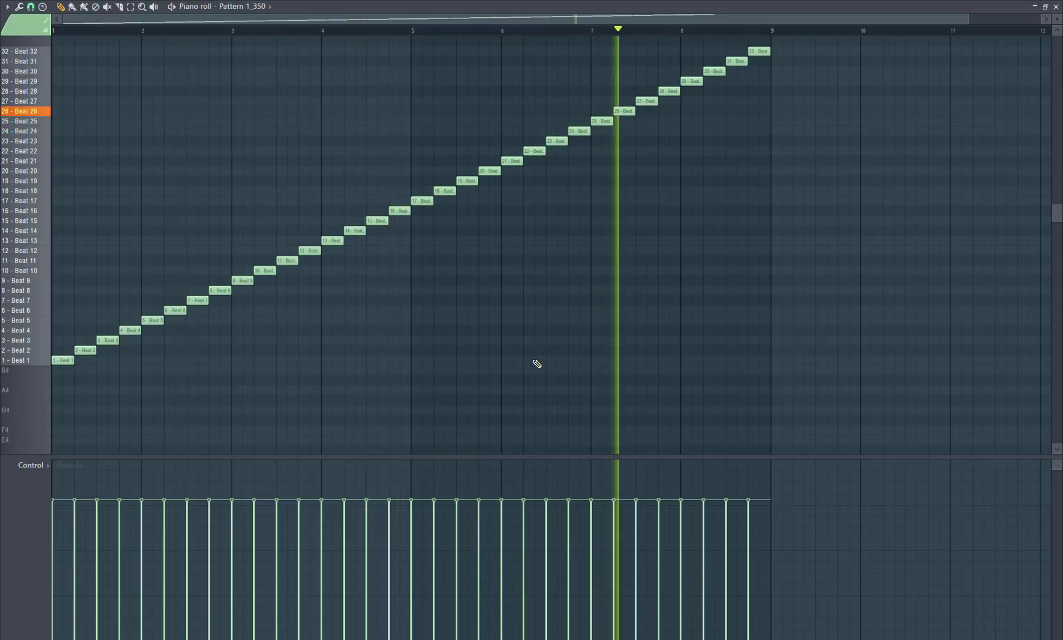
left_click(1055, 6)
key("space")
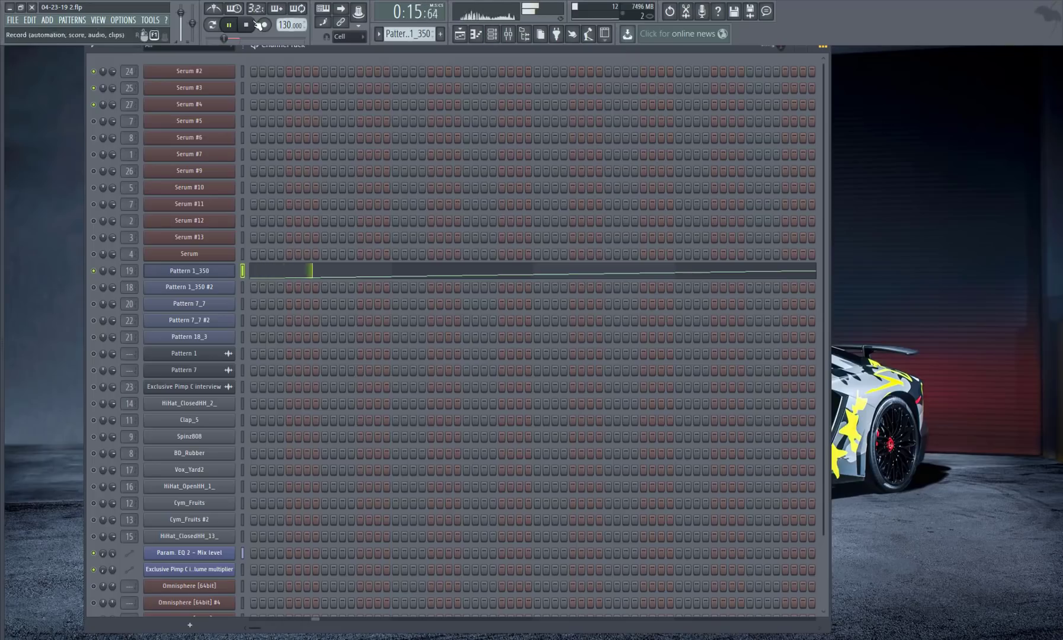
- Show the Pattern 1_350 channel's mixer track and open its Maximus effect for inspection
left_click(189, 271)
left_click(508, 34)
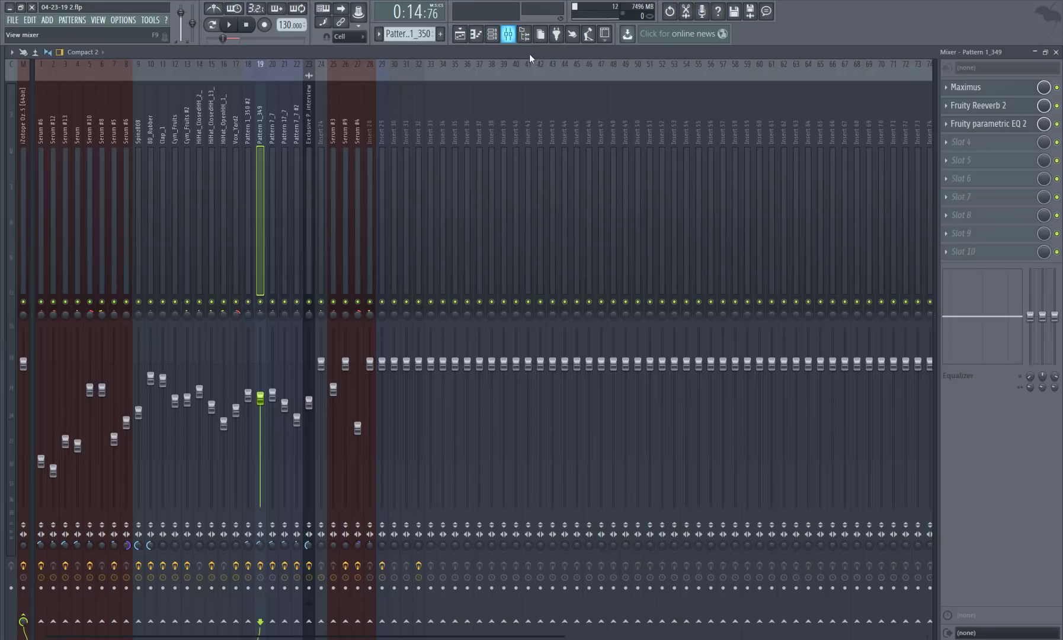
left_click(985, 89)
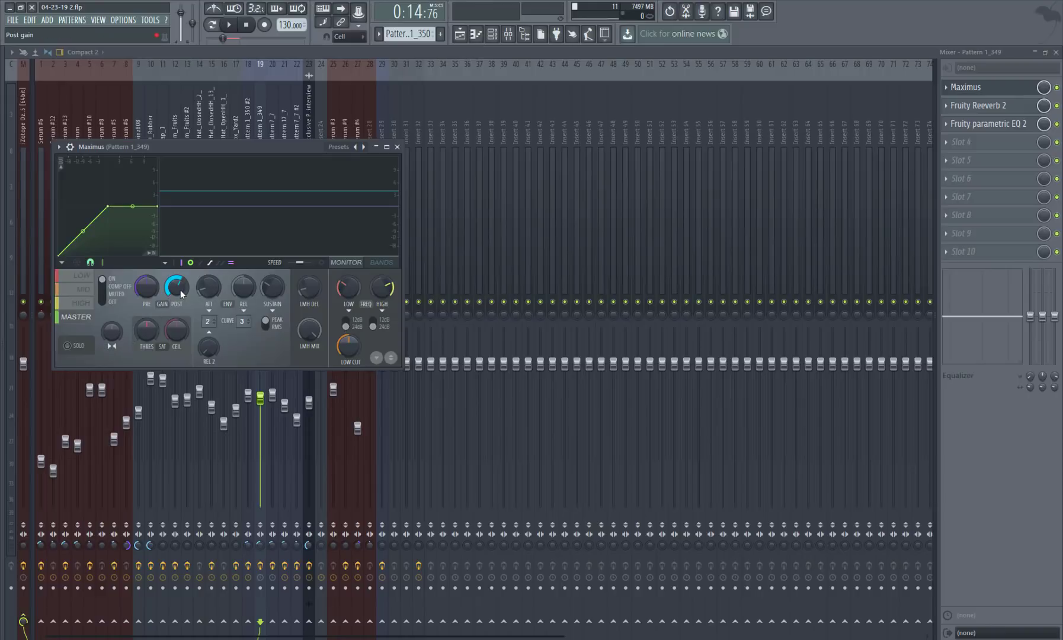
- Inspect the Fruity Reeverb 2 and Fruity parametric EQ 2 settings on the Pattern 1_349 mixer track, and close the mixer
left_click(397, 147)
left_click(961, 105)
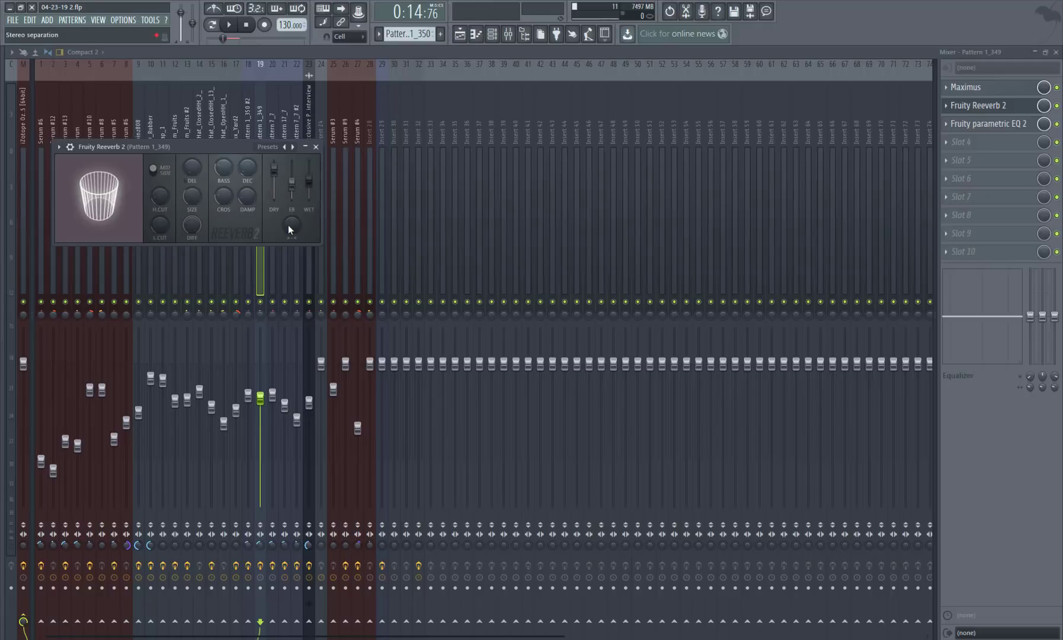
left_click(994, 124)
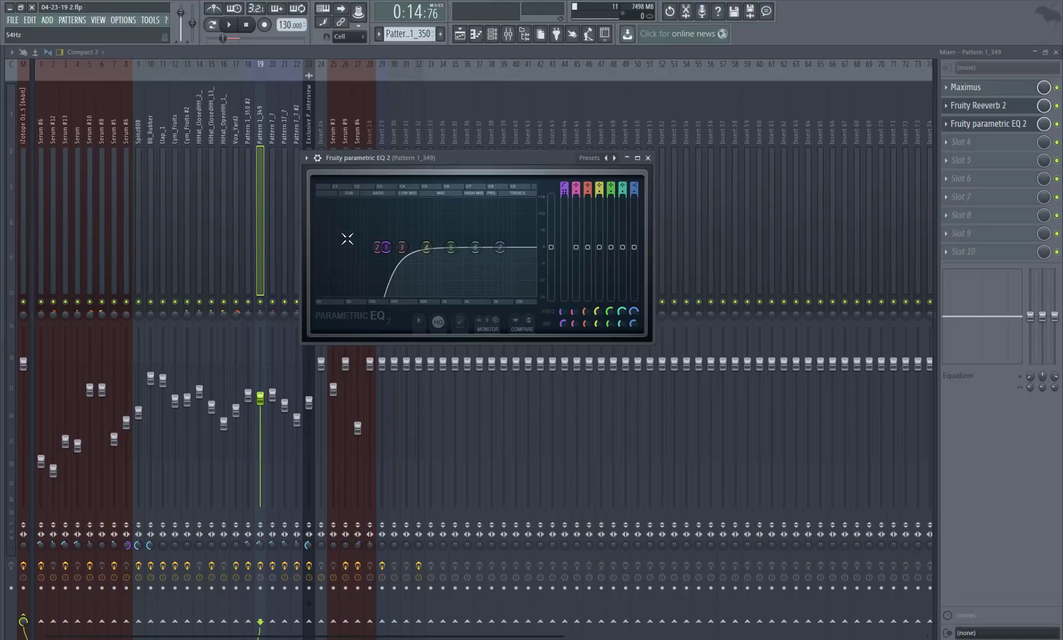
left_click(1058, 52)
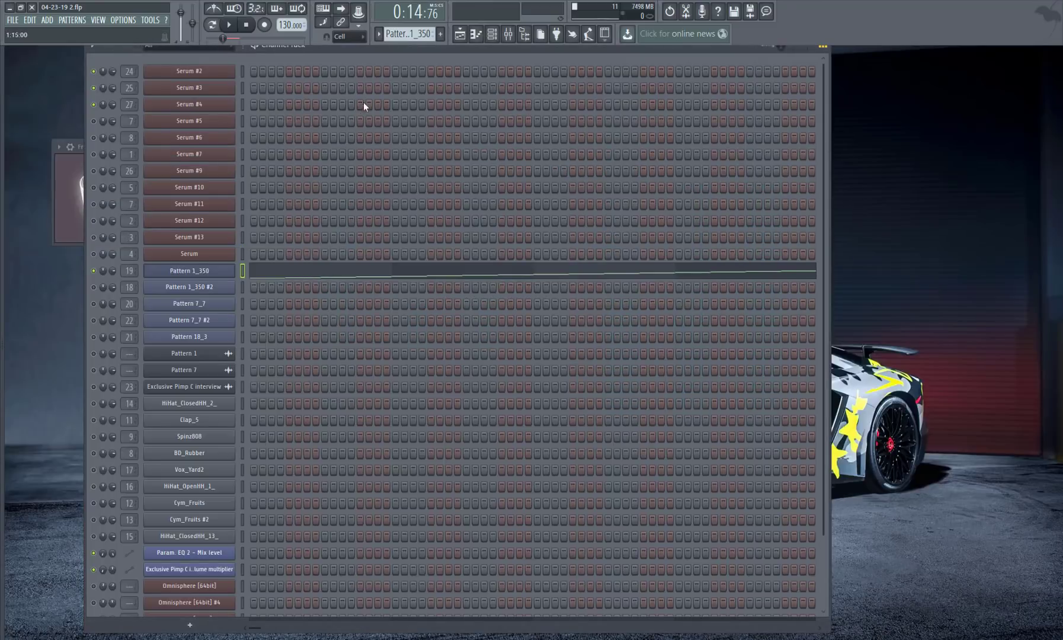
- Open the Pattern 1_350 #2 slicer channel, switch to its pattern, and examine its beat slices in the piano roll
left_click(211, 288)
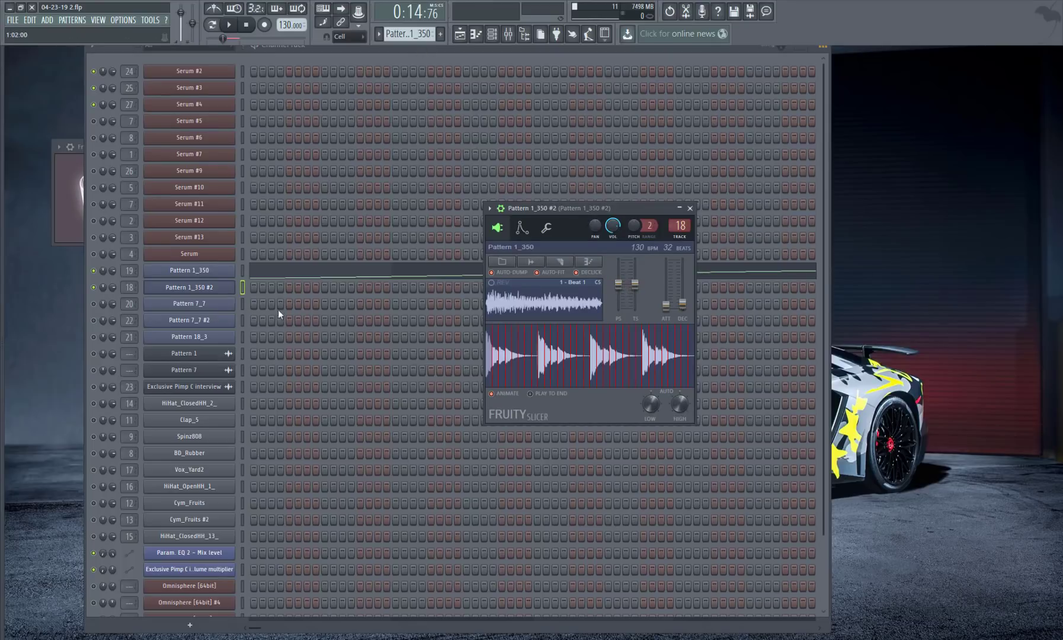
scroll(397, 39, "up", 1)
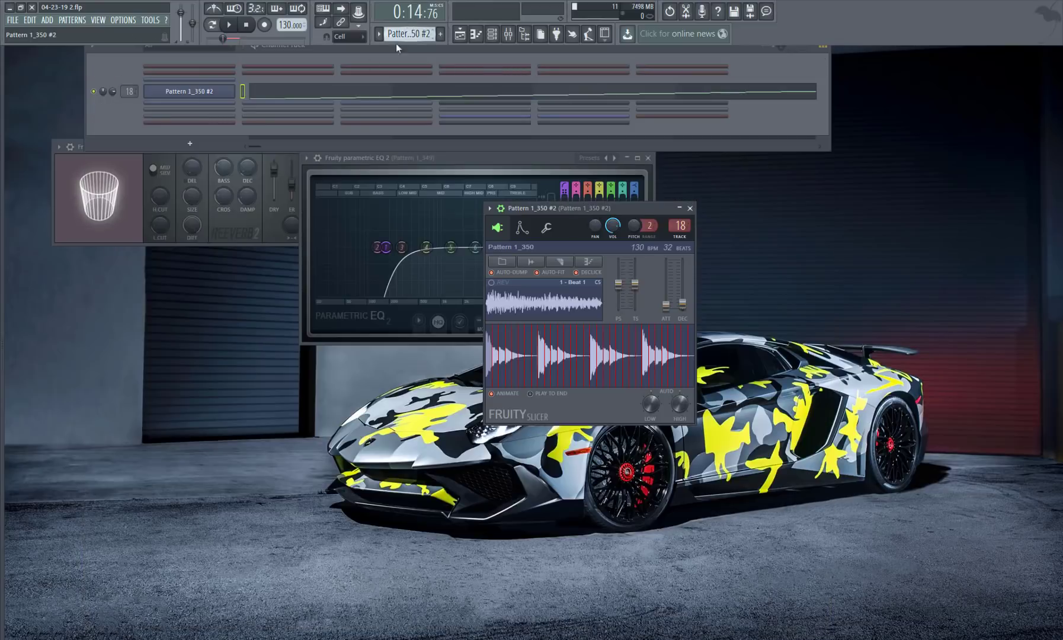
left_click(214, 98)
left_click(215, 98)
left_click(282, 94)
scroll(382, 403, "up", 3)
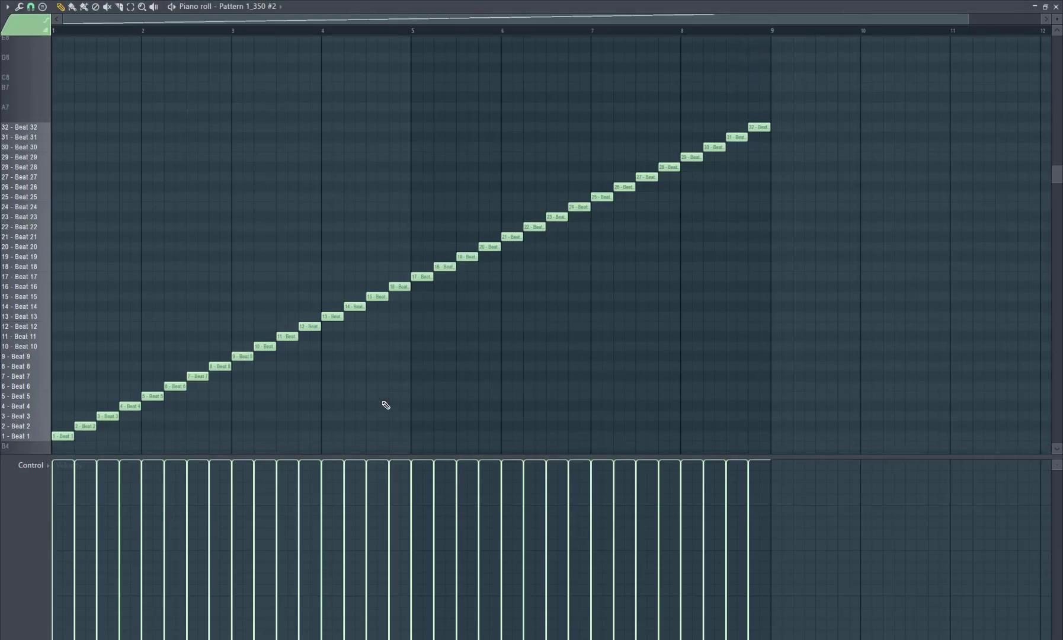
left_click(1056, 6)
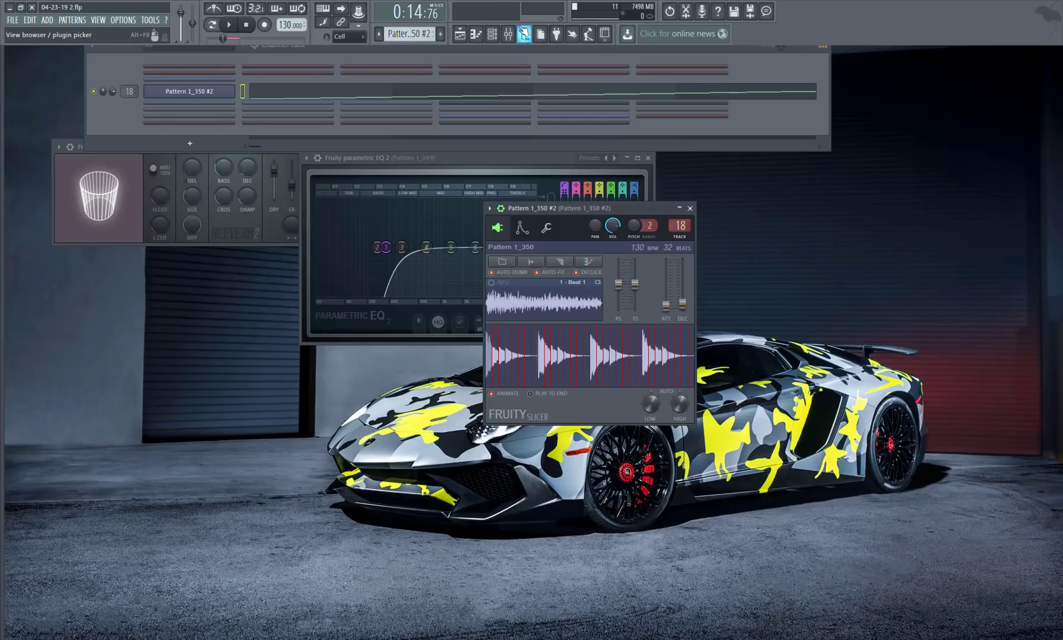
- Show the Pattern 1_350 #2 mixer track and inspect its Fruity parametric EQ 2 and Fruity Reeverb 2 settings
left_click(524, 34)
left_click(989, 89)
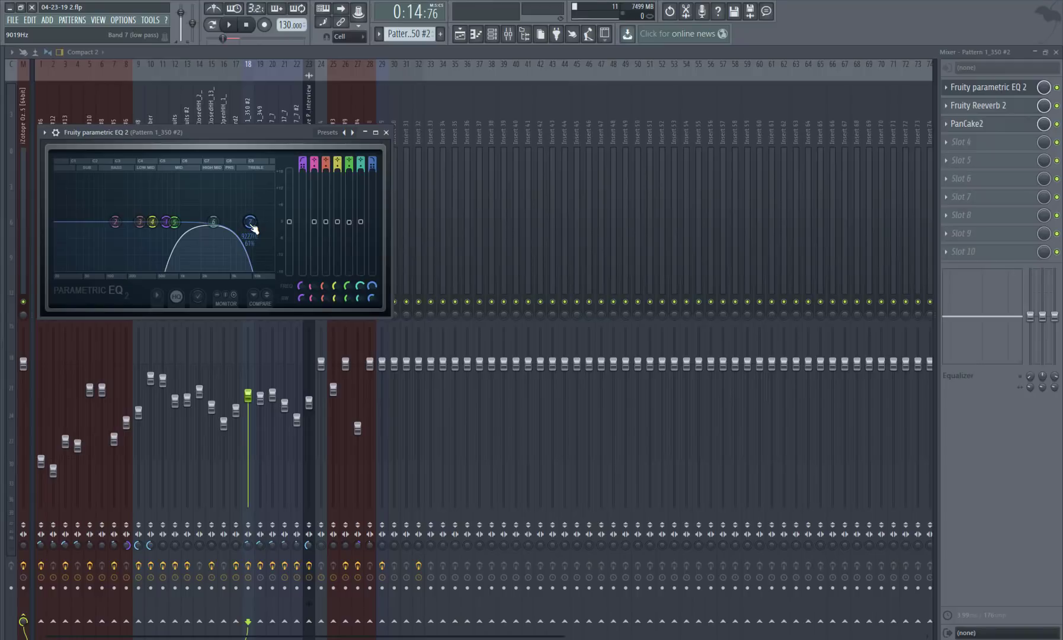
left_click(946, 107)
left_click(961, 108)
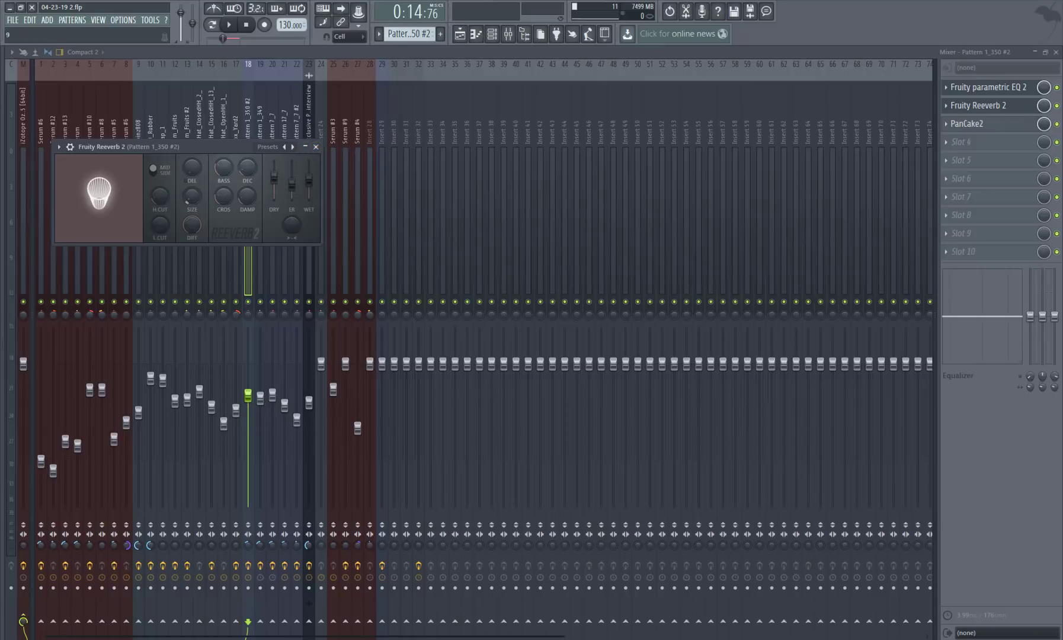
left_click(318, 147)
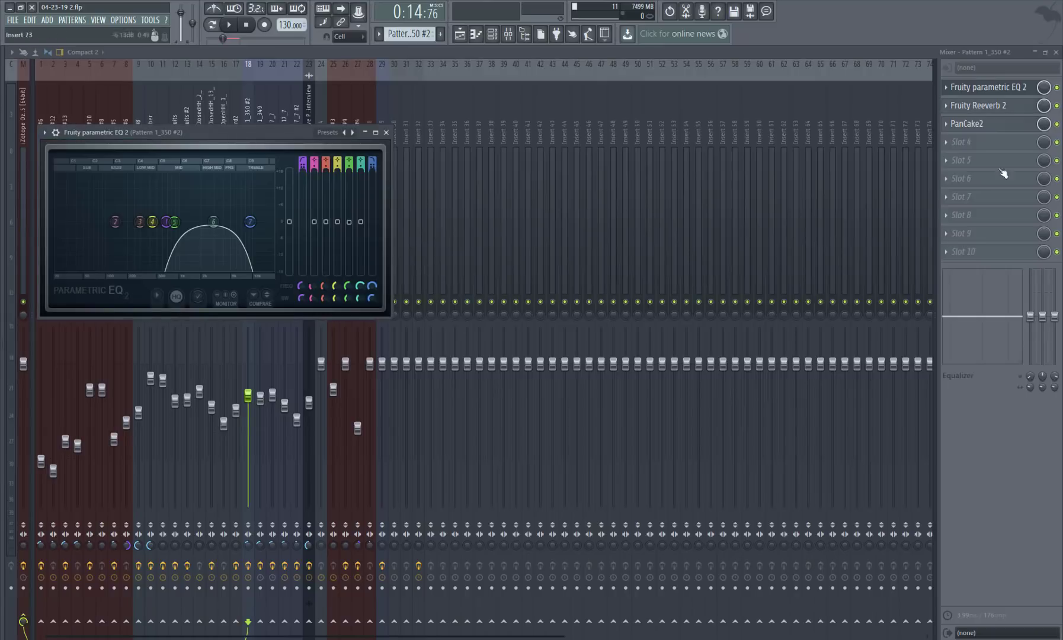
- Inspect the PanCake2 panning curve on the Pattern 1_350 #2 mixer track, and close the mixer
left_click(977, 126)
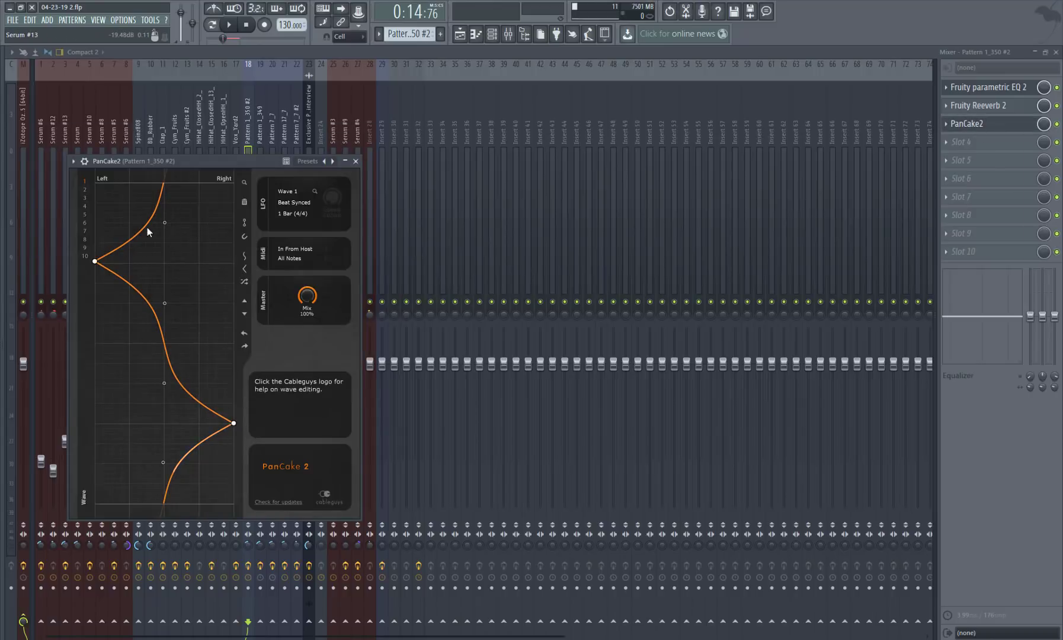
left_click(355, 161)
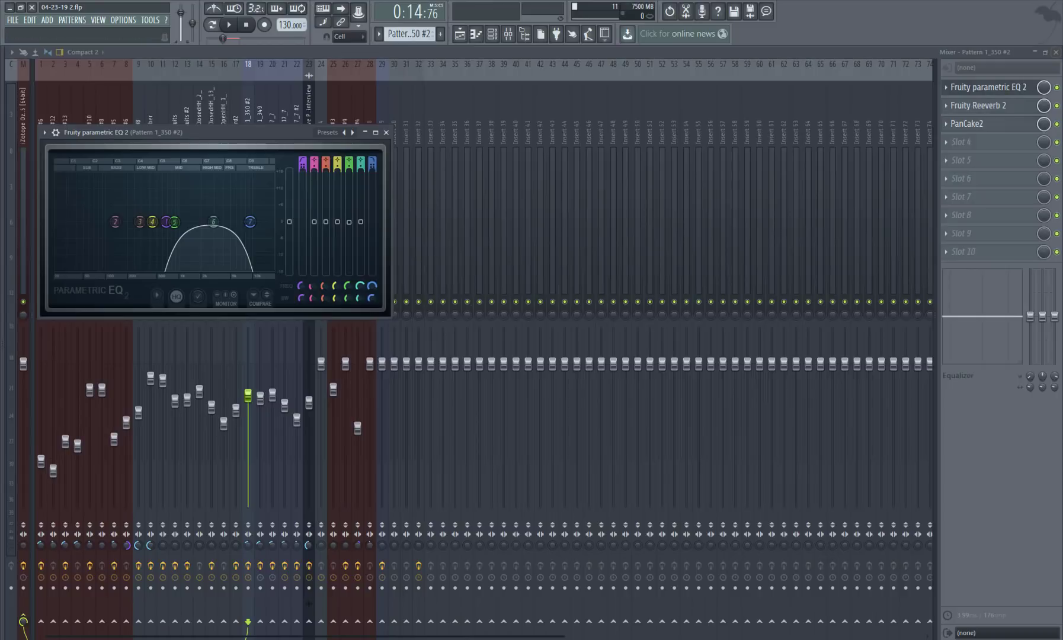
left_click(1057, 53)
- Play the selected playlist section, mute the Pattern 1_350 #2 channel to hear the difference, and stop playback
left_click(461, 34)
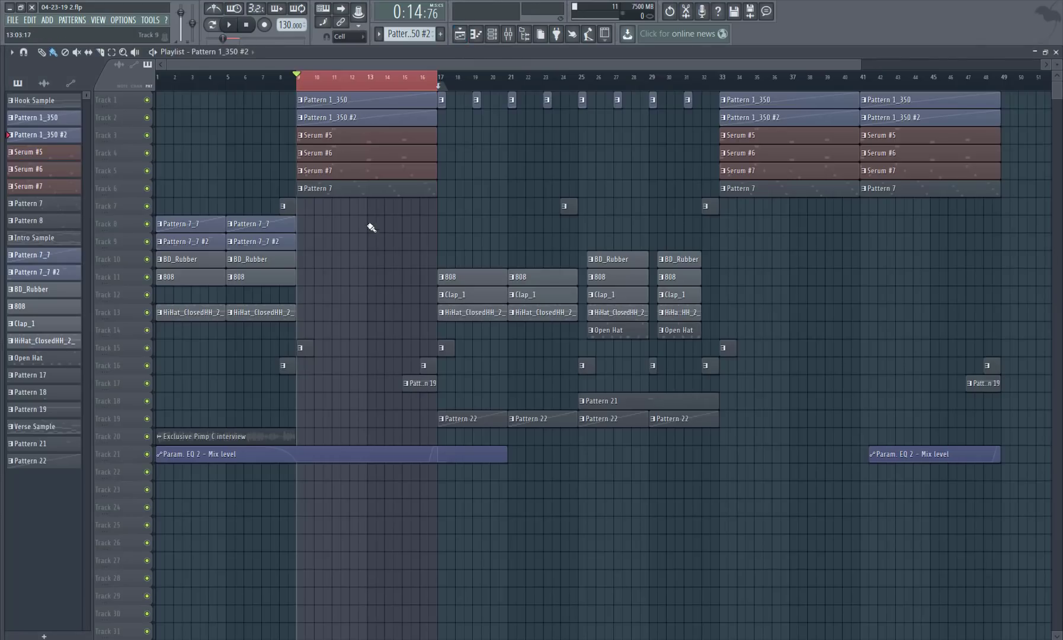
left_click(229, 25)
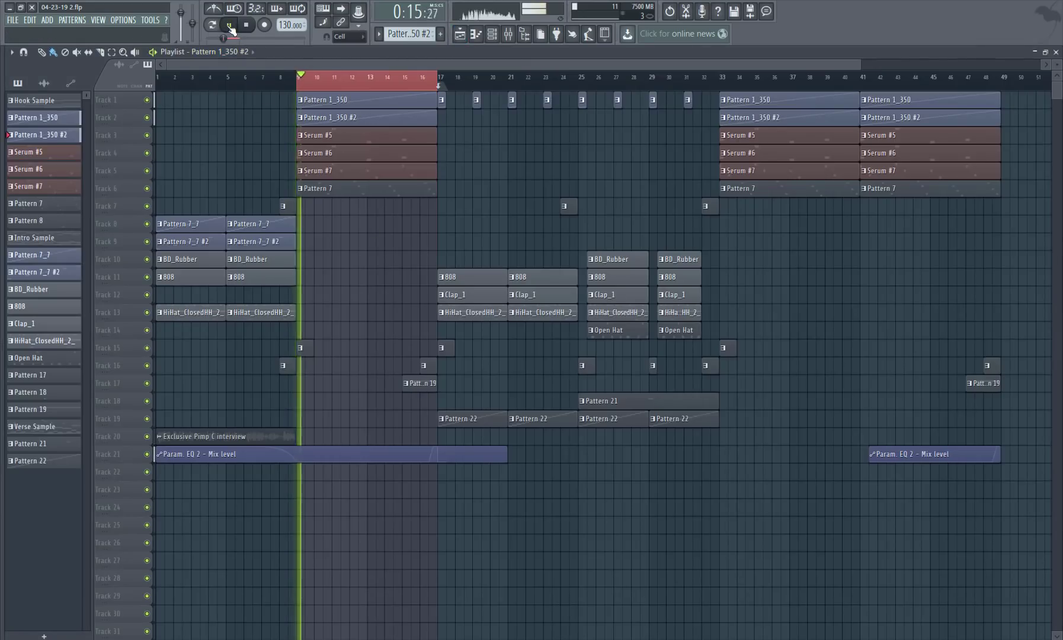
left_click(1056, 52)
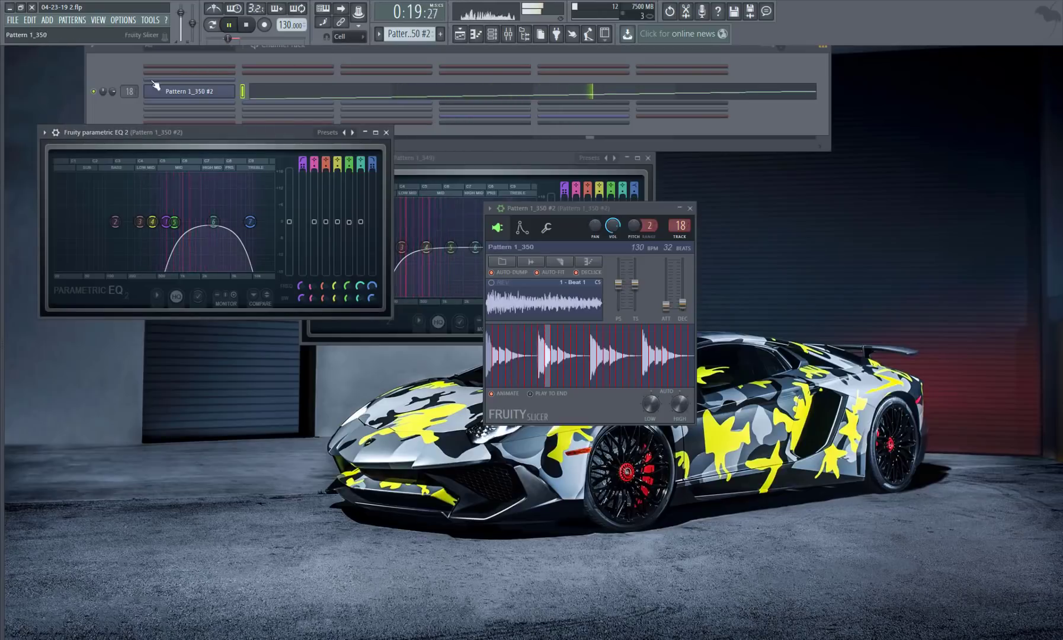
left_click(93, 92)
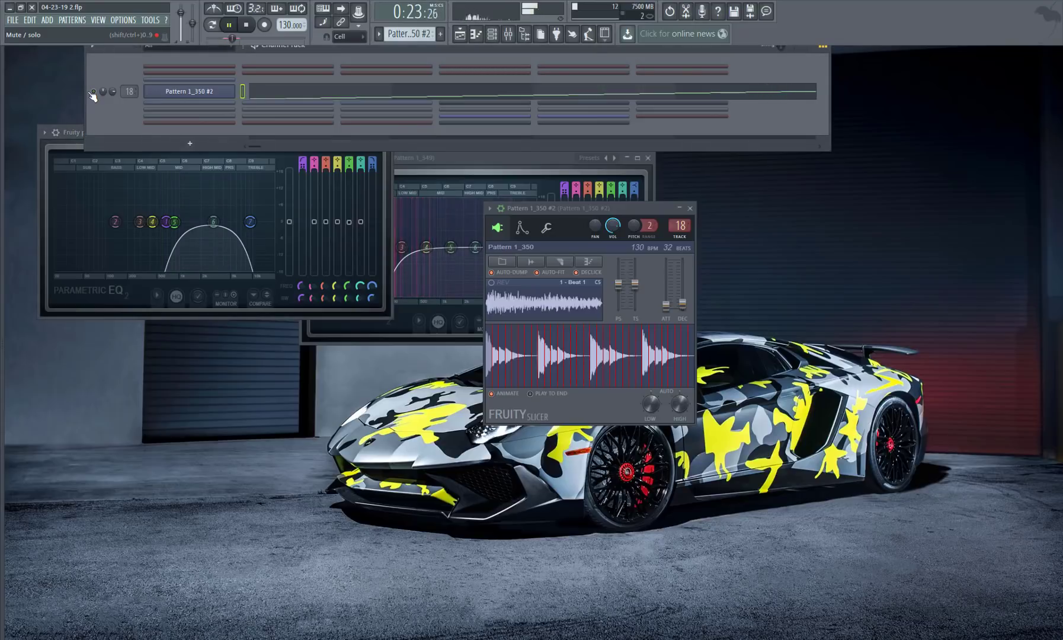
left_click(246, 25)
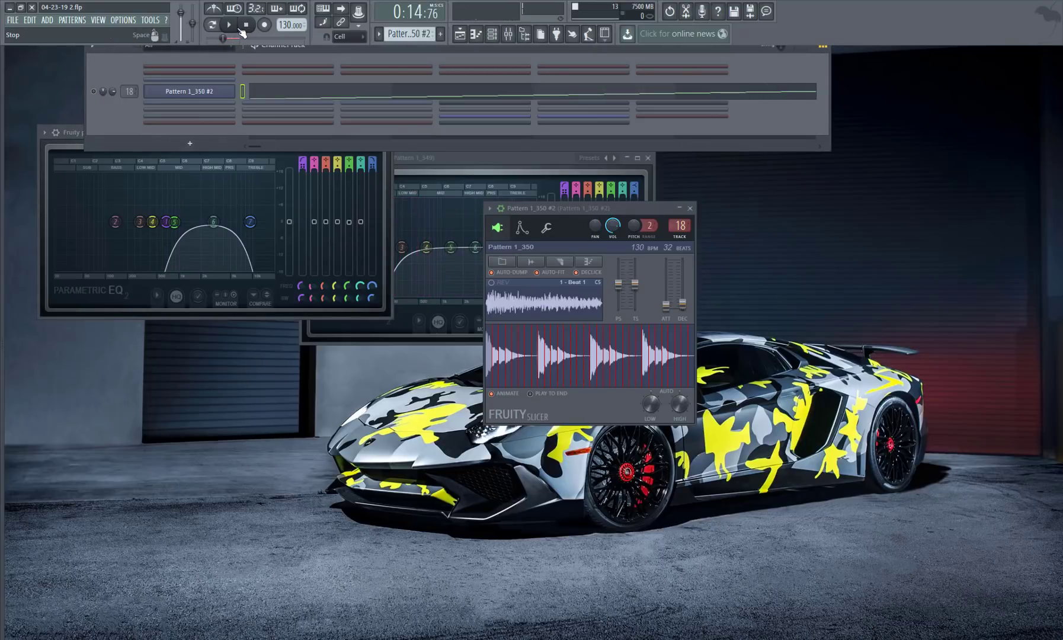
- Unmute the Pattern 1_350 #2 channel, replay the section with both slicer layers while viewing the playlist, and stop playback
left_click(93, 92)
left_click(230, 30)
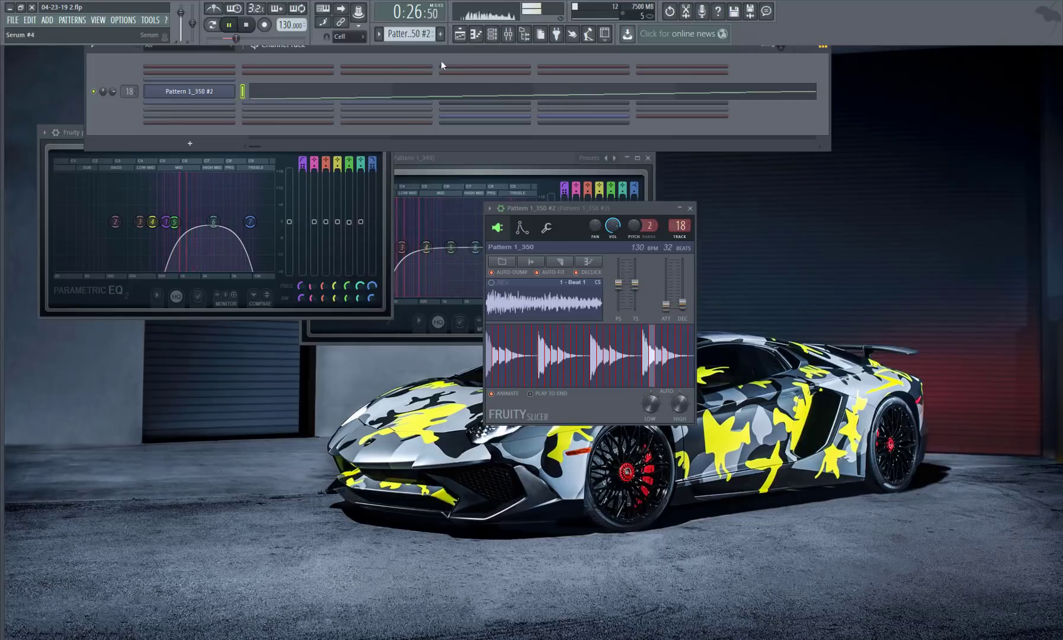
left_click(460, 34)
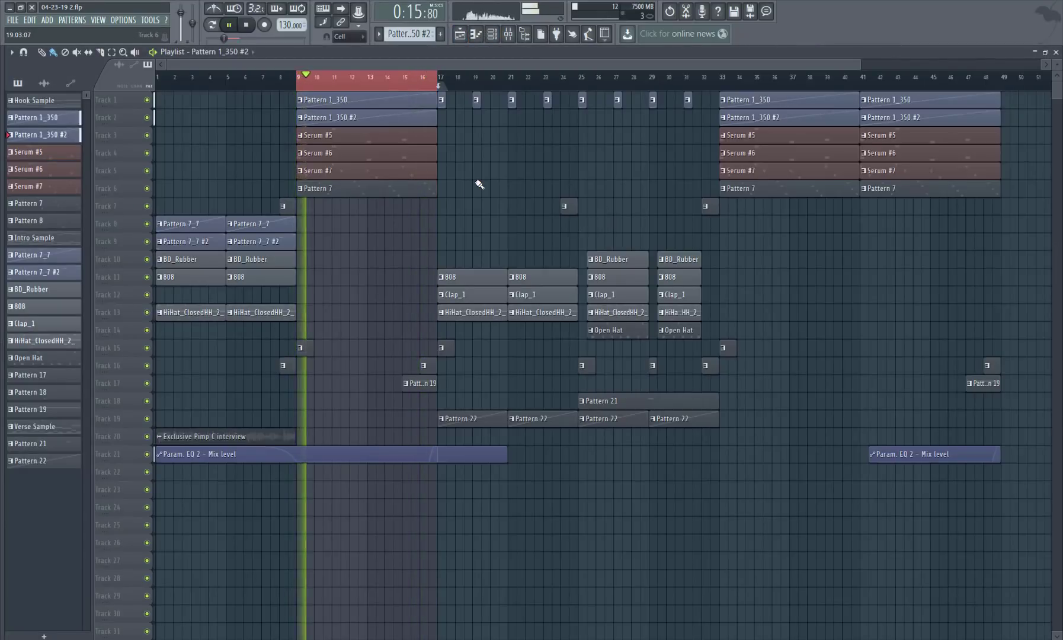
key("space")
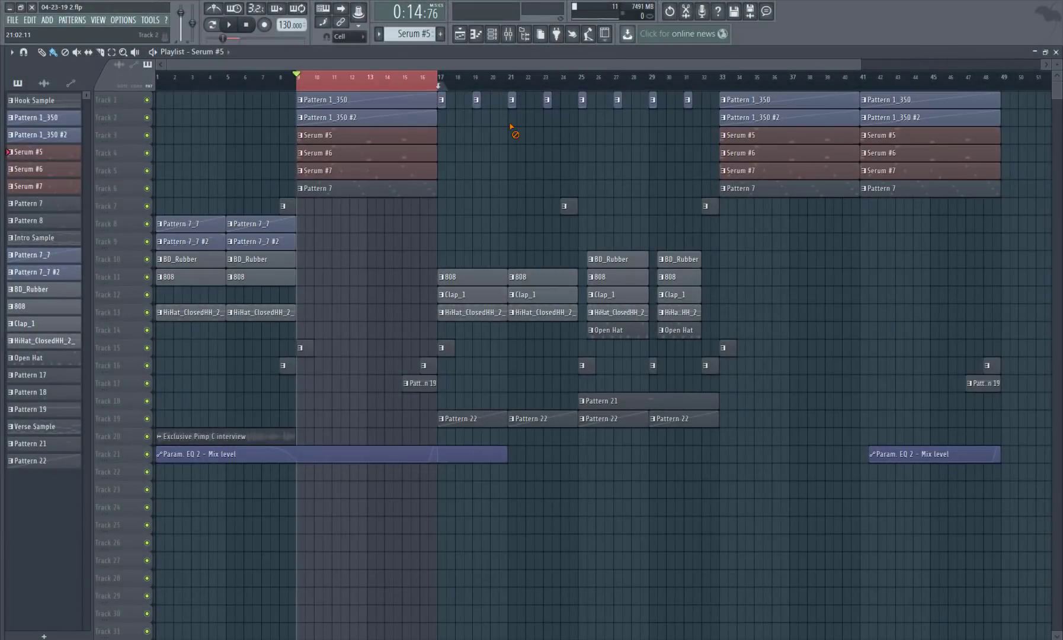
- Unmute the Serum #5 channel and examine its bass patch in the Serum synth window
left_click(1056, 51)
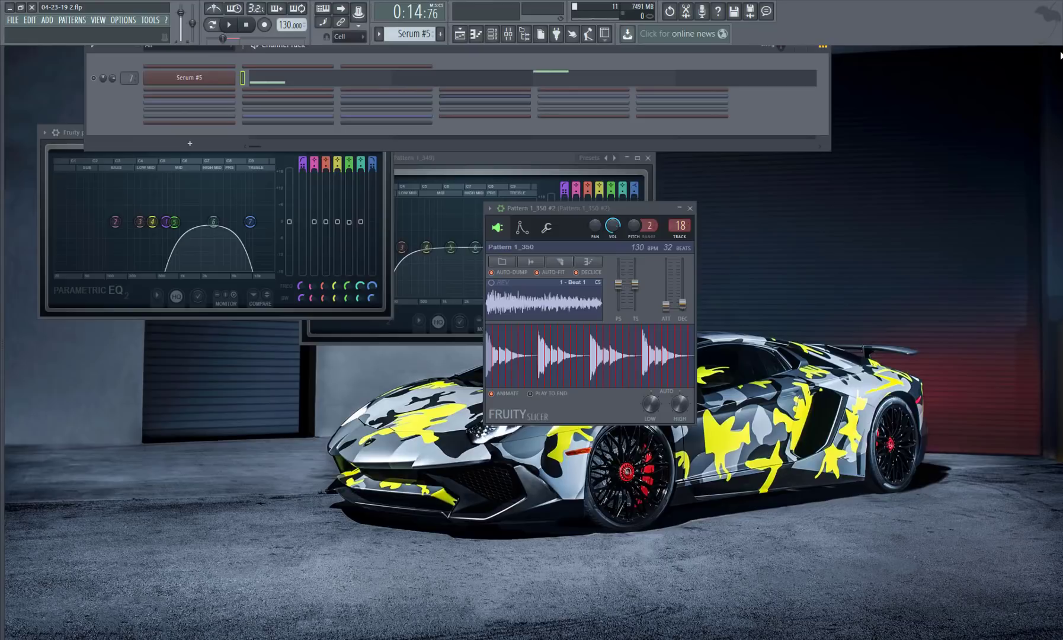
left_click(189, 78)
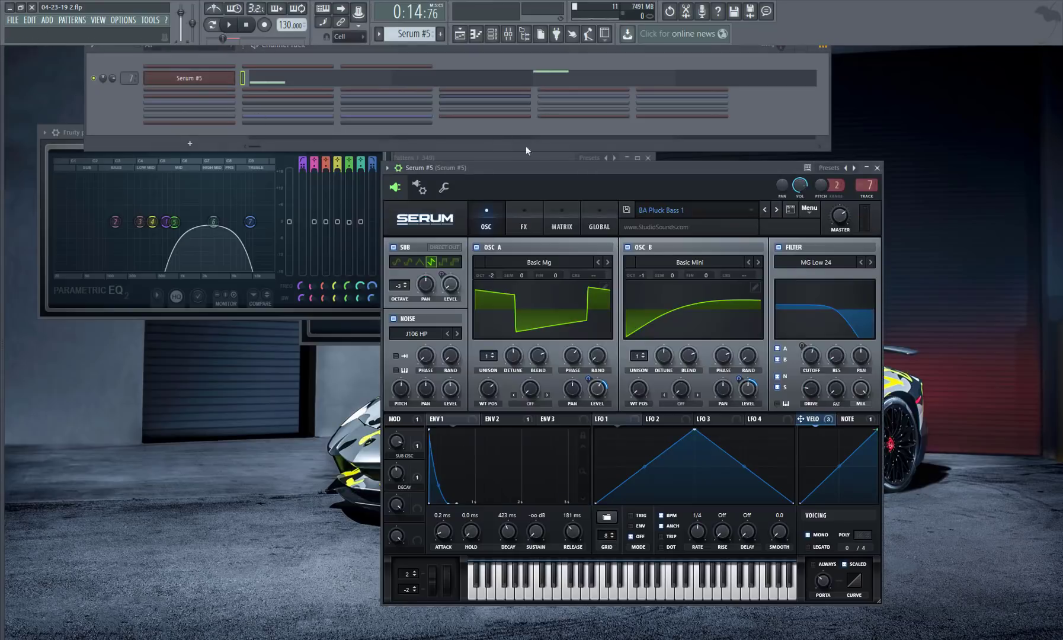
left_click(877, 168)
- Examine the Serum #5 bass notes in the piano roll, and close it
left_click(423, 80)
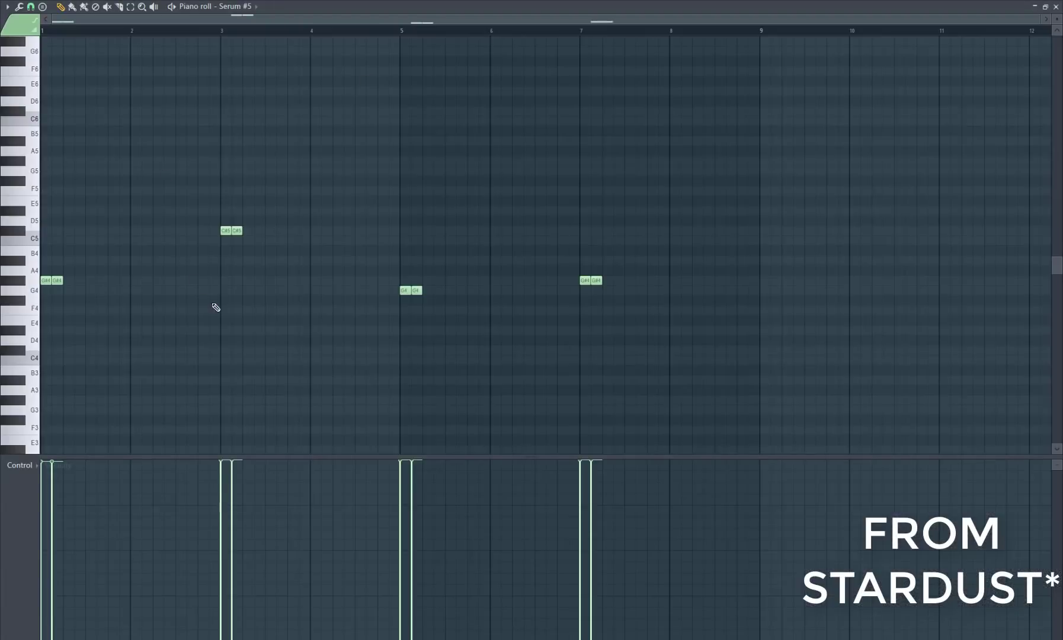
scroll(178, 320, "up", 2)
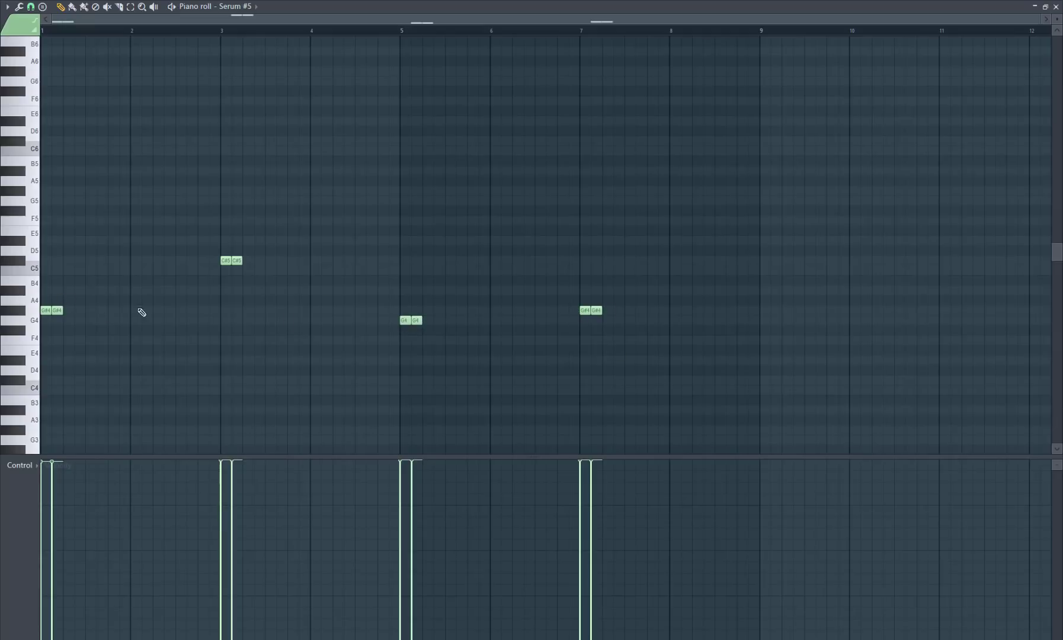
left_click(1055, 7)
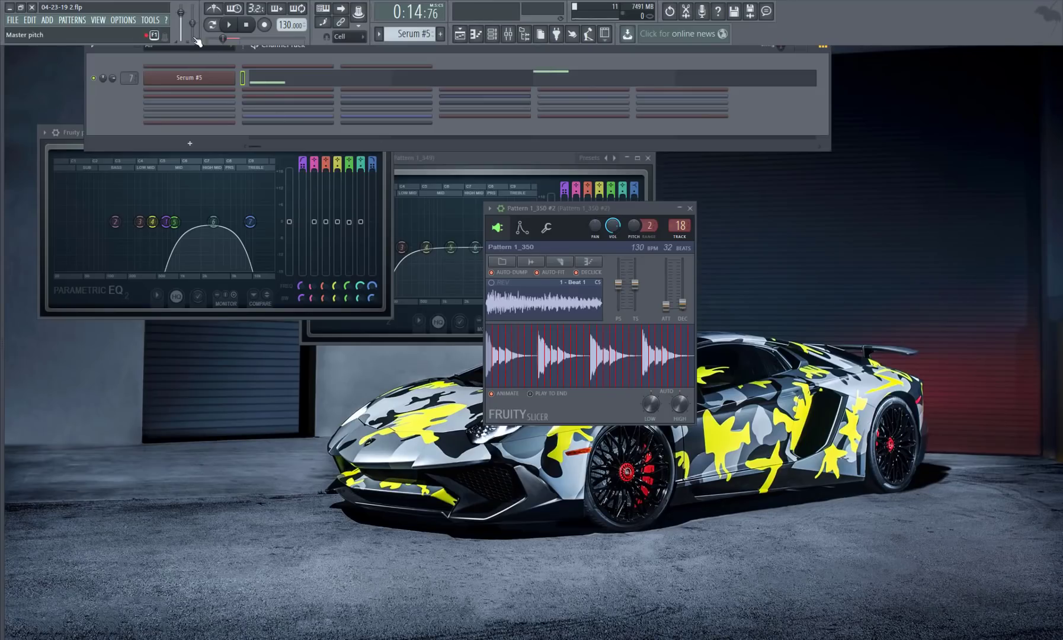
- Play the section with Serum #5 included, follow its notes in the piano roll, and stop playback
left_click(235, 26)
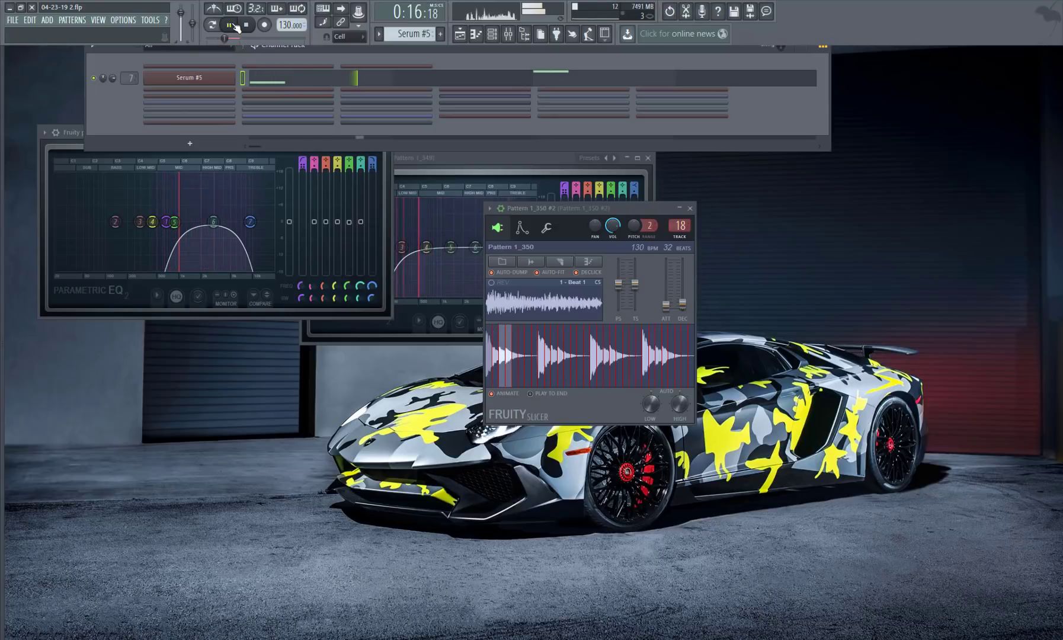
left_click(330, 82)
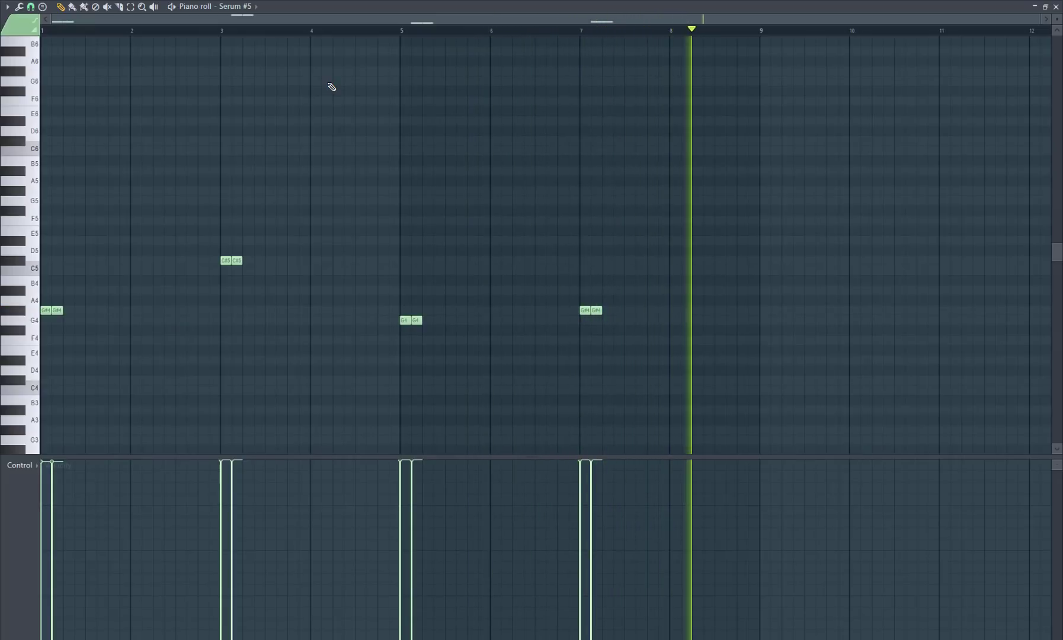
key("space")
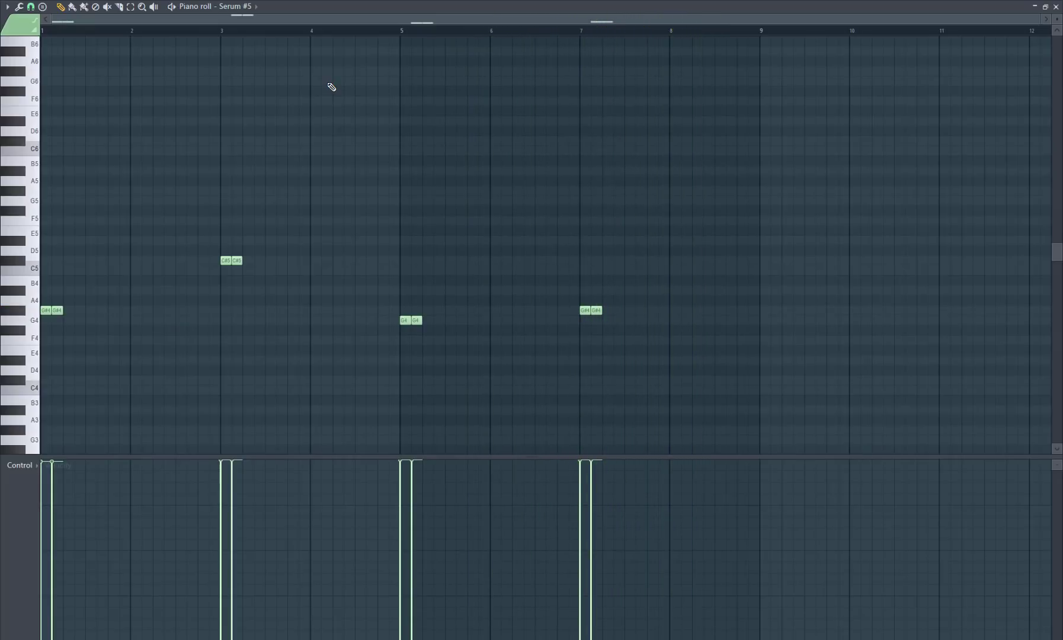
left_click(1056, 7)
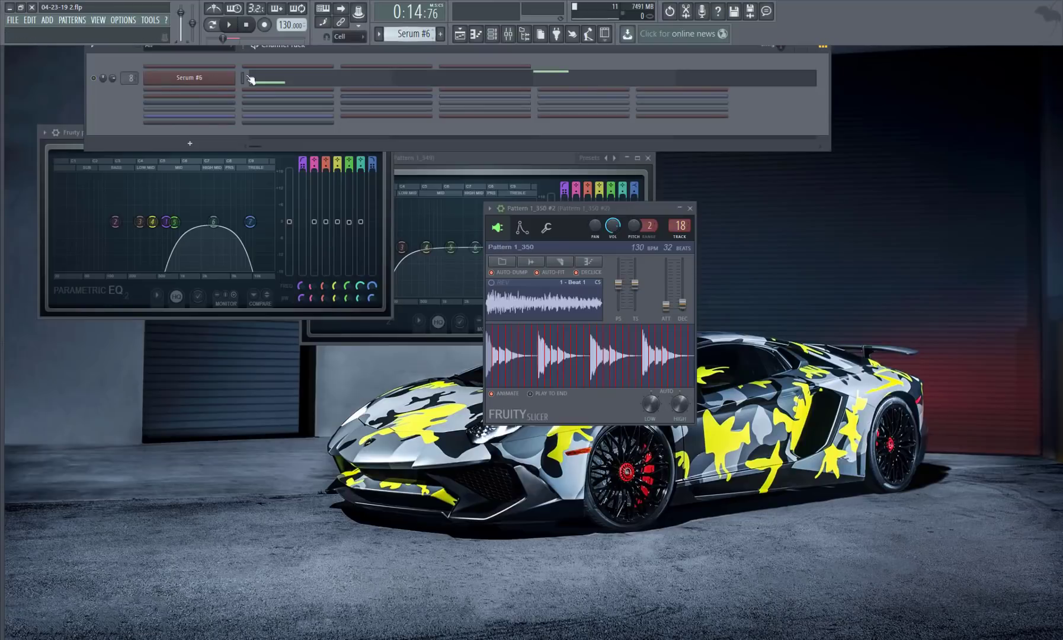
- Unmute the Serum #6 channel and examine its Serum bass patch and its piano roll notes
left_click(202, 78)
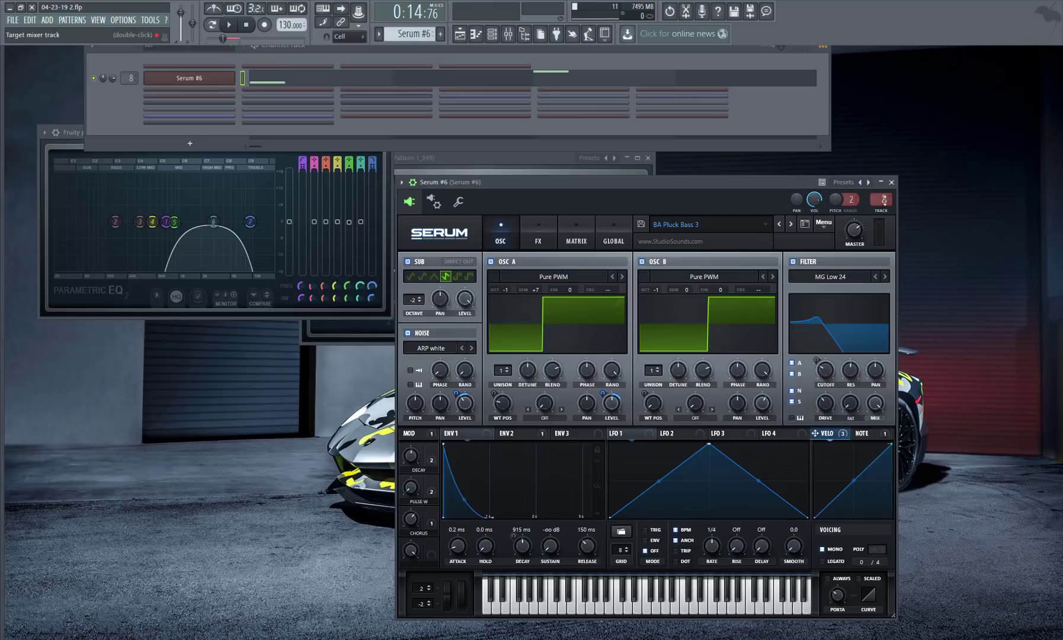
left_click(892, 182)
key("F7")
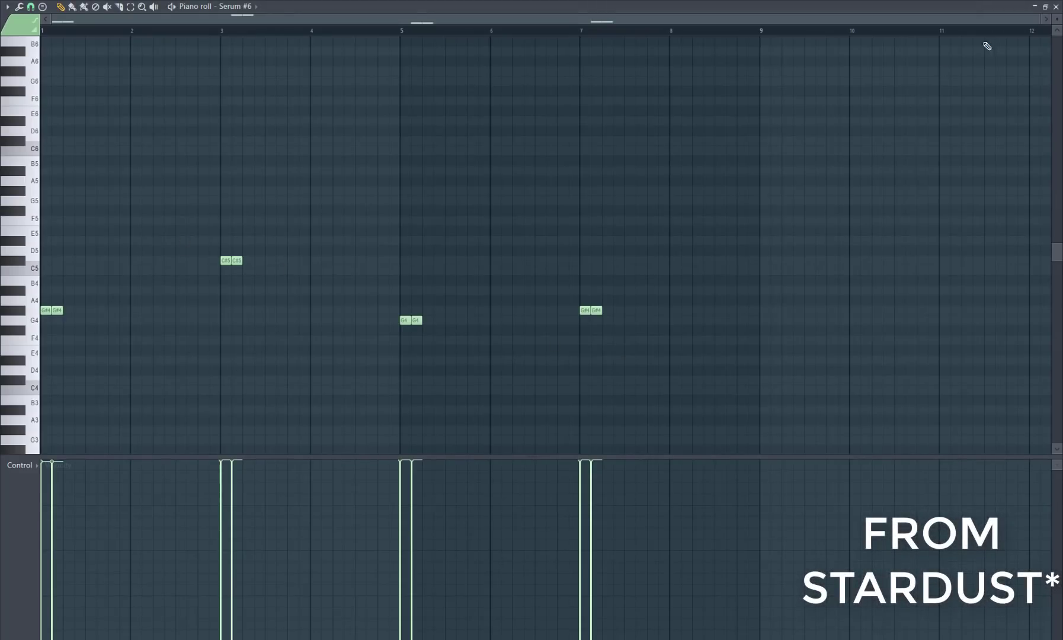
key("F7")
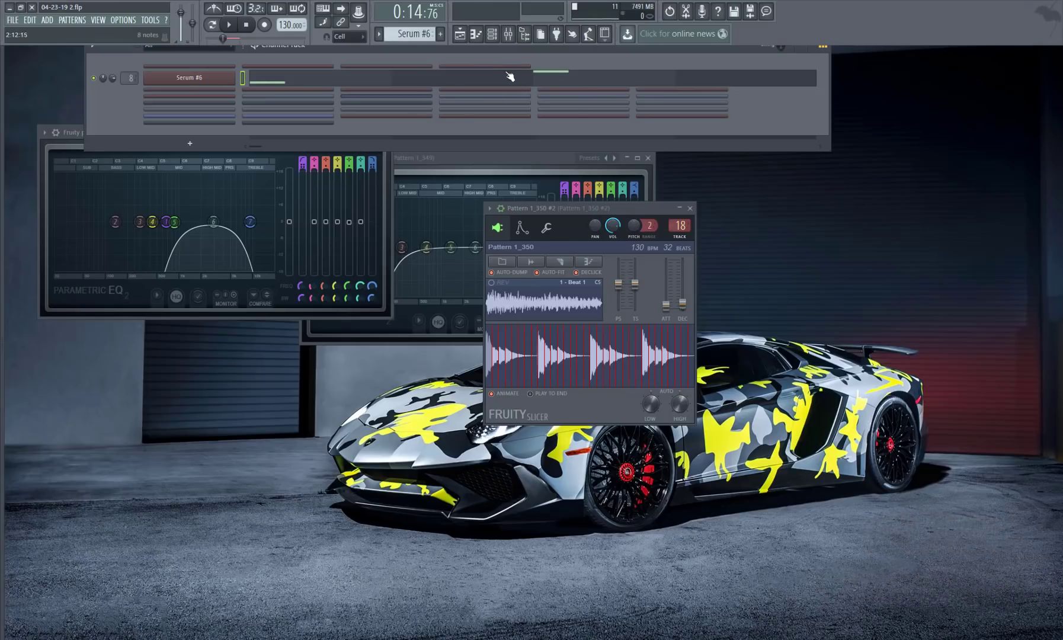
- Play the section with the Serum #6 layer added, and stop playback
left_click(461, 35)
key("F5")
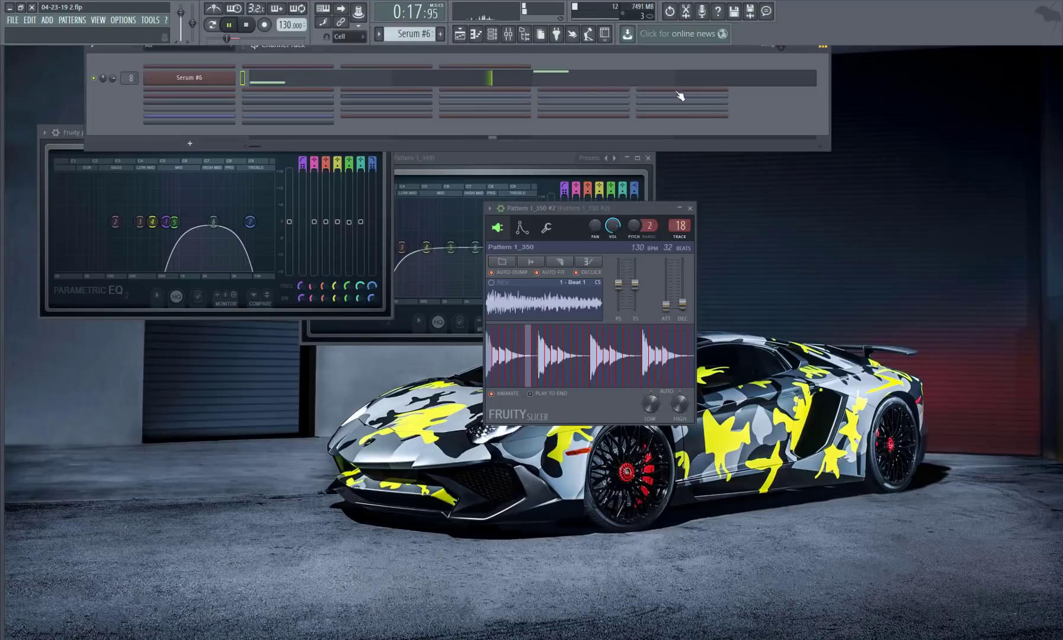
key("F7")
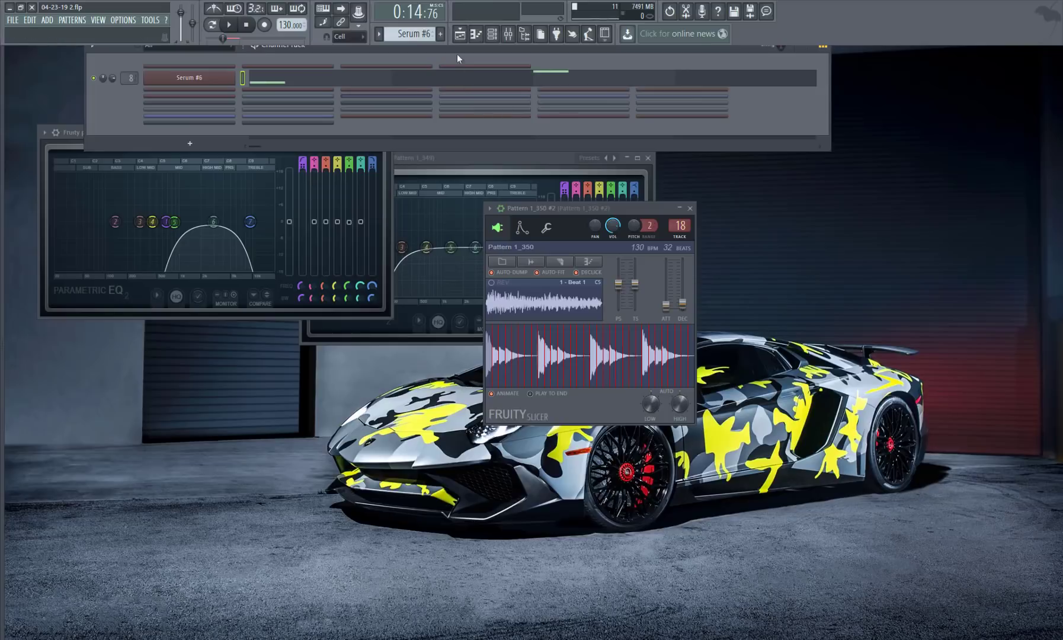
- Select the Serum #7 pattern in the playlist, unmute its channel, and examine its PL Bender patch in Serum
left_click(460, 33)
left_click(347, 172)
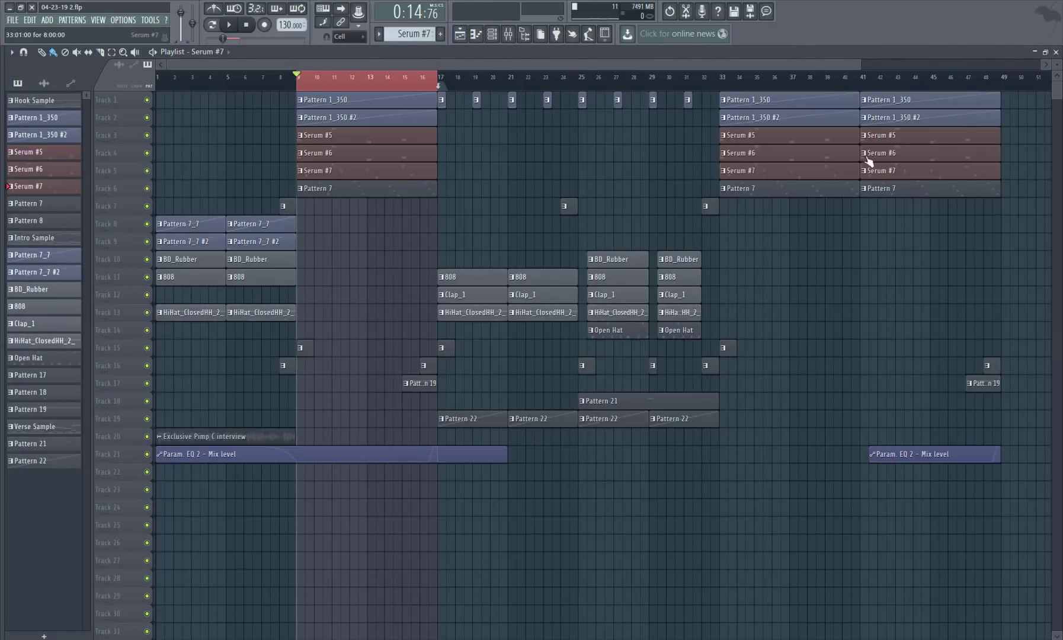
left_click(1056, 52)
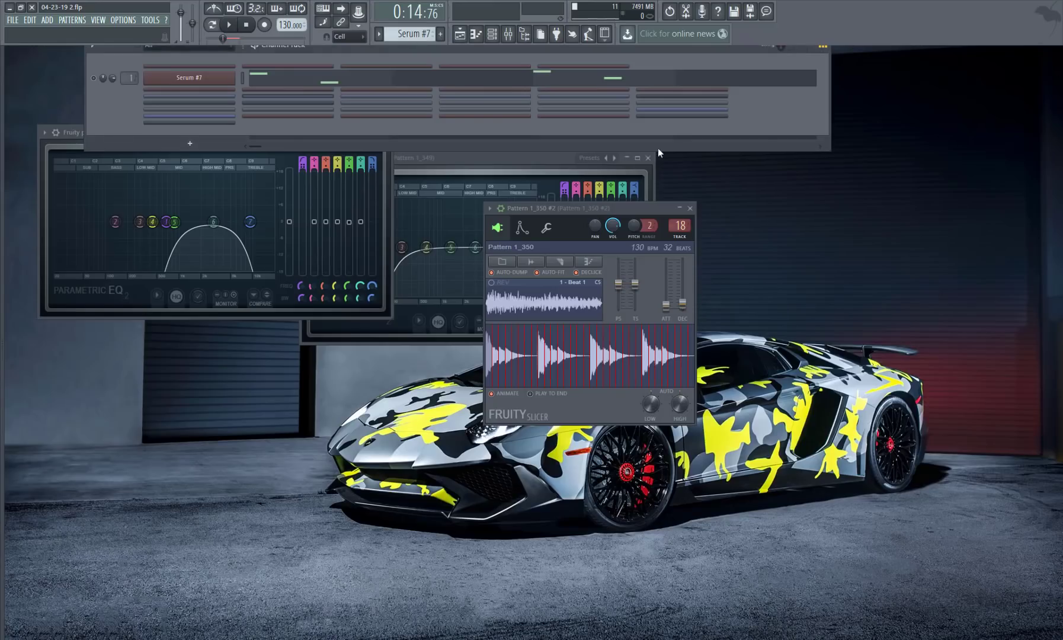
left_click(189, 77)
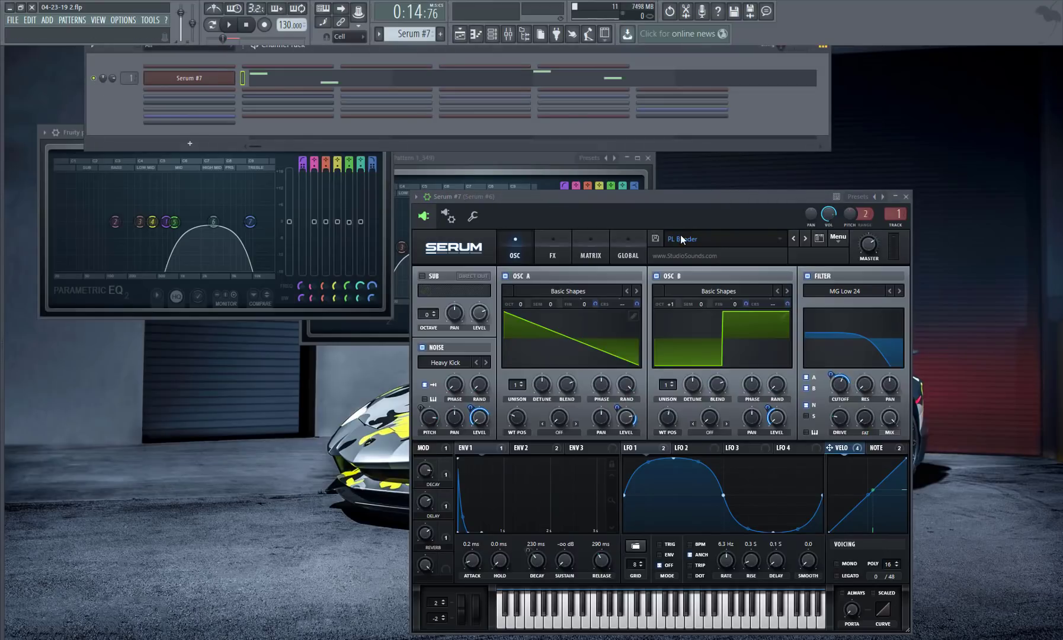
- Examine and audition the Serum #7 melody notes in the piano roll, and close it
left_click(293, 77)
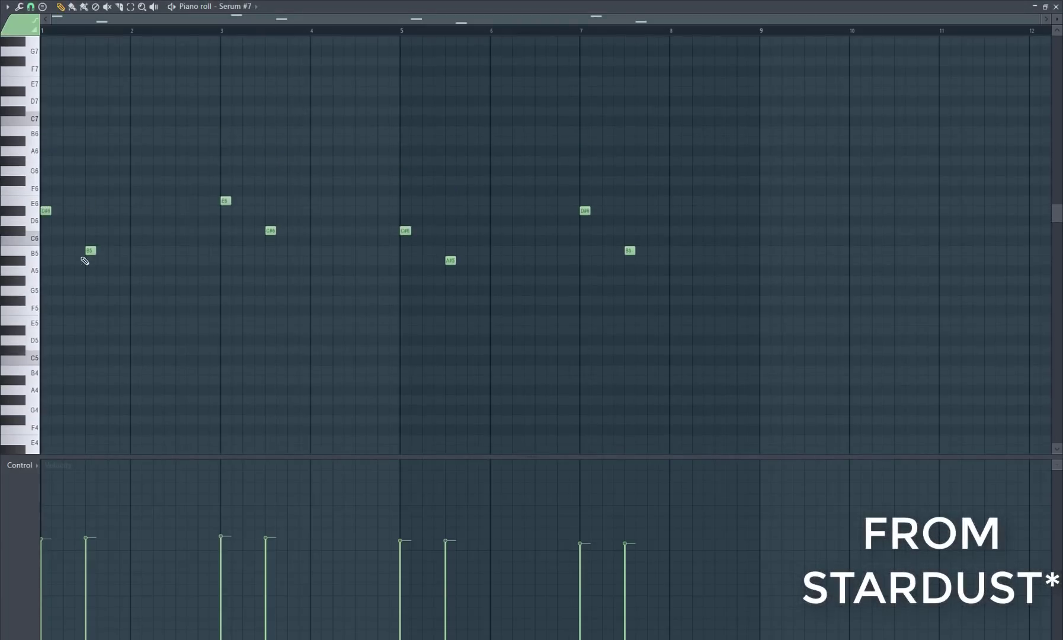
left_click(91, 251)
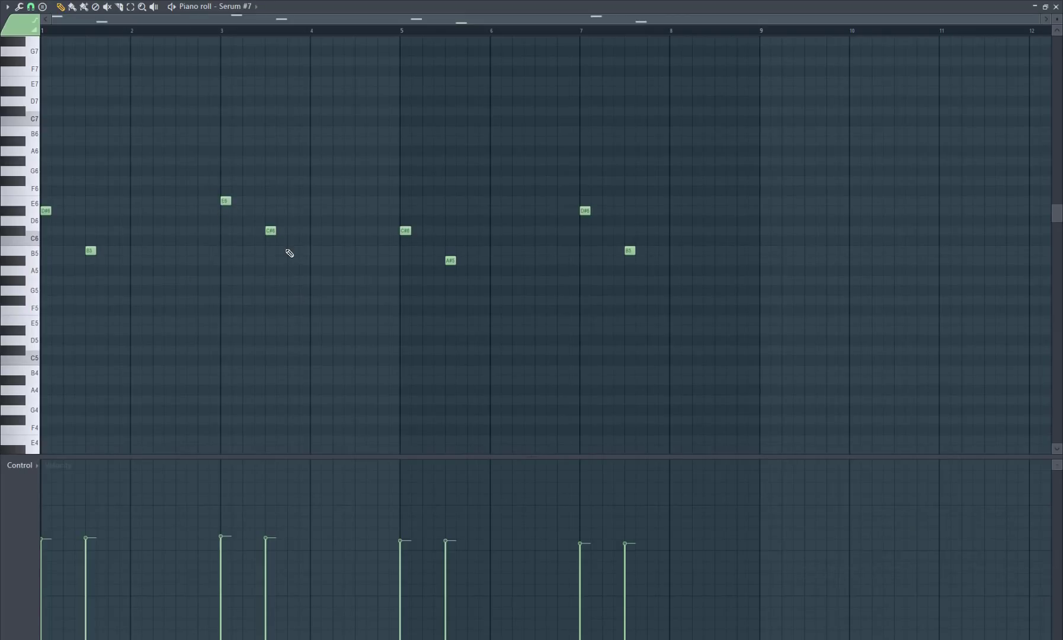
left_click(44, 280)
right_click(45, 281)
left_click(222, 198)
left_click(1056, 6)
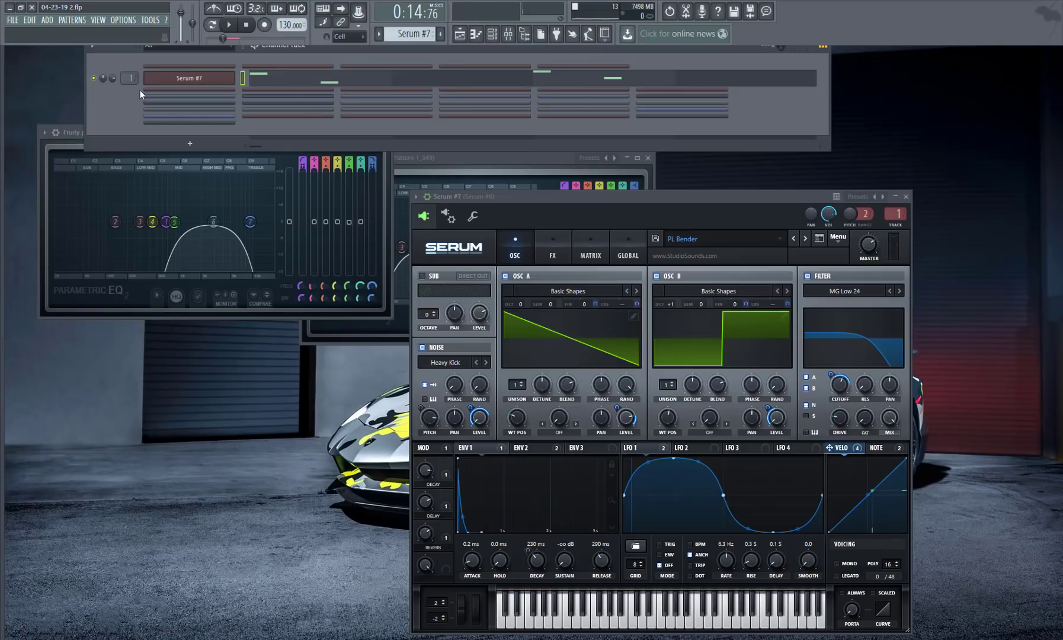
- Play the section with the Serum #7 layer added, check it in the playlist, and stop playback
left_click(233, 28)
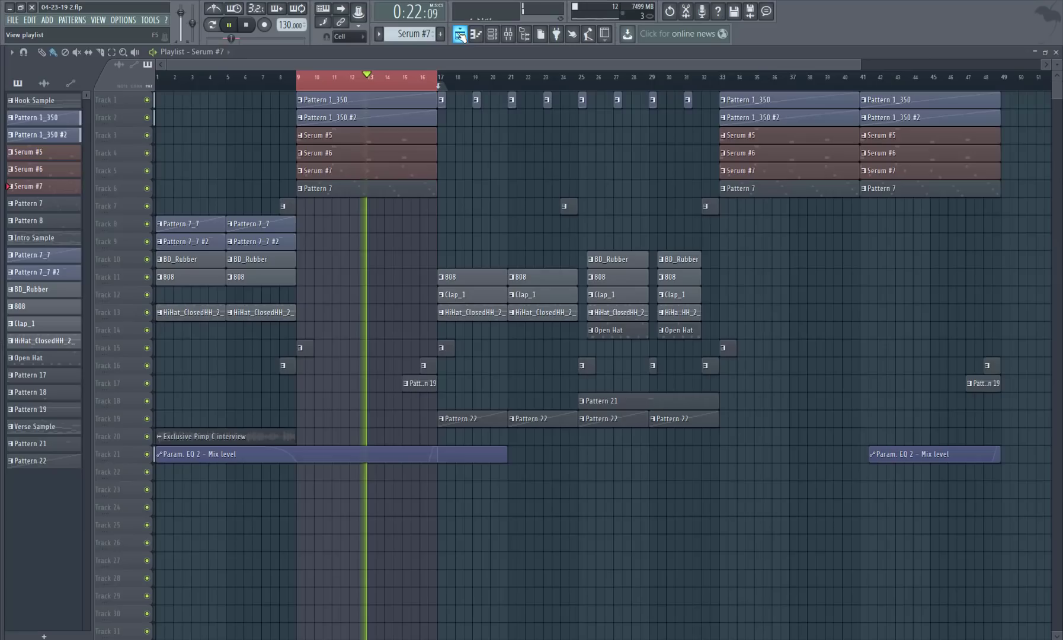
left_click(460, 34)
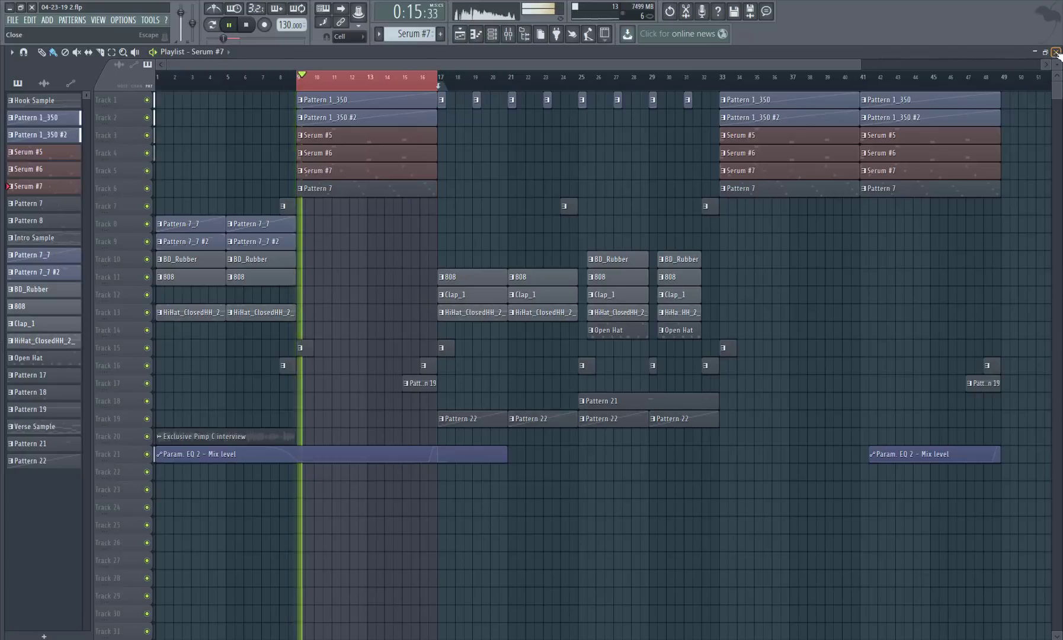
left_click(459, 35)
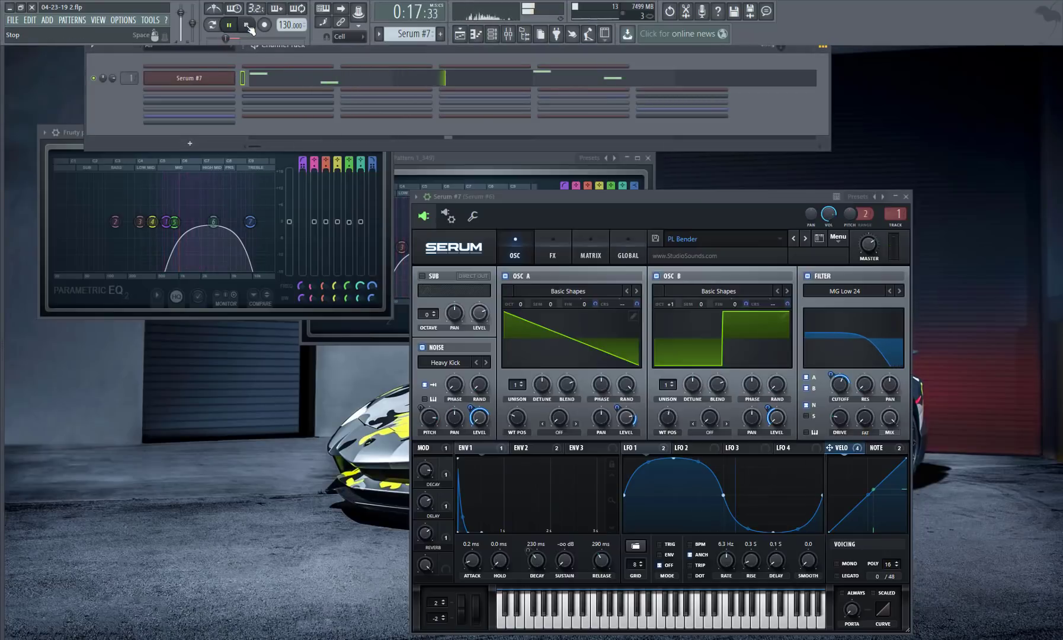
key("space")
- Select Pattern 7 in the playlist, unmute the Serum #13 channel, and show only its BL Nice Bells patch in Serum
left_click(461, 36)
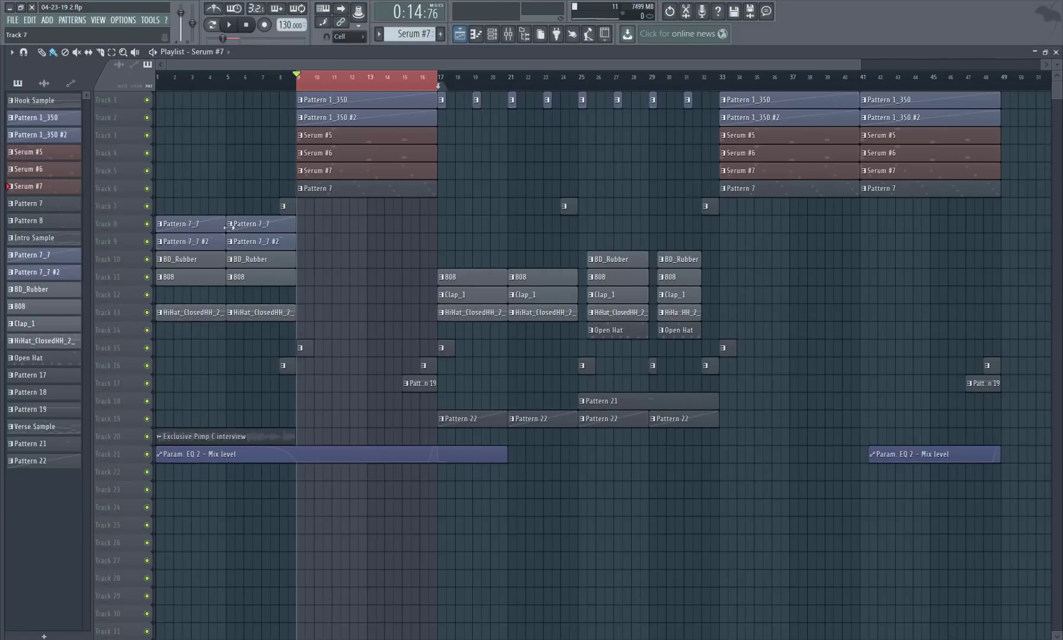
left_click(356, 193)
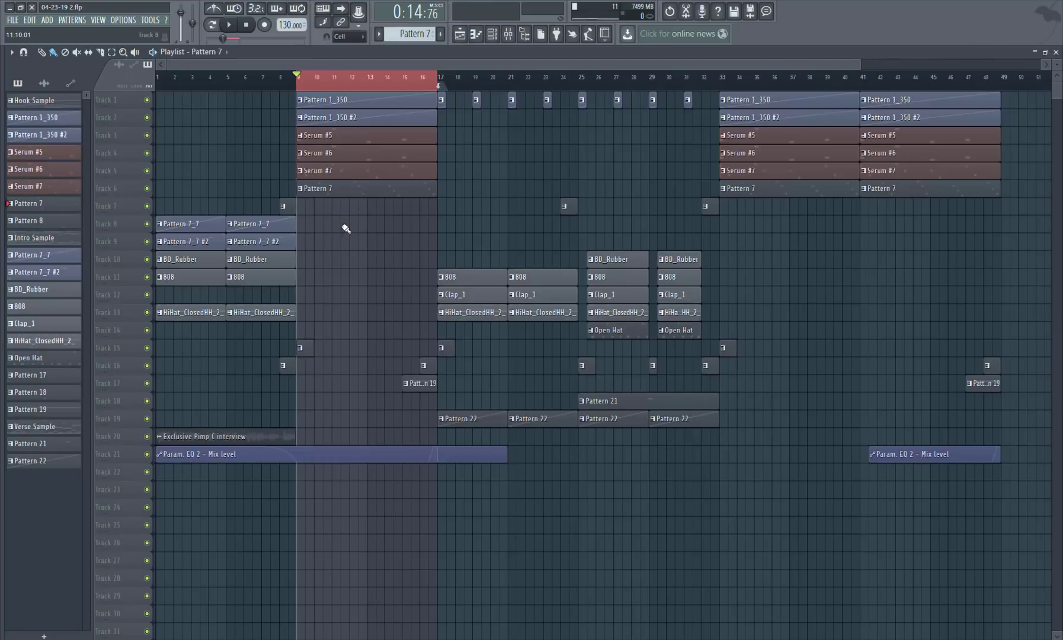
left_click(1054, 53)
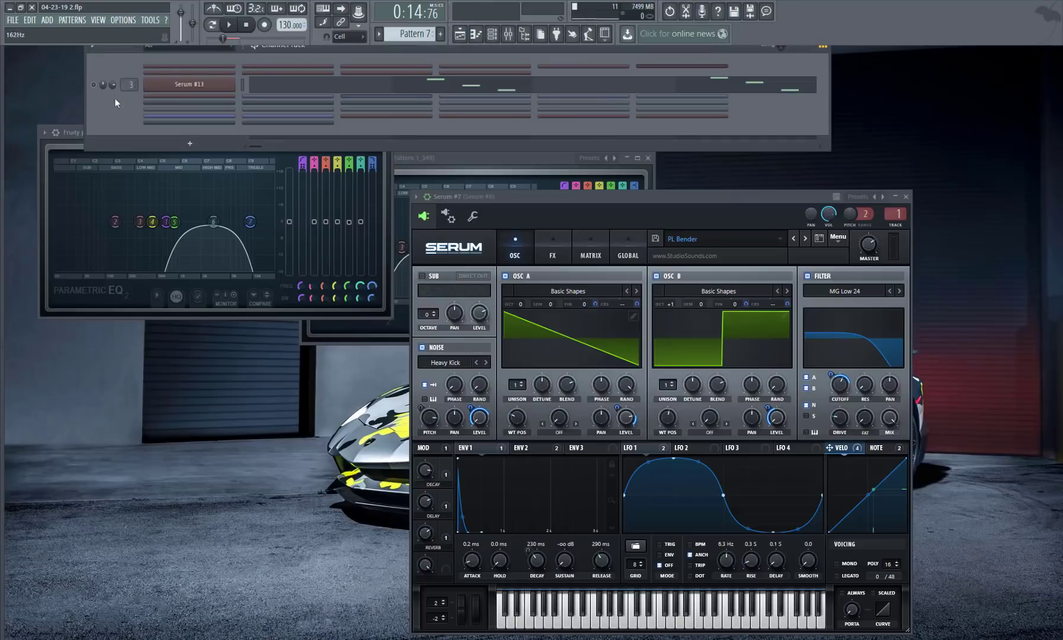
left_click(189, 84)
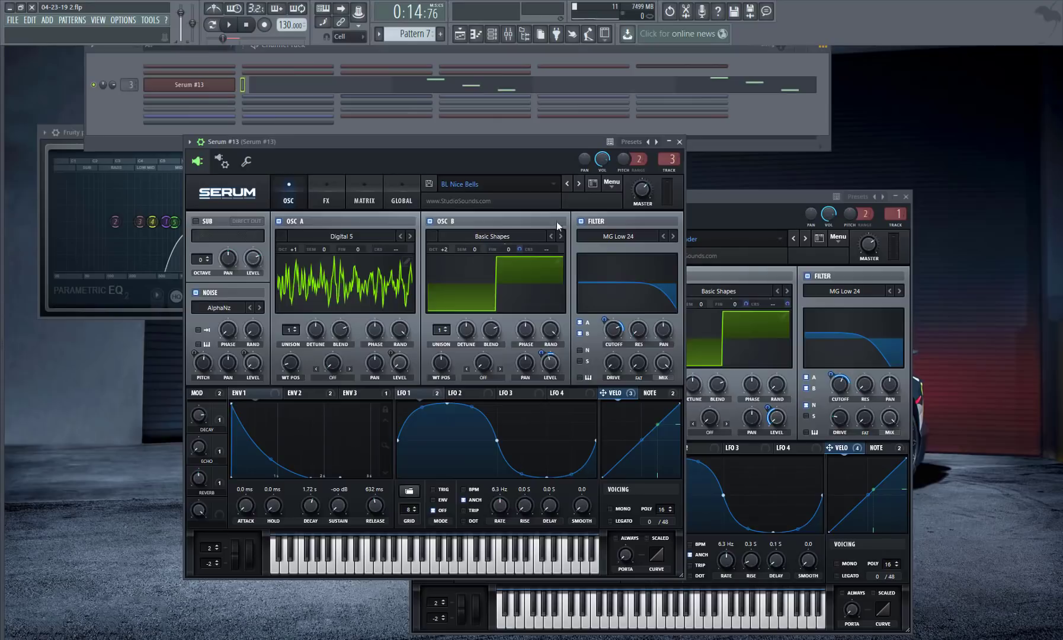
left_click(905, 196)
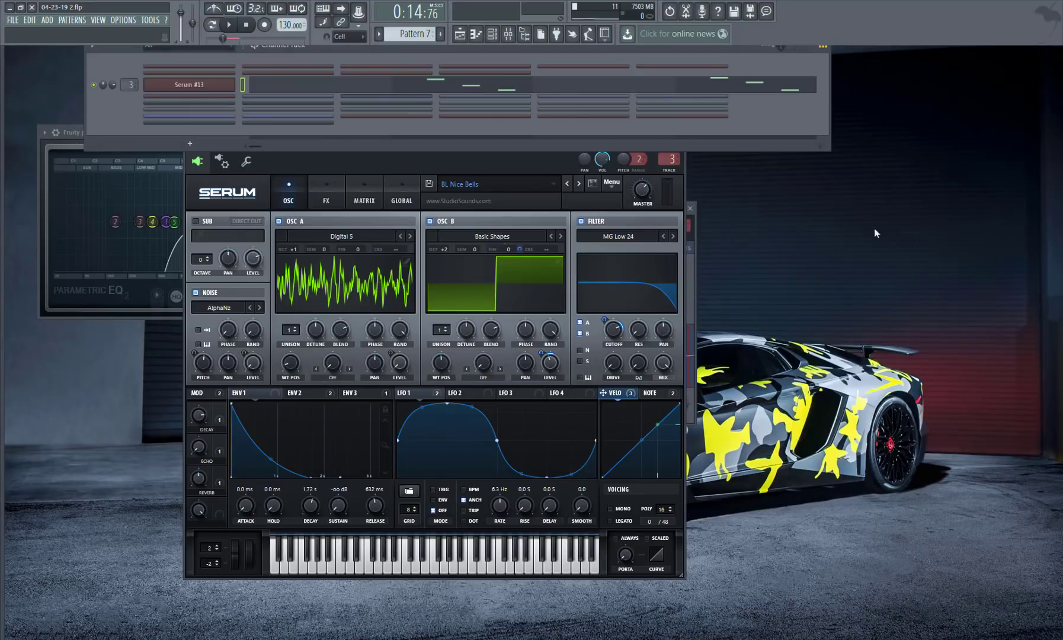
- Examine the Serum #13 bell notes in the piano roll, and close it
left_click(453, 90)
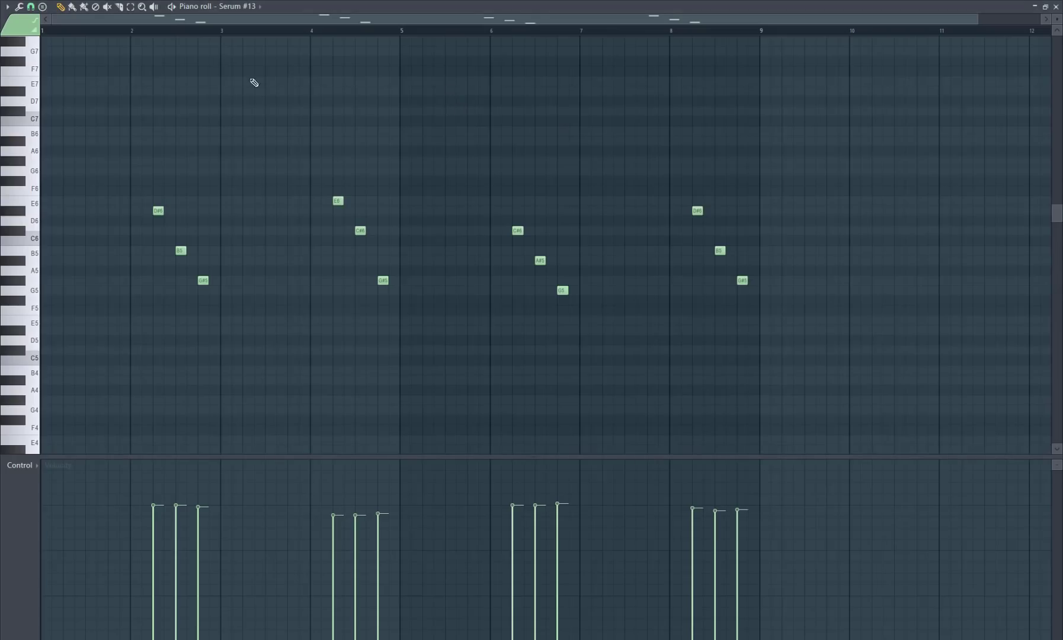
double_click(431, 7)
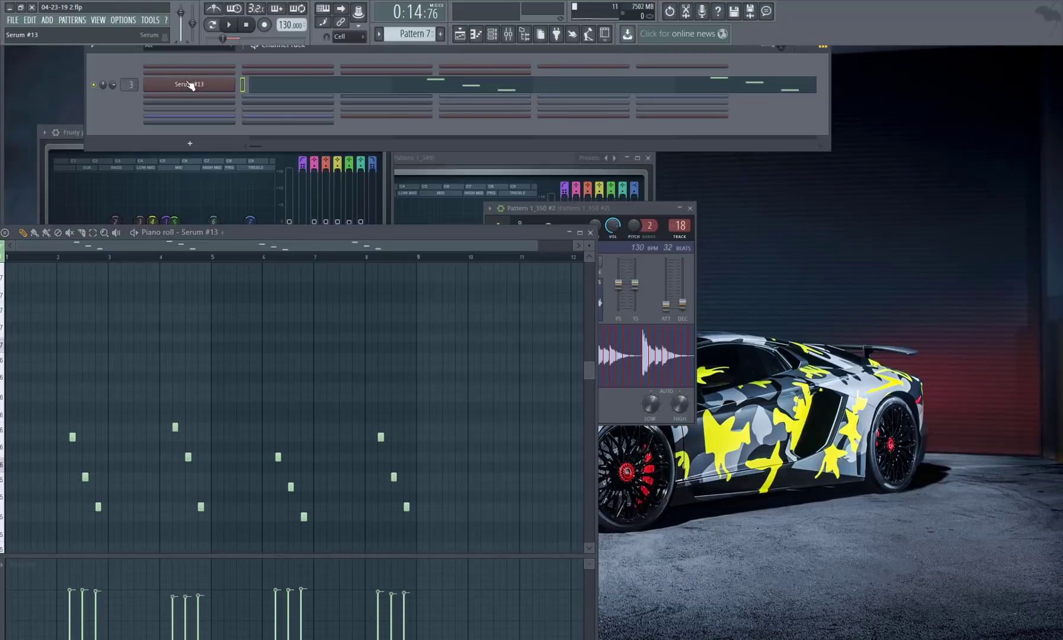
left_click(591, 233)
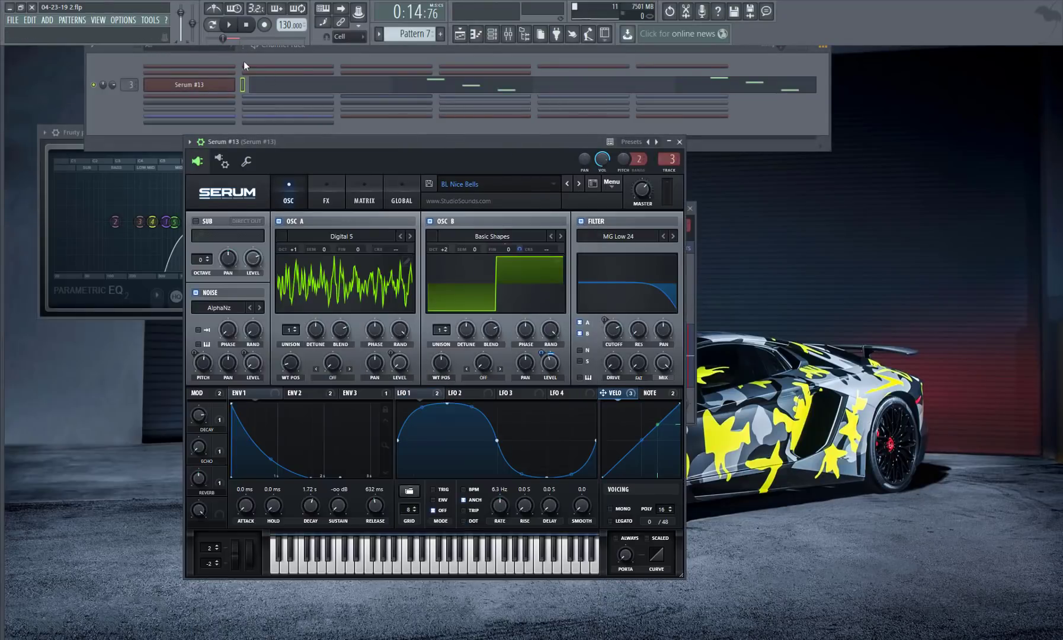
- Play the section with Serum #13 included, follow its notes in the maximized piano roll, stop playback, and close the roll
key("space")
left_click(511, 92)
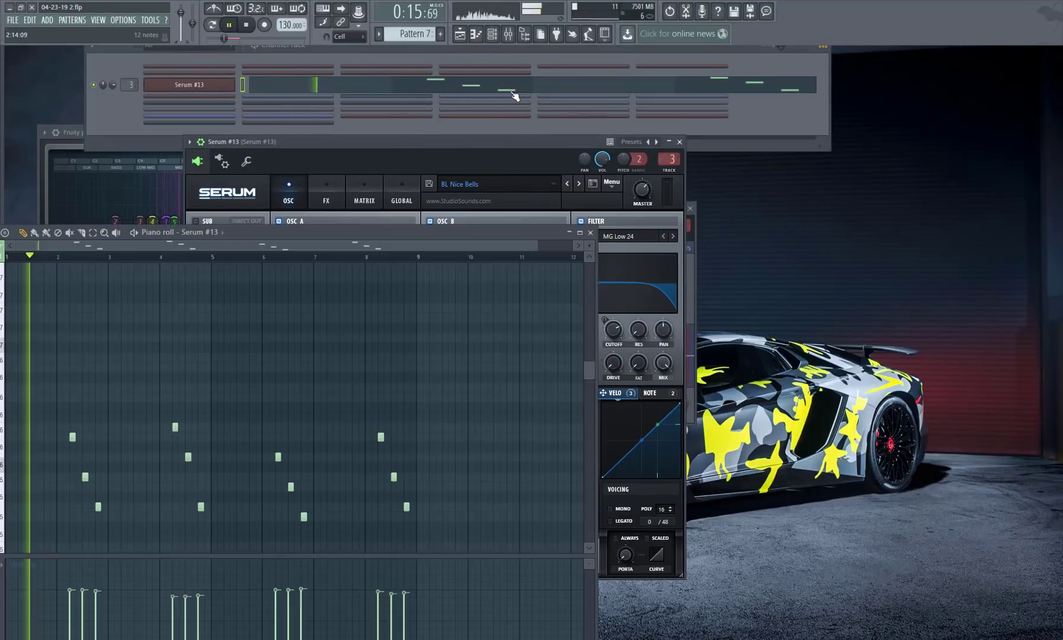
double_click(518, 234)
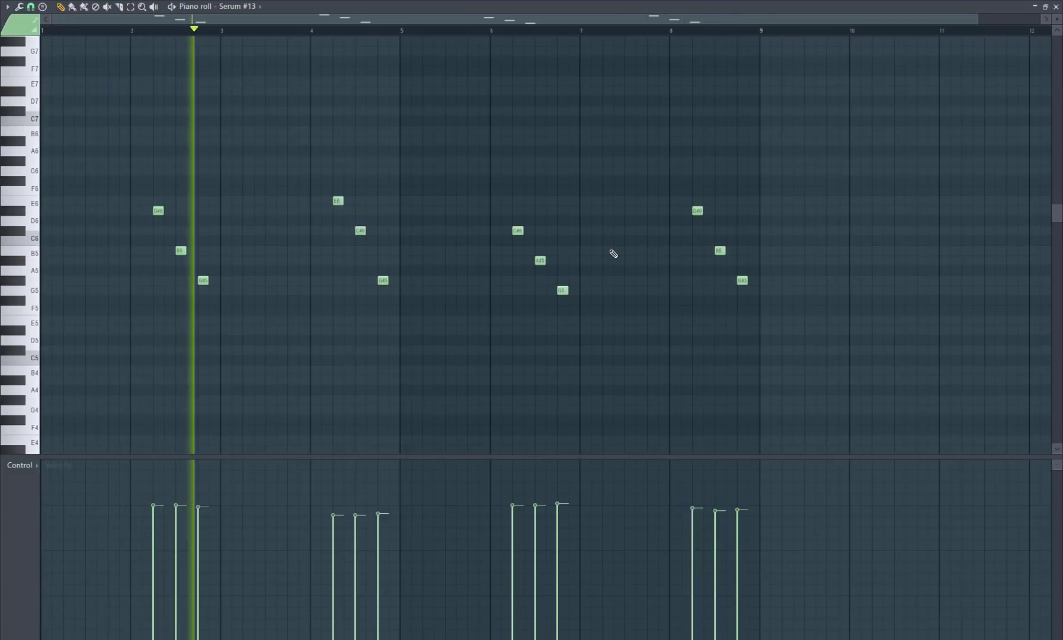
key("space")
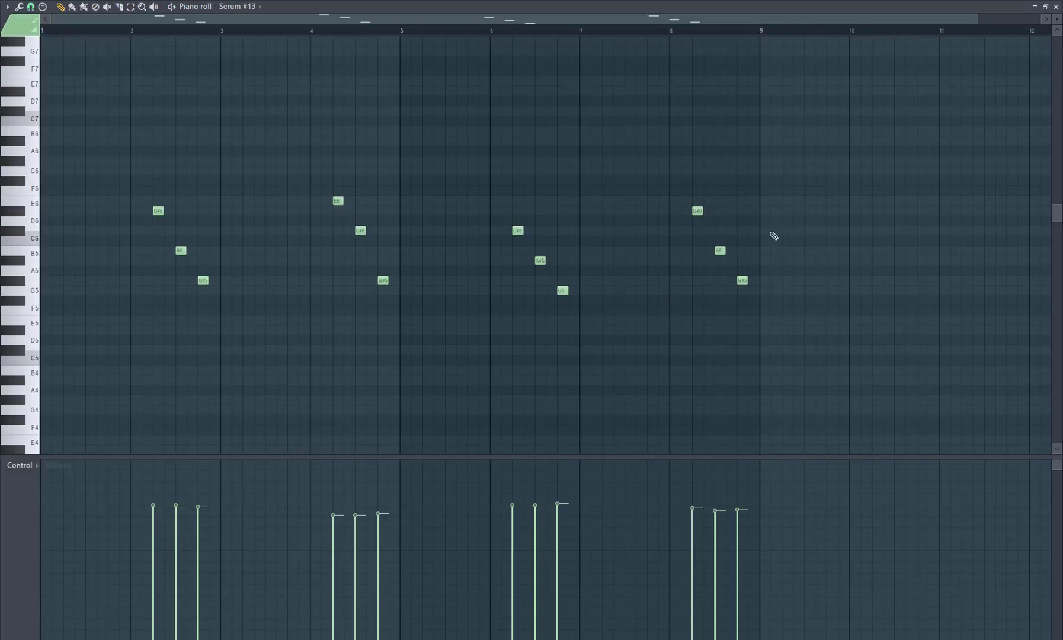
left_click(1057, 6)
- Examine the Vinyl effect and its step pattern in Effectrix on the Serum #13 mixer track, playing the section to hear it
left_click(190, 84)
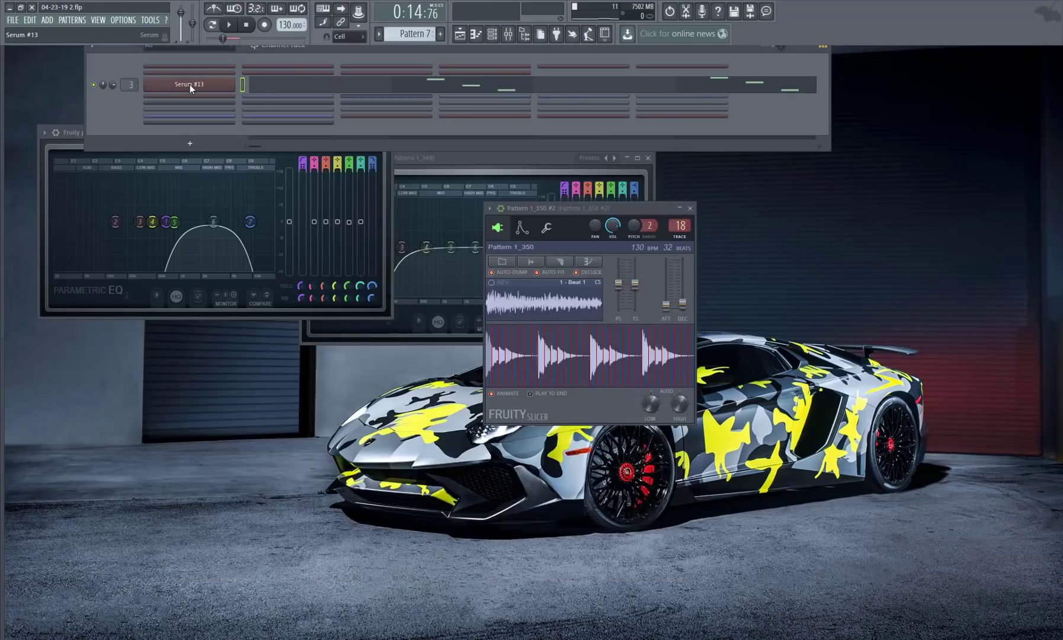
left_click(190, 84)
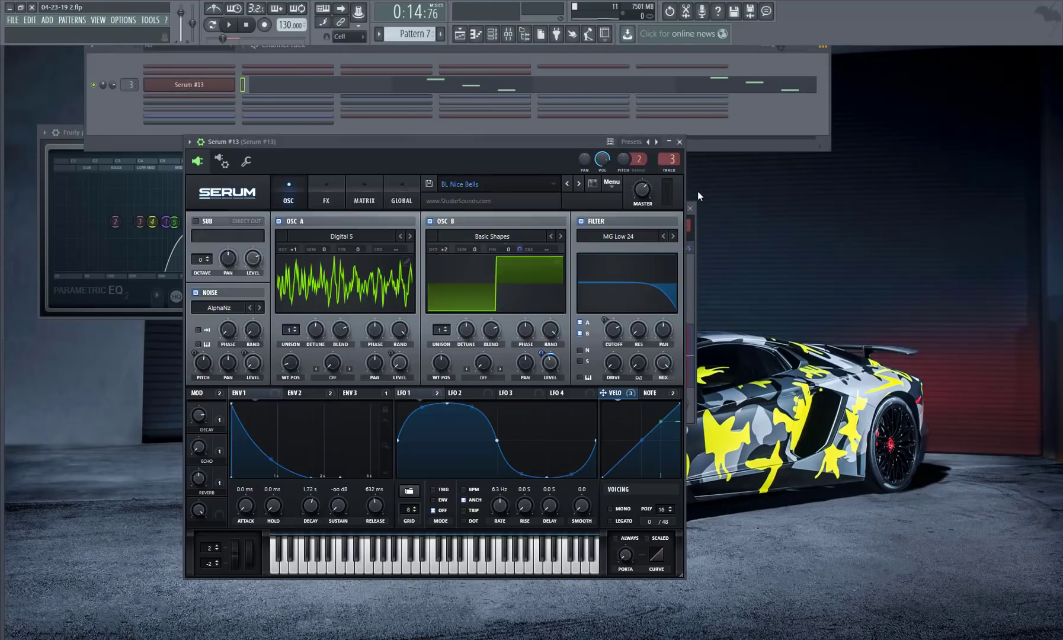
left_click(523, 37)
left_click(964, 88)
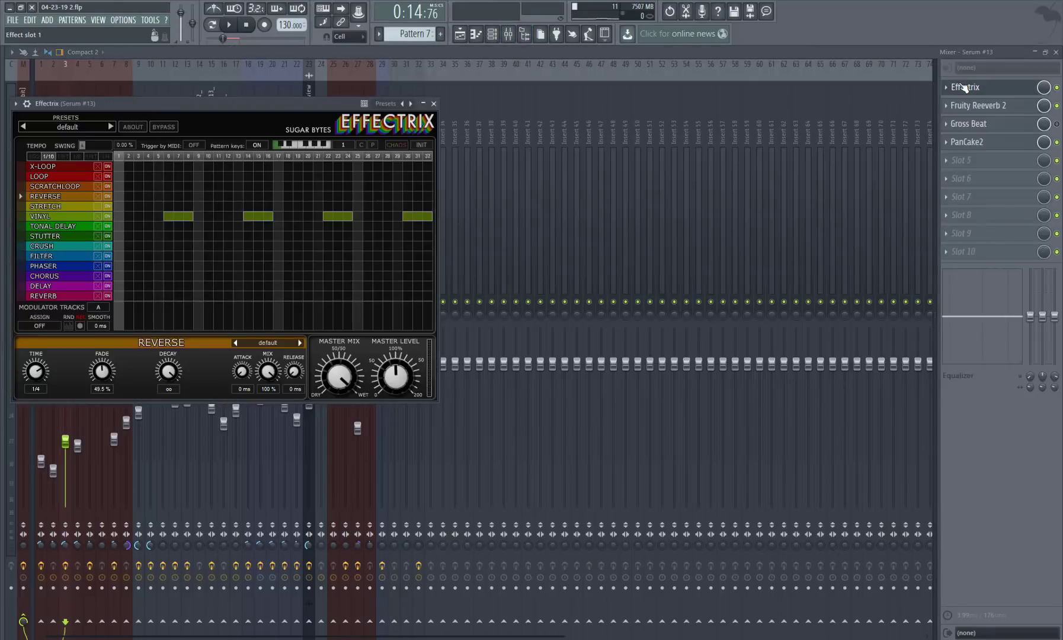
left_click(65, 217)
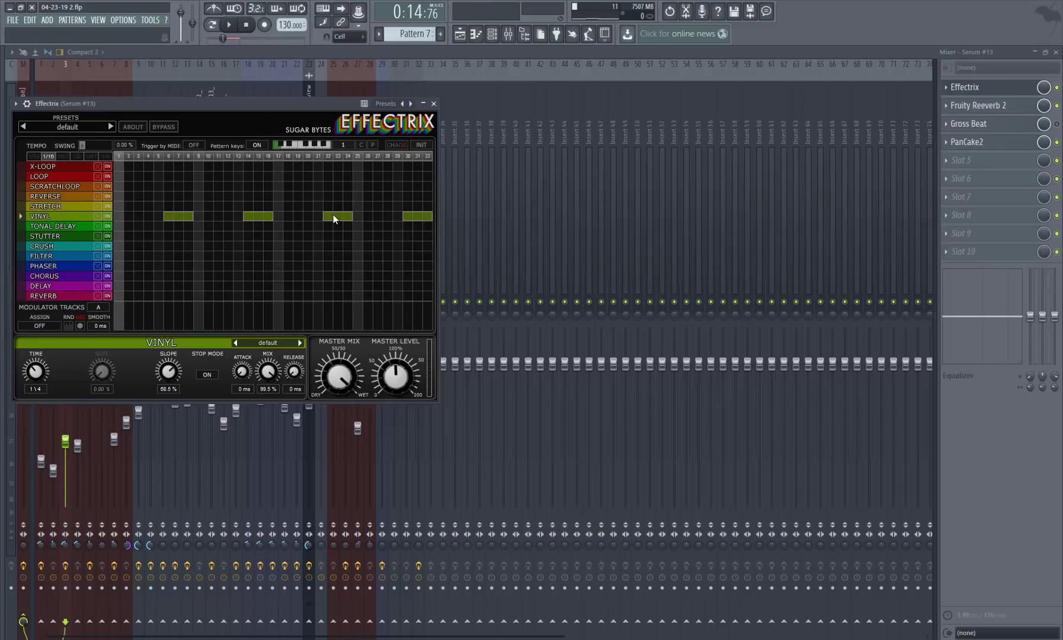
left_click(229, 27)
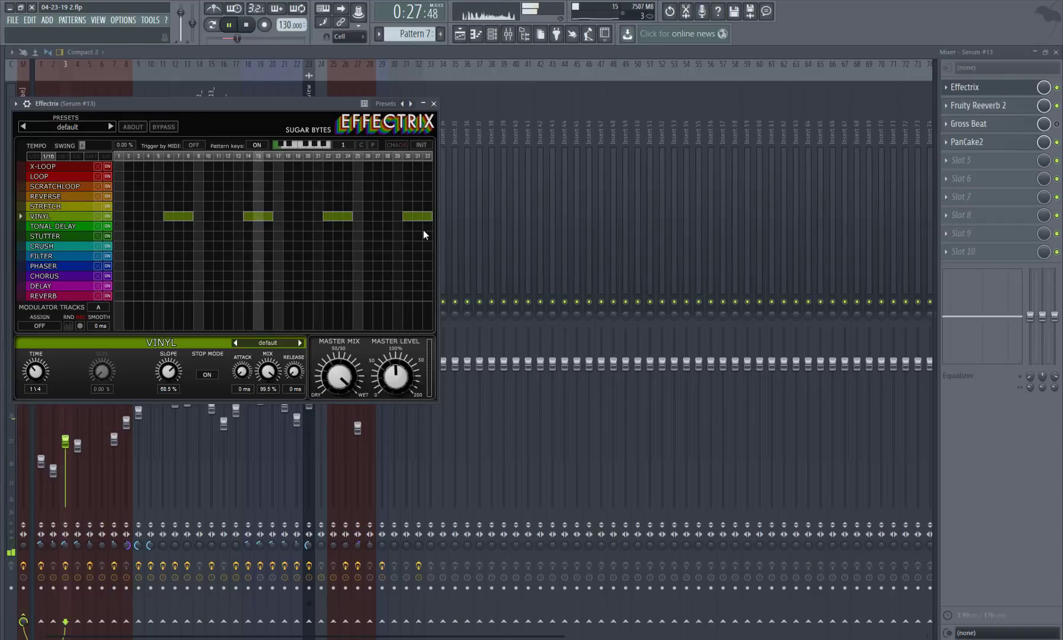
left_click(247, 26)
- Examine Fruity Reeverb 2 on the Serum #13 mixer track, set its dry level to 90%, and close it
left_click(1057, 124)
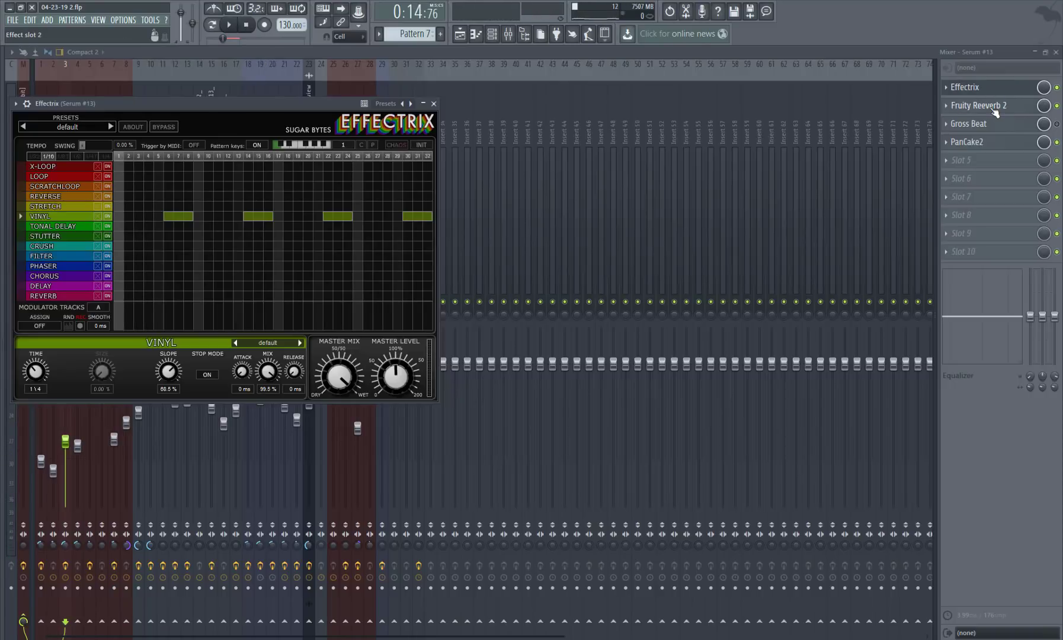
left_click(995, 111)
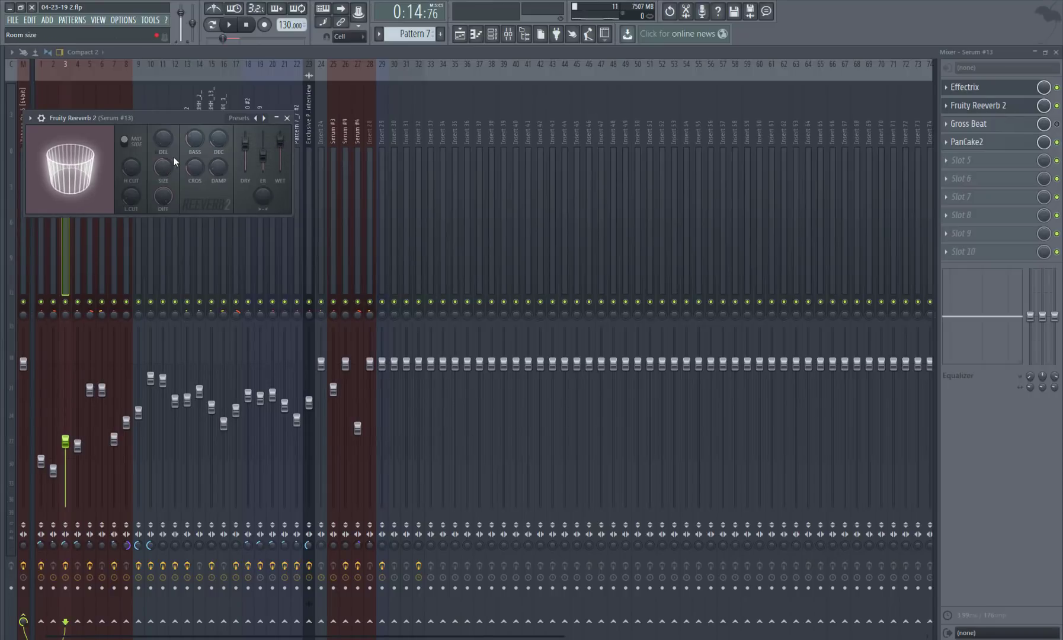
right_click(247, 147)
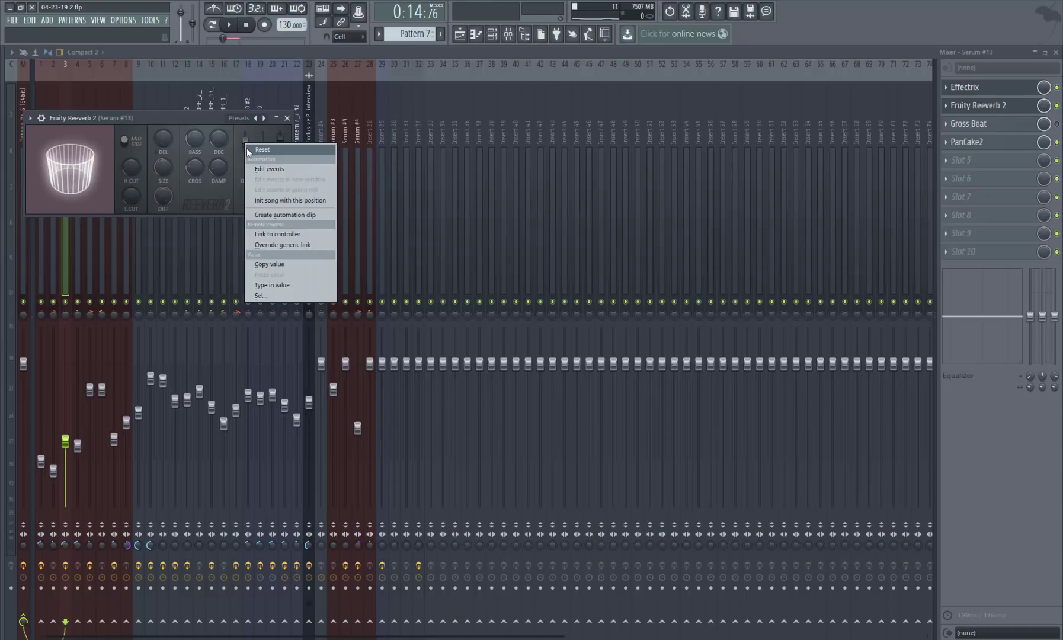
key("Escape")
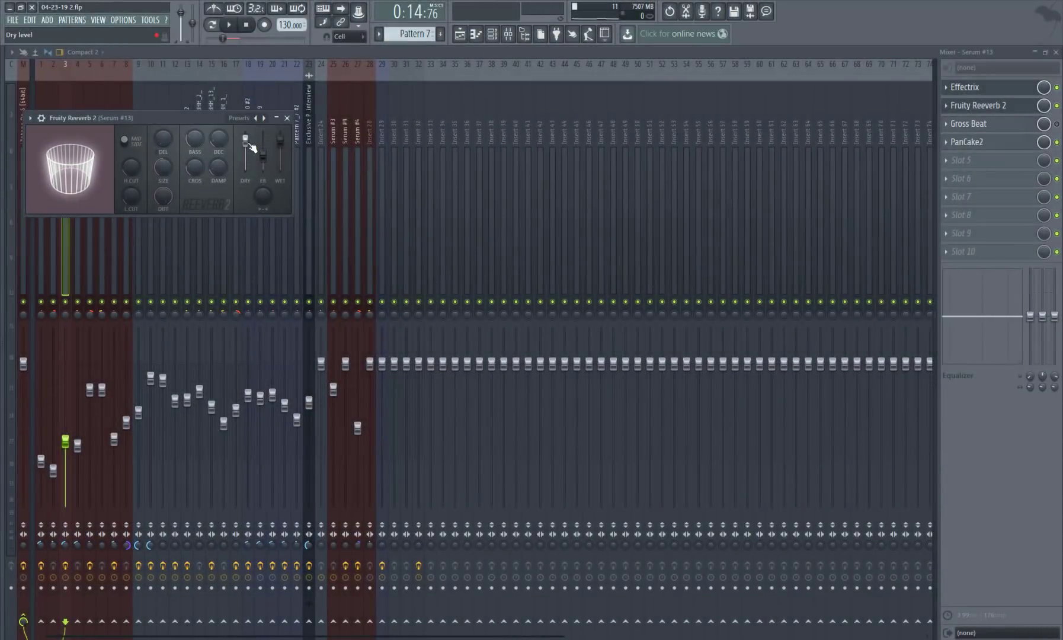
left_click_drag(247, 142, 247, 145)
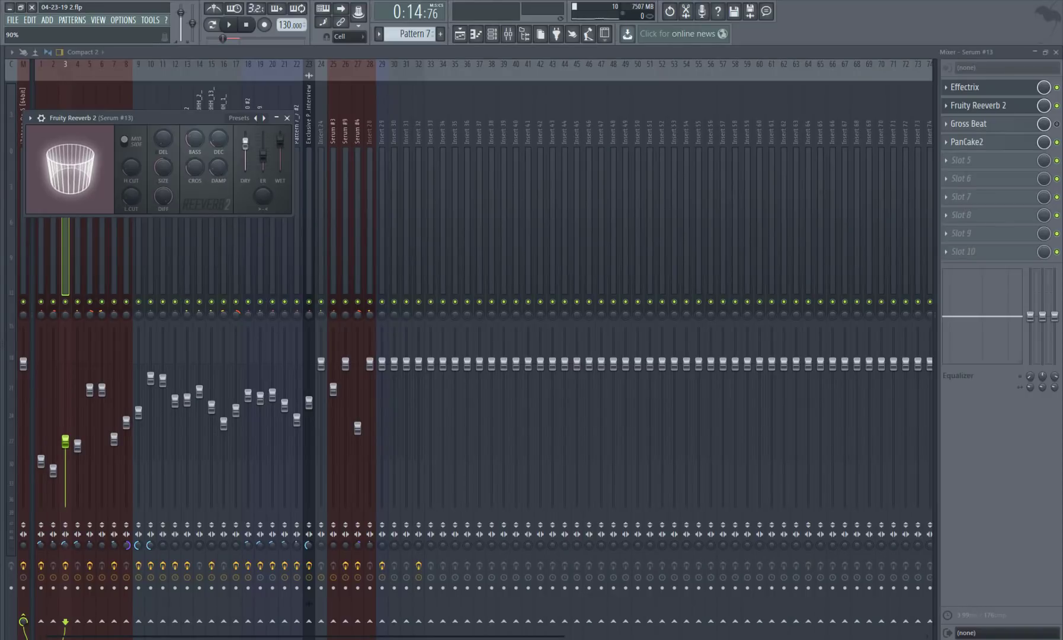
left_click(287, 118)
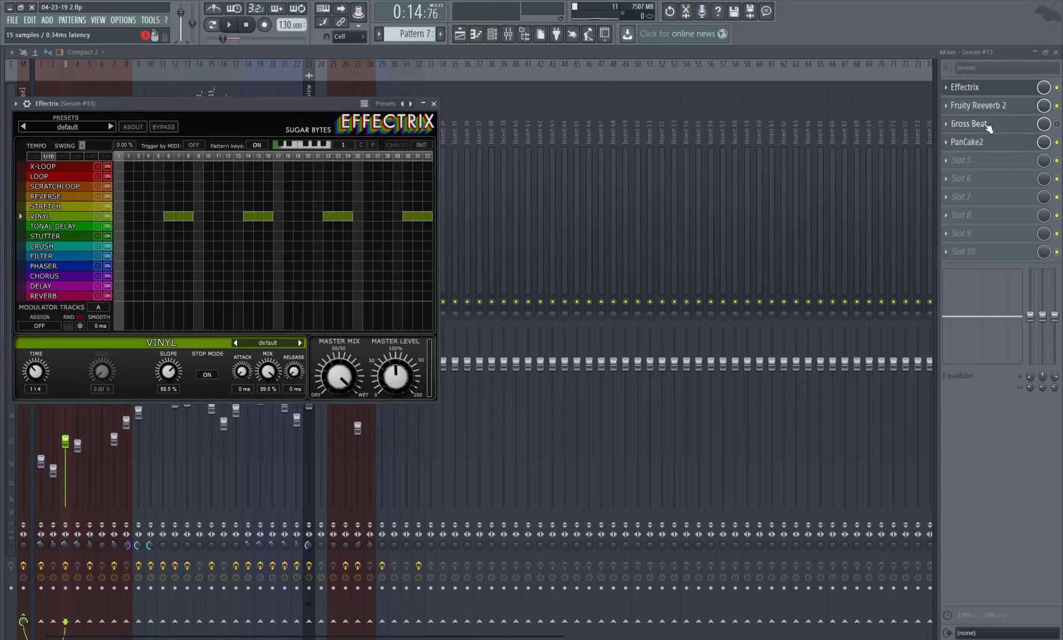
- Remove Gross Beat from the Serum #13 mixer track and examine the panning curve in PanCake2
left_click(947, 130)
mouse_move(947, 136)
left_click(792, 31)
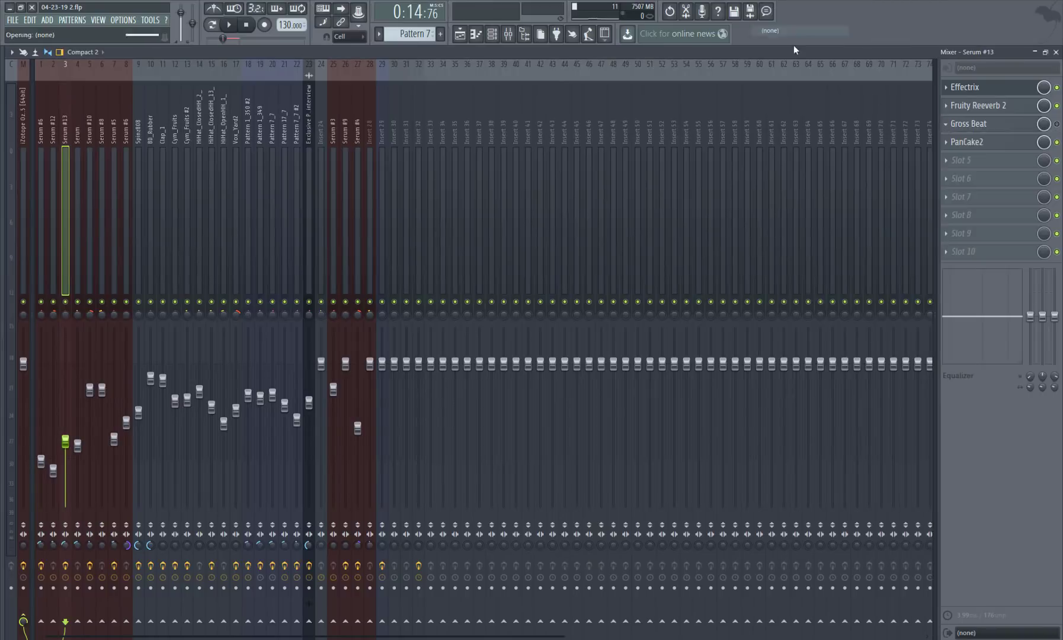
left_click(991, 143)
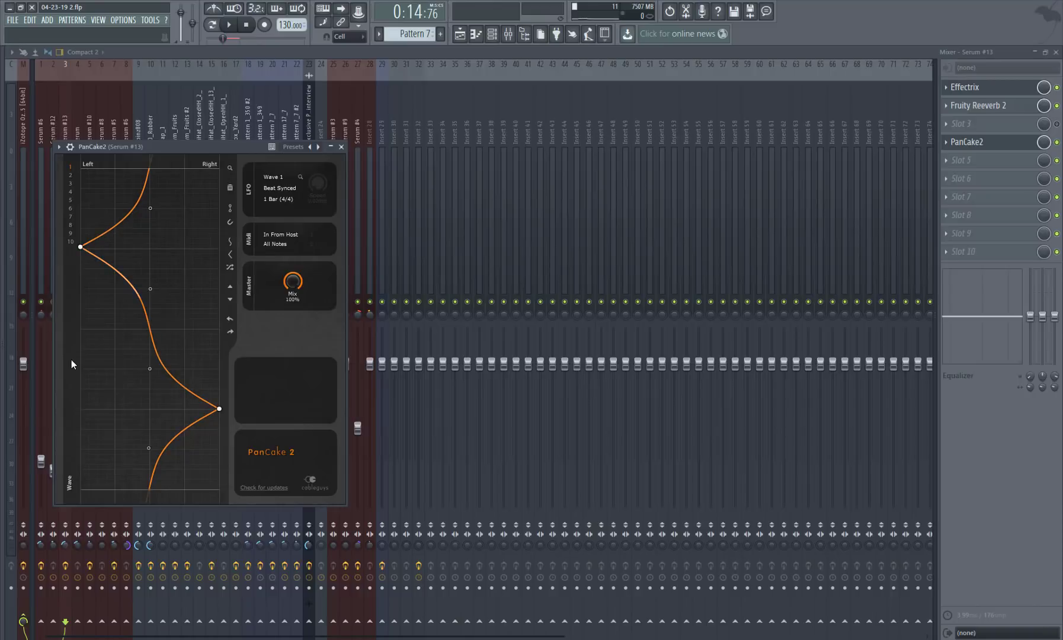
- Play the looped section from bar 9 to bar 17 in the playlist and stop playback
left_click(460, 35)
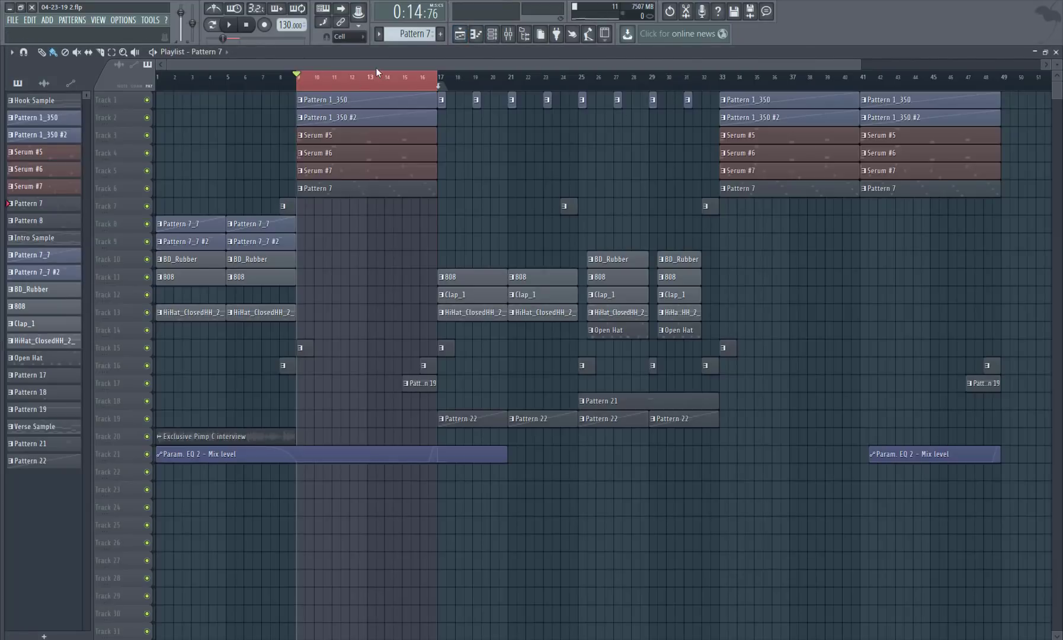
key("space")
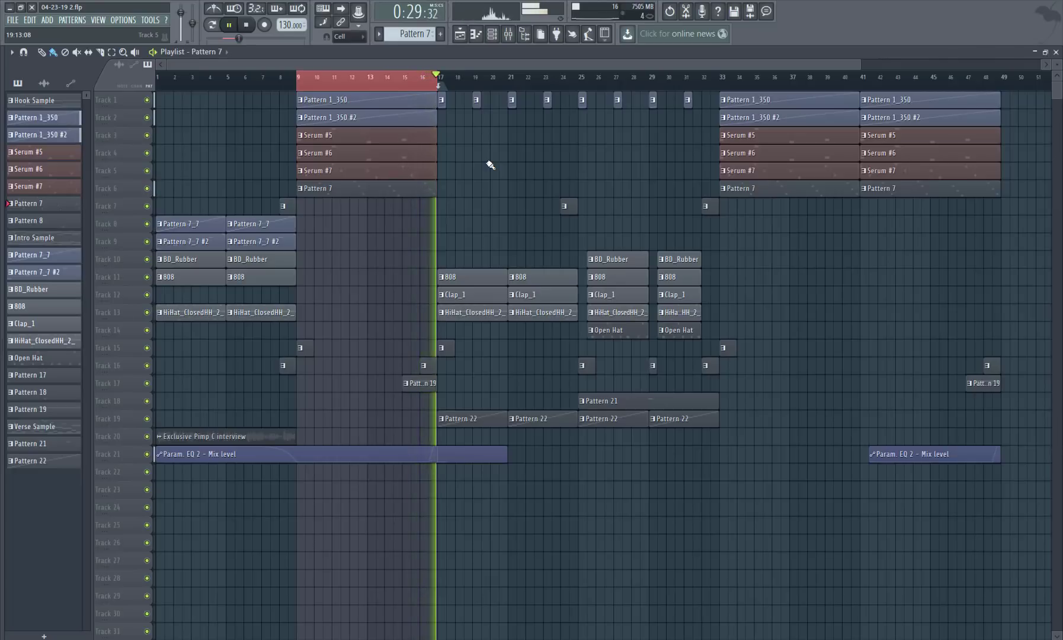
key("space")
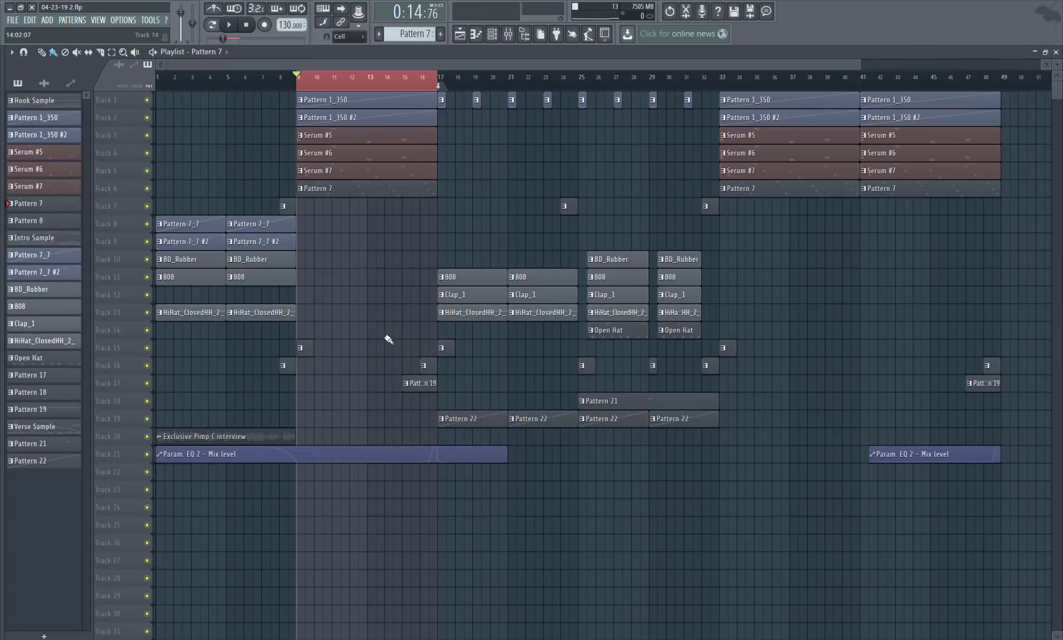
- Open Pattern 19 from the playlist and examine the FX Riser 3 patch in its Serum #12 channel
left_click(406, 384)
left_click(1057, 52)
key("F9")
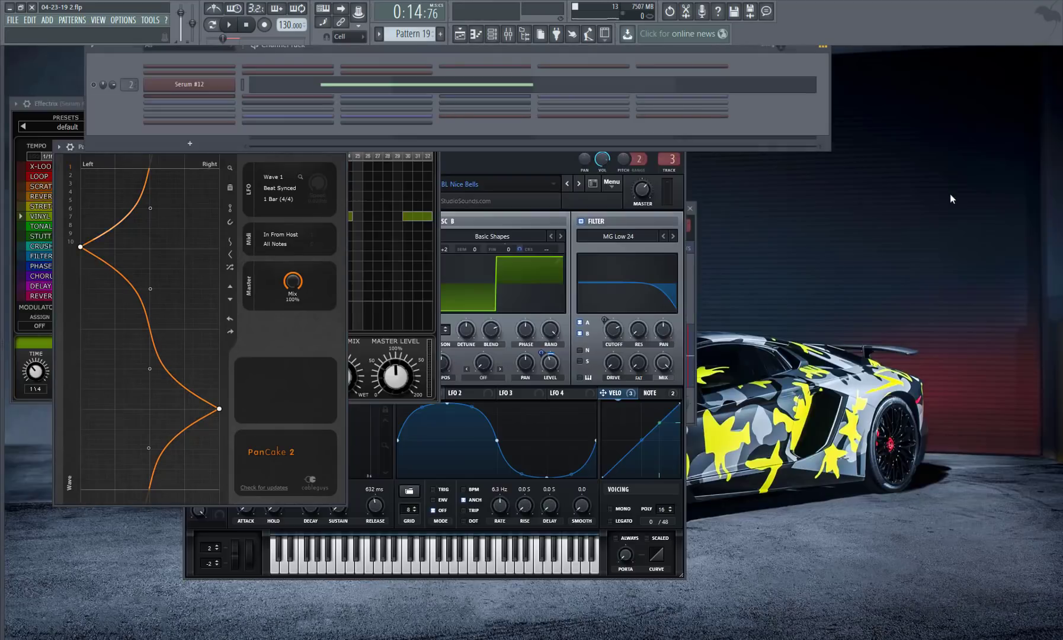
left_click(196, 84)
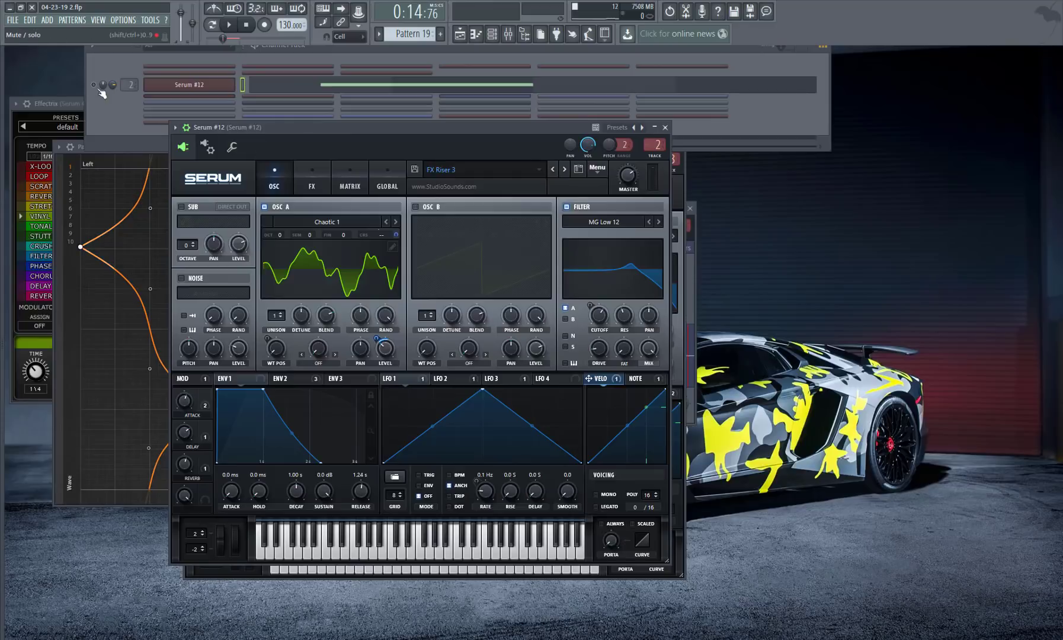
- Unmute Serum #12, play its riser while viewing the note in the piano roll, stop, and close the roll
left_click(144, 120)
left_click(405, 162)
key("space")
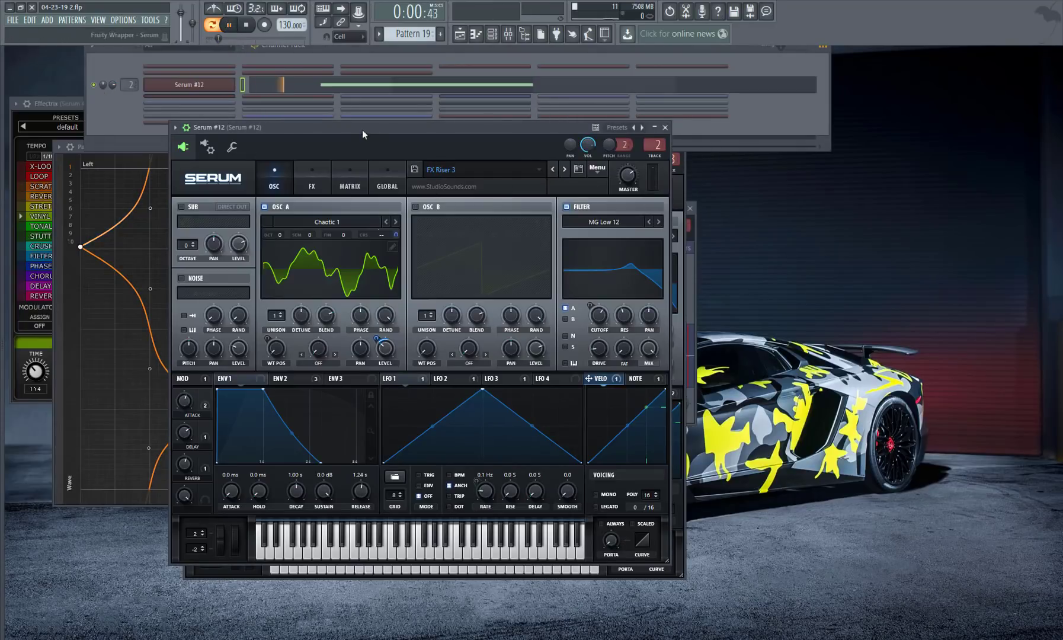
left_click(383, 92)
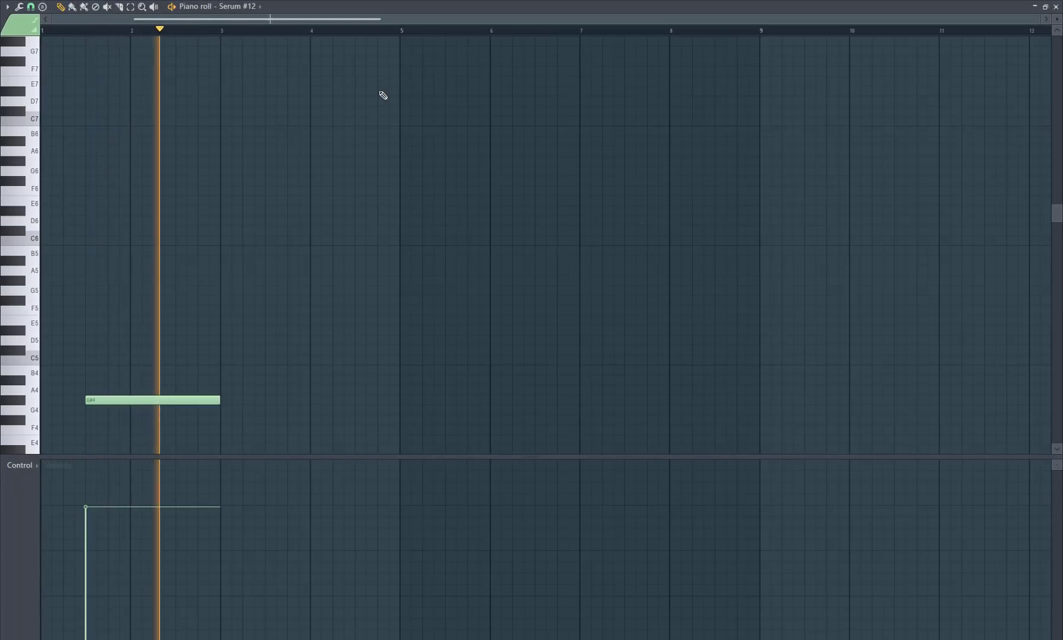
key("space")
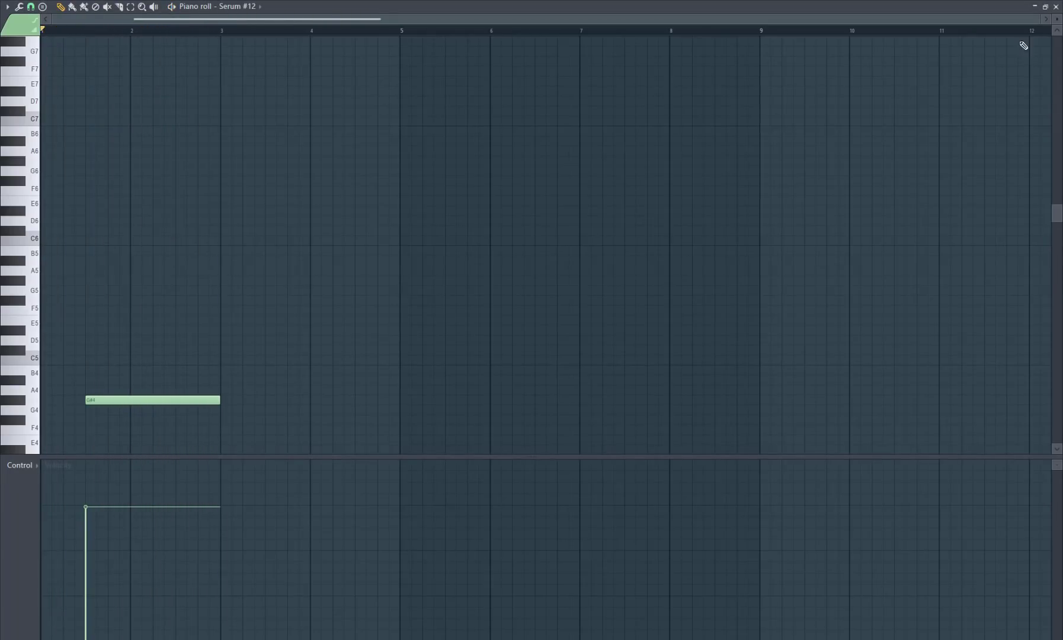
left_click(1056, 7)
- Move the playhead to about bar 15 in the playlist and open Pattern 18's reversed Cym_Fruits #2 sampler channel
left_click(460, 34)
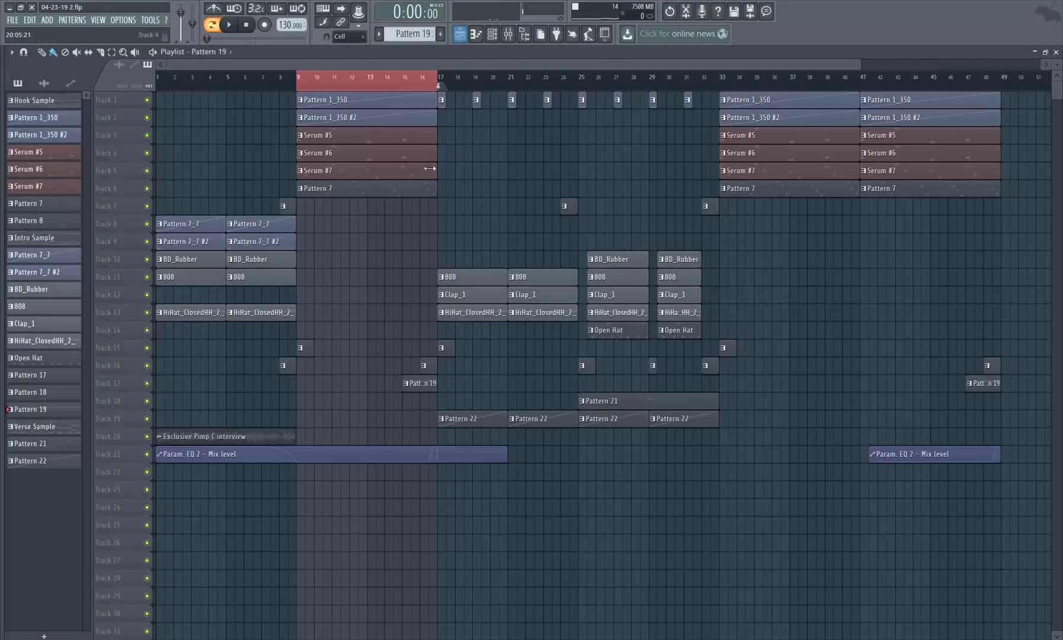
left_click(394, 82)
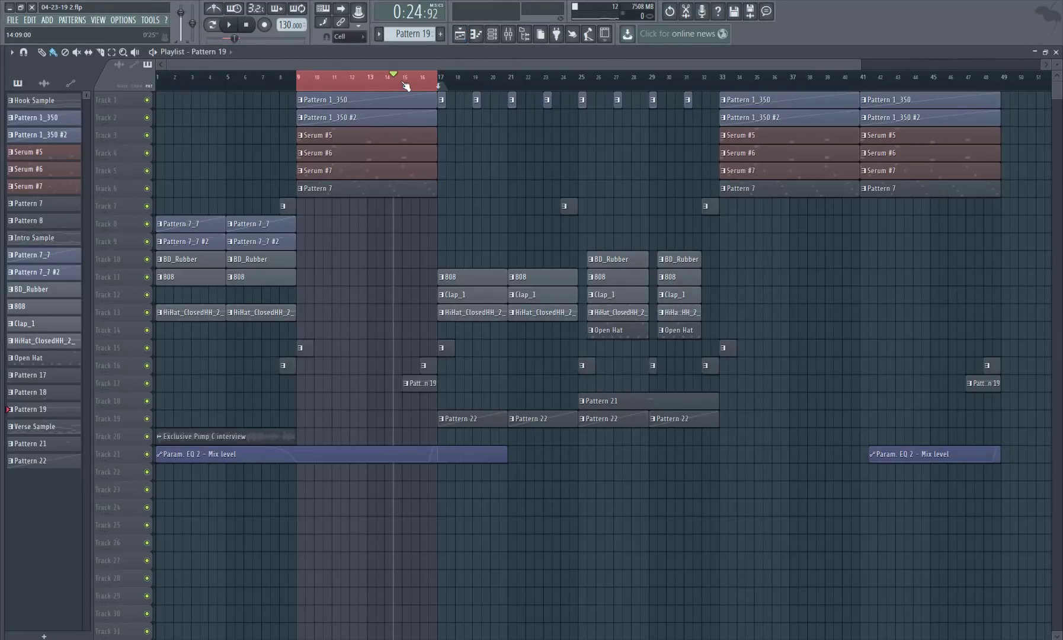
left_click_drag(406, 86, 412, 87)
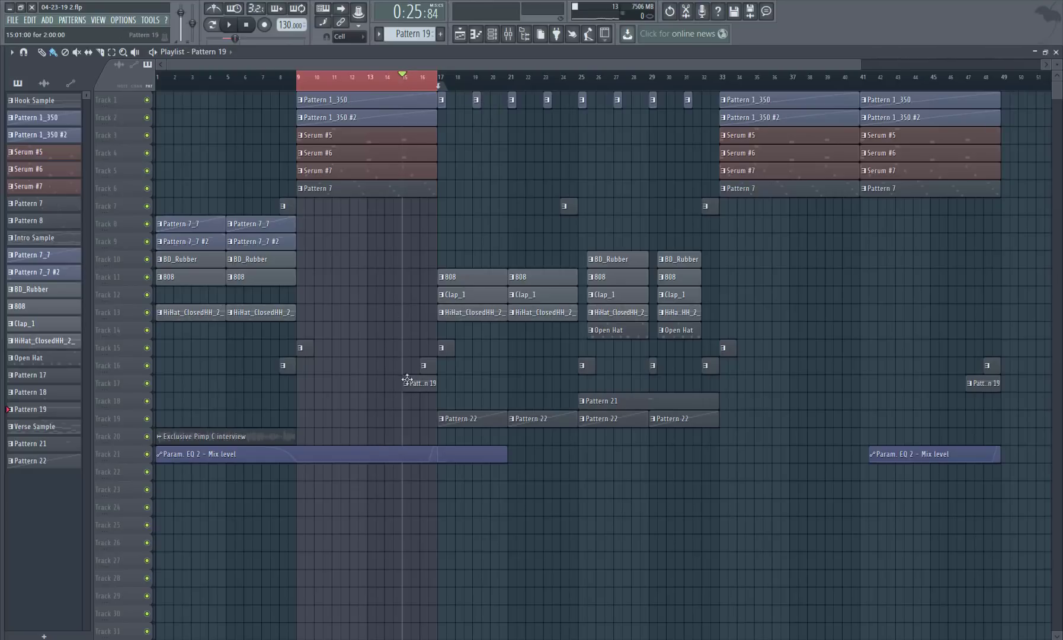
left_click(428, 370)
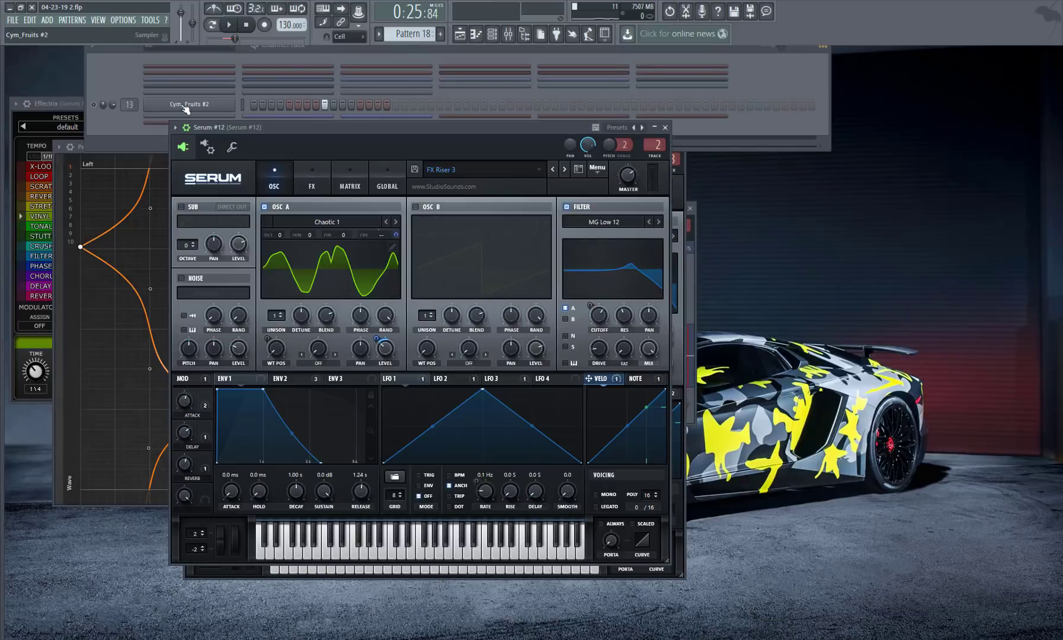
left_click(190, 104)
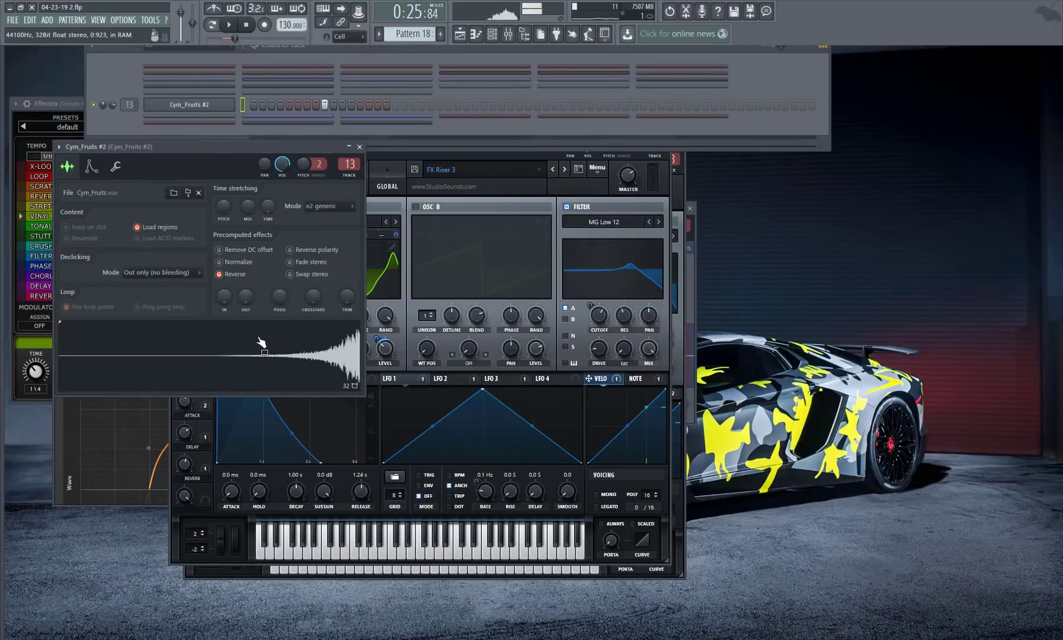
- Examine the time-stretching length presets and the stretch mode options of the reversed Cym_Fruits #2 sample
right_click(265, 210)
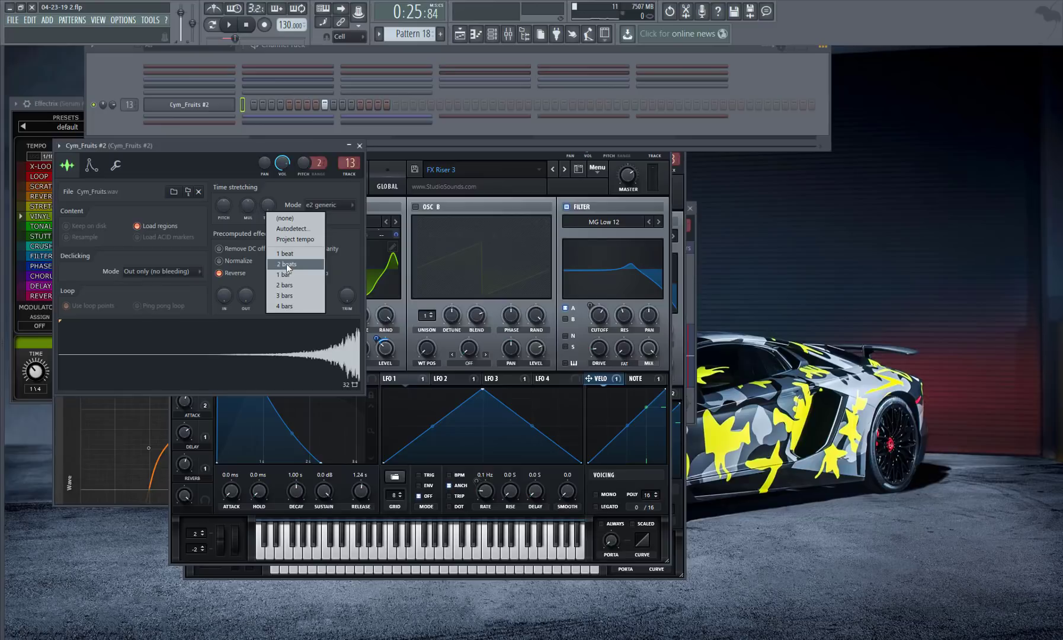
left_click(287, 265)
right_click(268, 207)
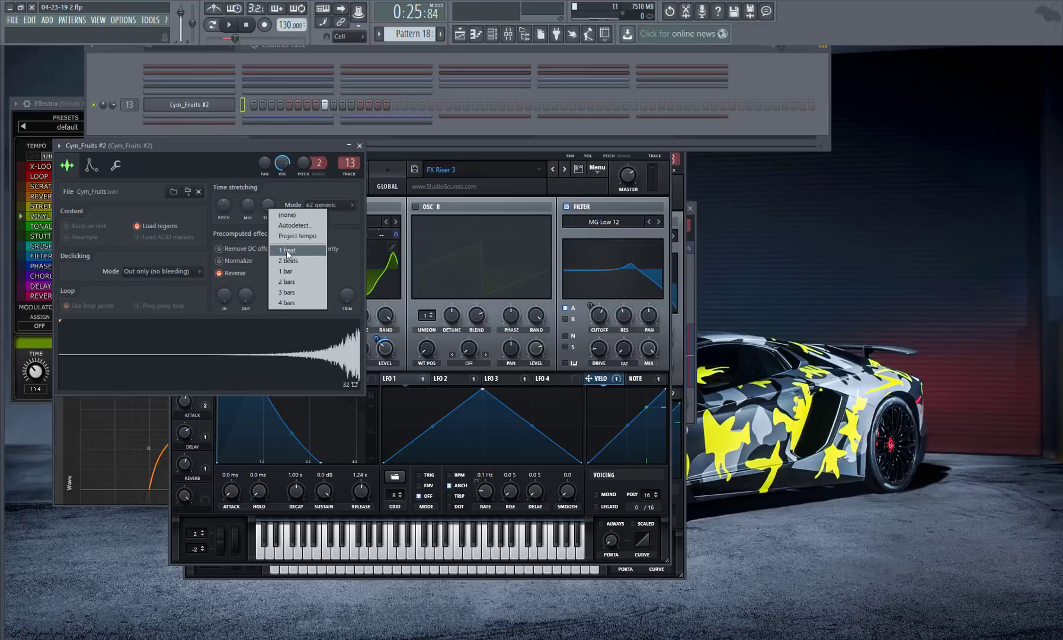
left_click(274, 261)
left_click(331, 204)
left_click(355, 225)
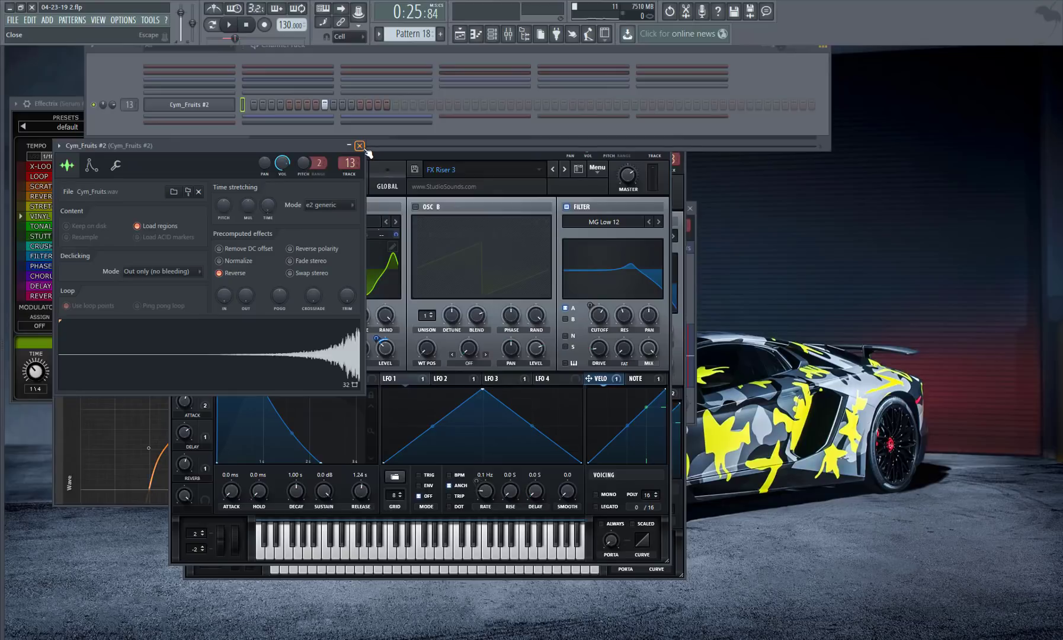
- Examine Gross Beat's Spd Up Gate volume pattern on the Cym_Fruits #2 mixer track and close the plugin
left_click(199, 106)
left_click(191, 106)
left_click(510, 35)
left_click(964, 89)
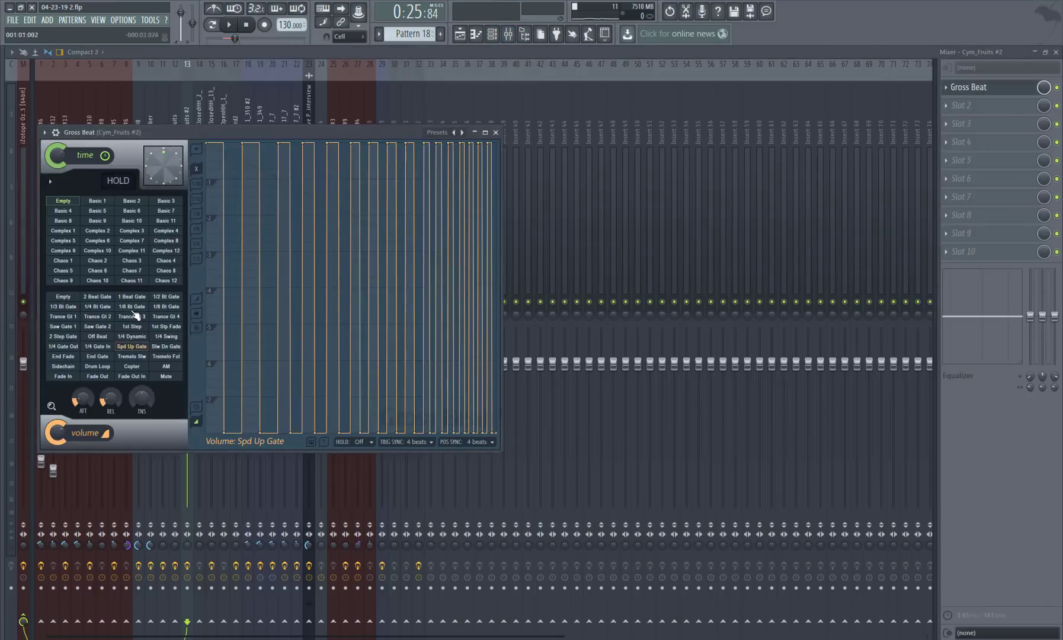
left_click(496, 132)
- Play the arrangement from about bar 13 to hear the riser and reversed cymbal lead out of the section, and stop playback
left_click(460, 34)
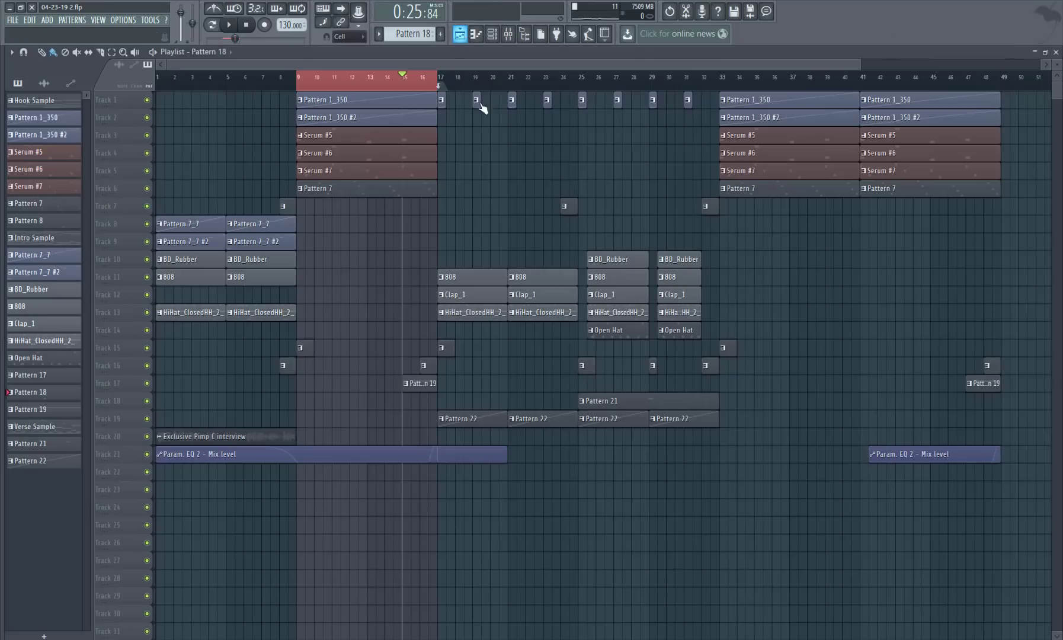
left_click(370, 77)
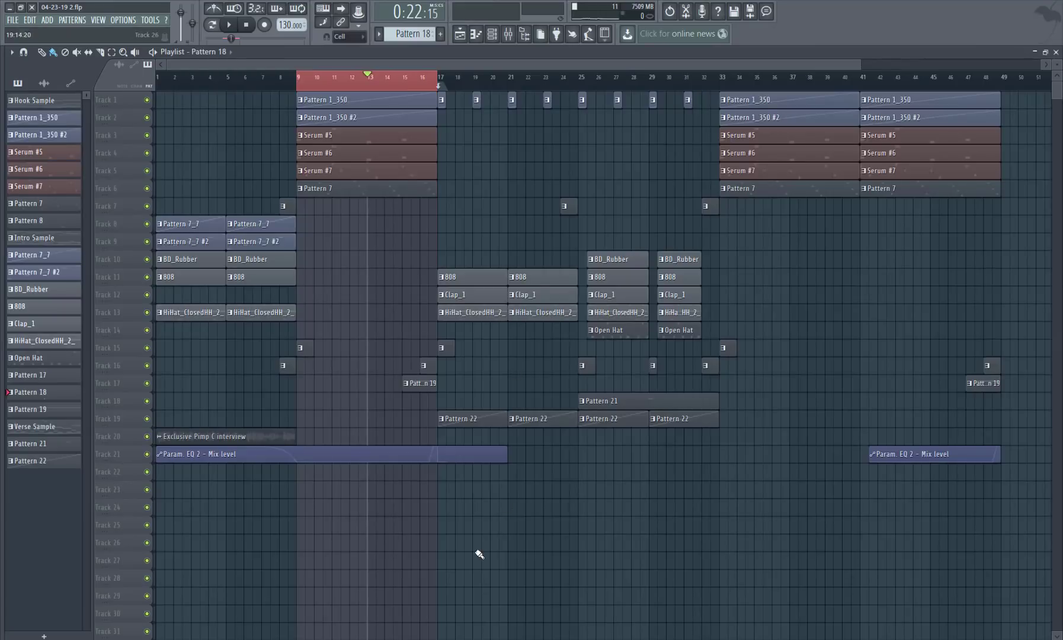
key("space")
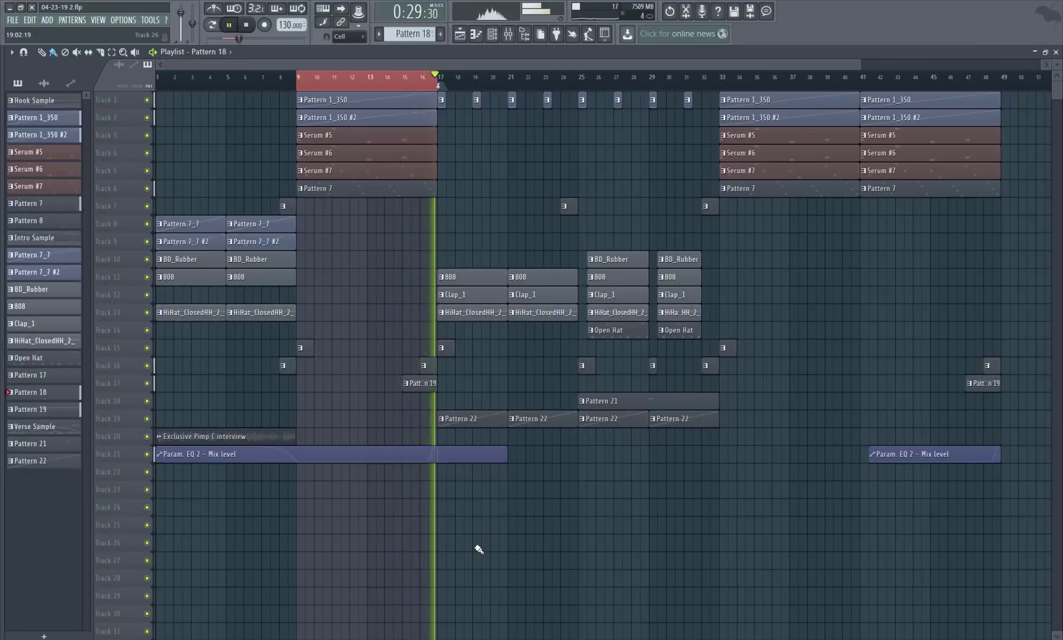
key("space")
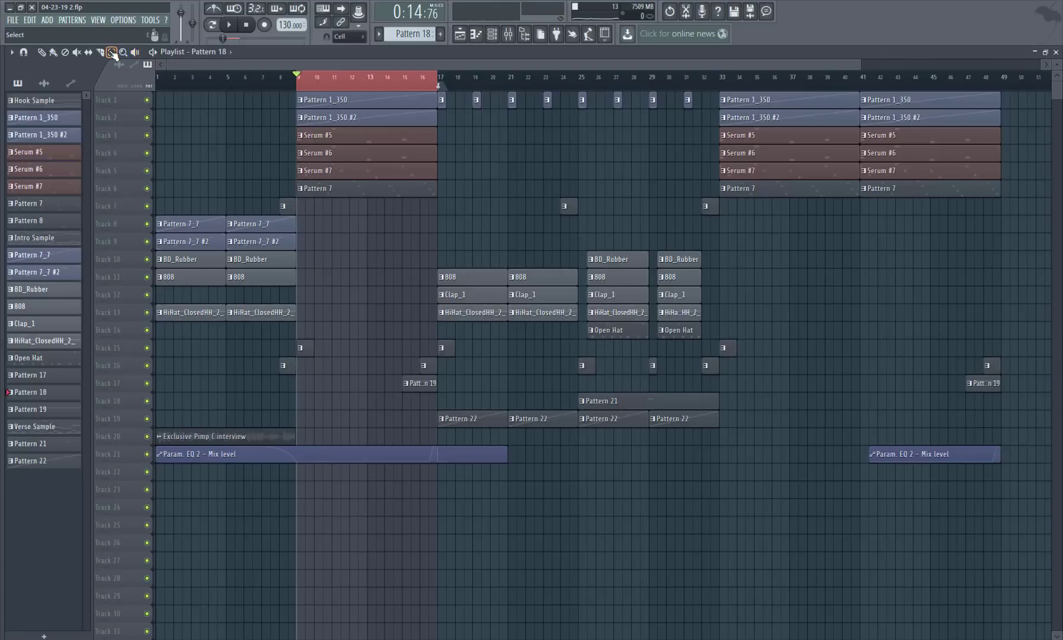
- Open Pattern 17 from the playlist and examine the Cym_Fruits sample in its sampler channel
left_click(42, 53)
key("F9")
left_click(1056, 52)
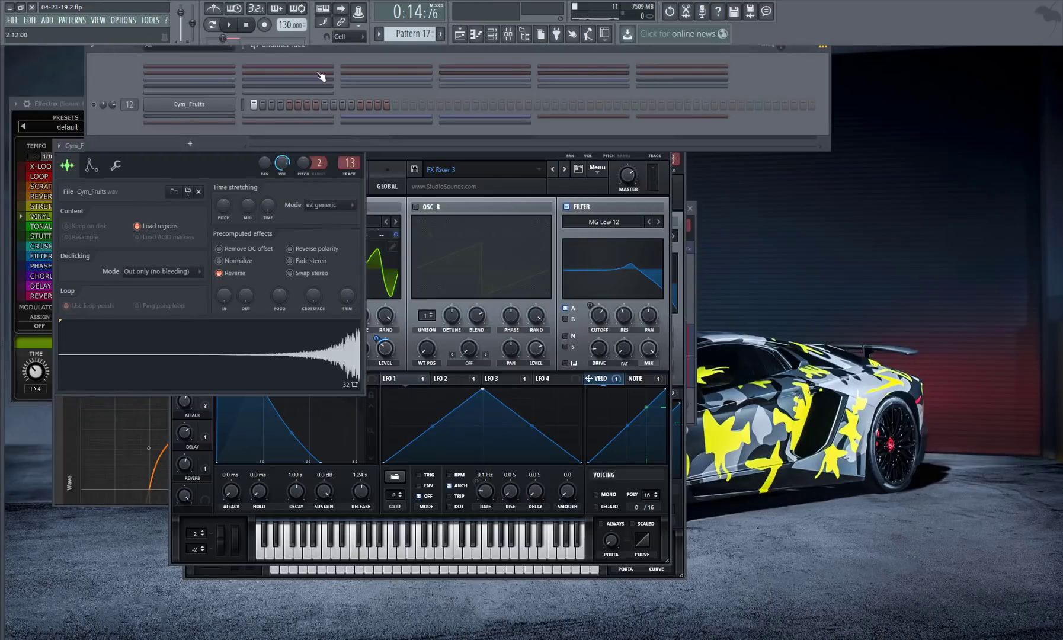
left_click(208, 337)
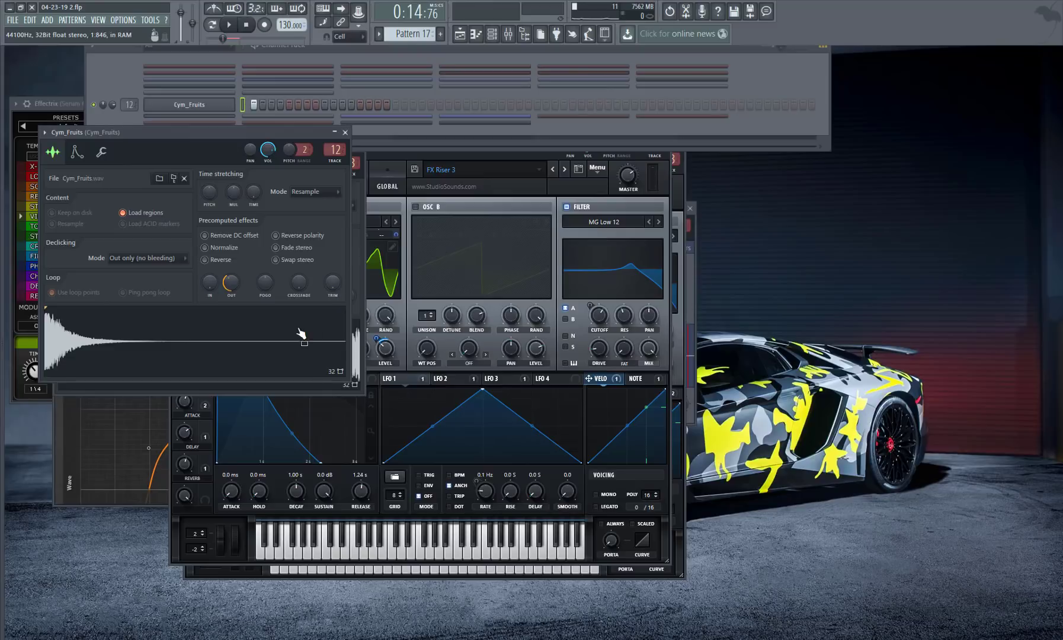
- Play the section from about bar 15 through the loop back to bar 9 to hear the cymbal crash, and stop playback
left_click(460, 30)
mouse_move(270, 82)
left_mouse_down()
mouse_move(296, 72)
mouse_move(417, 104)
mouse_move(404, 104)
left_mouse_up()
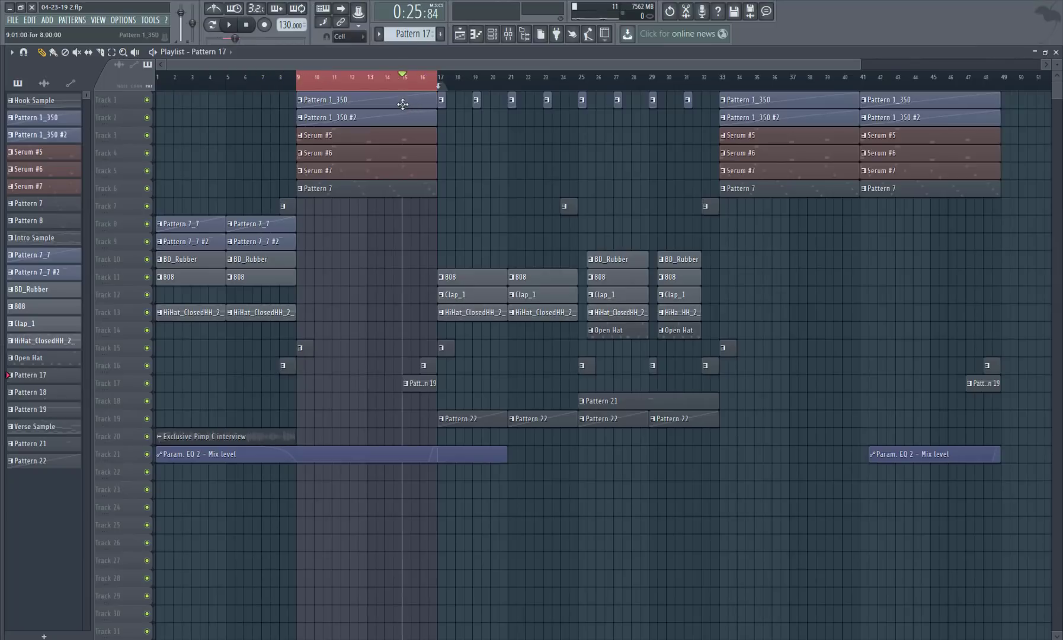
key("space")
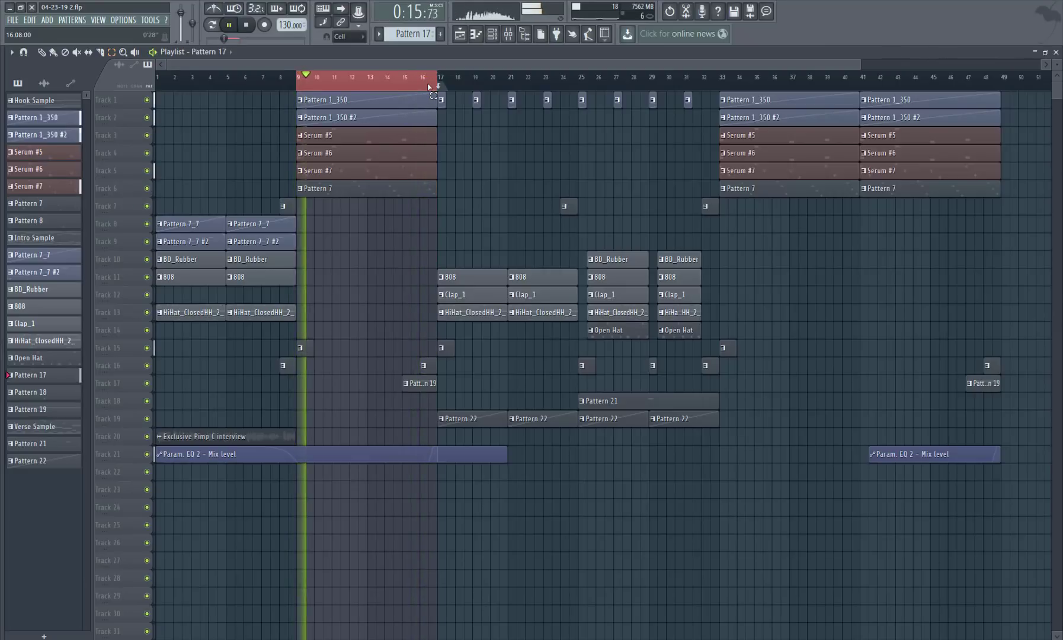
left_click(249, 28)
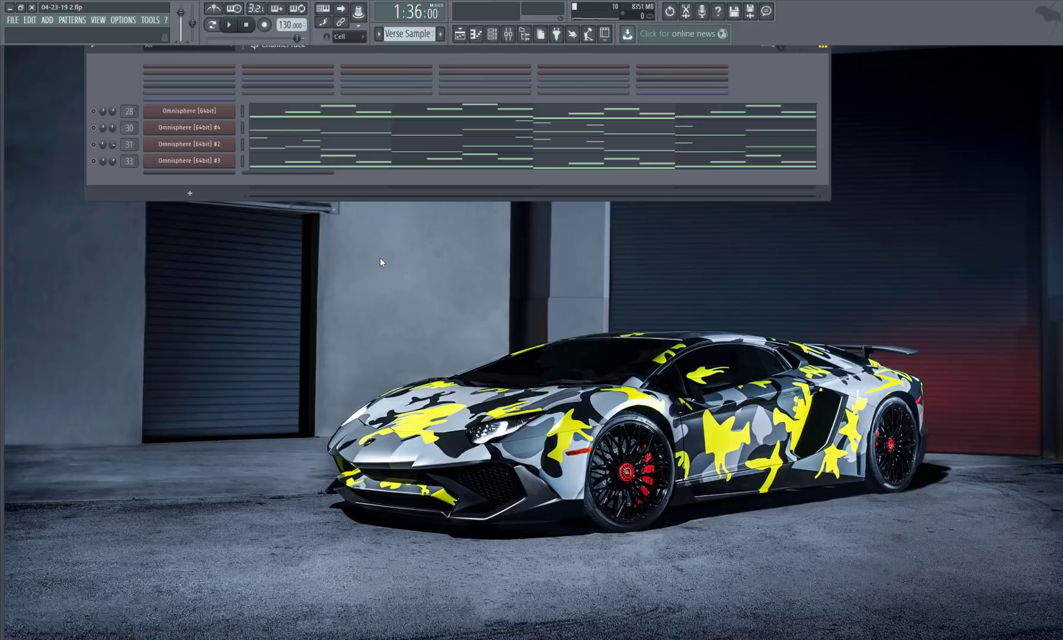
- Unmute the first Omnisphere channel in the Verse Sample pattern, open its plugin window, and close it
left_click(94, 111)
left_click(216, 113)
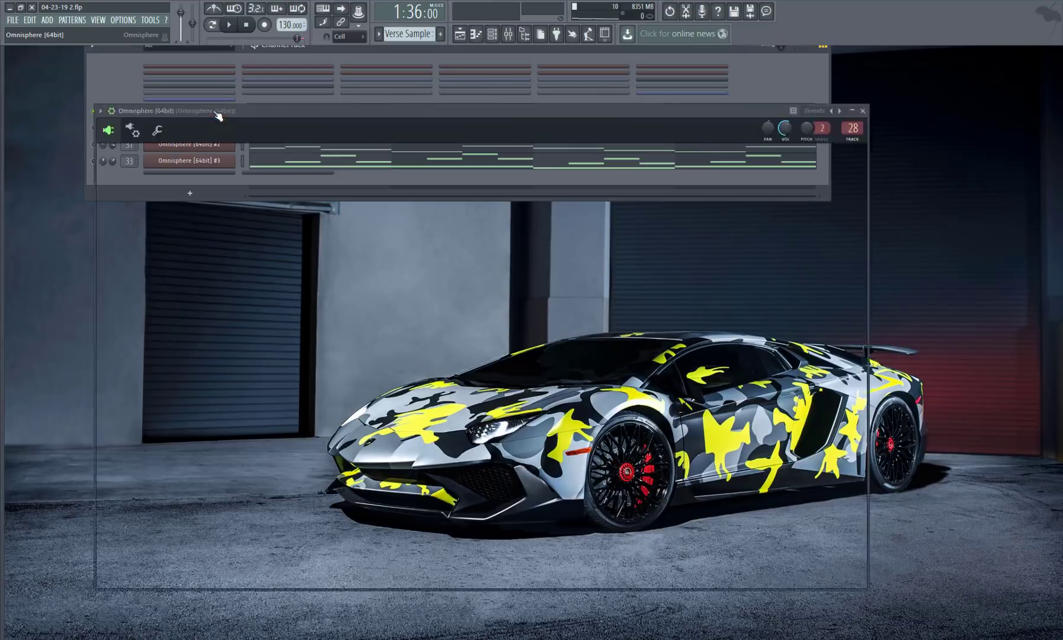
left_click(863, 111)
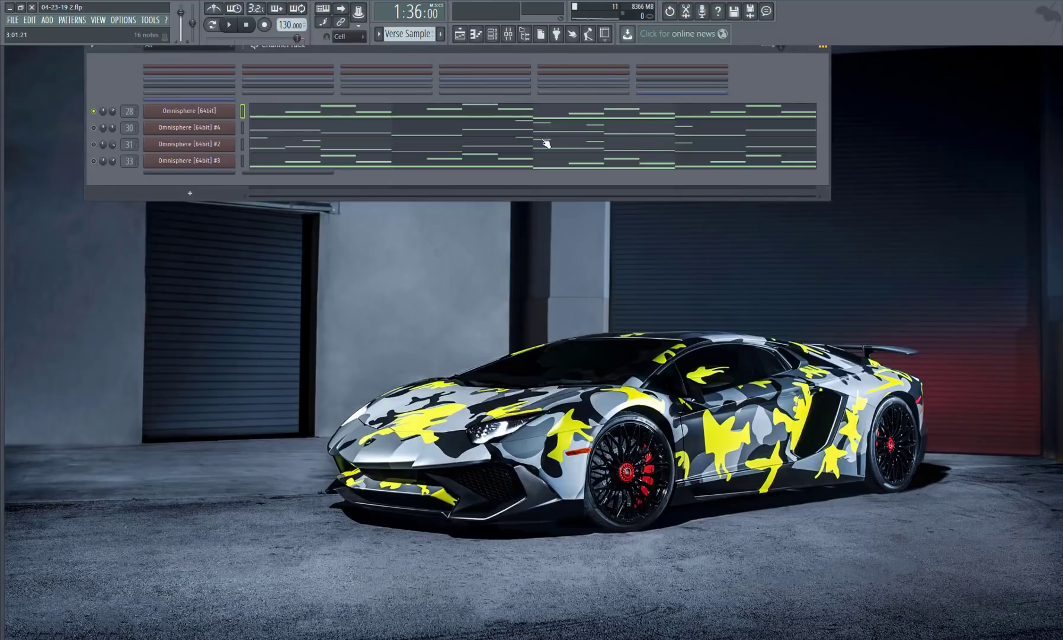
- View the notes of Omnisphere #4 in the piano roll and the BL Xylosynth patch of the first Omnisphere channel
left_click(435, 128)
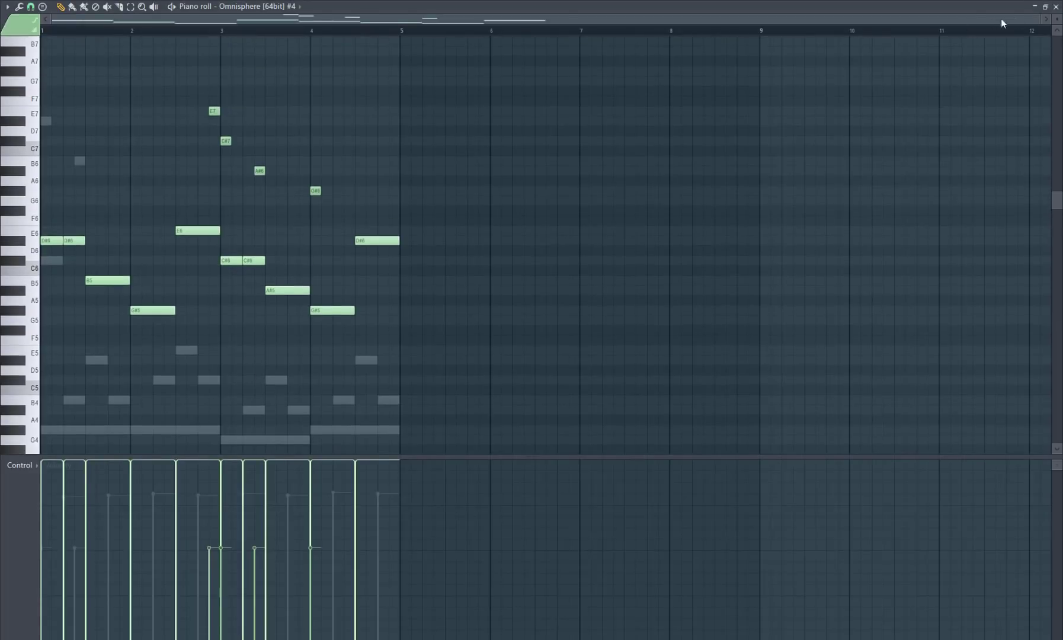
left_click(1057, 6)
left_click(216, 113)
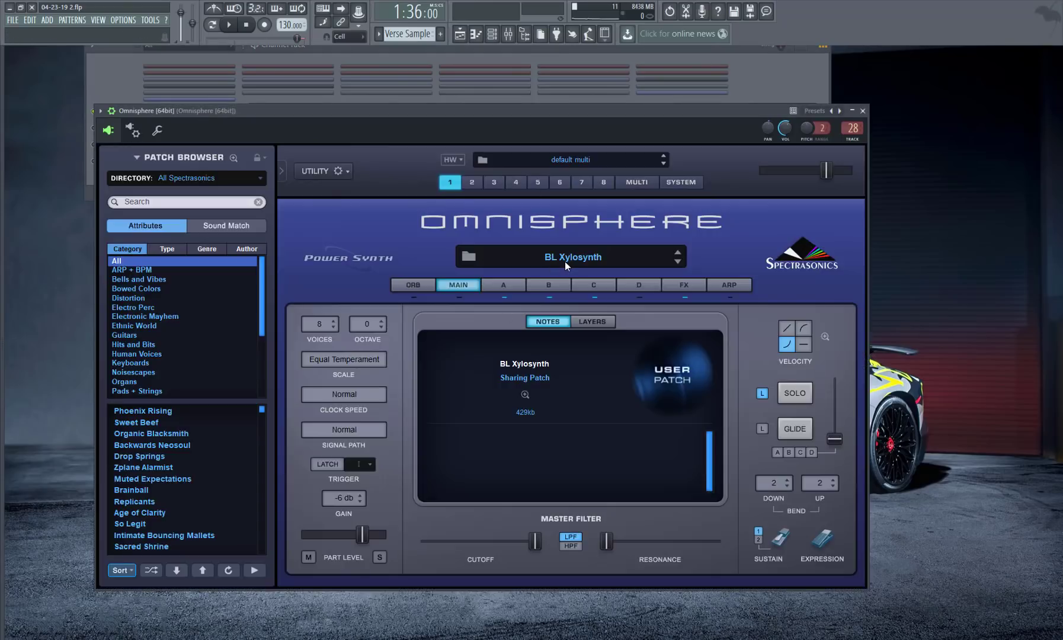
left_click(863, 111)
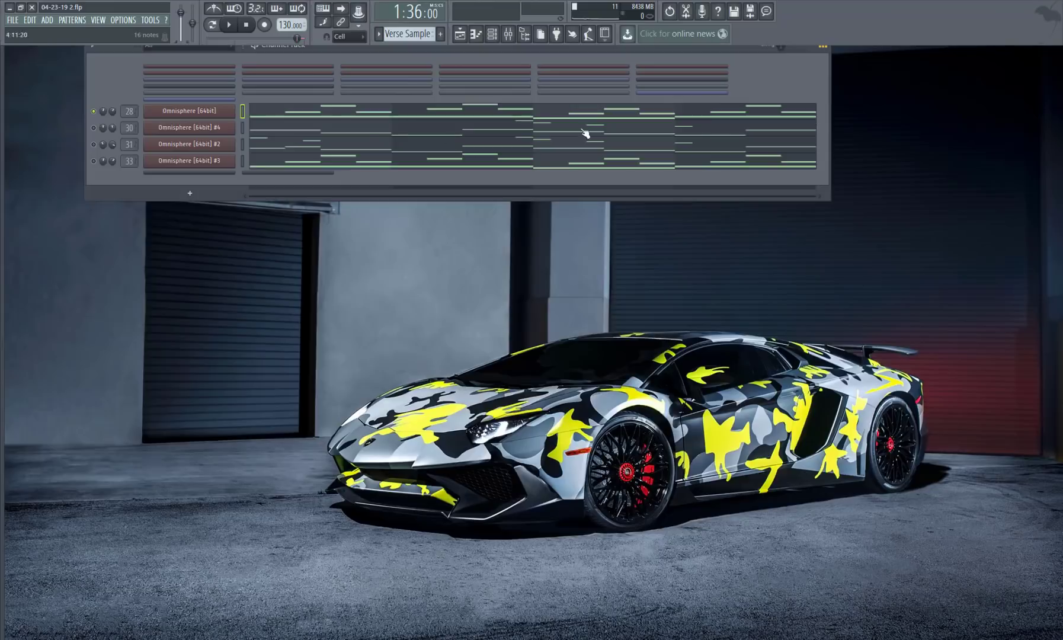
- Examine the first Omnisphere channel's notes in the piano roll, play the Verse Sample layer, and stop playback
left_click(286, 128)
scroll(92, 344, "down", 4)
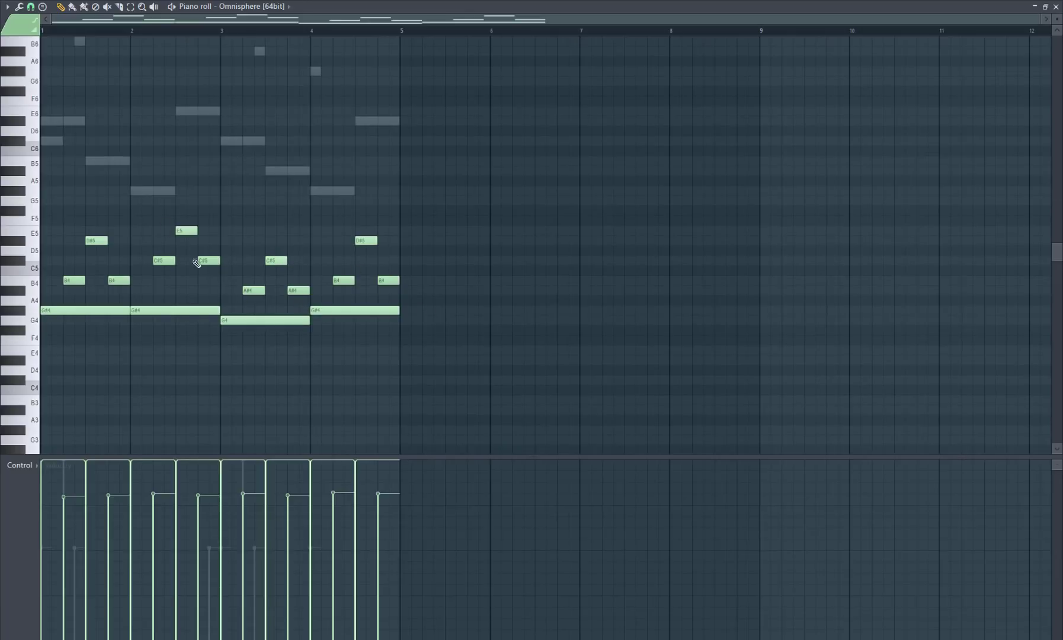
left_click(1056, 6)
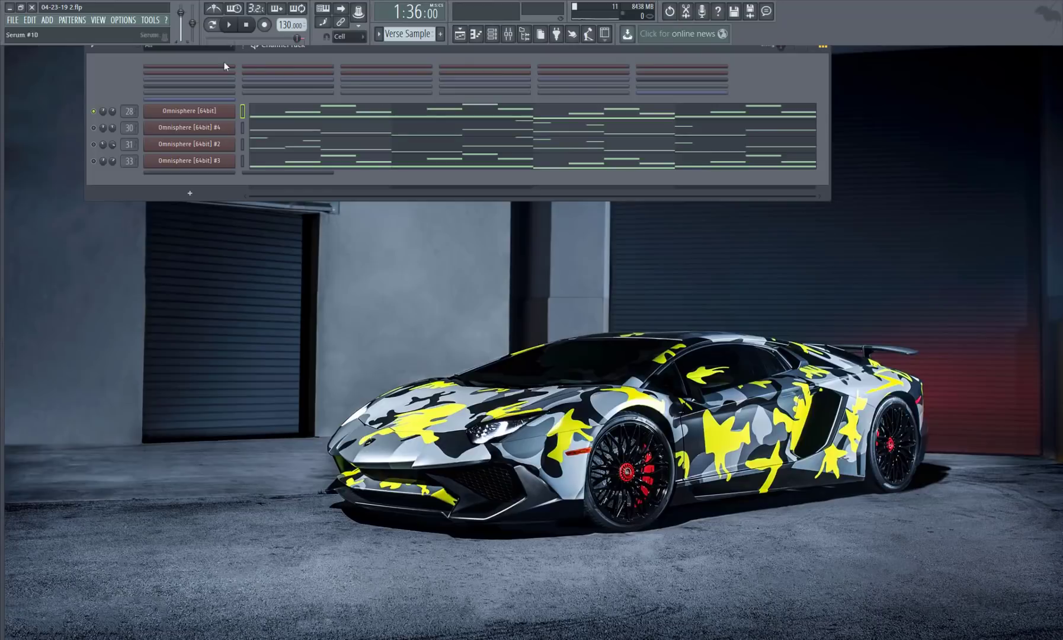
left_click(229, 24)
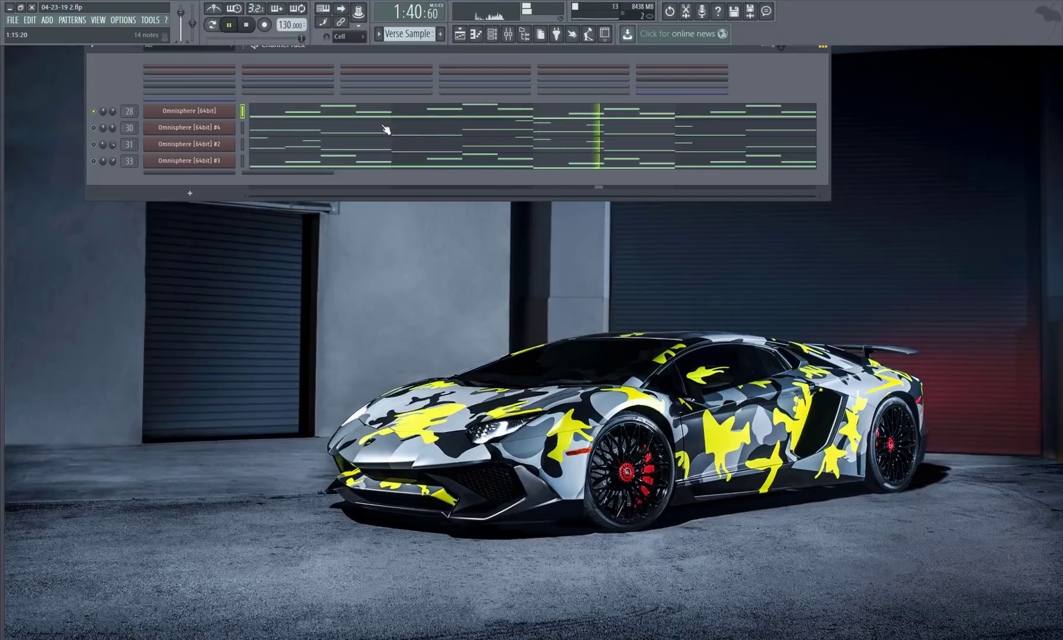
left_click(254, 26)
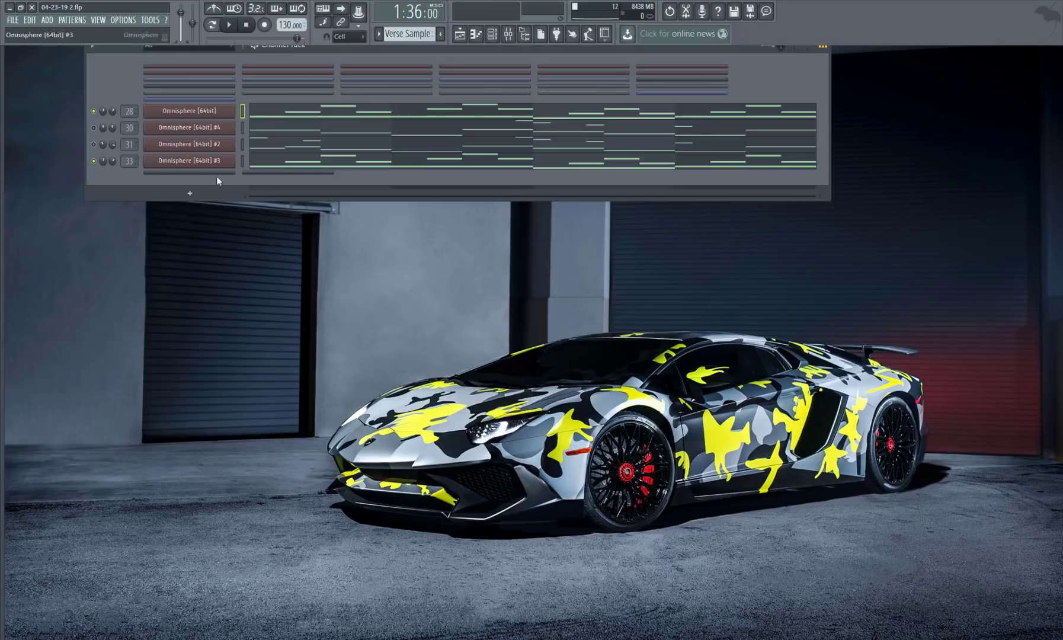
- View the patch loaded in Omnisphere #3, play the Verse Sample pattern with that layer, and stop playback
left_click(190, 161)
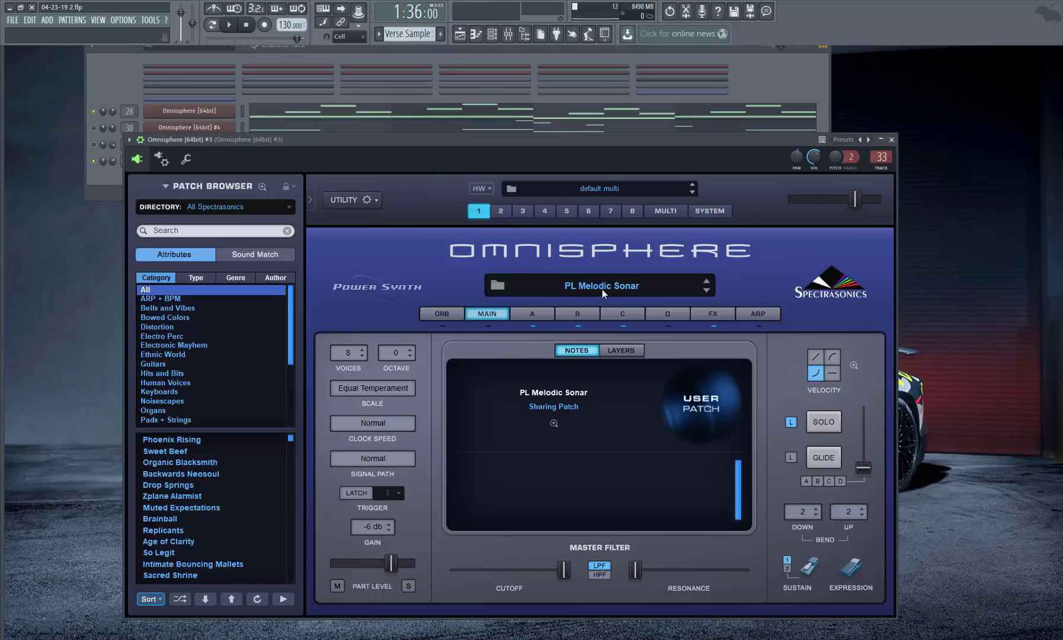
left_click(892, 139)
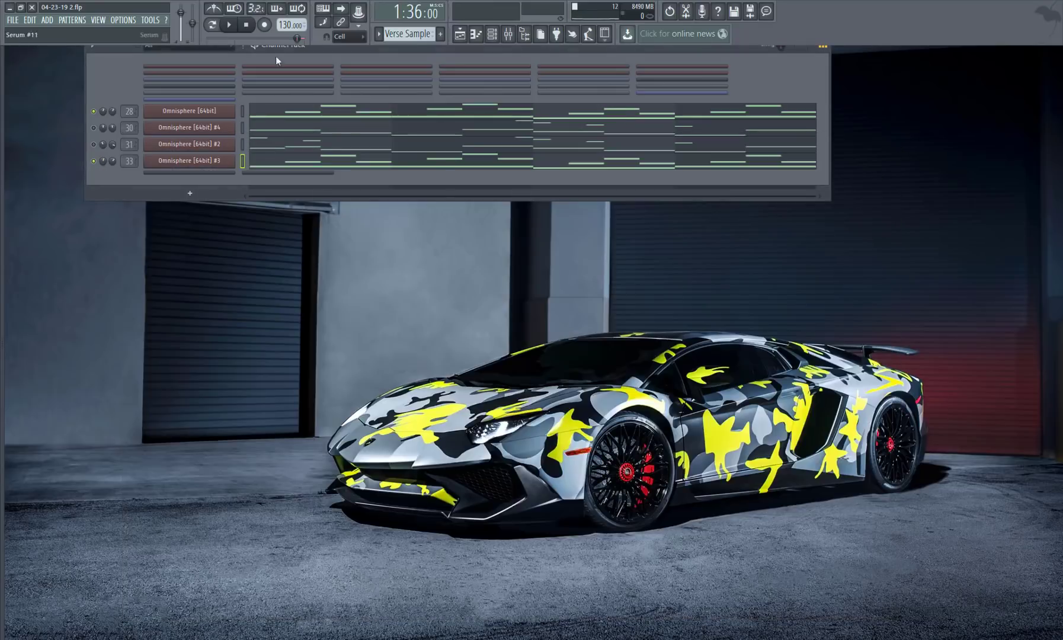
left_click(229, 27)
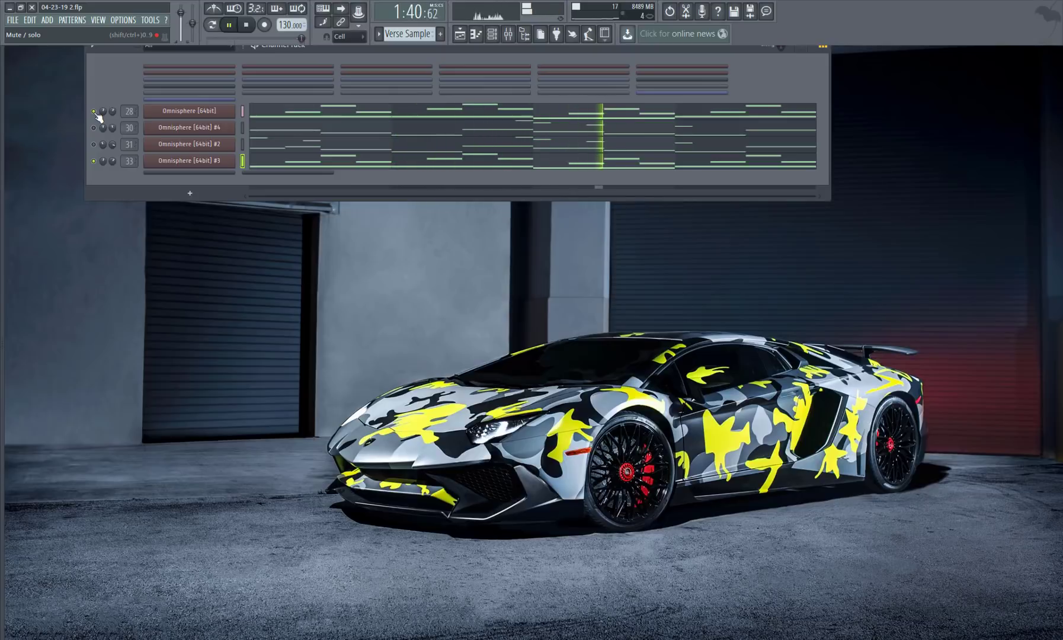
left_click(249, 25)
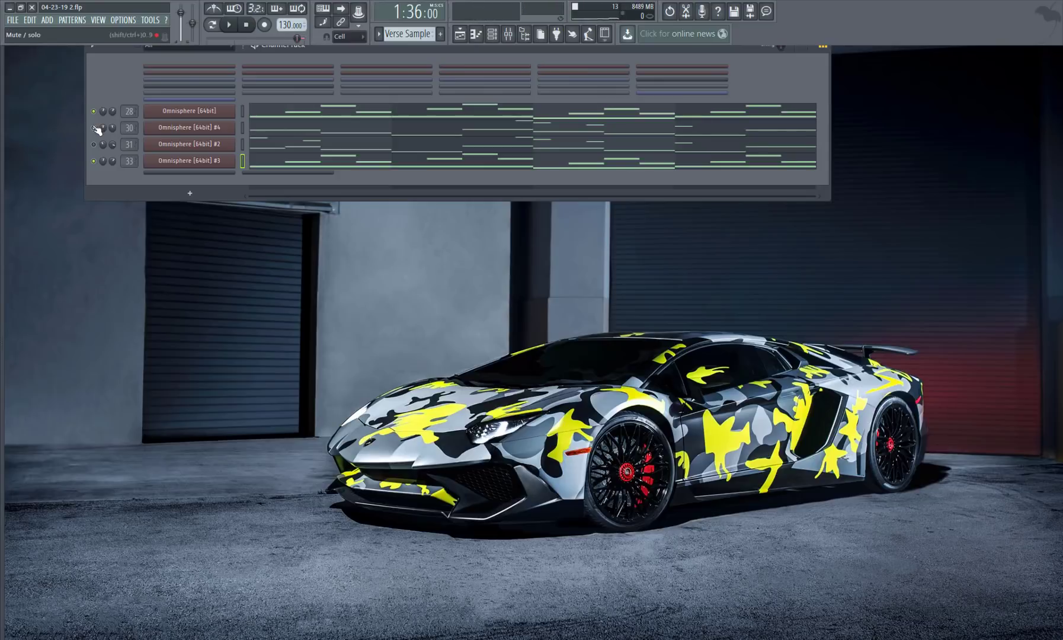
- Check the patch loaded in Omnisphere #4 and transpose all of its piano roll notes down one octave
left_click(207, 130)
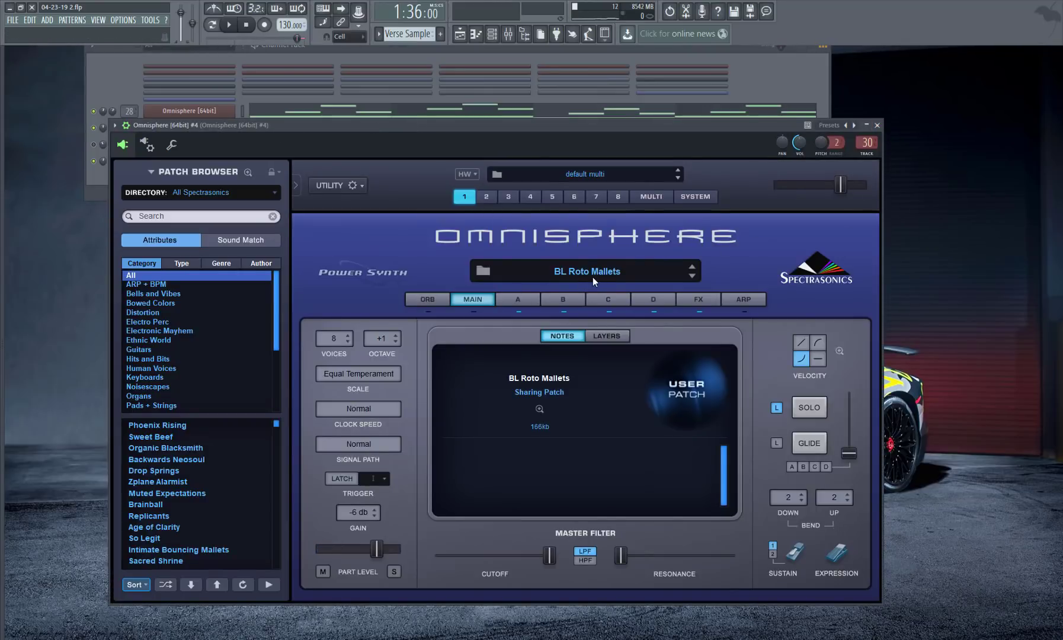
left_click(877, 125)
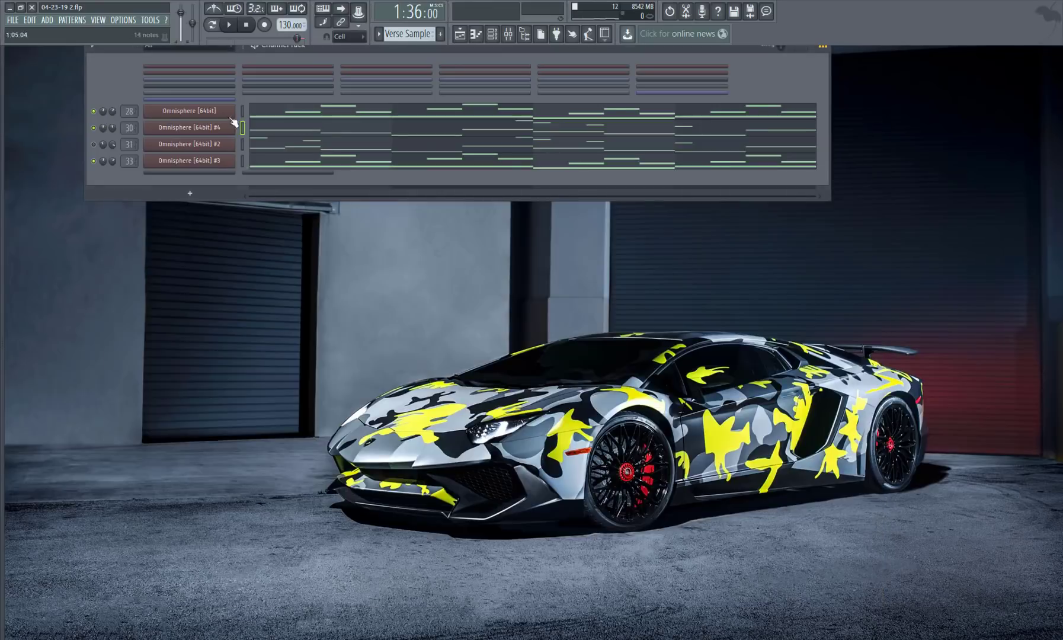
left_click(268, 134)
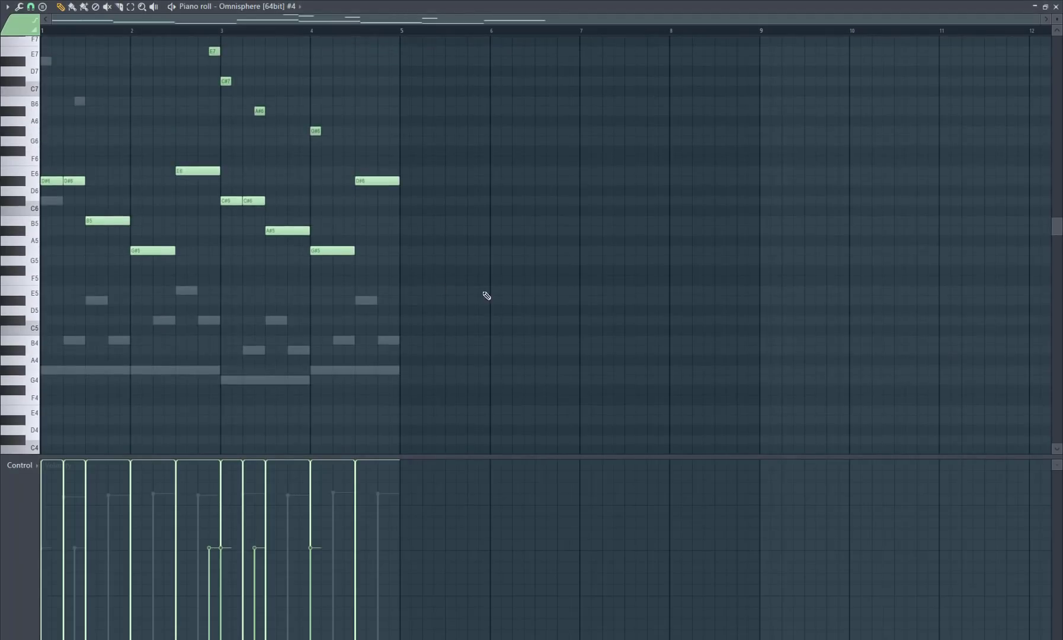
scroll(510, 382, "up", 3)
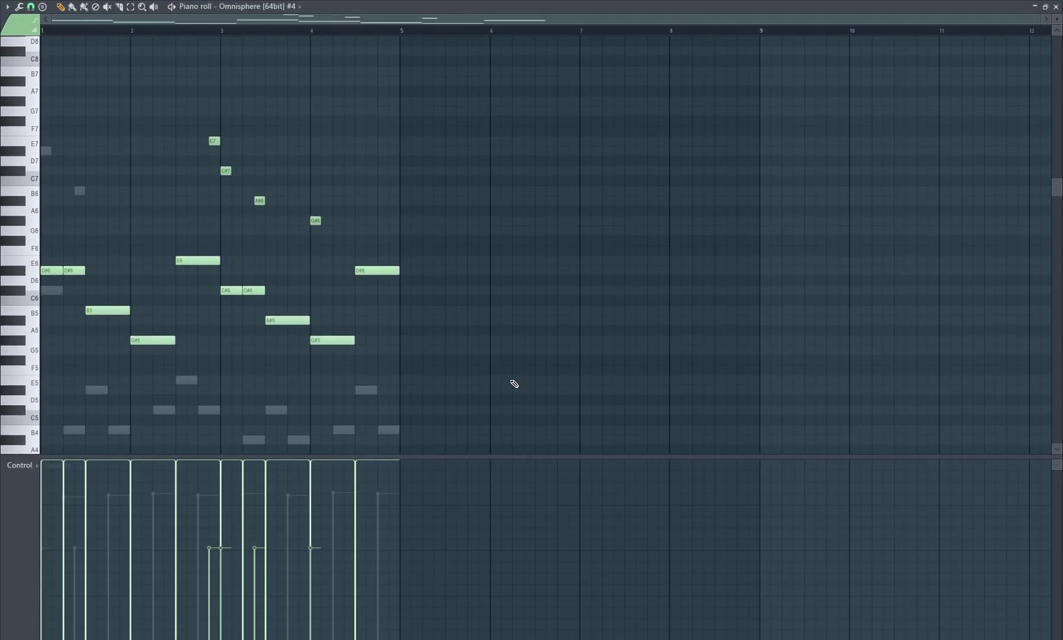
key("ctrl+Down")
scroll(125, 267, "down", 5)
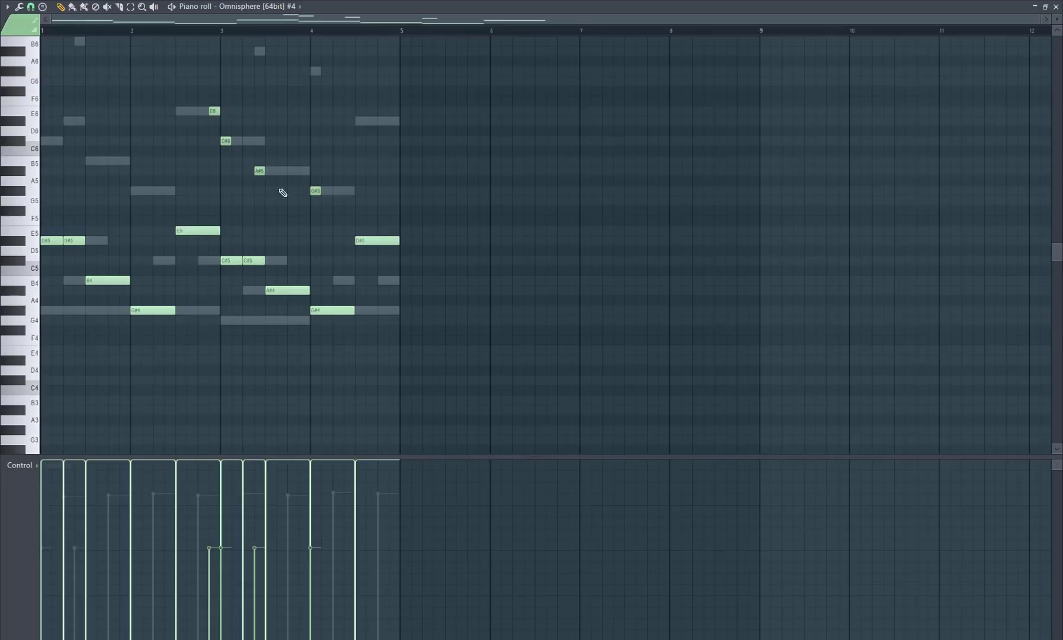
- Try the four short upper notes of Omnisphere #4 one octave lower, restore their pitch, and deselect them
left_click_drag(331, 225, 191, 103)
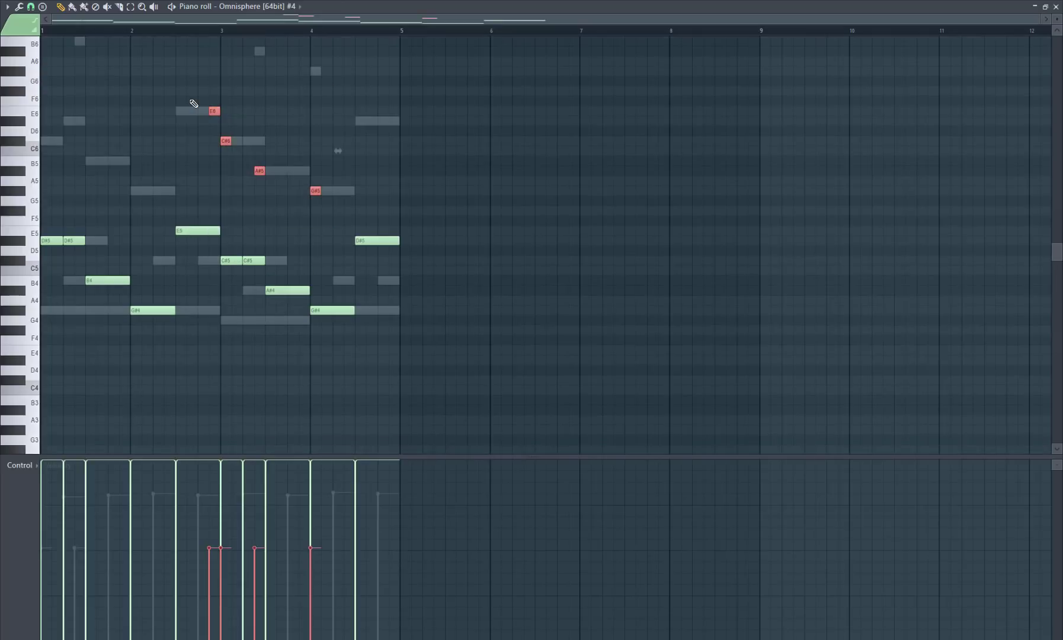
key("ctrl+Down")
key("ctrl+Up")
left_click(614, 229)
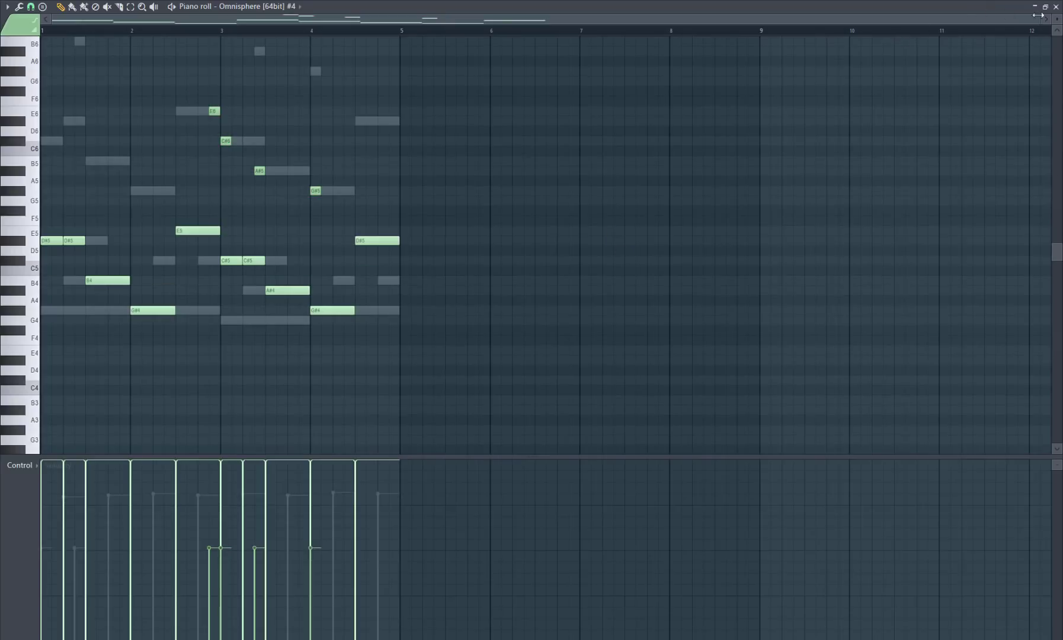
- Close the piano roll and play the Verse Sample pattern with the Omnisphere #4 layer included, stopping playback when heard
left_click(1055, 7)
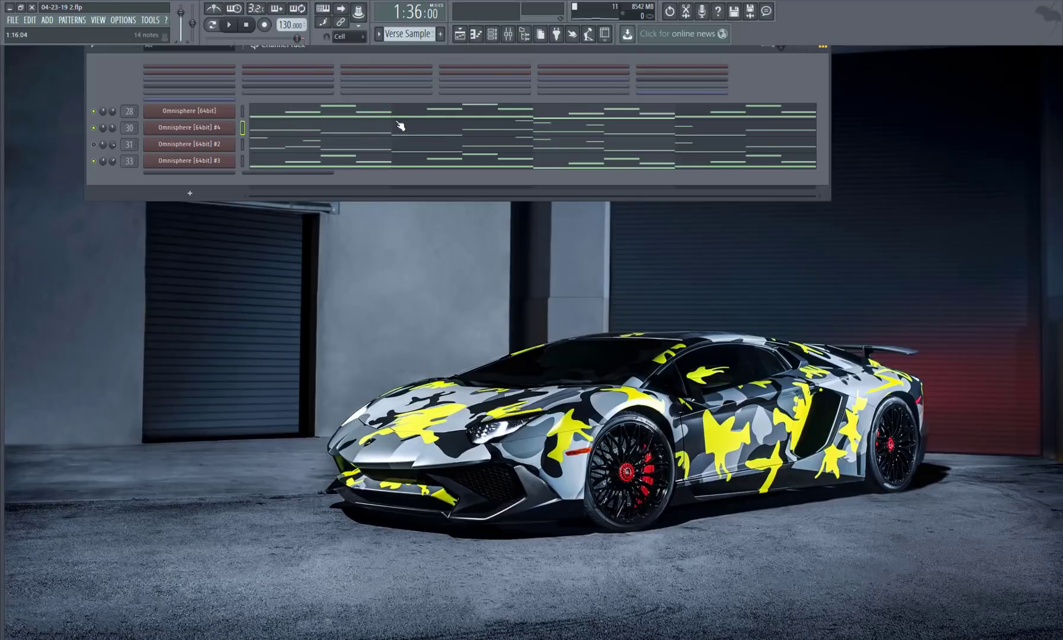
left_click(233, 24)
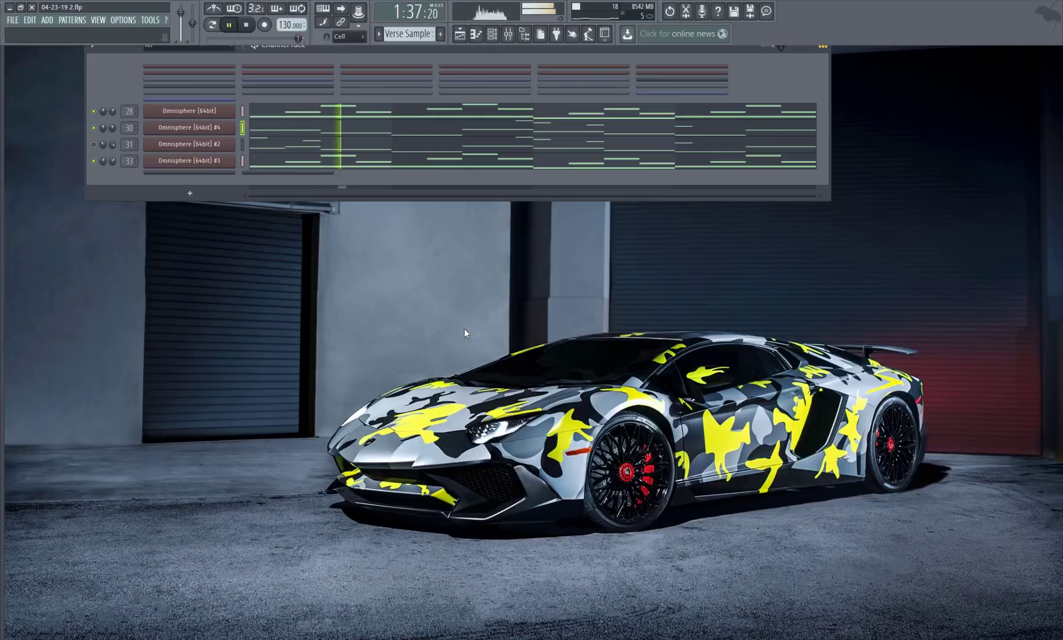
key("space")
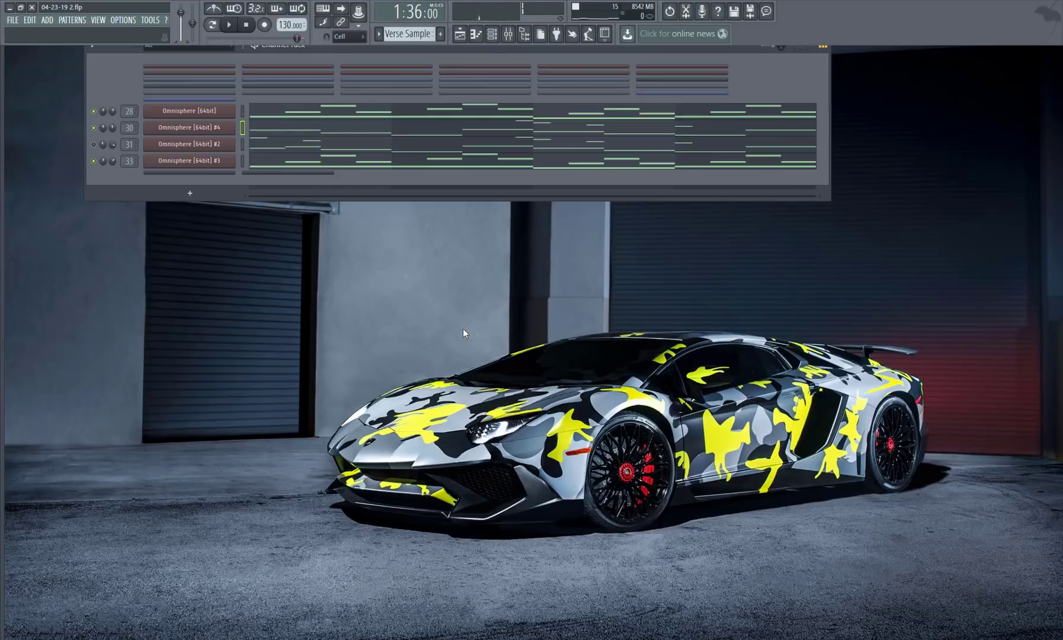
- Unmute Omnisphere #2 and view its loaded patch in the plugin window
left_click(94, 144)
left_click(185, 145)
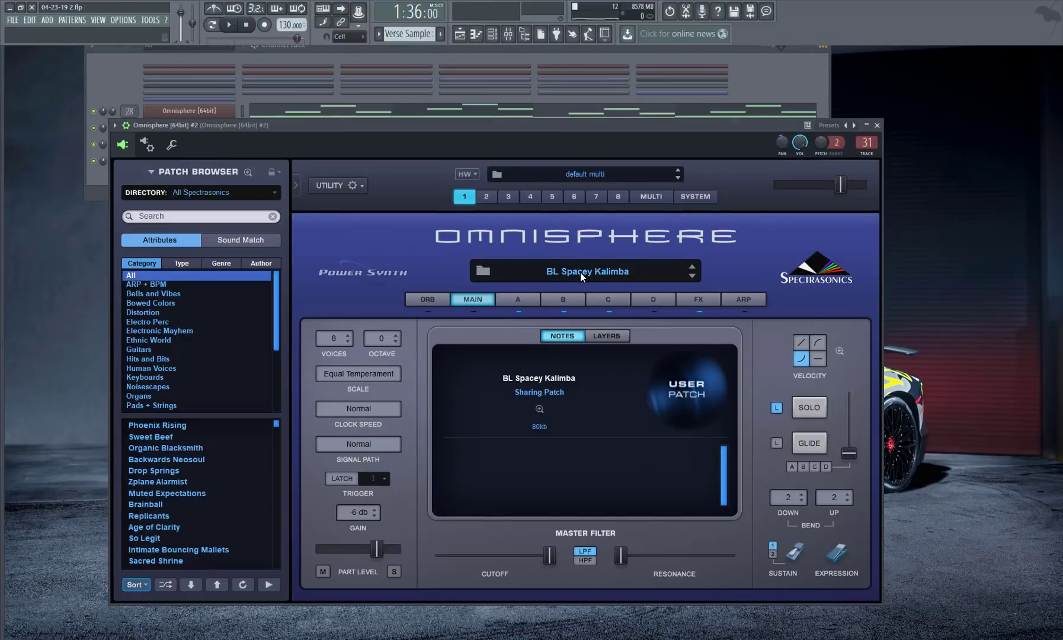
left_click(877, 125)
- Examine Omnisphere #2's notes in the piano roll, compare them an octave lower, and play the pattern
left_click(290, 146)
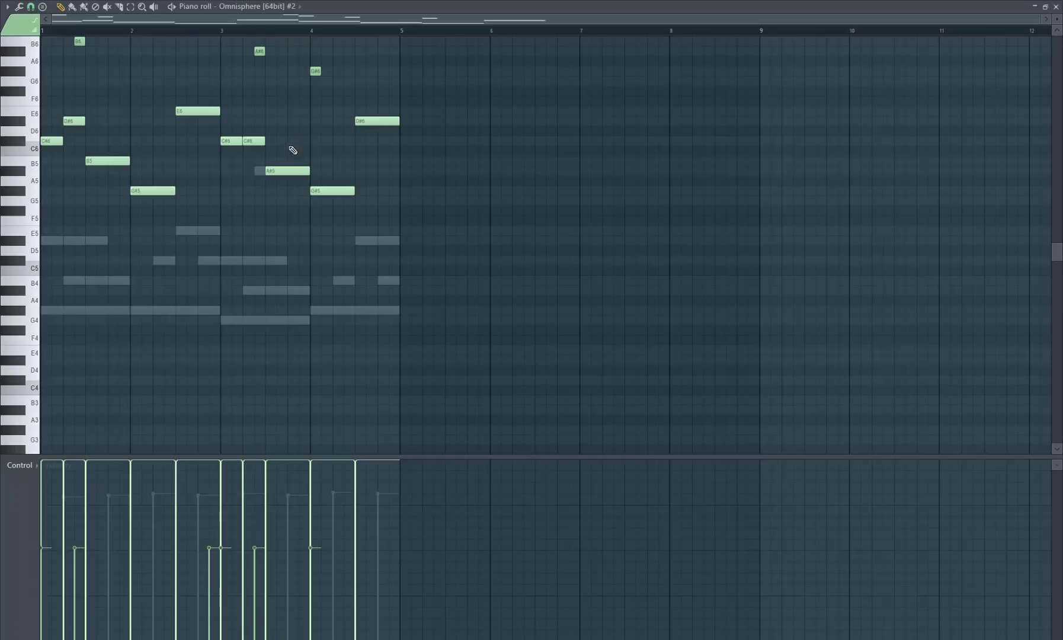
scroll(245, 425, "up", 3)
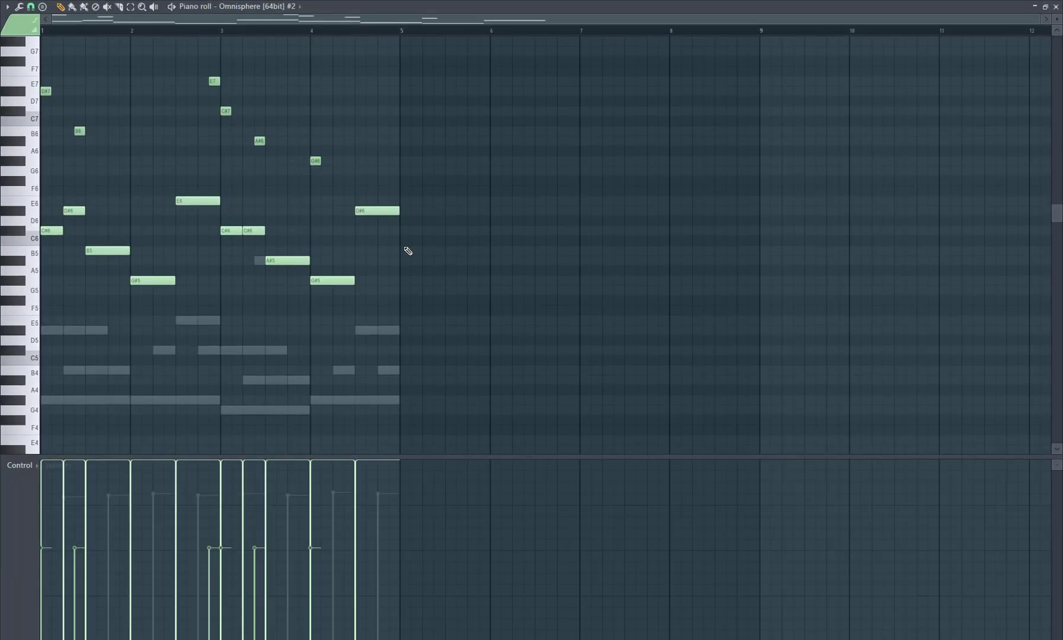
key("ctrl+Down")
key("ctrl+Up")
key("space")
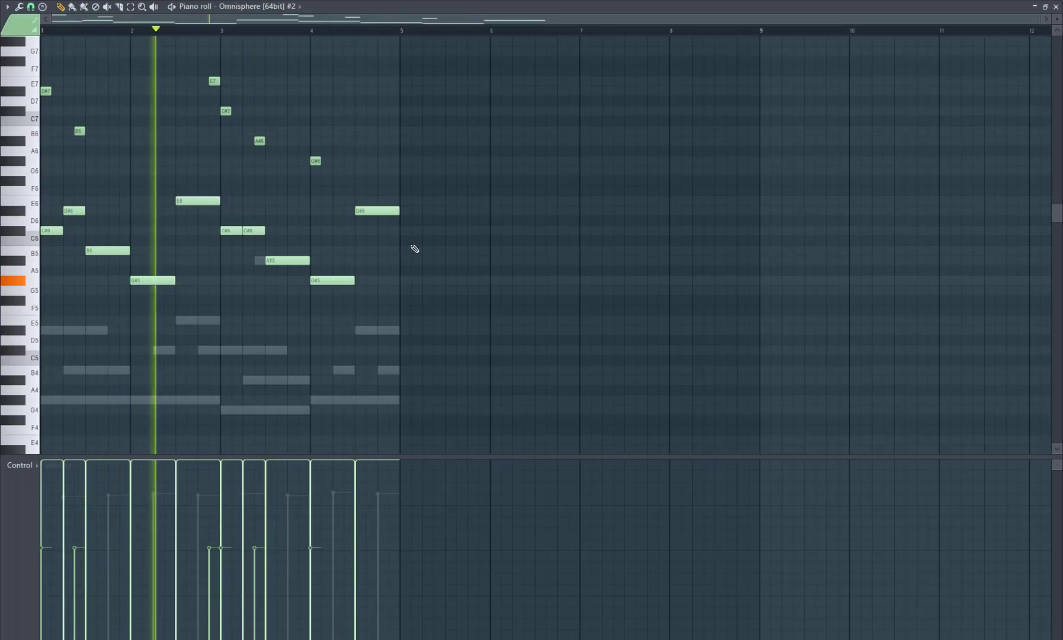
left_click(1056, 7)
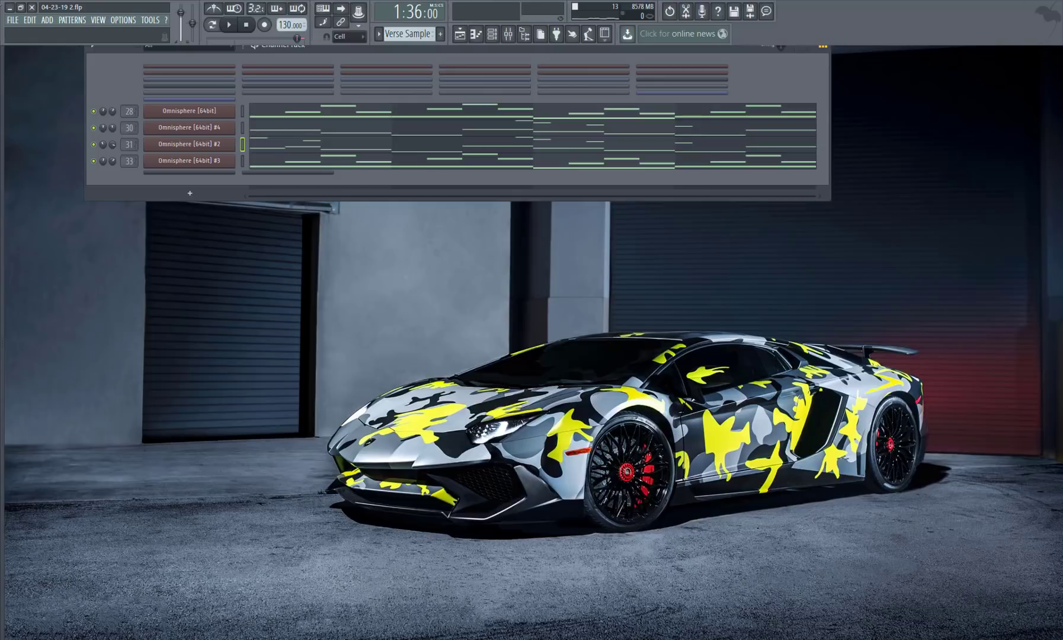
- Switch to Pattern 22 and open the Fruity Slicer window of its Pattern 18_3 channel
left_click(73, 19)
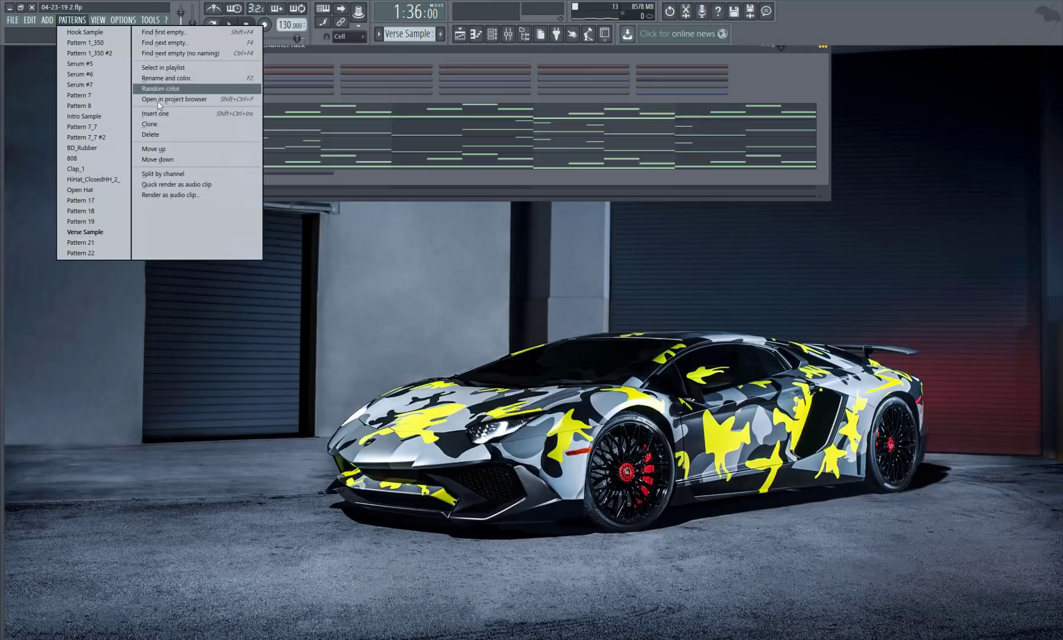
left_click(486, 265)
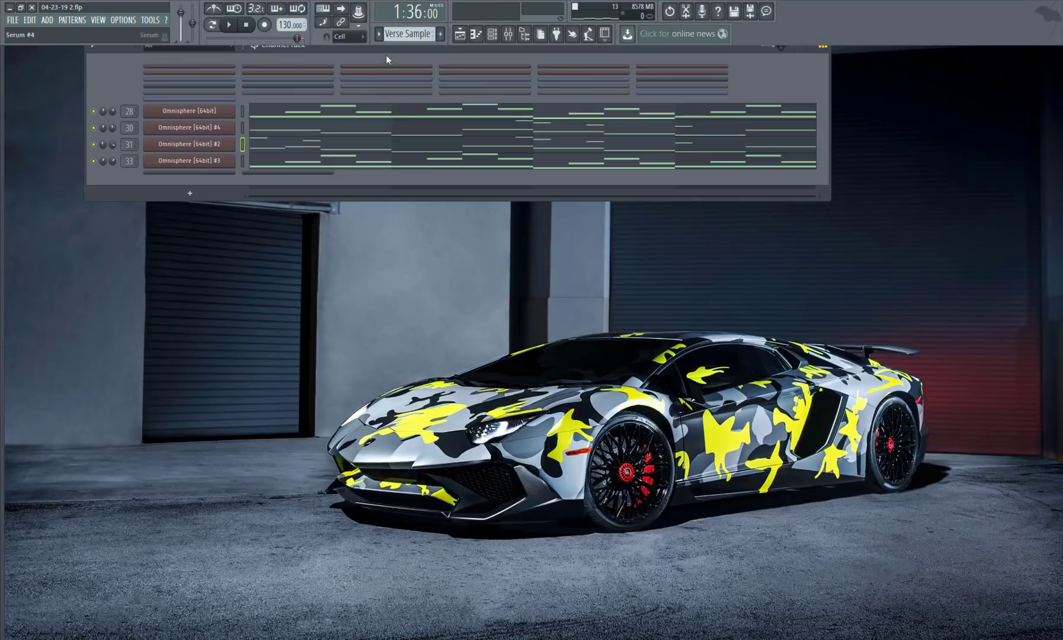
left_click_drag(409, 33, 409, 46)
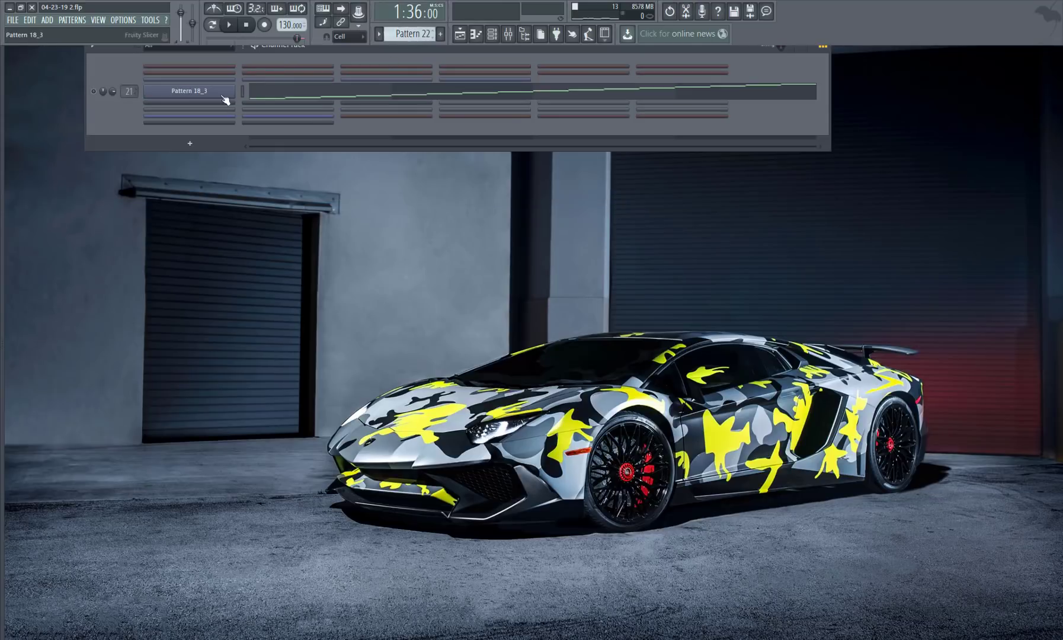
left_click(196, 96)
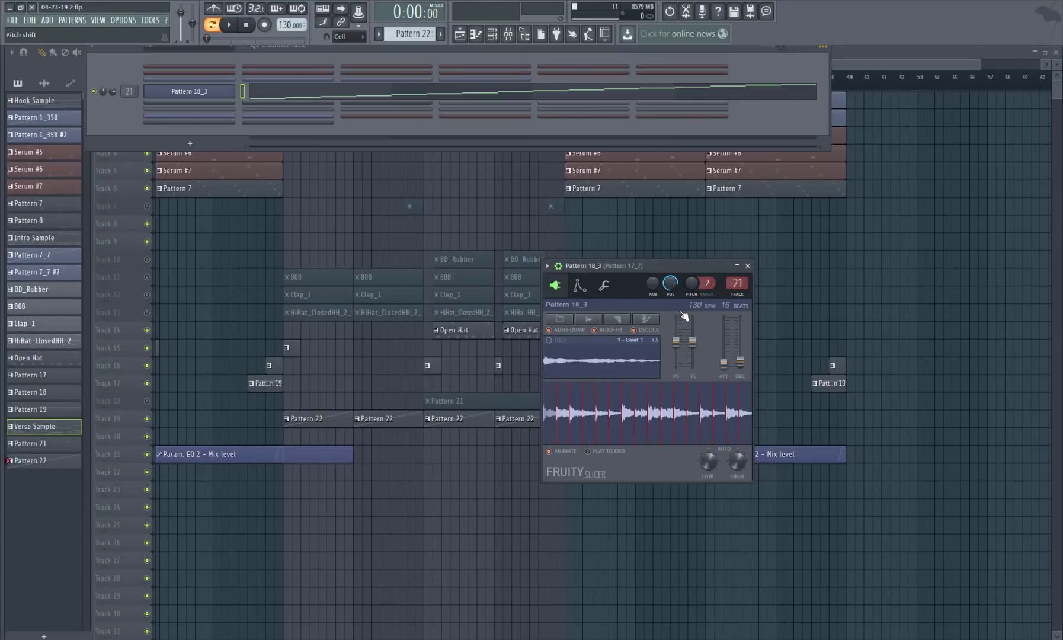
- Review the slicing and stretching method options of the Pattern 18_3 slicer without changing them, and close its window
left_click(646, 318)
left_click(619, 321)
left_click(618, 321)
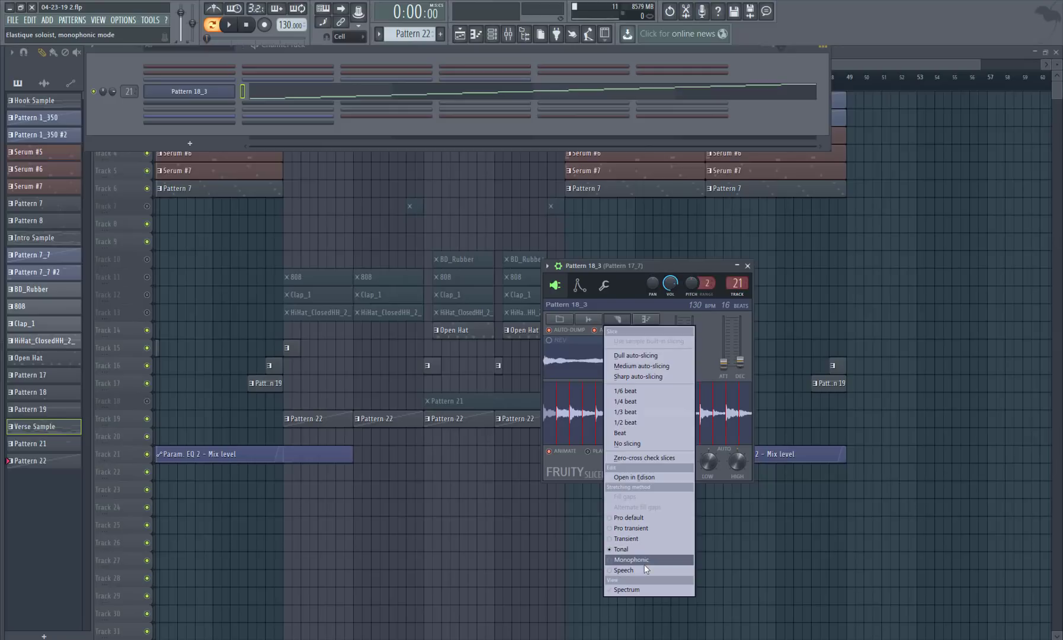
left_click(748, 266)
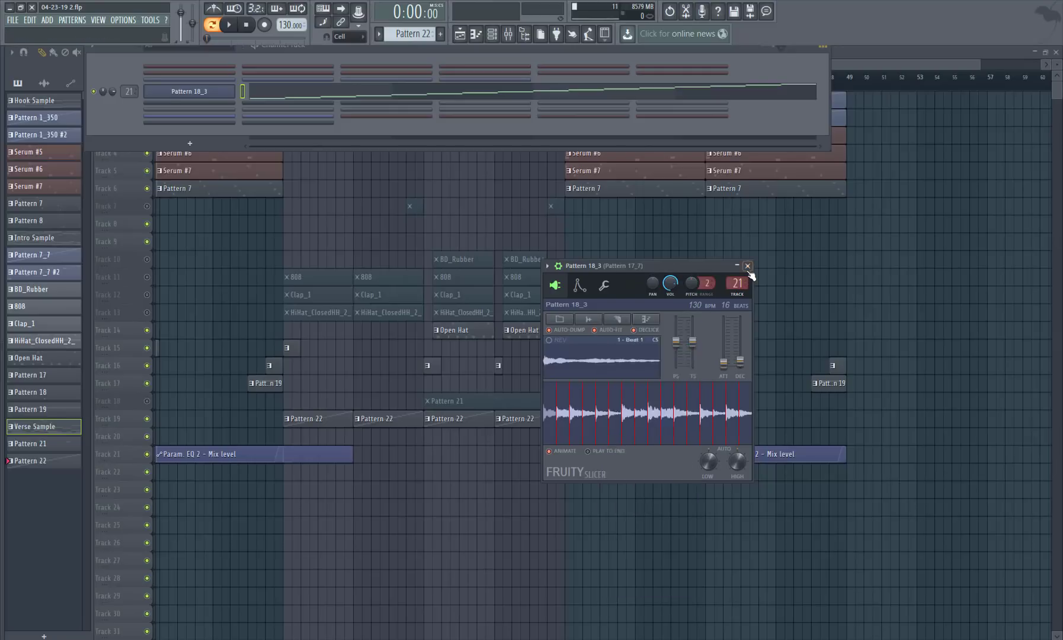
left_click(748, 265)
- View Pattern 18_3's slice notes in the piano roll, play Pattern 22 with the slicer window open, and stop playback
left_click(353, 93)
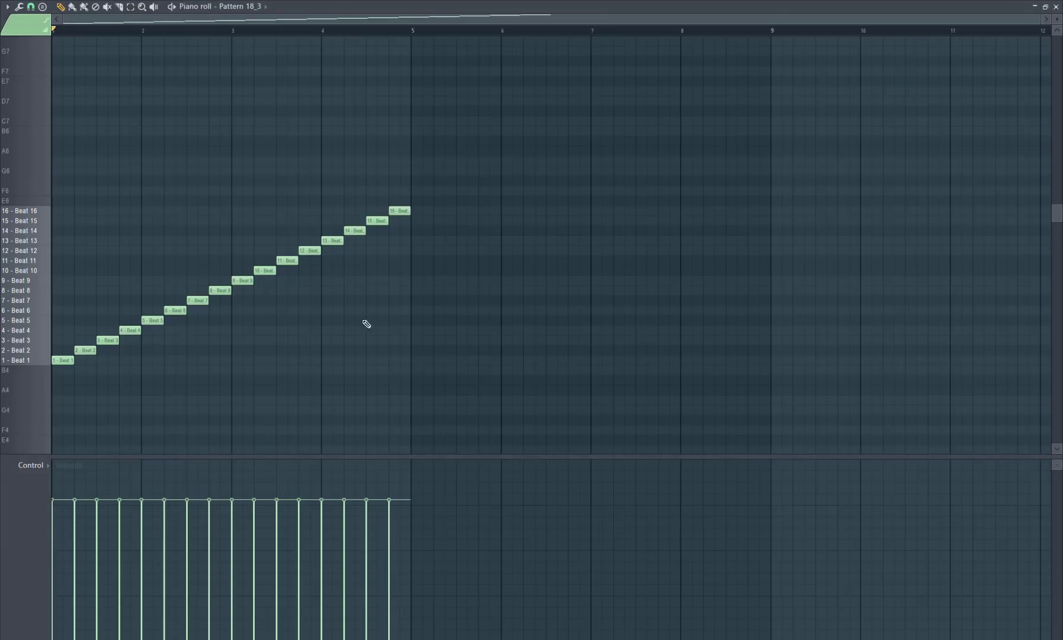
left_click(1056, 7)
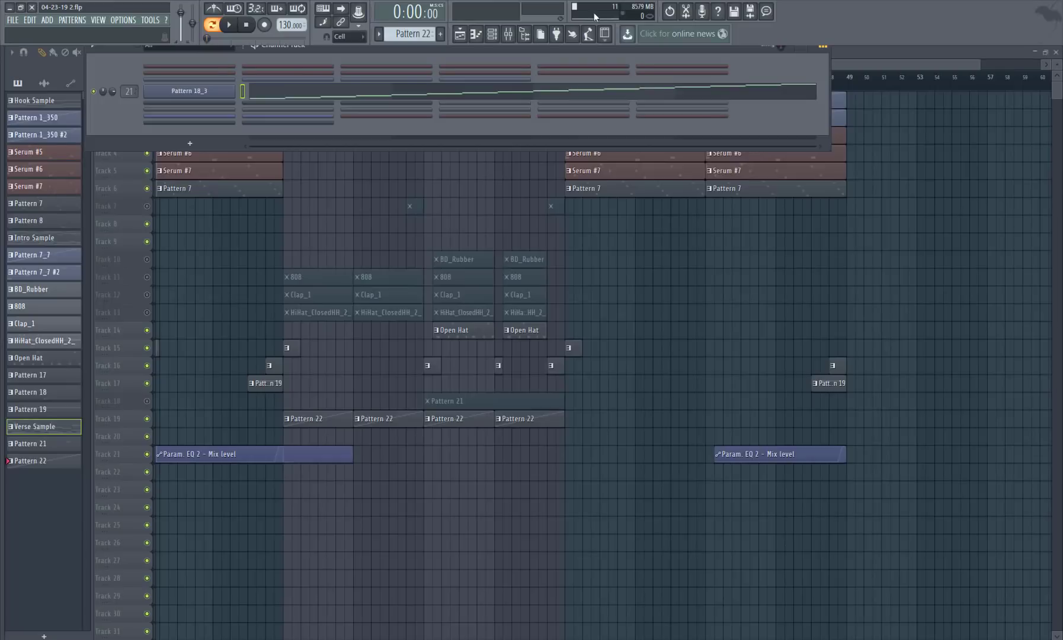
left_click(229, 25)
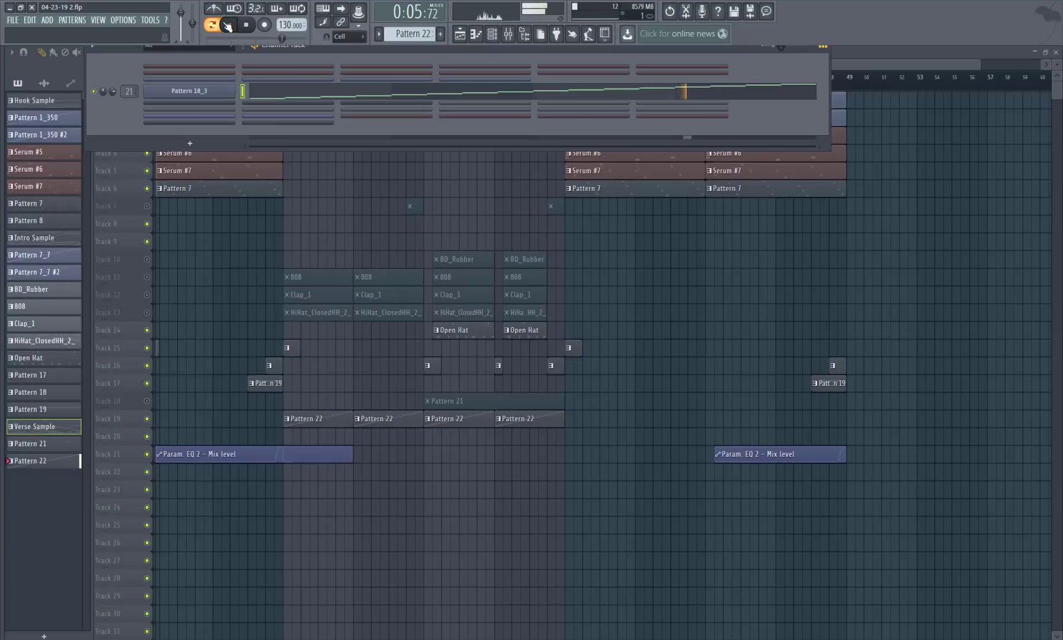
left_click(208, 91)
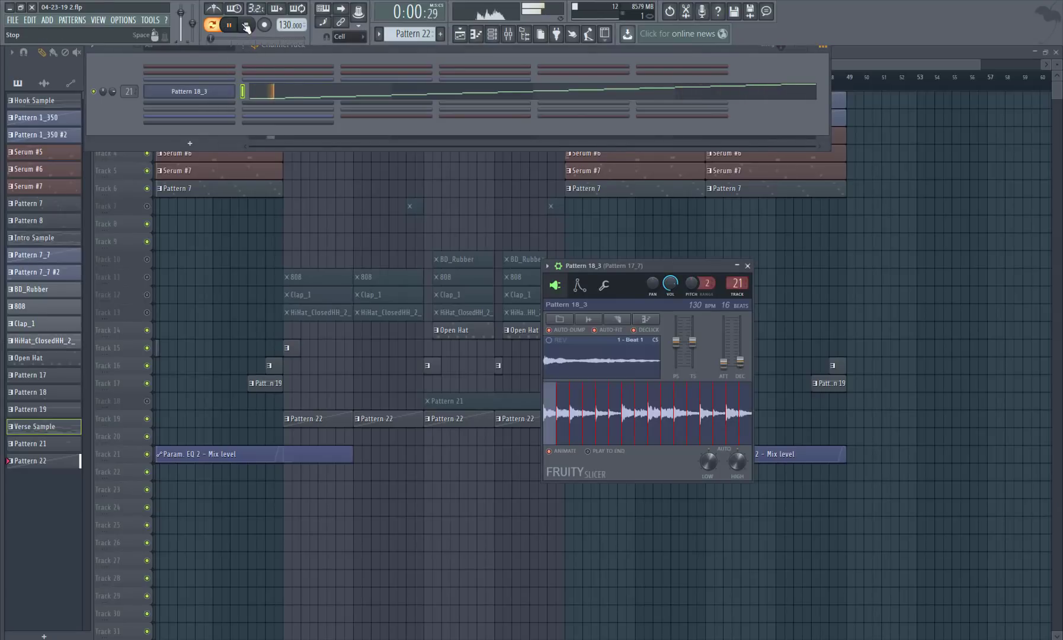
left_click(246, 27)
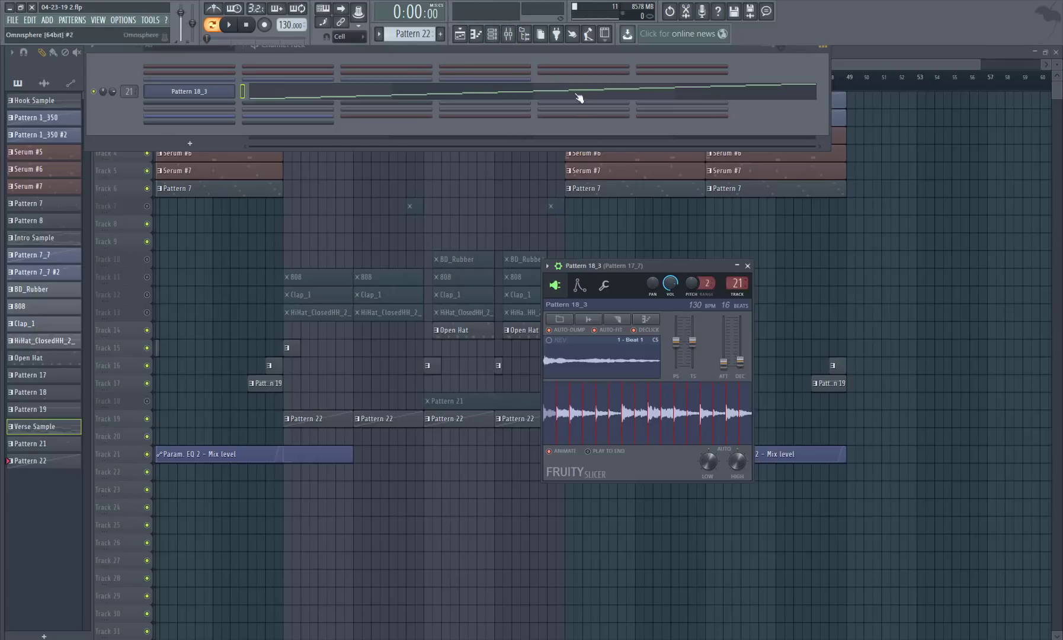
- Inspect the Fruity Reeverb 2 and Fruity parametric EQ 2 settings on the Pattern 17_7 mixer track
left_click(508, 34)
left_click(979, 89)
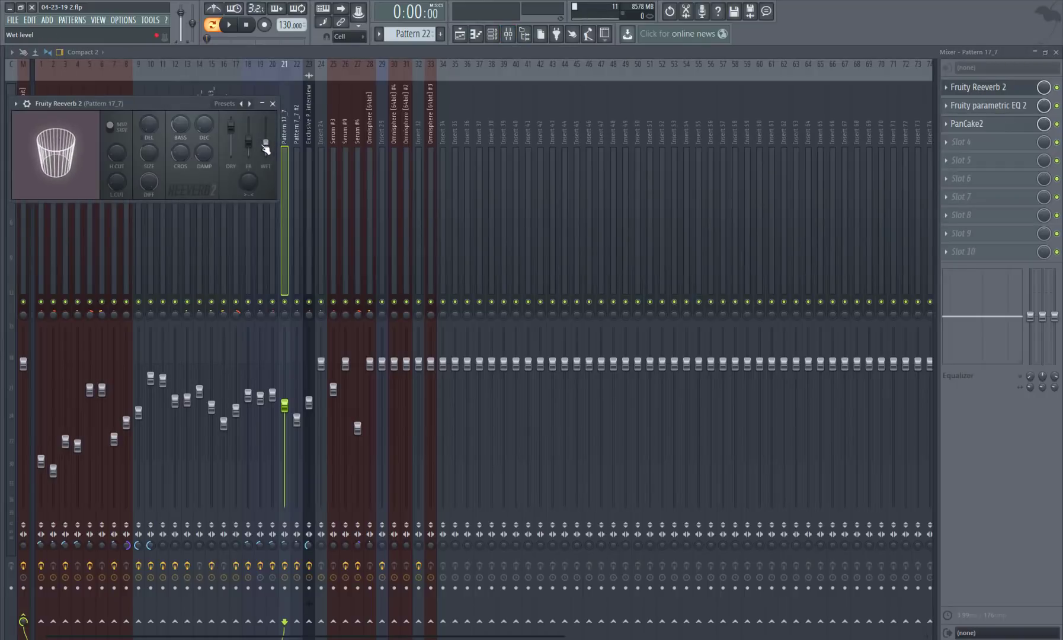
left_click(1001, 108)
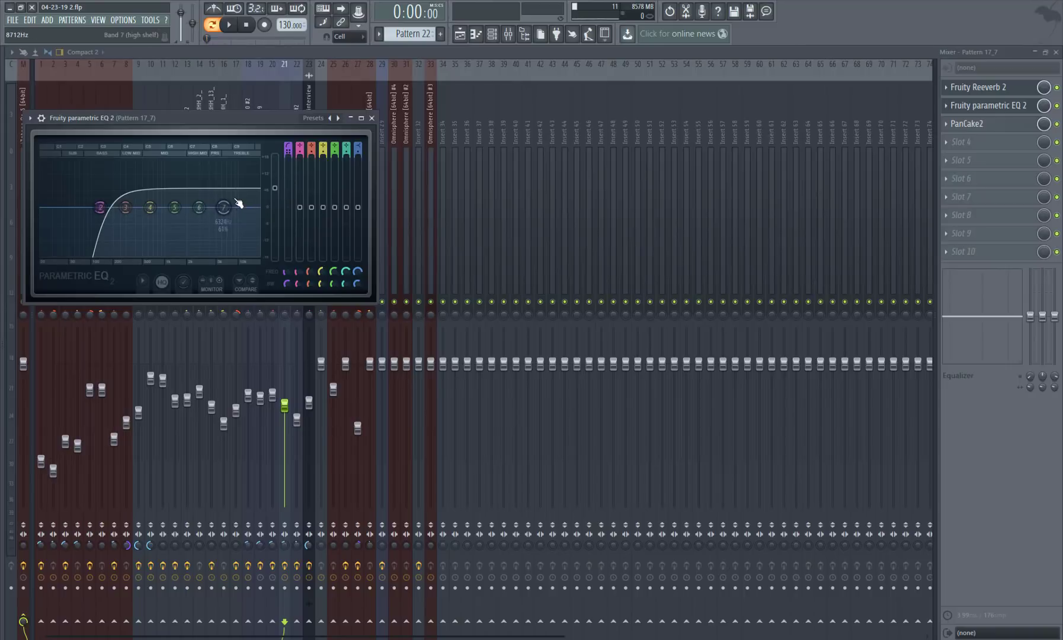
left_click(372, 118)
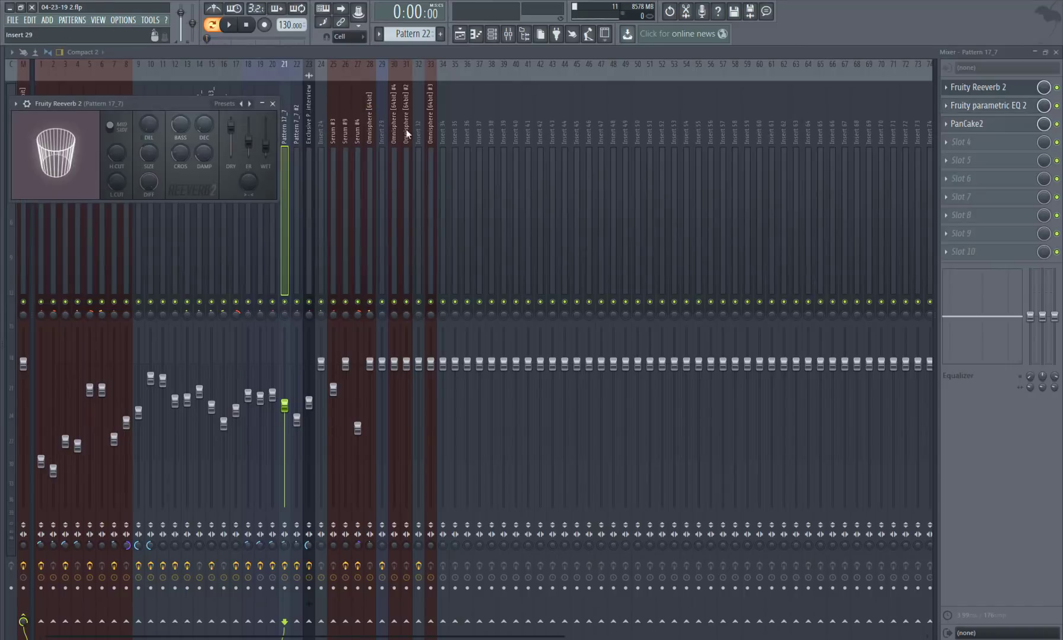
- Load the Left to Right Shy preset in PanCake2 on the Pattern 17_7 mixer track and return to the playlist
left_click(984, 123)
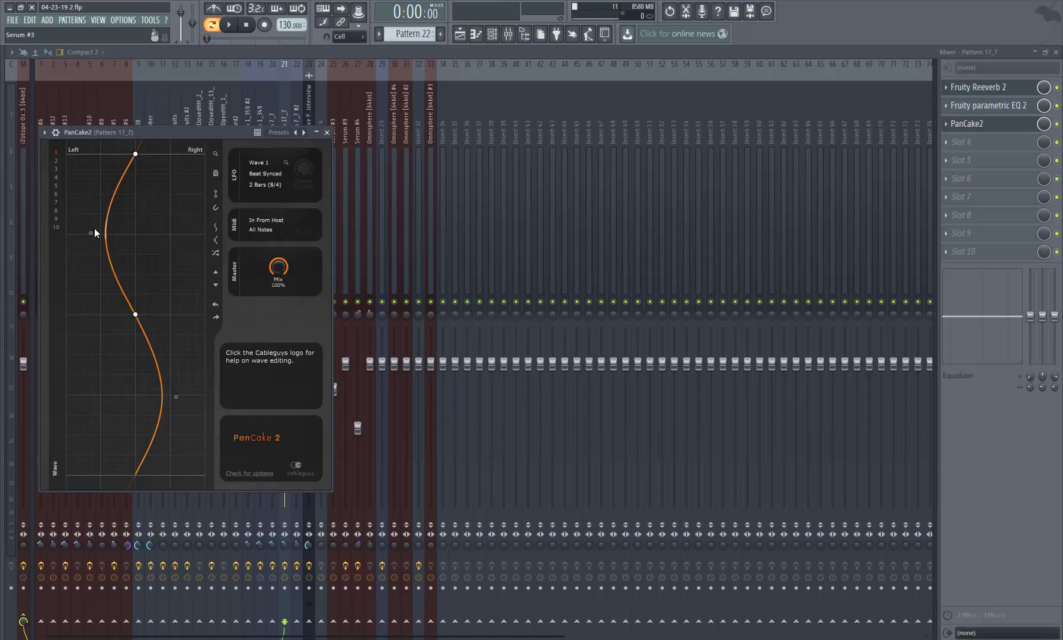
right_click(306, 135)
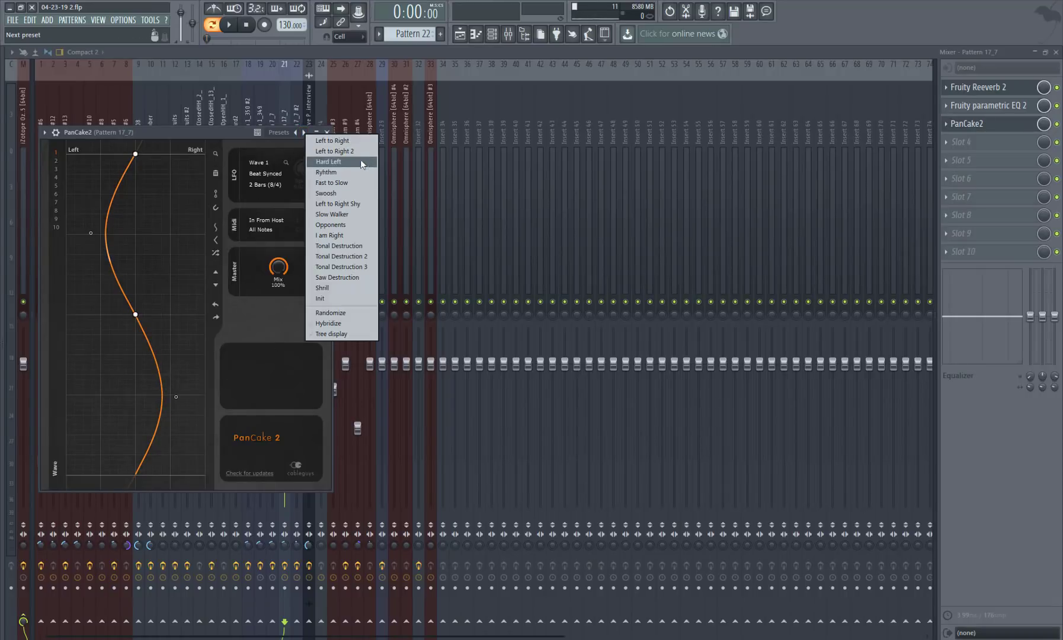
left_click(347, 205)
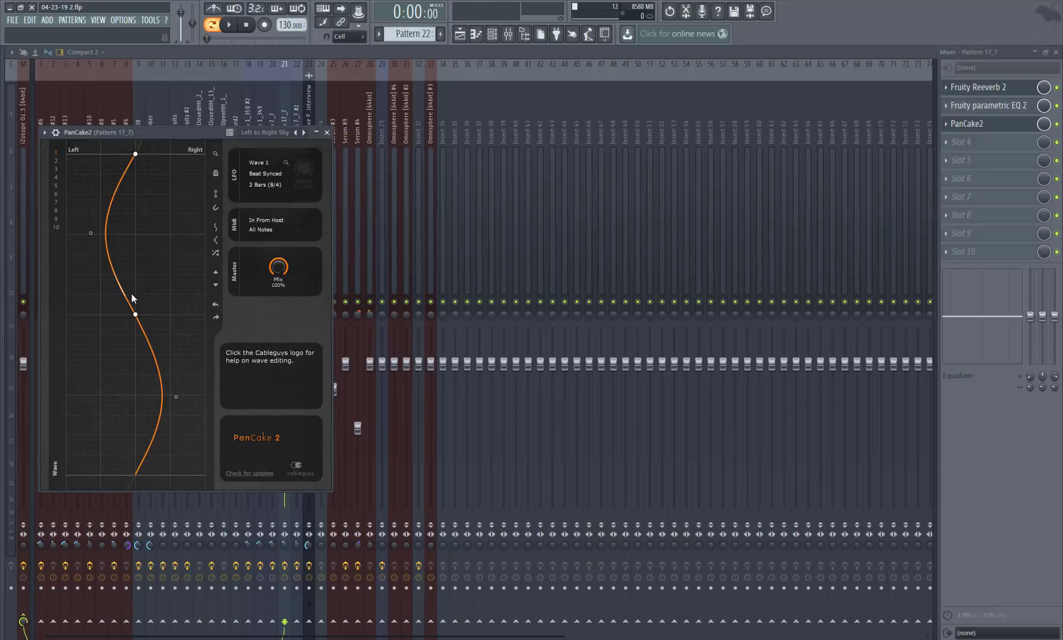
left_click(327, 132)
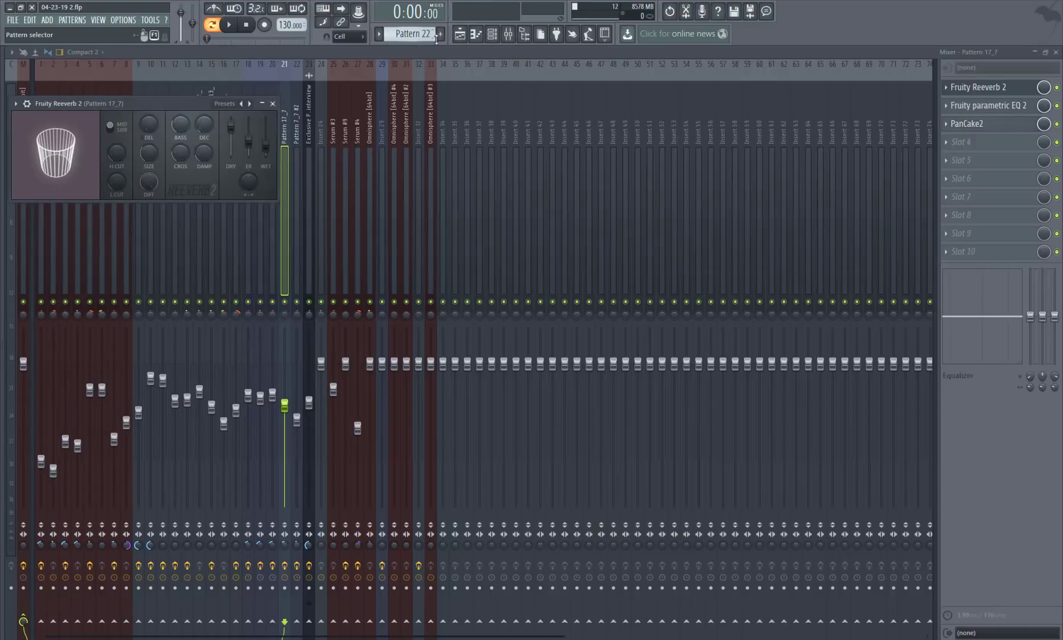
left_click(971, 124)
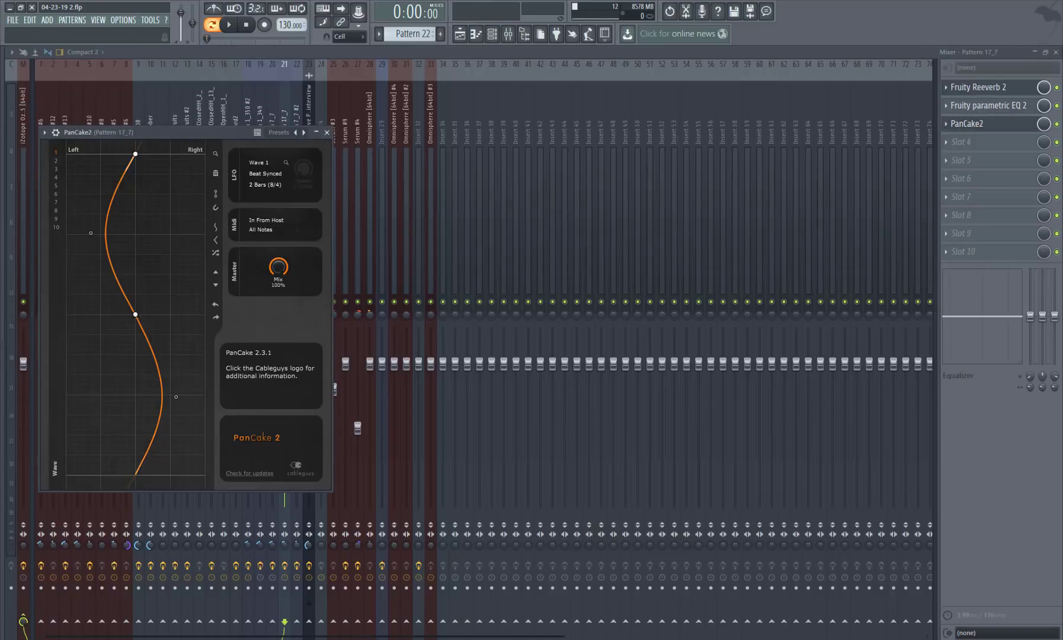
left_click(1056, 52)
left_click(949, 199)
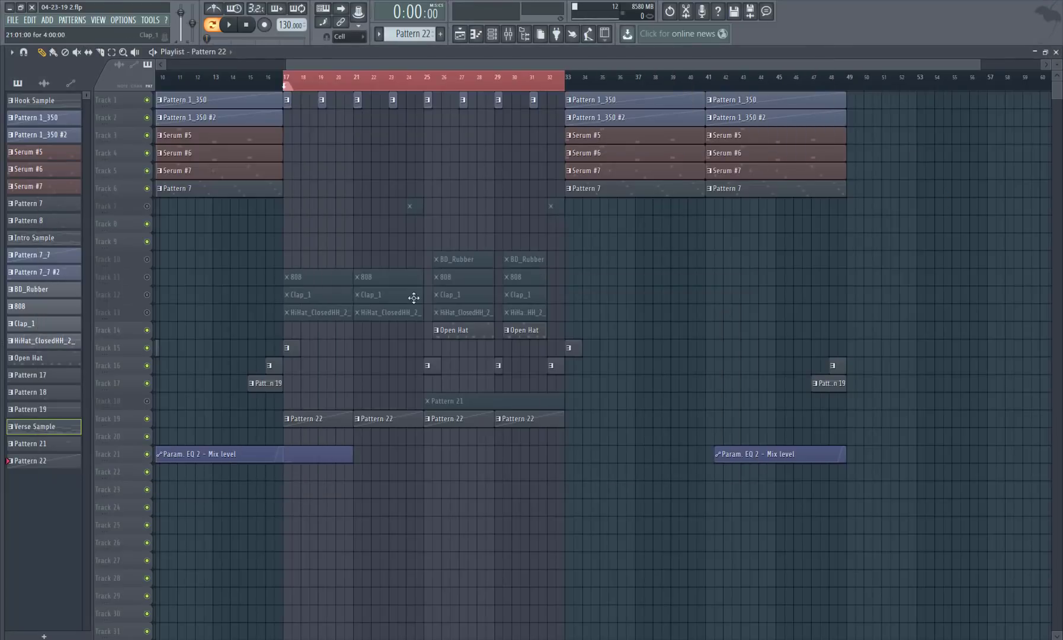
- Try deleting the Pattern 1_350 clip before bar 17 and lengthening the short clip at bar 17, undoing both edits
right_click(282, 107)
right_click(217, 108)
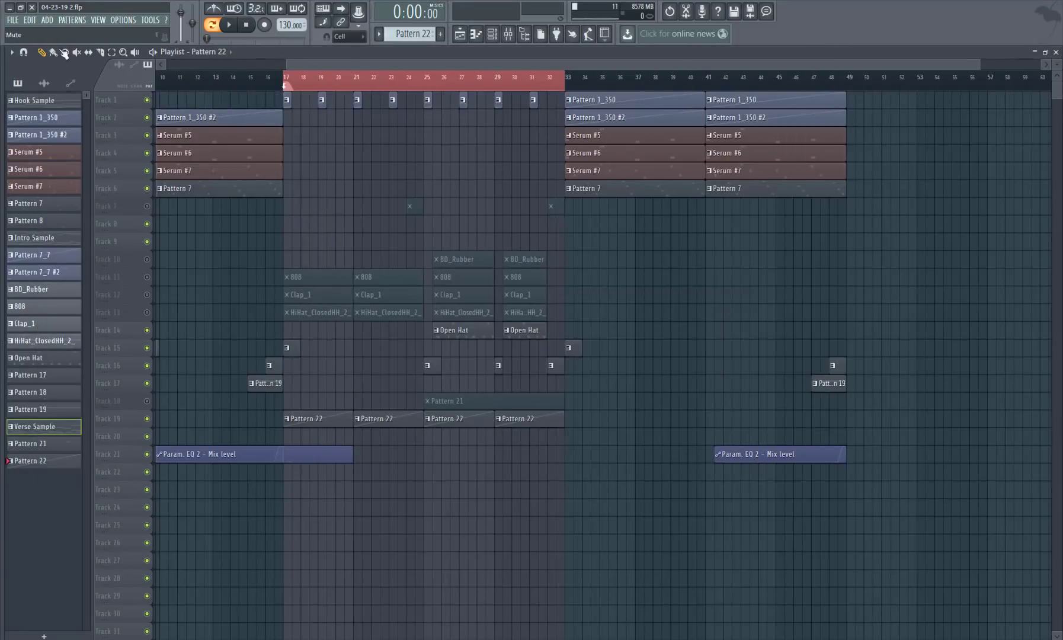
left_click(30, 20)
left_click(42, 33)
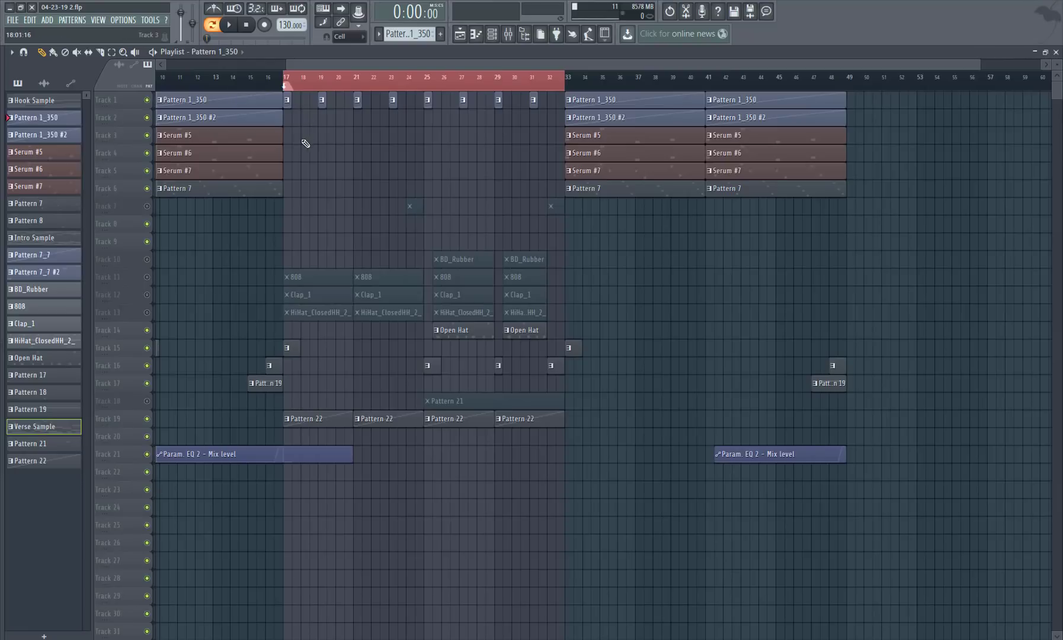
left_click_drag(293, 105, 309, 108)
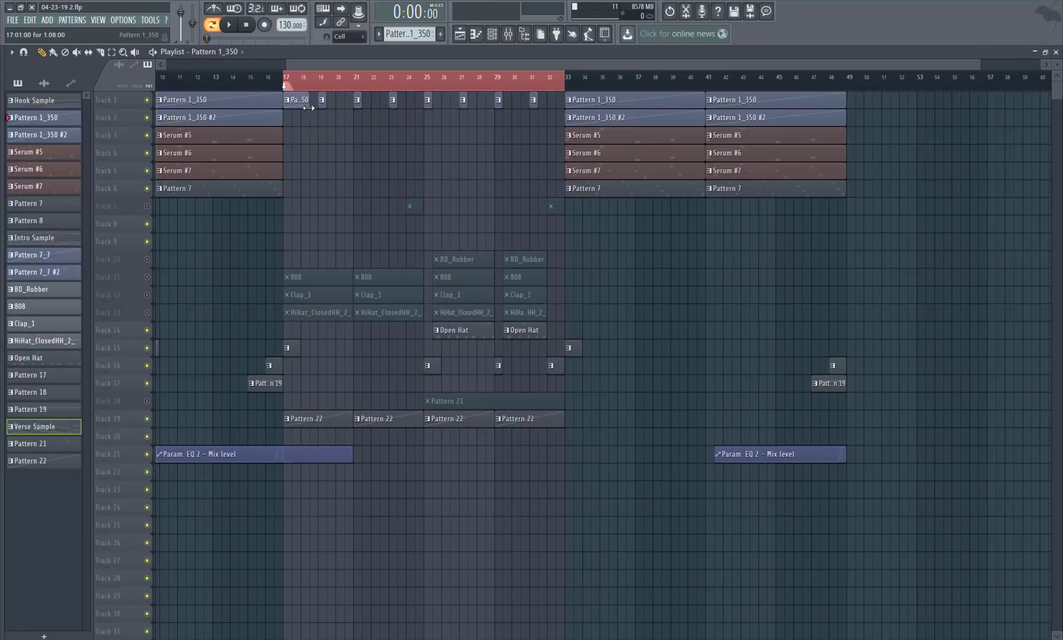
key("ctrl+z")
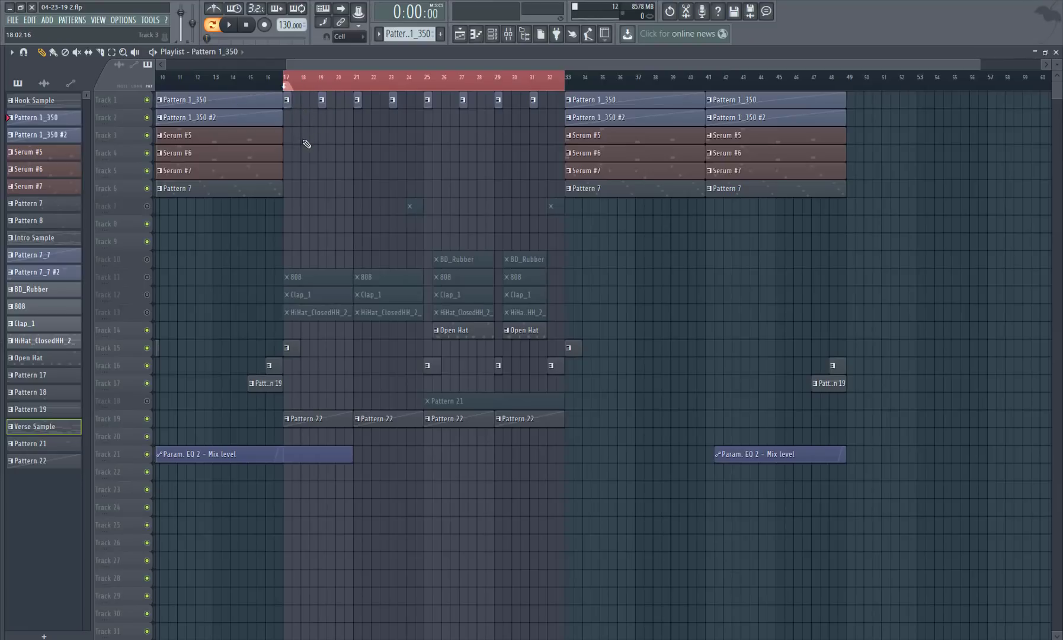
- Play the arrangement from bar 15 into the verse and stop playback
left_click(101, 52)
left_click(261, 83)
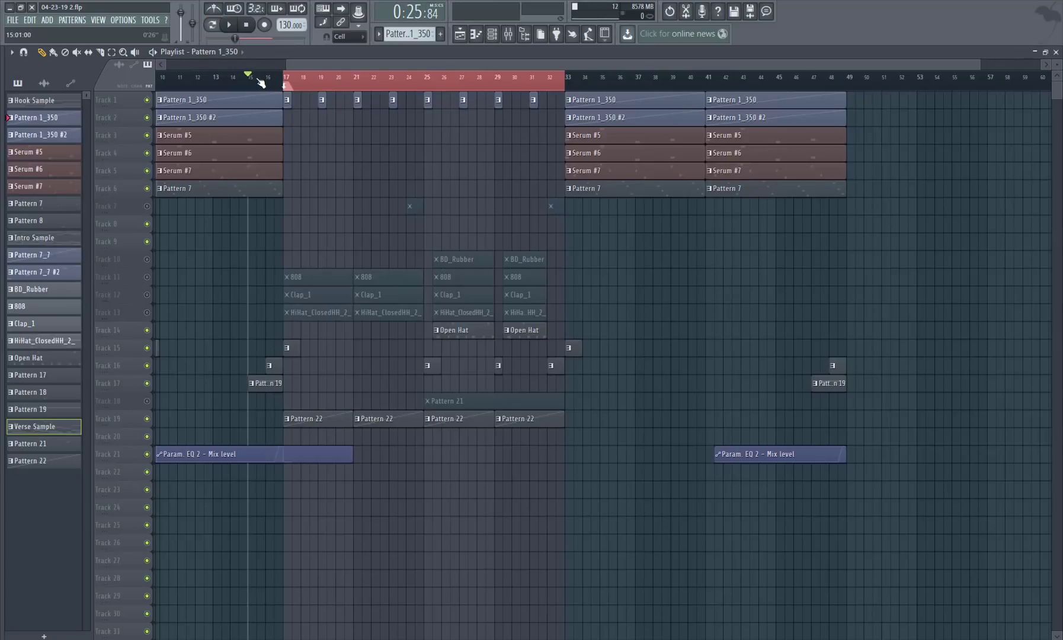
left_click(230, 26)
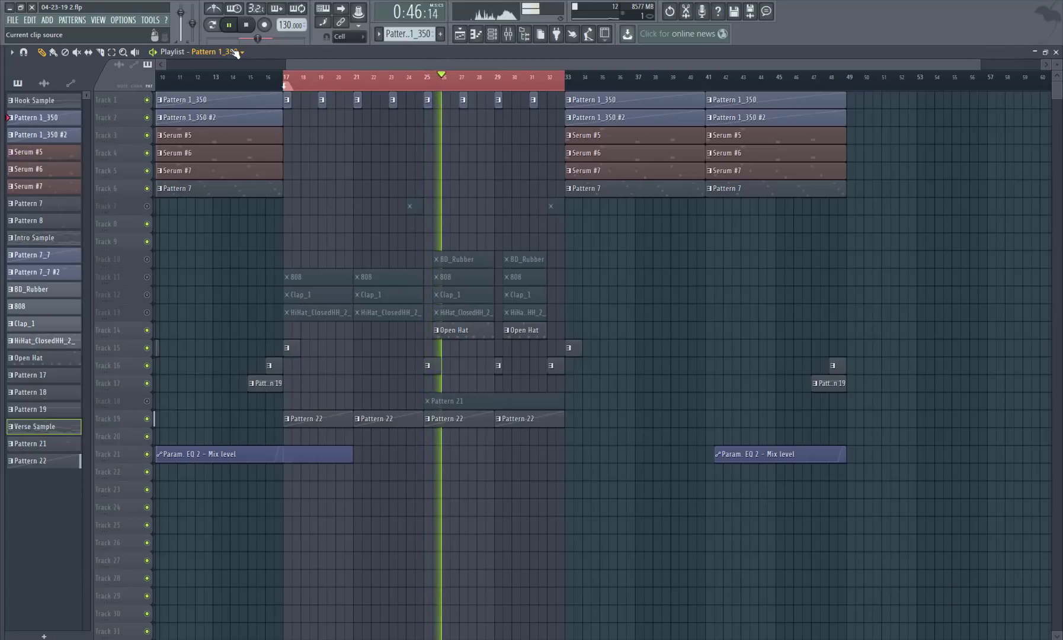
key("space")
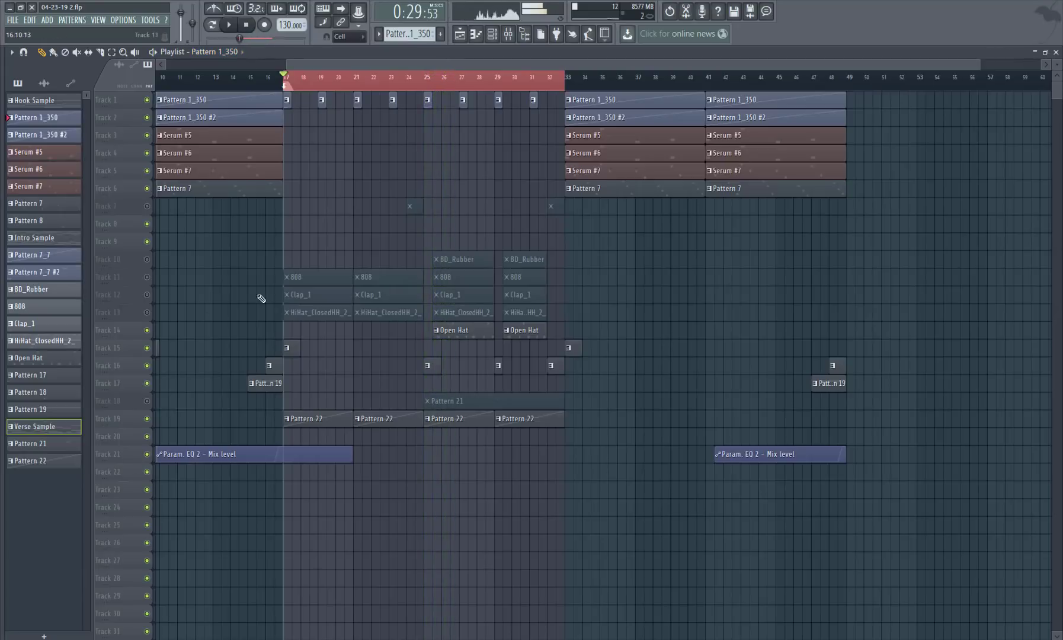
- Mute the Open Hat track, unmute the 808 track, and open the Spinz808 channel's sampler settings
left_click(147, 330)
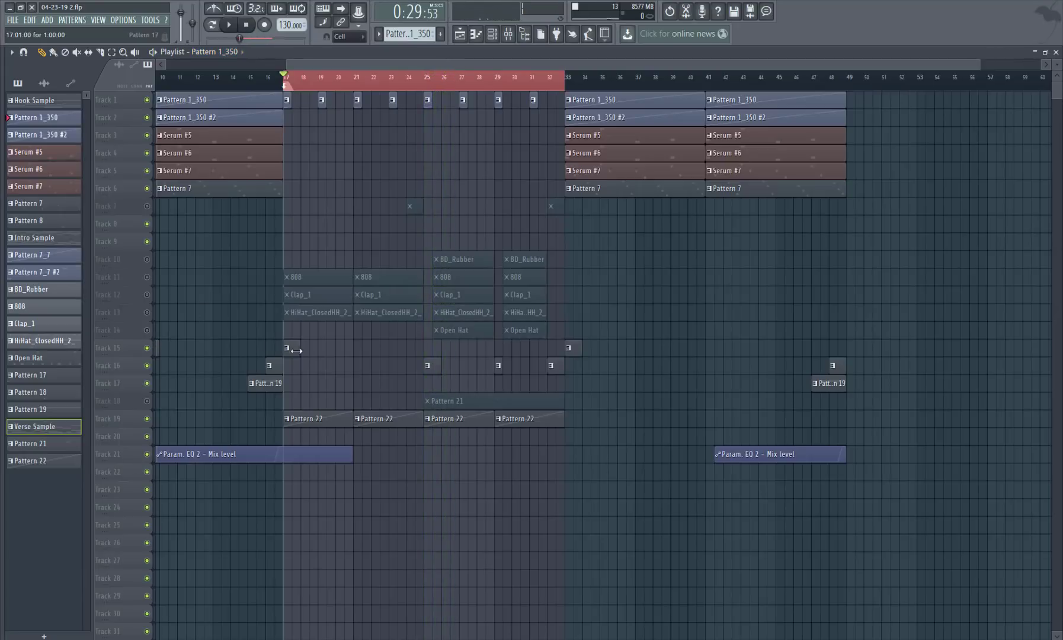
left_click(147, 277)
double_click(326, 277)
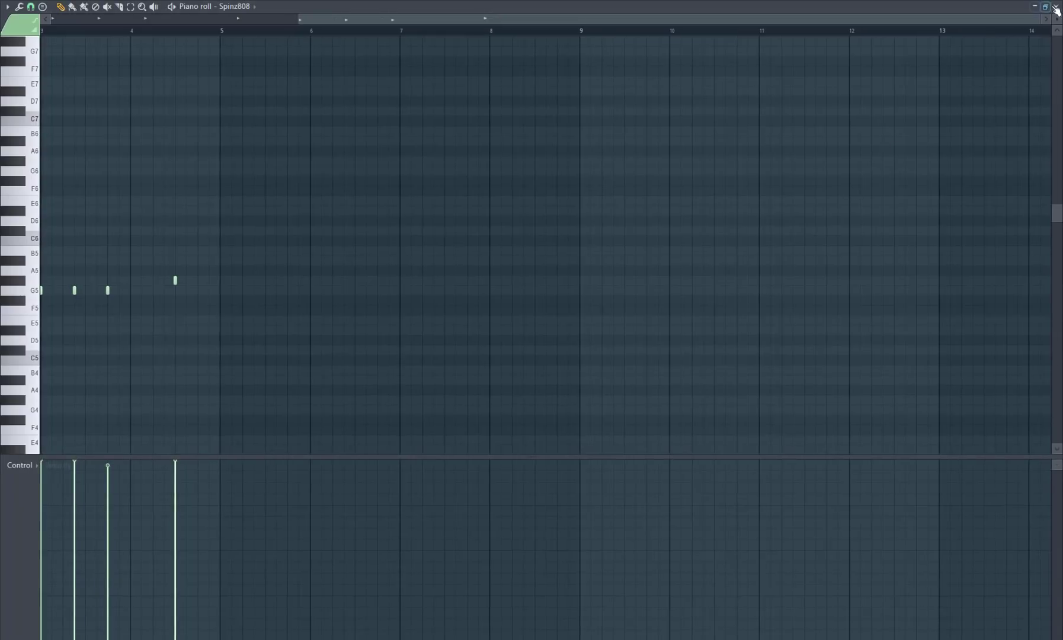
left_click(1056, 7)
left_click(233, 102)
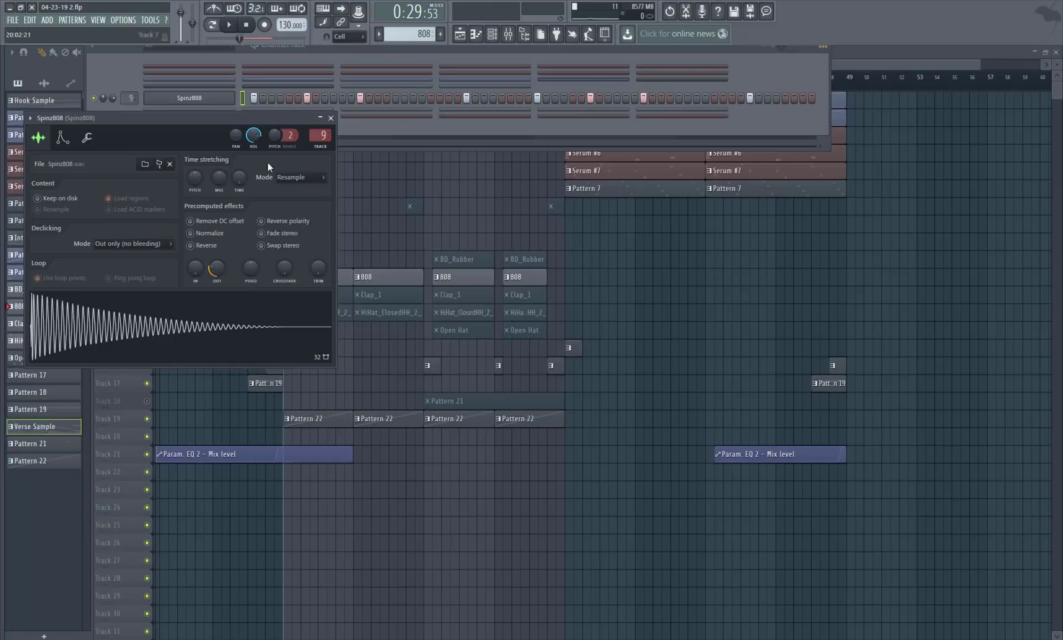
- View all of Spinz808's notes in the piano roll, play the verse with the 808 from the playlist, and stop
right_click(210, 105)
left_click(249, 100)
scroll(310, 328, "down", 1)
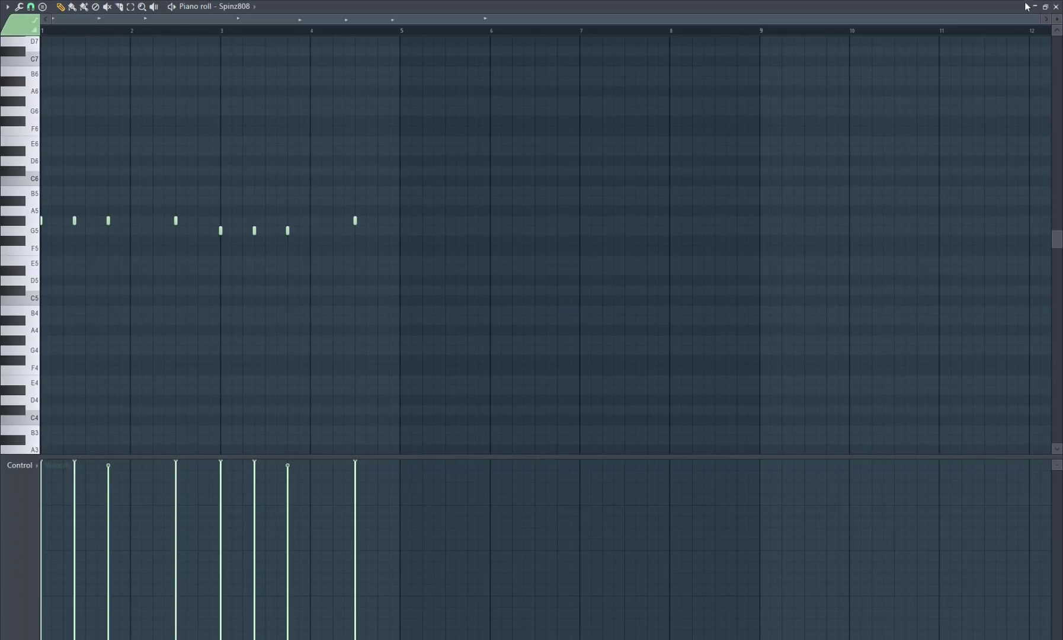
left_click(1057, 7)
right_click(654, 285)
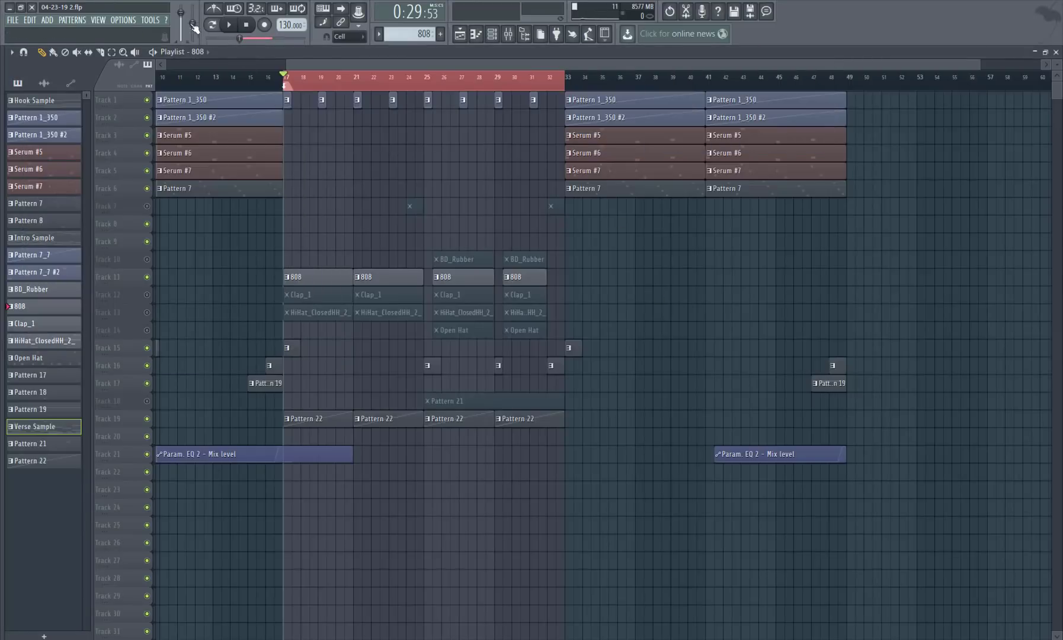
left_click(230, 26)
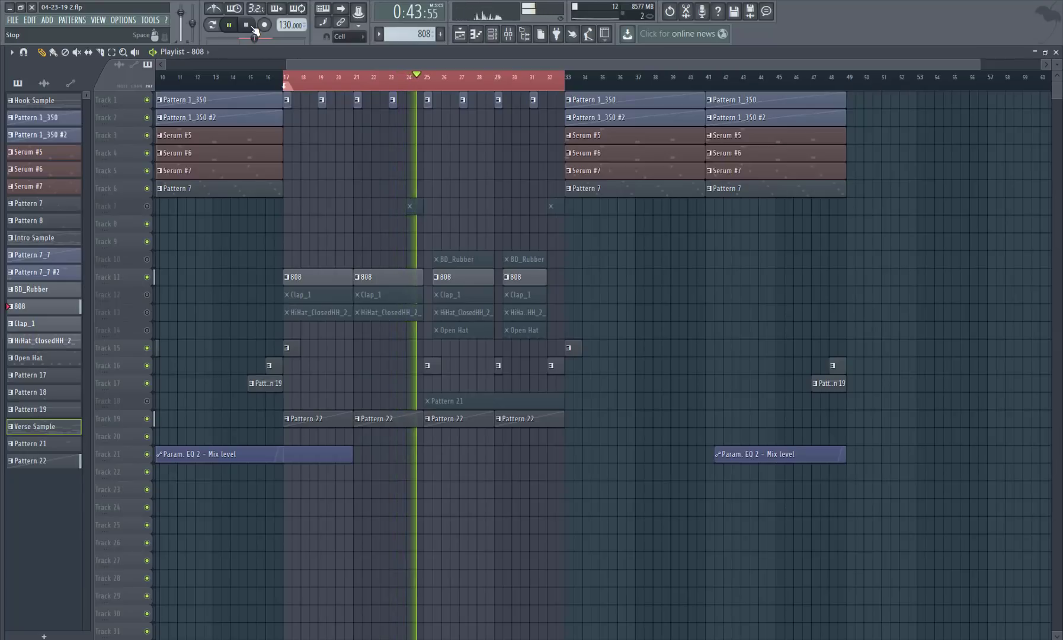
left_click(254, 27)
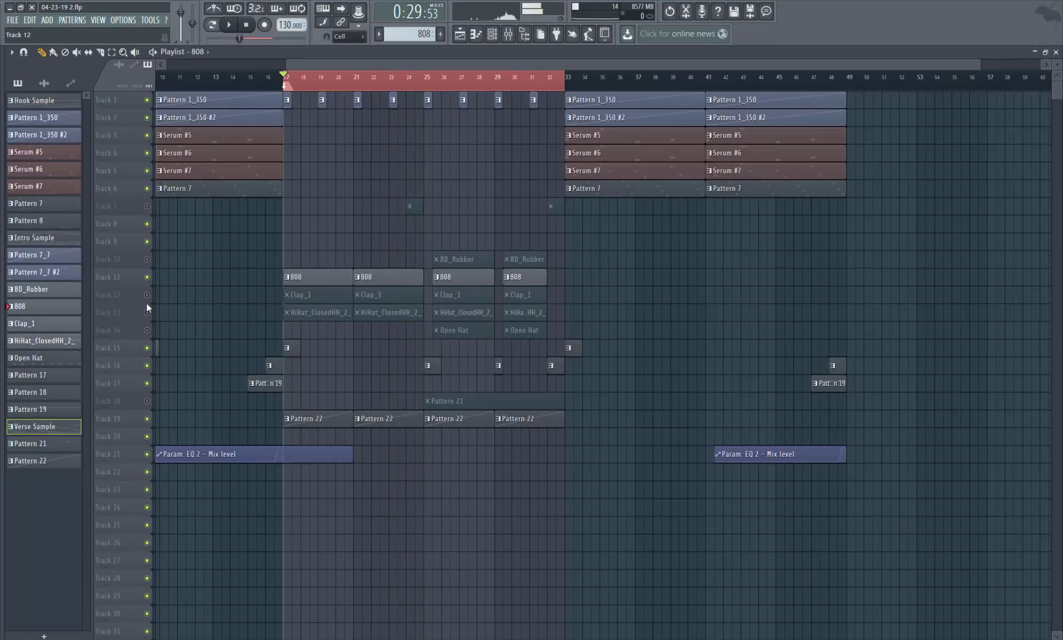
- Unmute the Clap_1 track, open the Clap_5 channel's sampler settings, and start playing the verse
double_click(314, 295)
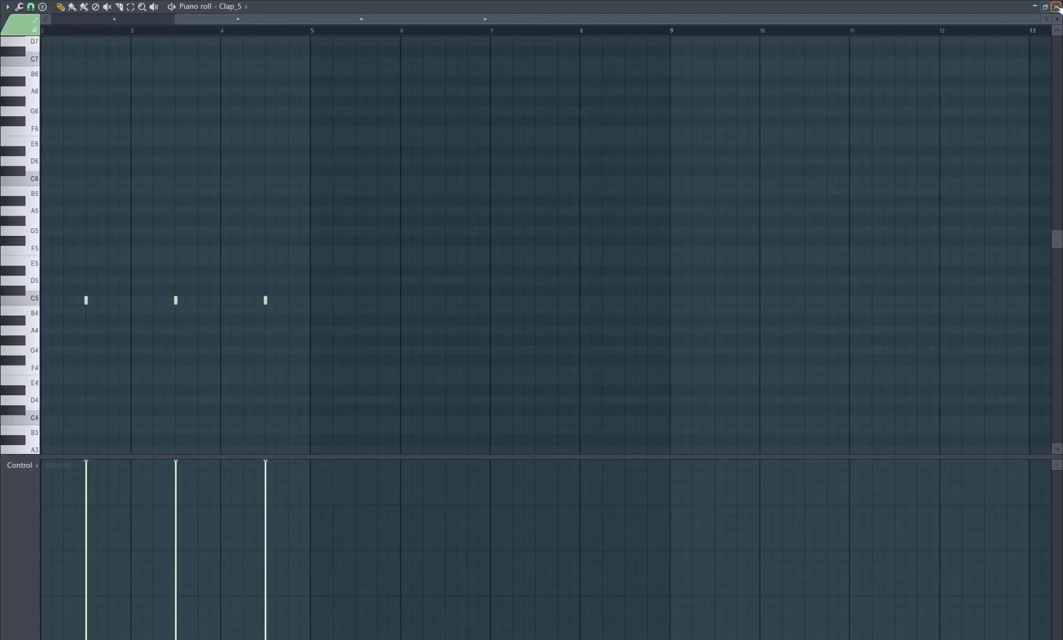
left_click(1057, 7)
left_click(190, 97)
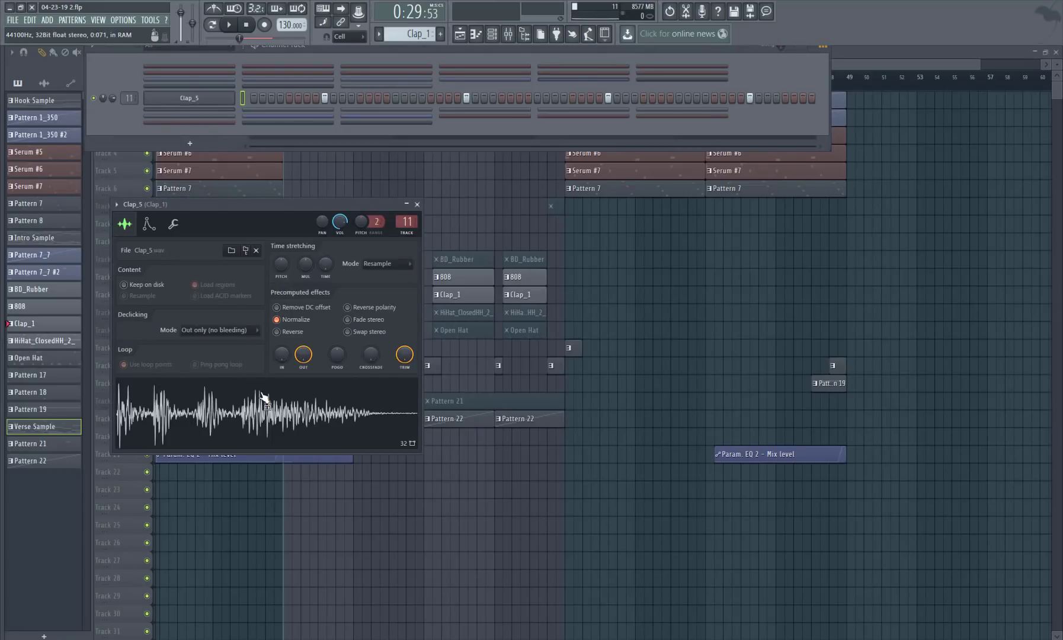
left_click(229, 25)
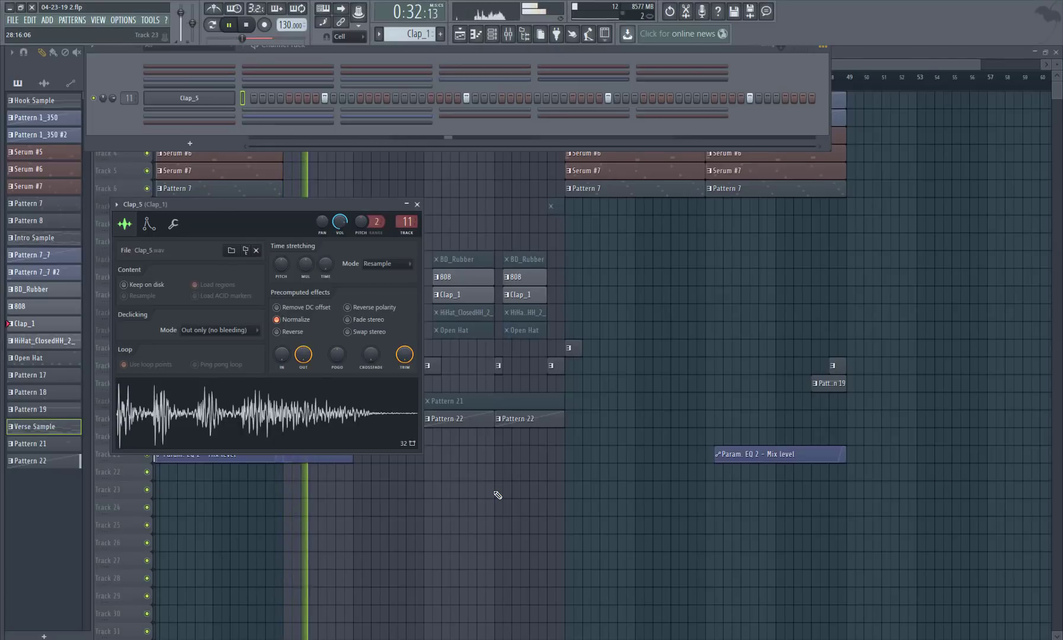
- View Clap_5's notes in the piano roll during playback, stop playback, and close the open windows over the playlist
right_click(227, 105)
left_click(255, 99)
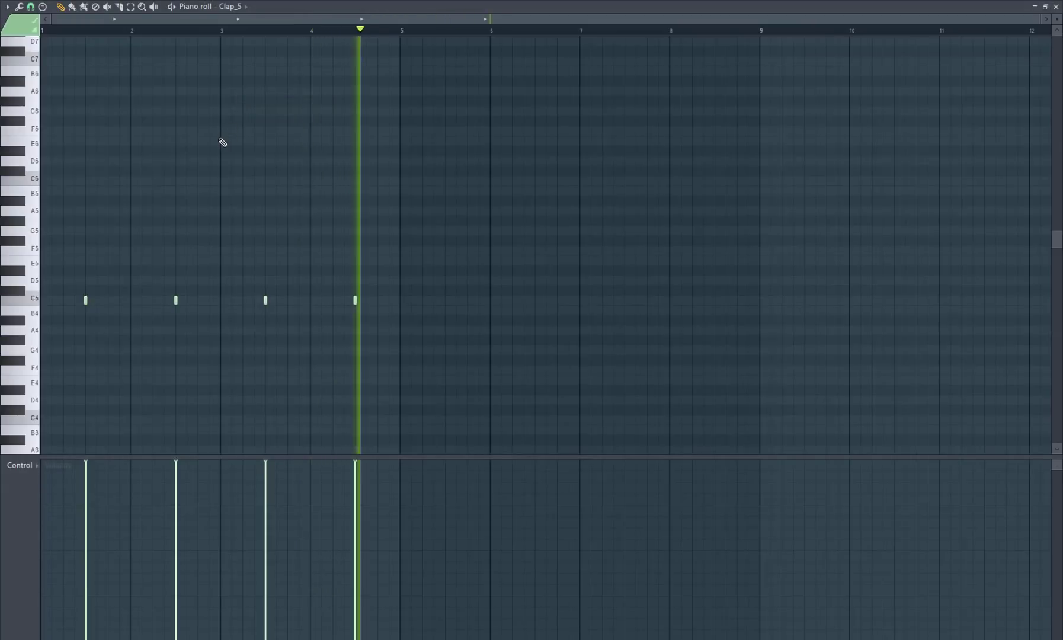
left_click(1056, 6)
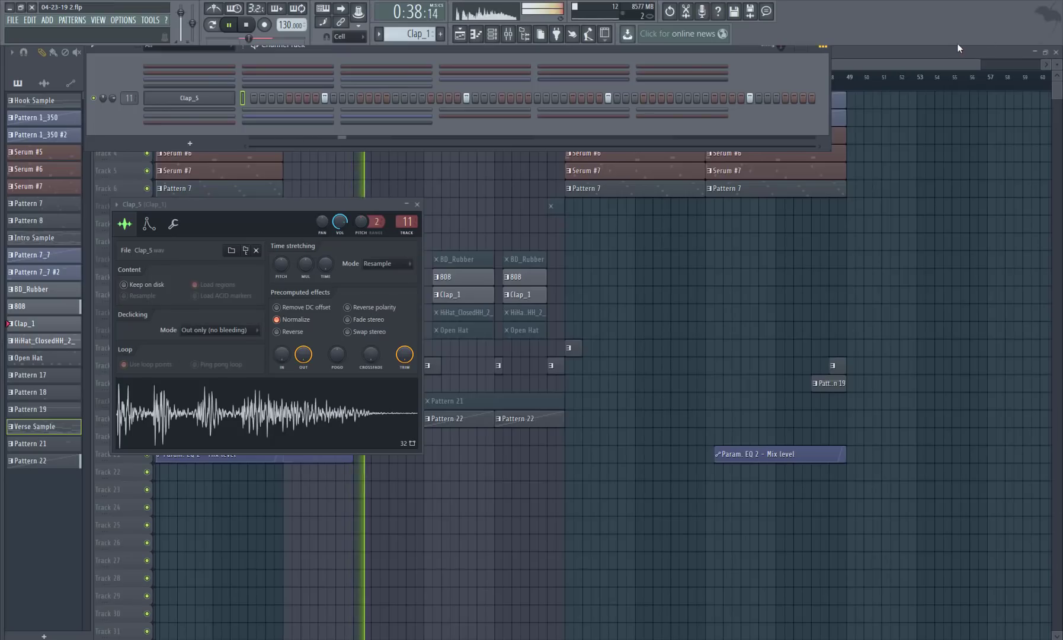
left_click(246, 24)
key("F12")
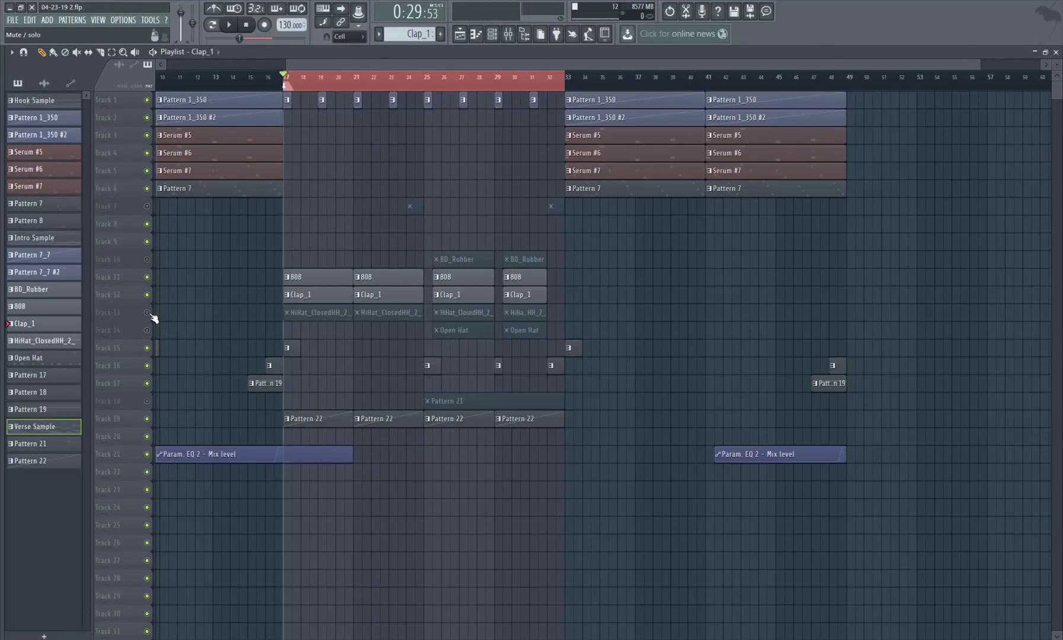
- Unmute the closed hi-hat track and inspect HiHat_ClosedHH_2_'s piano roll notes and sampler settings
double_click(304, 313)
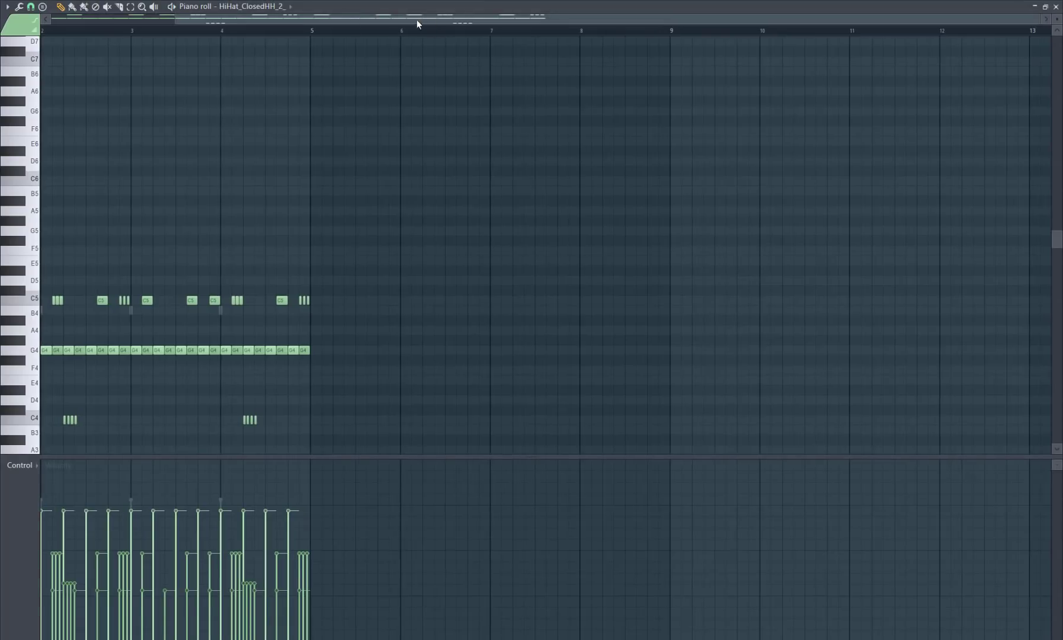
left_click_drag(417, 21, 279, 26)
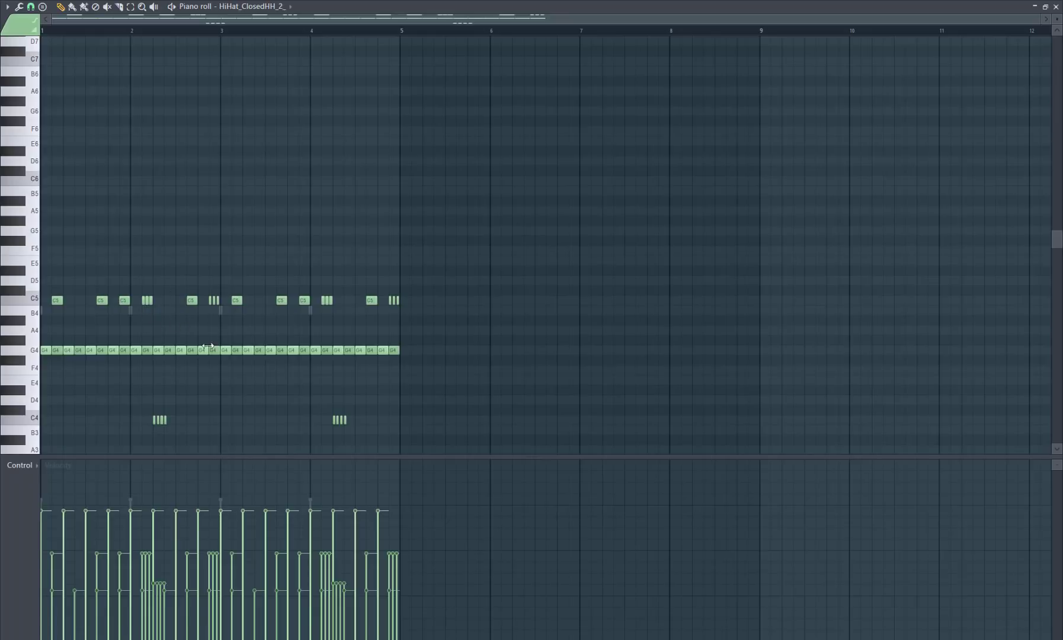
left_click(1056, 6)
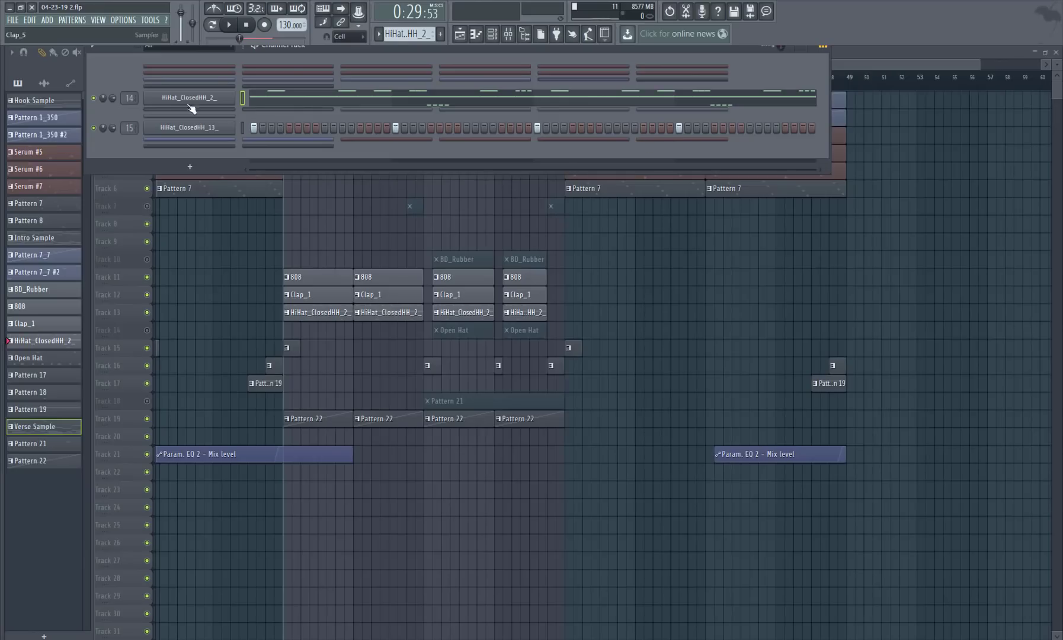
left_click(190, 99)
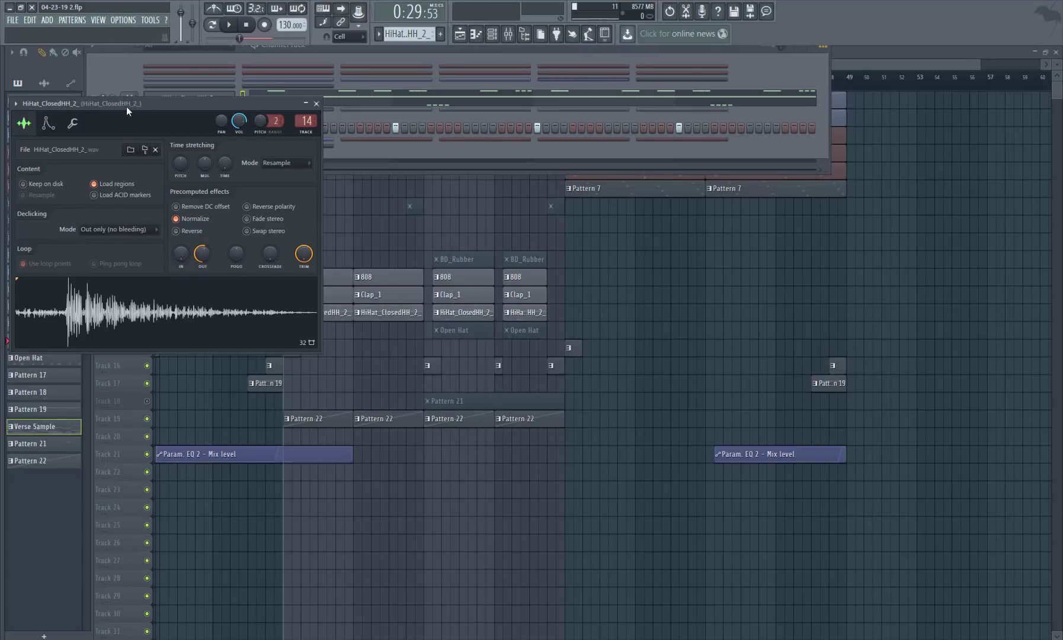
left_click(316, 103)
- Play the verse with the HiHat_ClosedHH_13_ channel muted while viewing HiHat_ClosedHH_2_'s notes in the piano roll, and stop playback
key("space")
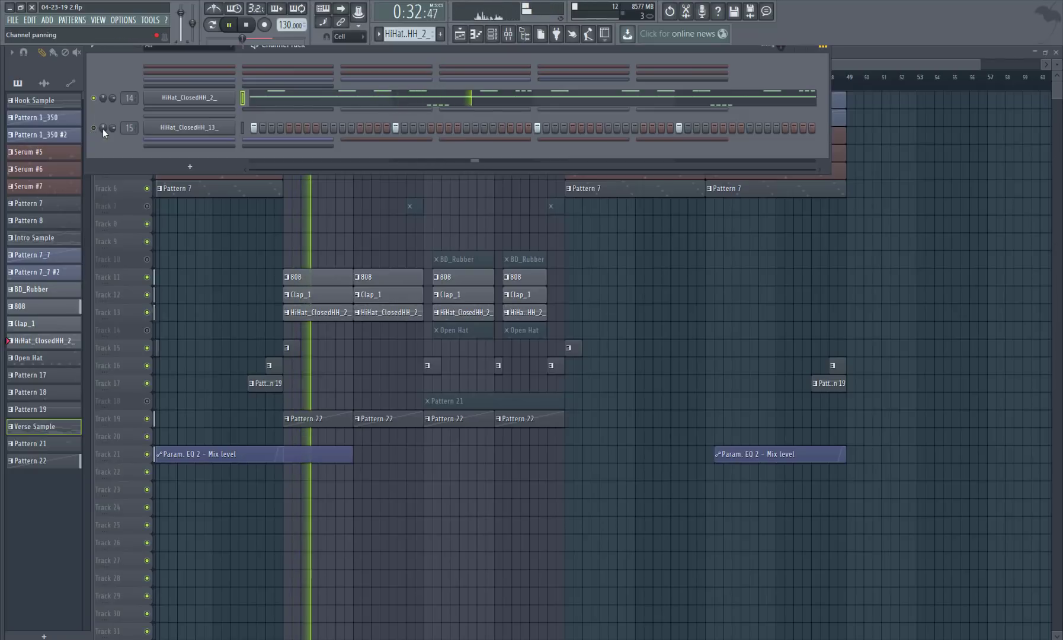
left_click(320, 92)
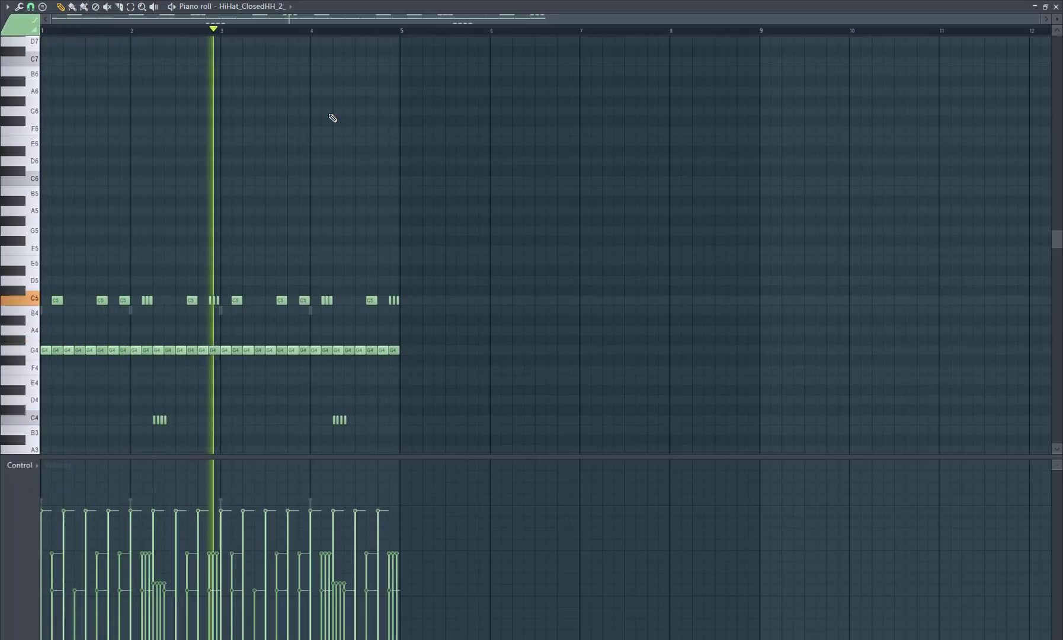
left_click(1056, 6)
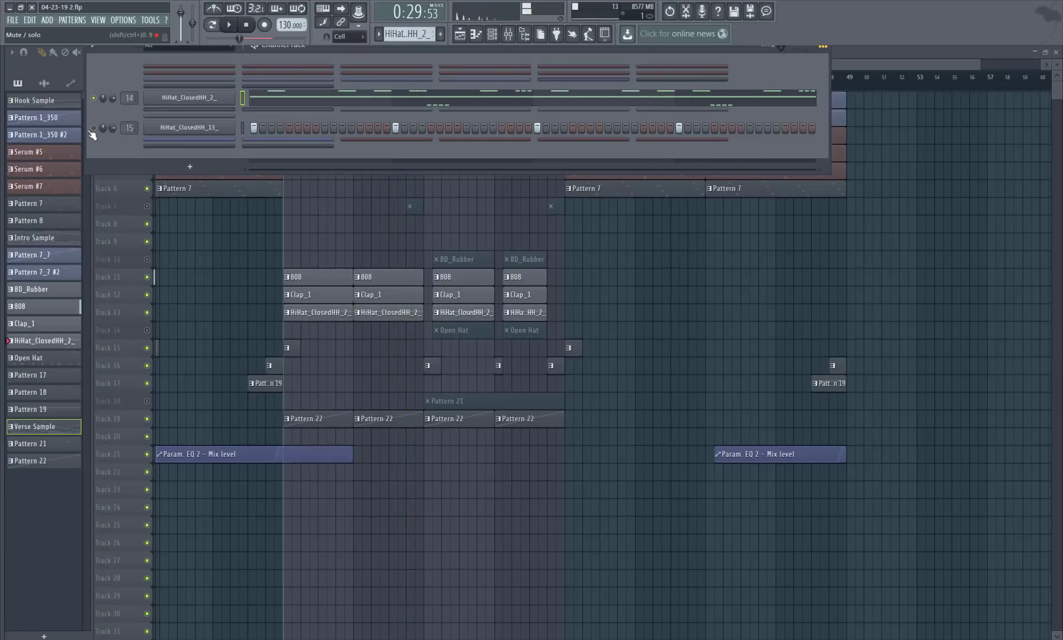
- Inspect the HiHat_ClosedHH_13_ channel's sampler settings and view its notes in the piano roll
left_click(181, 128)
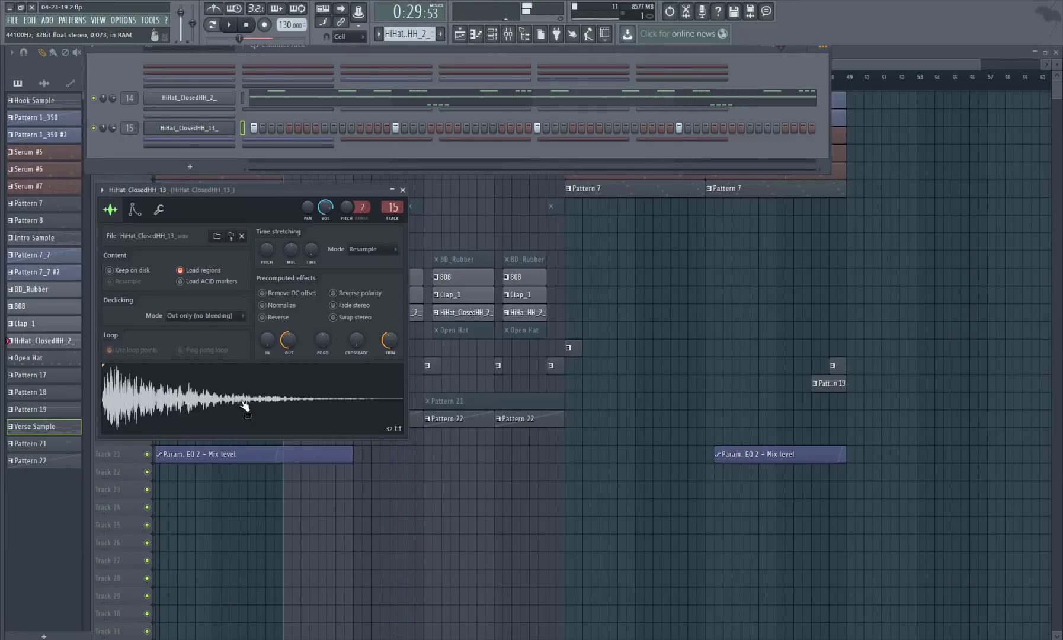
right_click(219, 128)
left_click(244, 130)
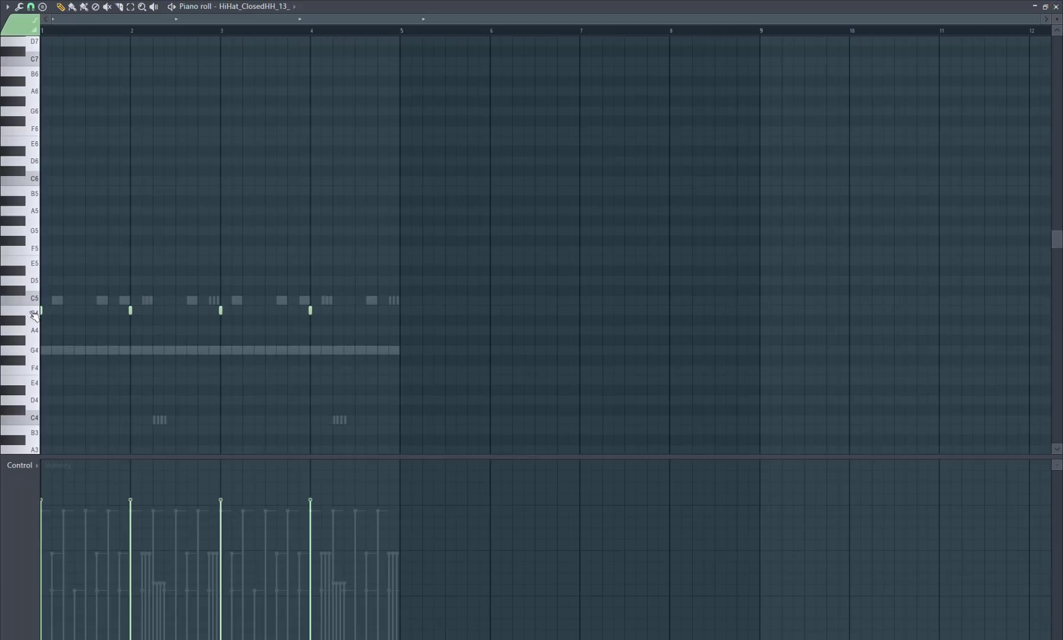
- Leave the HiHat_ClosedHH_13_ piano roll, play the verse in the playlist, and stop playback
left_click(1056, 8)
key("space")
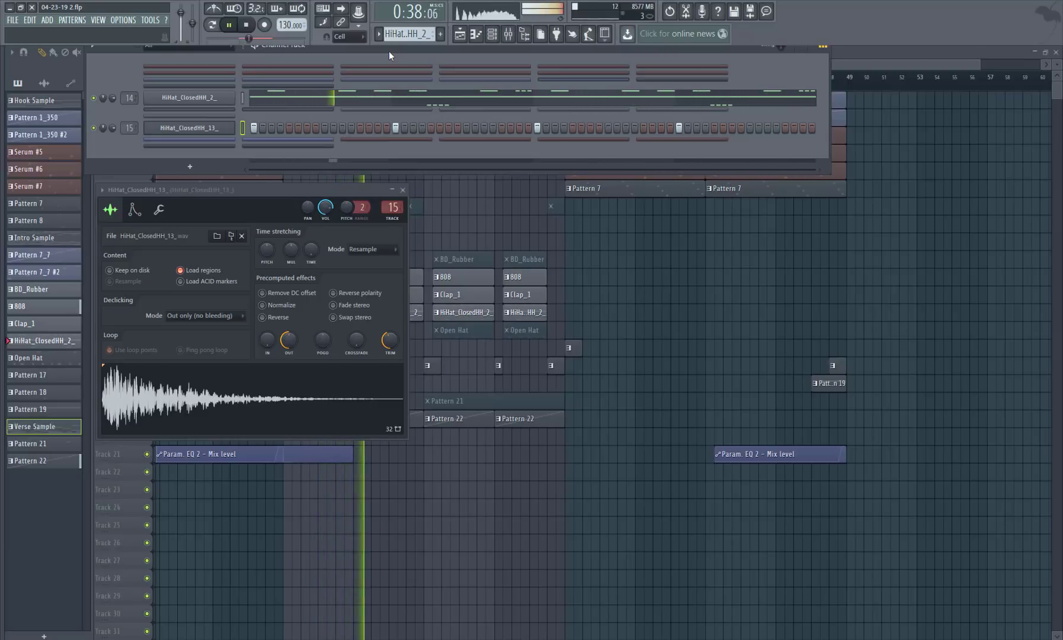
left_click(654, 315)
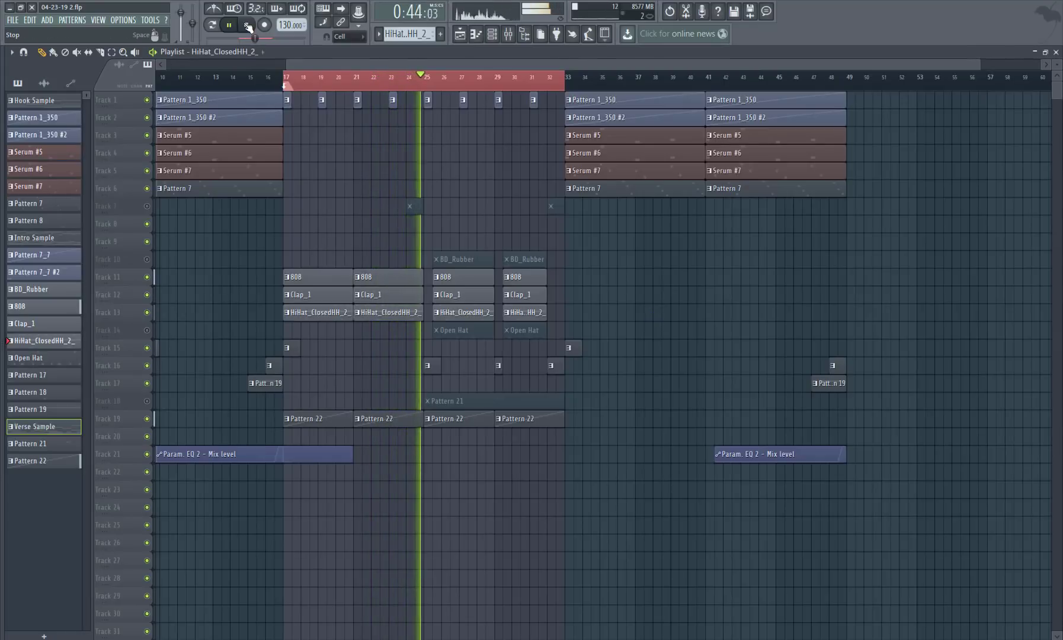
key("space")
- Open Pattern 8 from the playlist, inspect the Vox_Yard2 channel's sampler settings, and return to the playlist
double_click(414, 205)
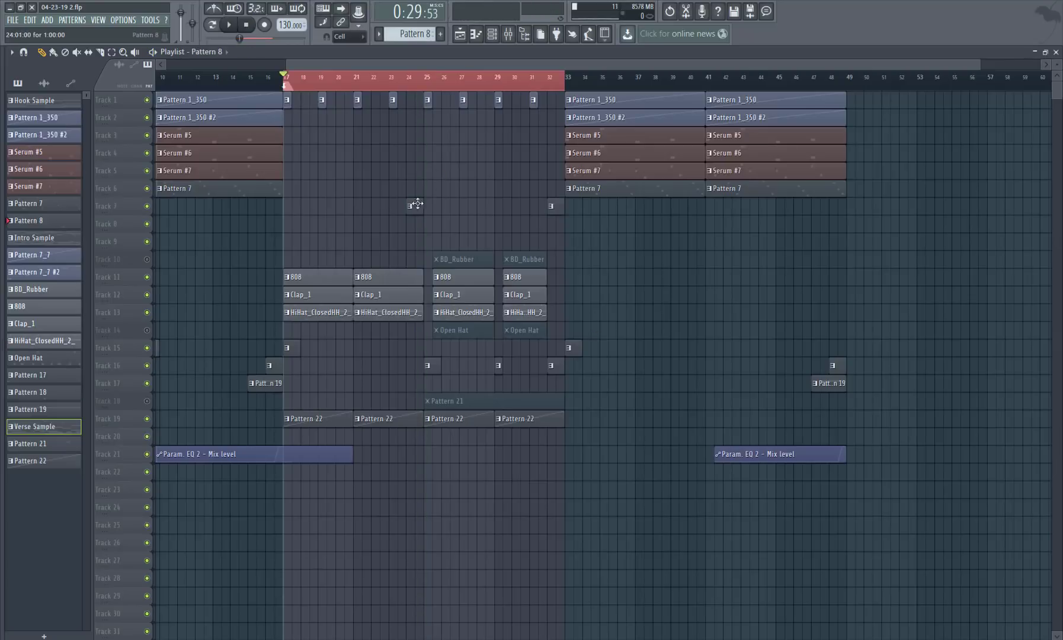
left_click(1057, 7)
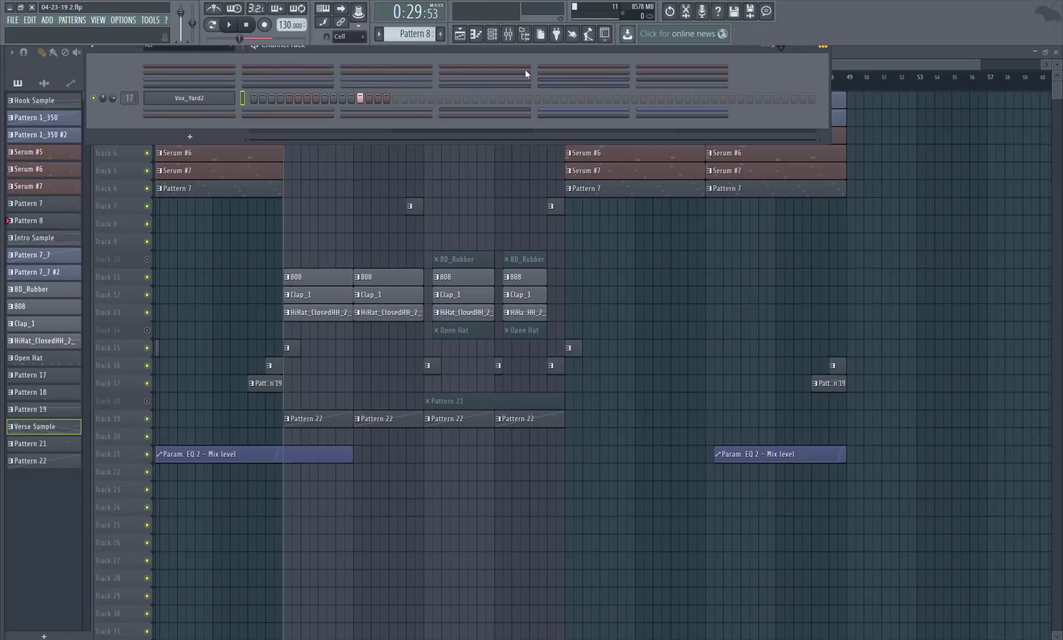
left_click(201, 102)
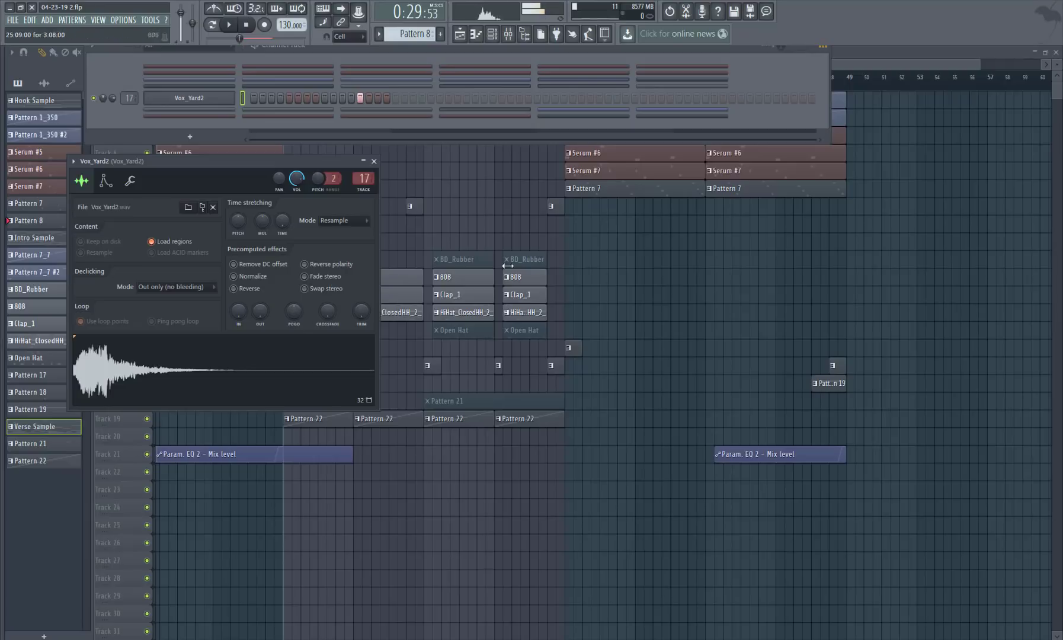
key("F5")
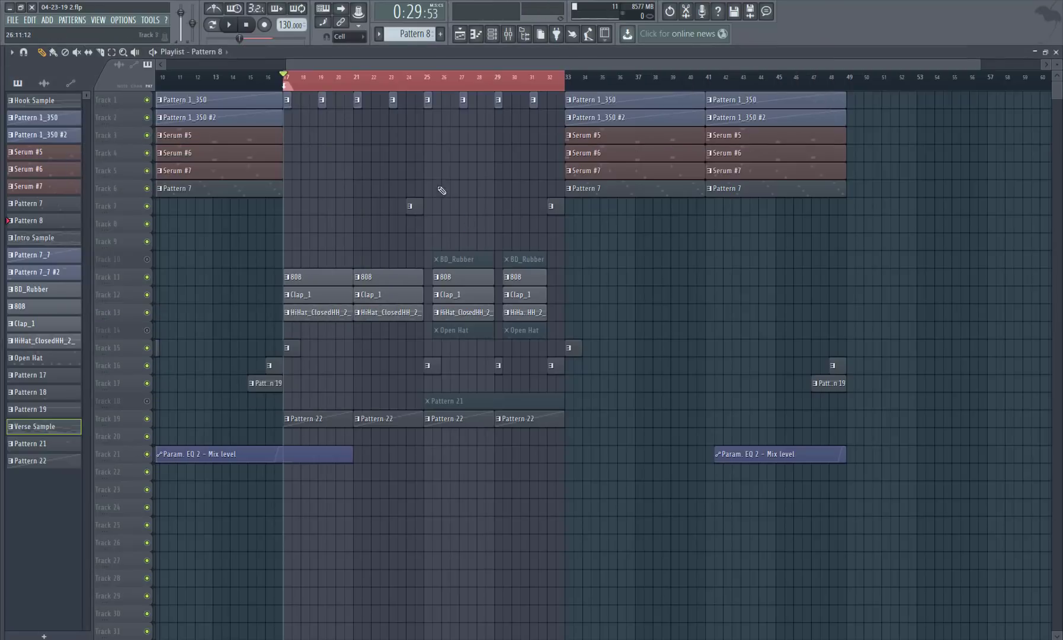
- Play the verse from about bar 23 and unmute the BD_Rubber track during playback
left_click(389, 76)
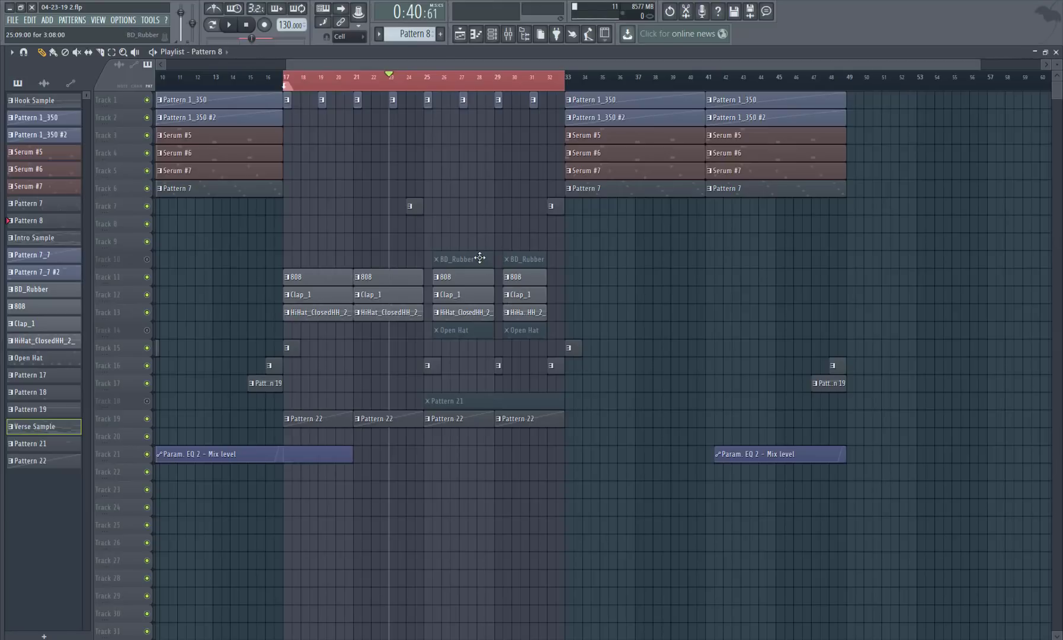
key("space")
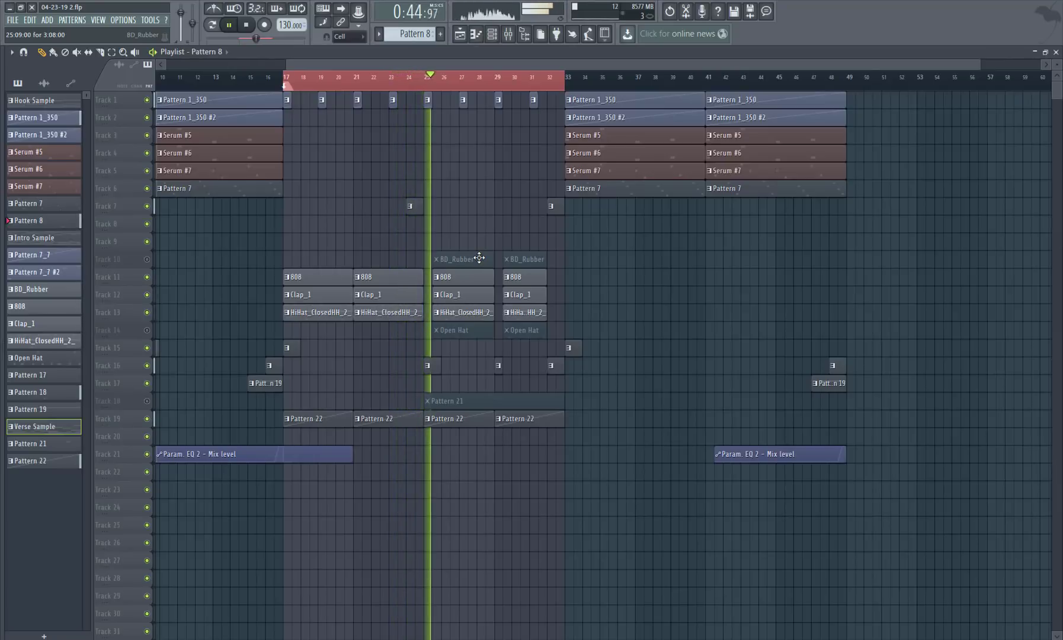
left_click(147, 259)
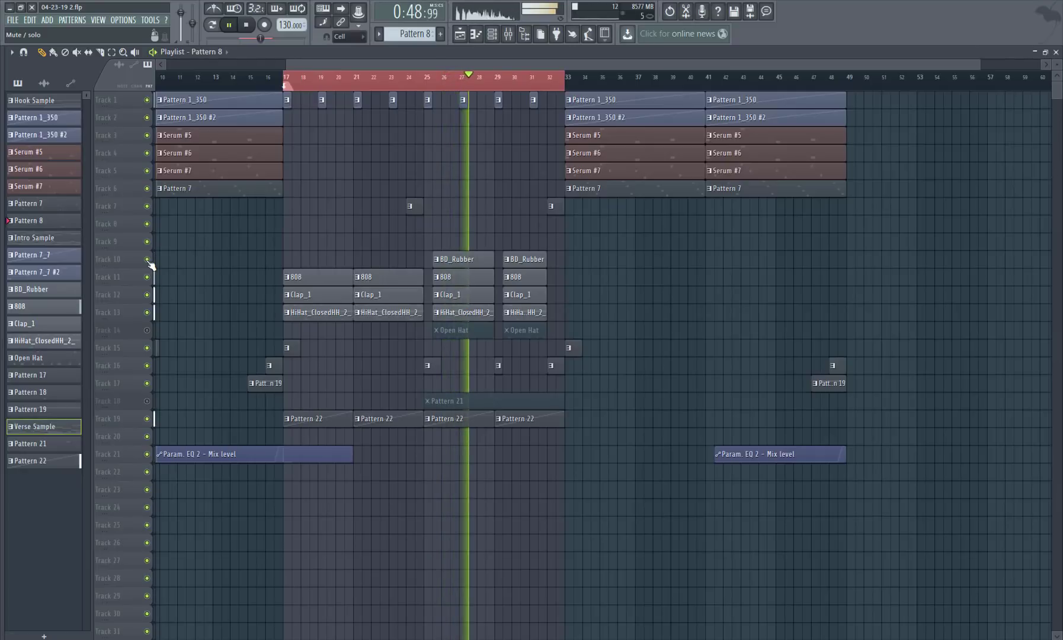
- View BD_Rubber's notes in the piano roll during playback, stop playback, and reopen the notes briefly
double_click(455, 262)
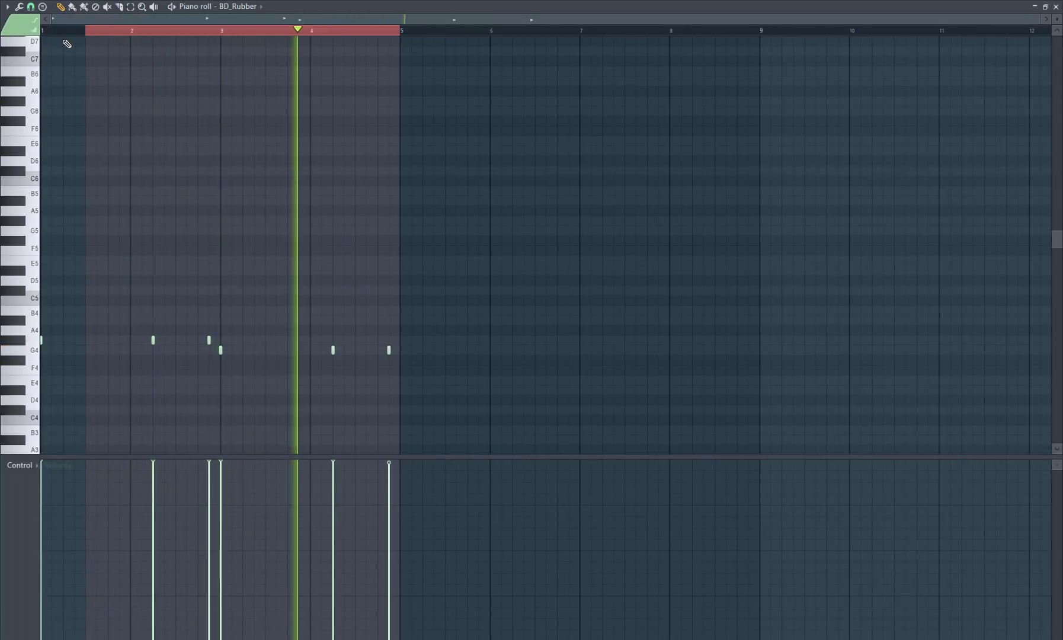
key("space")
left_click(1056, 7)
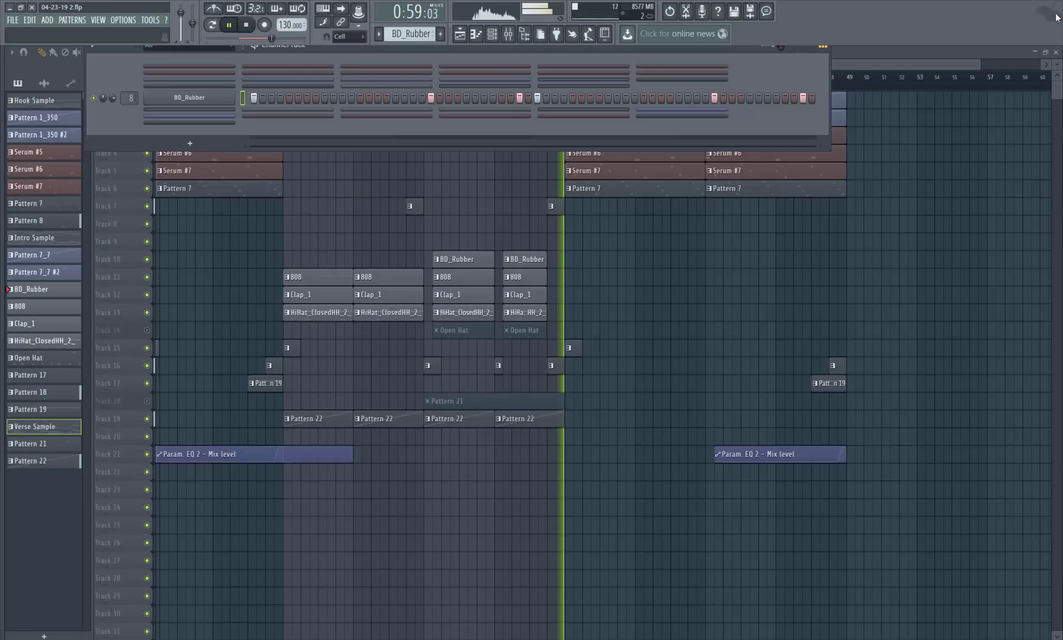
key("F6")
double_click(463, 254)
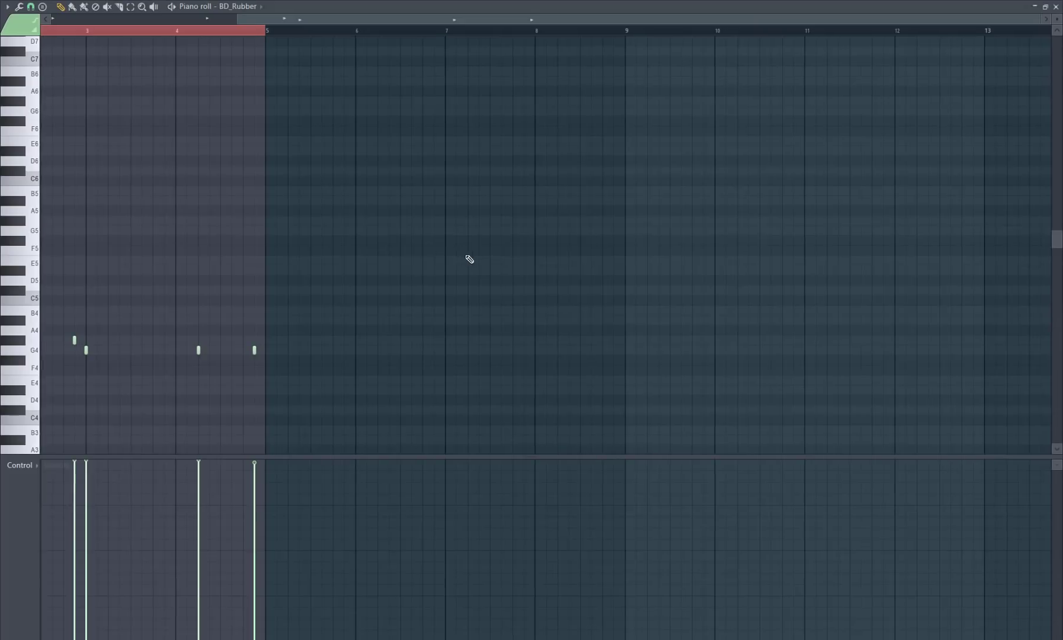
left_click(1054, 6)
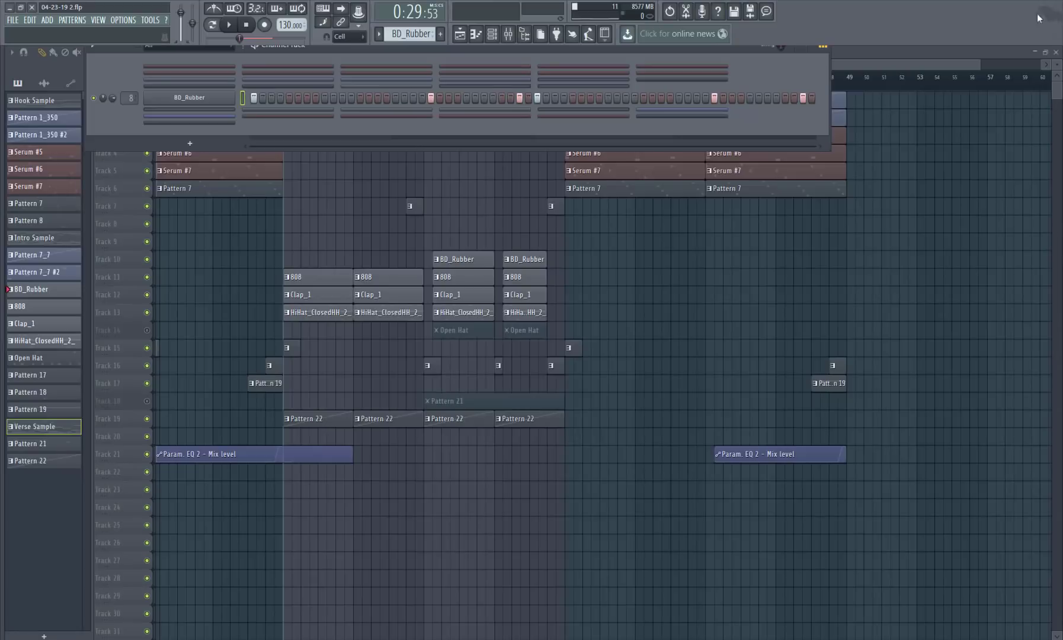
- Inspect the BD_Rubber channel's sampler settings, view its pattern from bar 1 in the piano roll, and return to the playlist
left_click(221, 99)
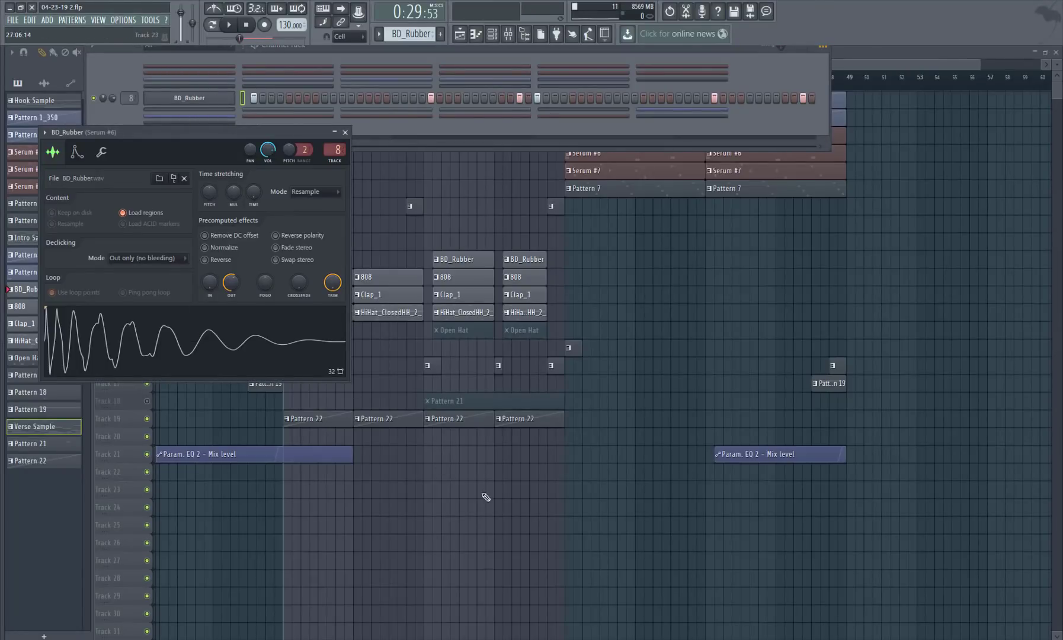
left_click(459, 264)
double_click(464, 259)
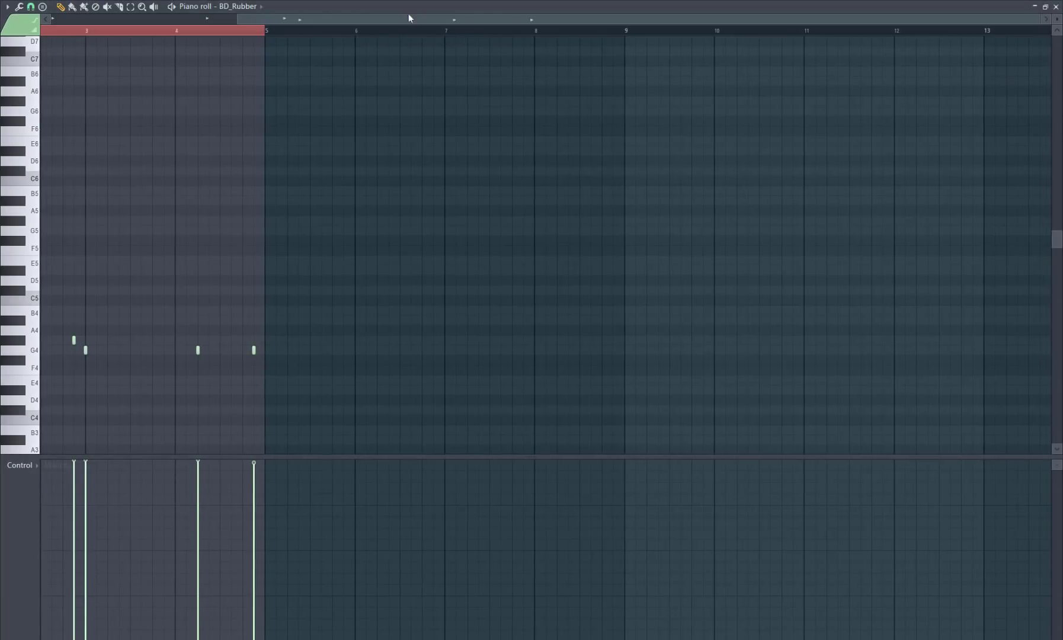
left_click_drag(409, 19, 160, 44)
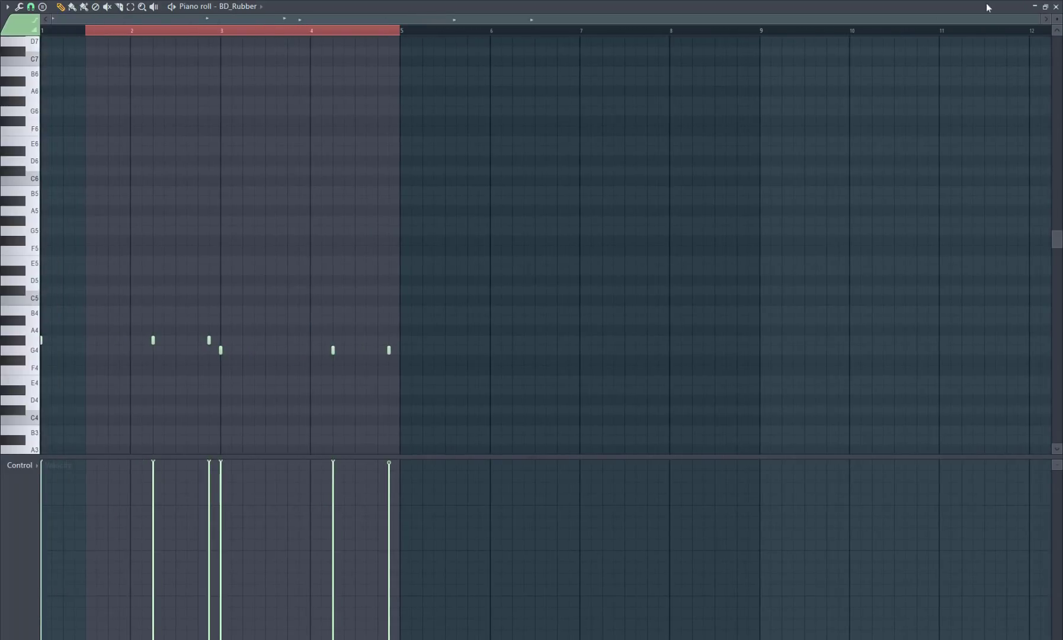
left_click(1057, 6)
key("F6")
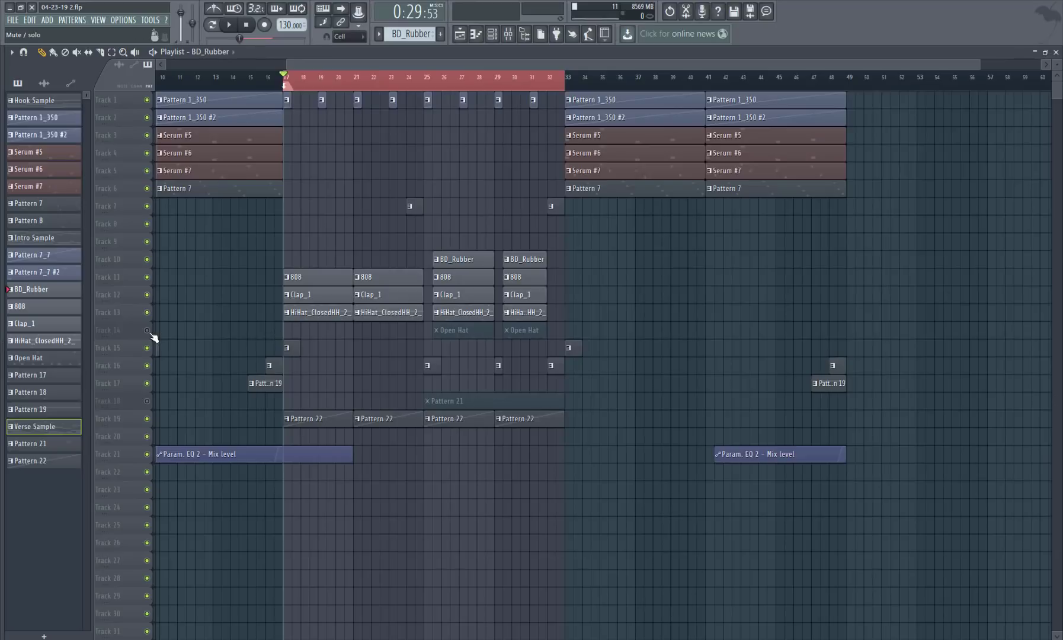
- Unmute the Open Hat track, view HiHat_OpenHH_1_'s notes in the piano roll, and set the playlist position to bar 25
double_click(439, 332)
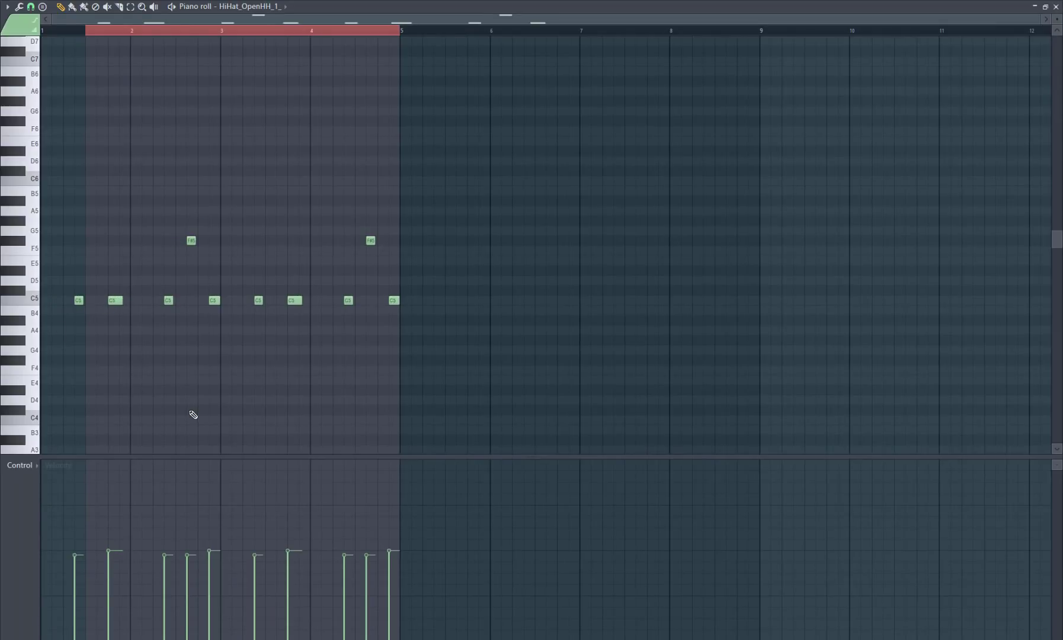
left_click(1056, 6)
key("F6")
left_click(433, 86)
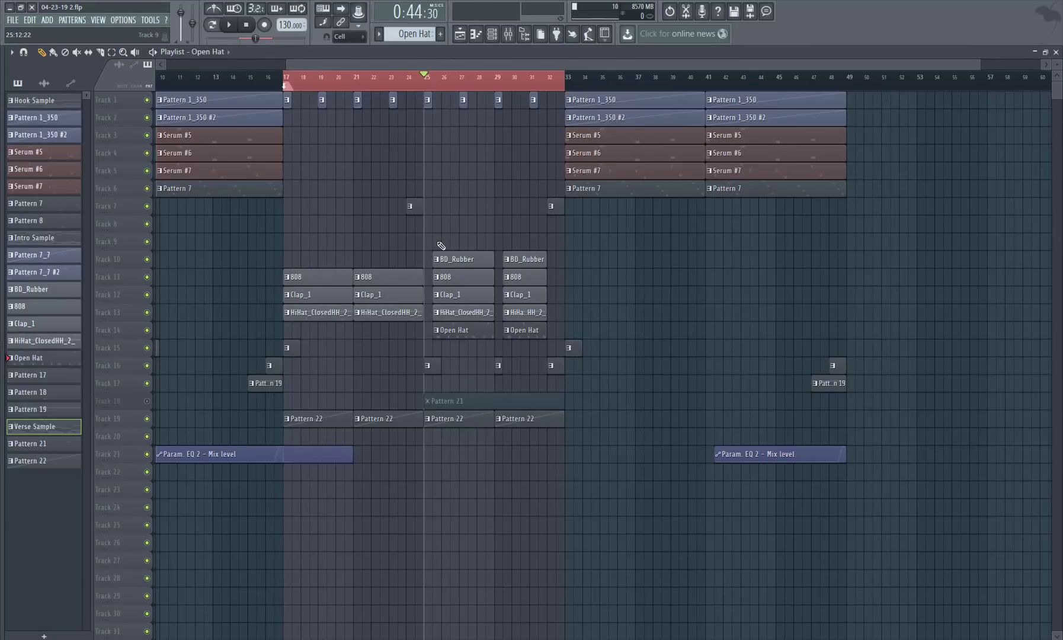
- Examine where the drum clips from BD_Rubber to Open Hat start after bars 25 and 29, relative to the Pattern 18 clips
left_click_drag(438, 242, 437, 350)
left_click_drag(521, 243, 523, 354)
left_click_drag(979, 64, 579, 94)
left_click_drag(440, 198, 468, 339)
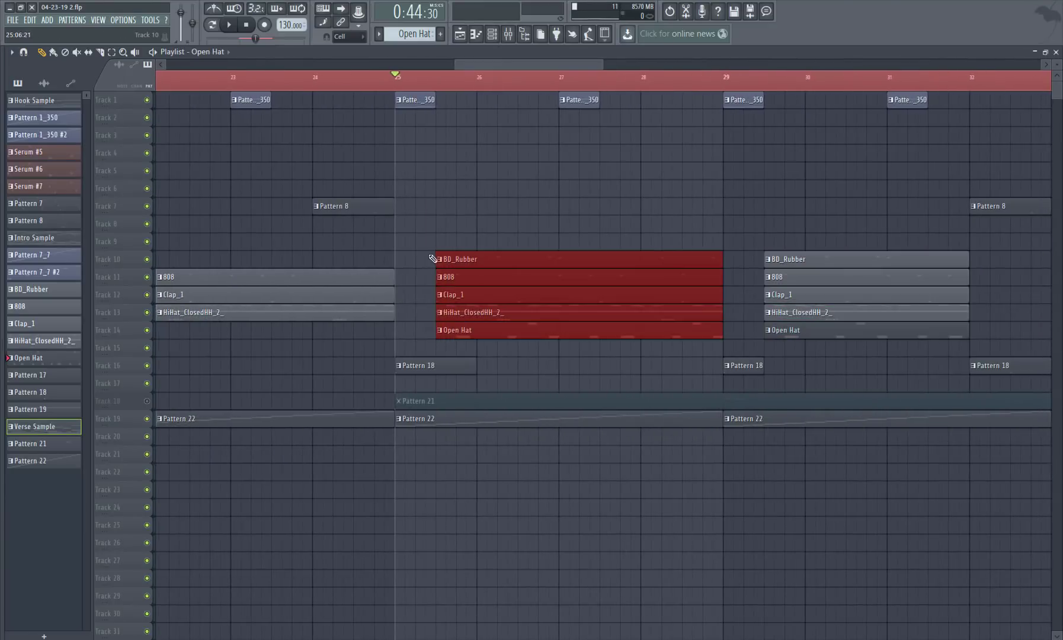
left_click(438, 258)
left_click(443, 240)
mouse_move(436, 265)
left_mouse_down()
mouse_move(388, 267)
mouse_move(432, 264)
left_mouse_up()
left_click(441, 220)
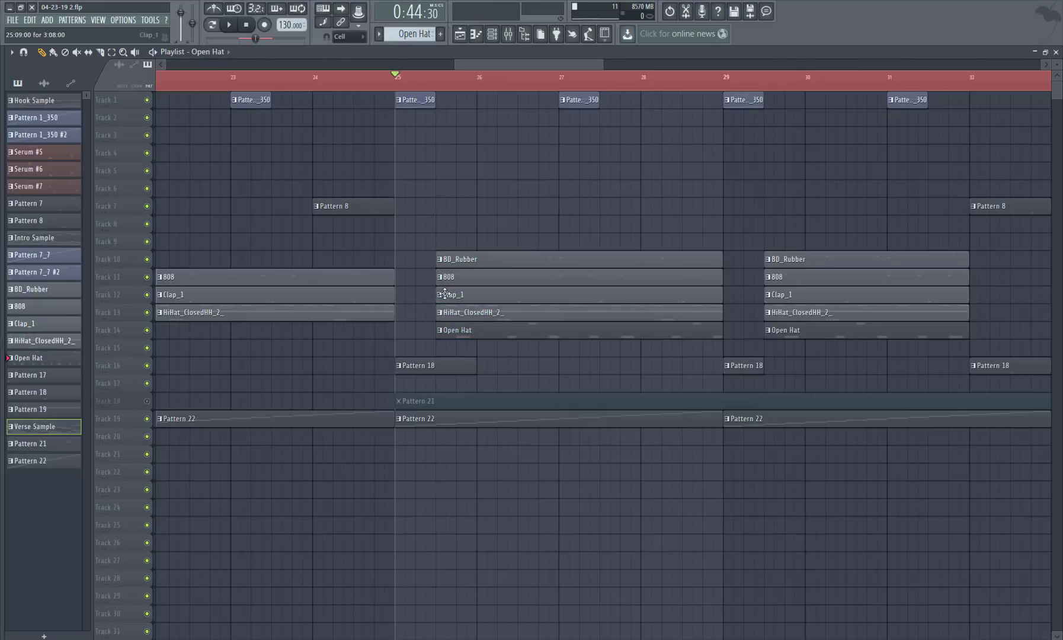
left_click(460, 364)
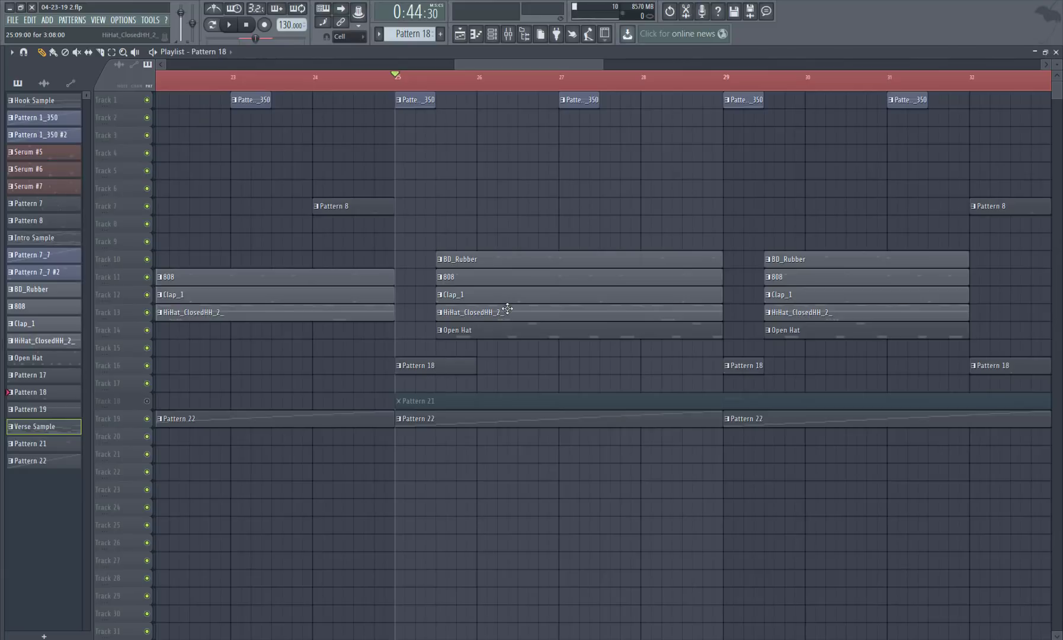
- Play the second half of the verse from bar 24 with the open hat included, and stop playback
left_click(328, 89)
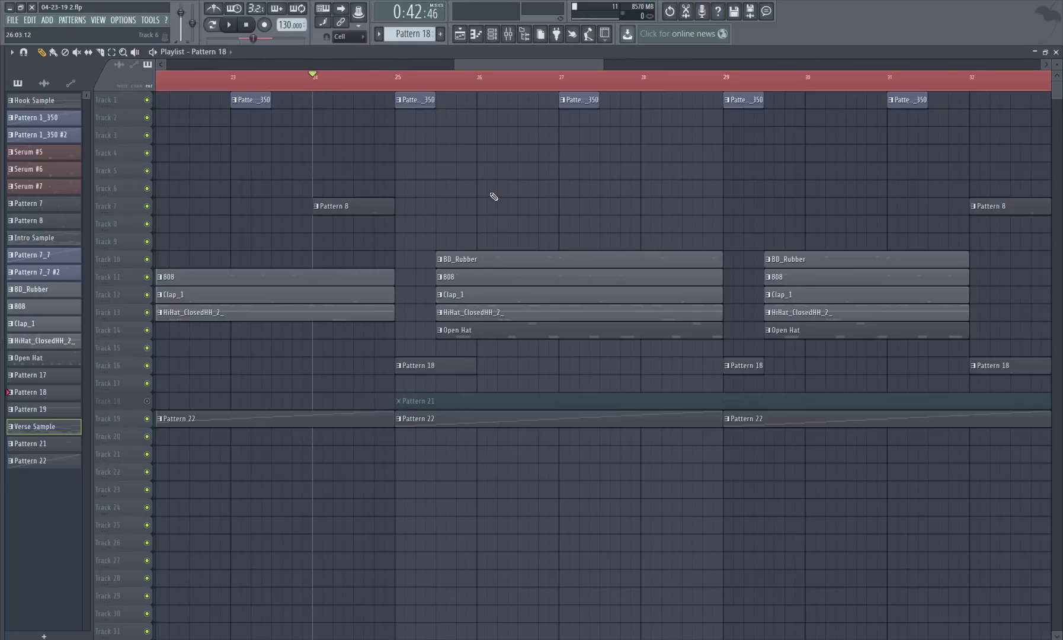
key("space")
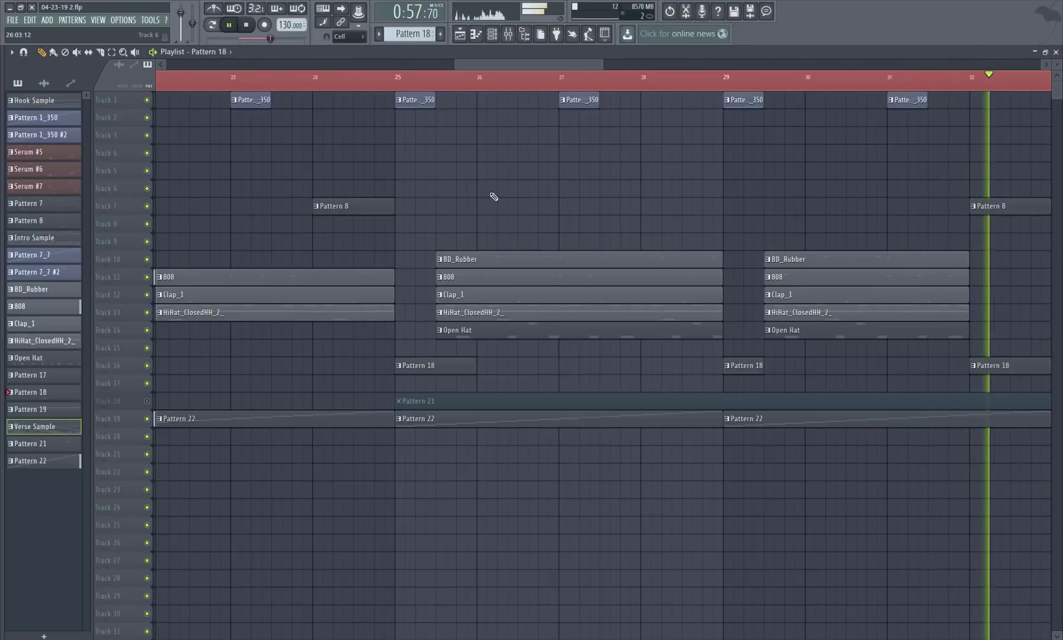
key("space")
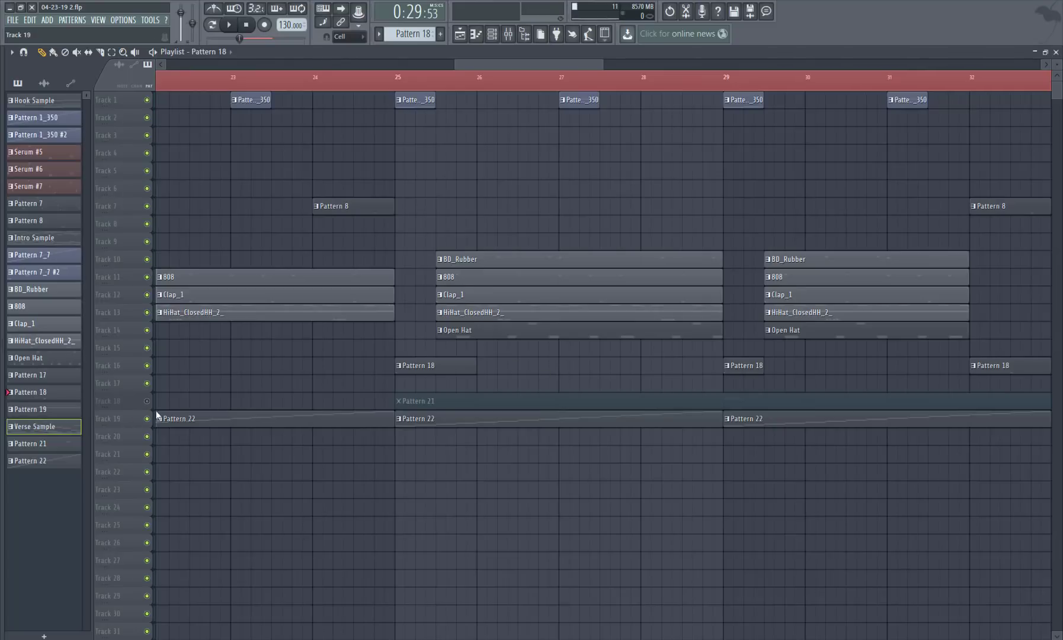
- Unmute the Pattern 21 track, view its Serum notes, and inspect Serum's HT Lo Fi Brass Hit preset
double_click(498, 396)
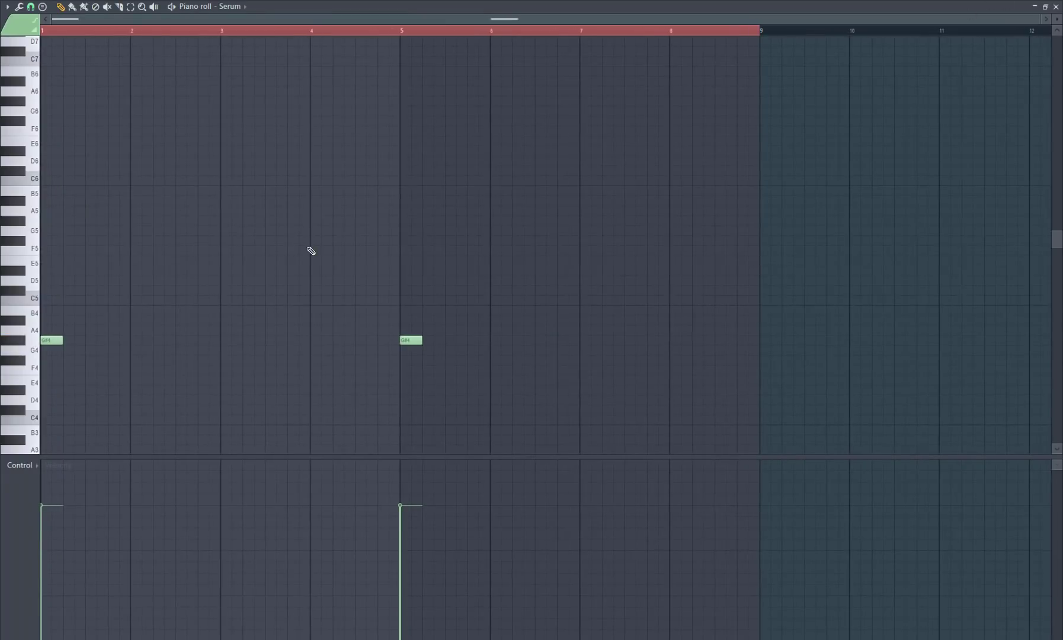
left_click(1056, 7)
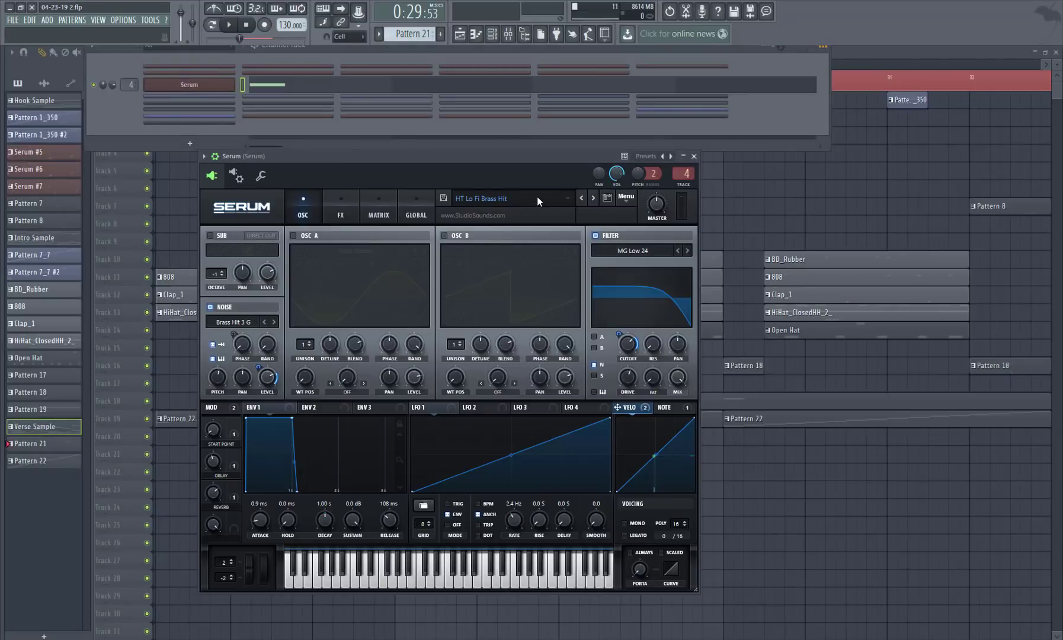
left_click(694, 157)
right_click(629, 504)
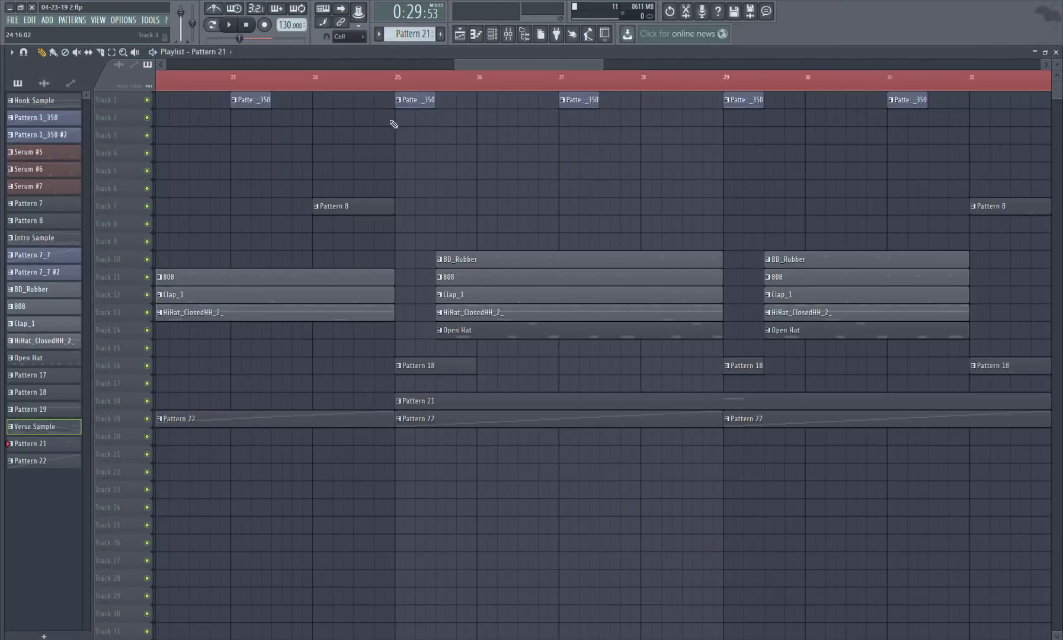
- Play the verse from midway through bar 24 while viewing Pattern 21's Serum notes, and return to the playlist
left_click(353, 87)
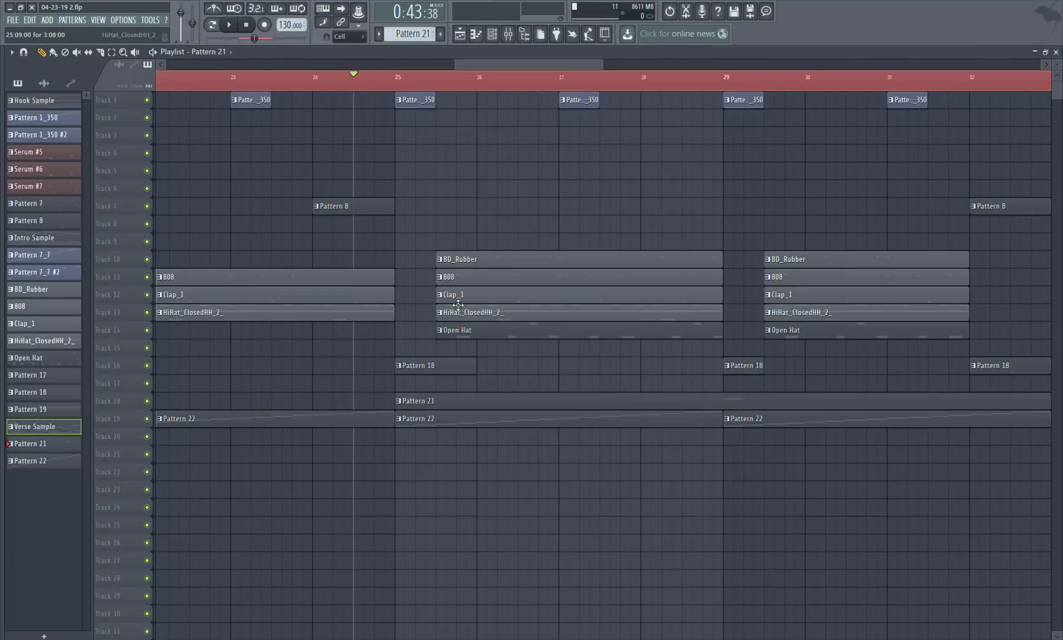
key("space")
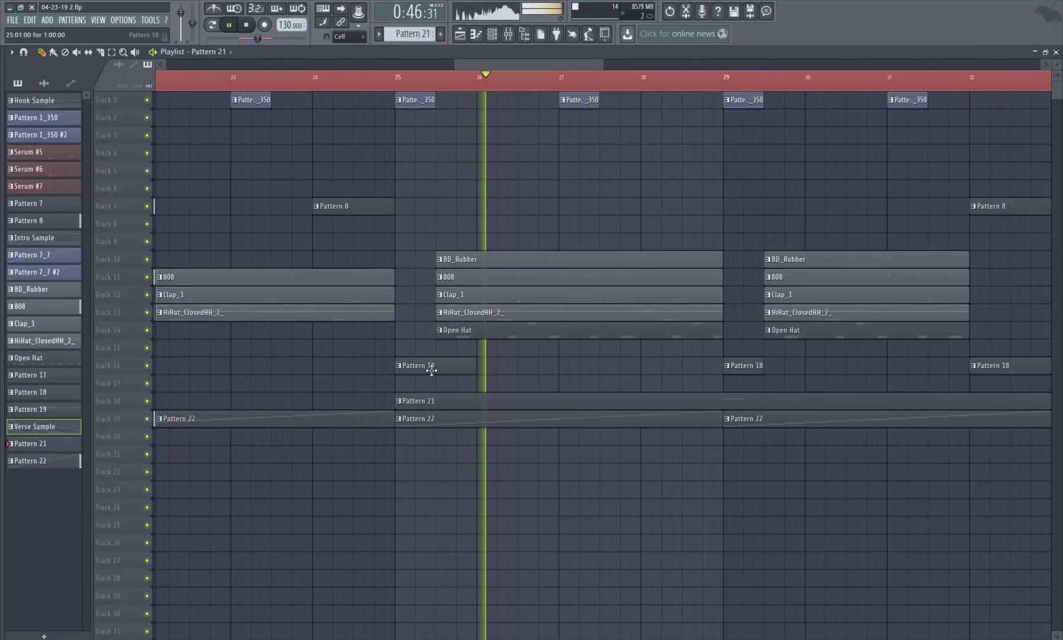
double_click(430, 411)
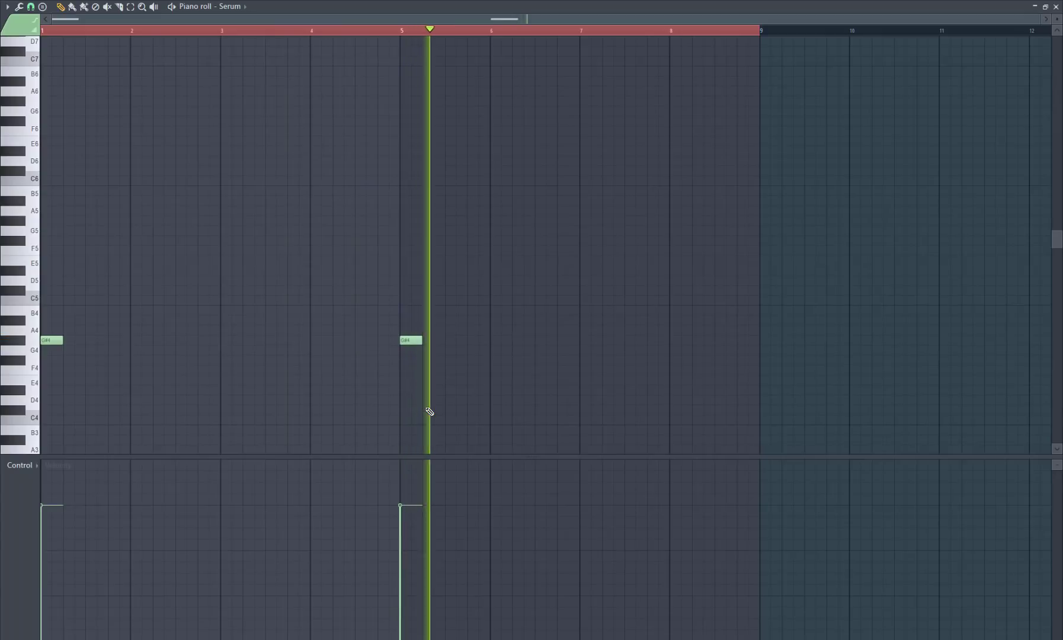
left_click(1057, 6)
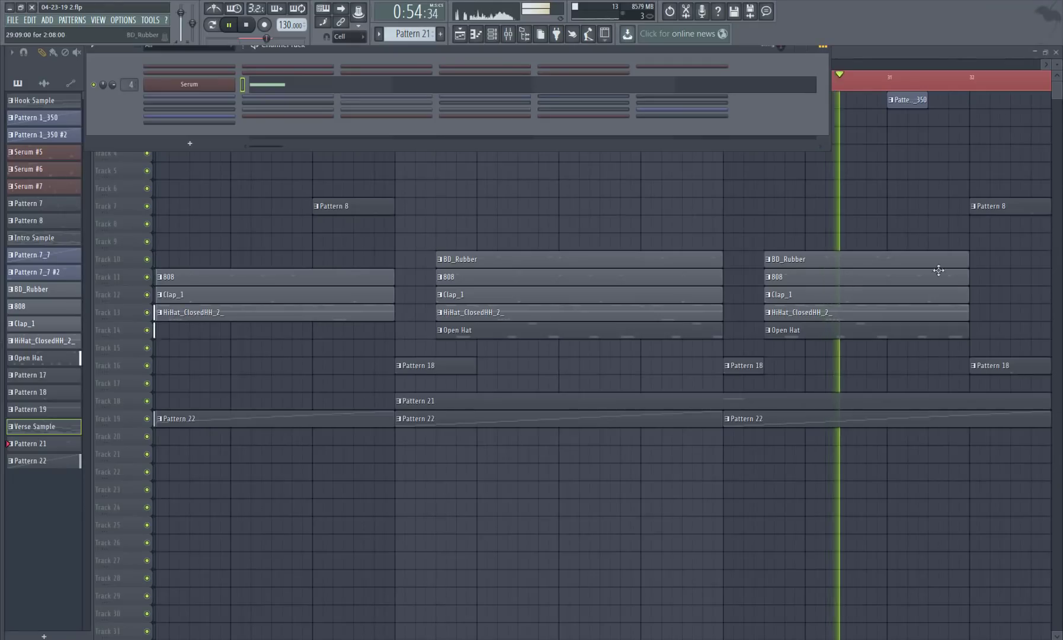
right_click(865, 370)
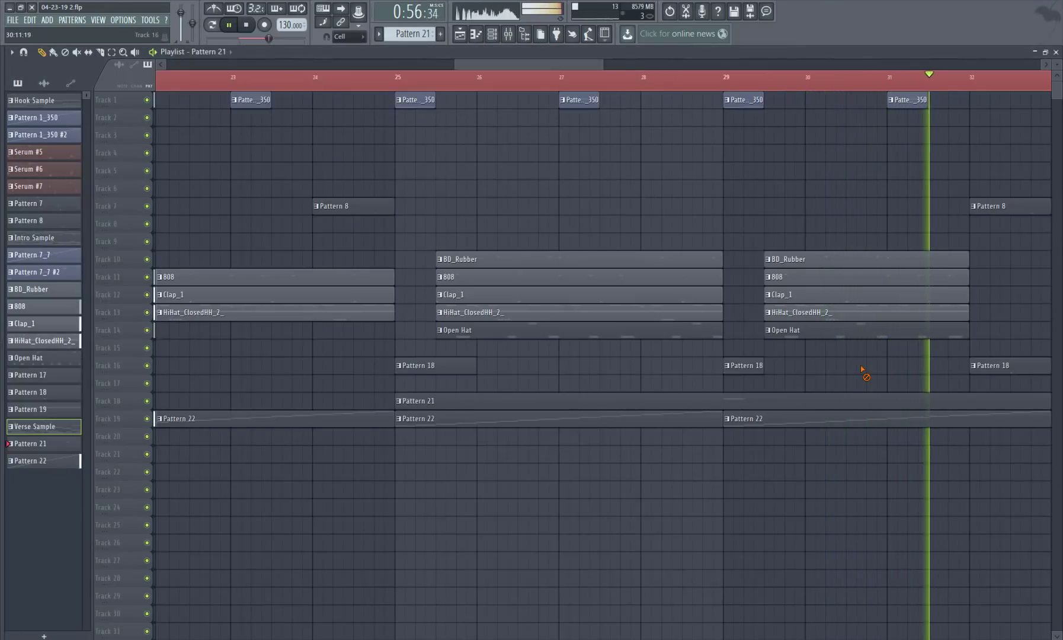
- Show the whole arrangement in the playlist and mark the verse section from bar 17 to bar 33
left_click_drag(603, 64, 1042, 144)
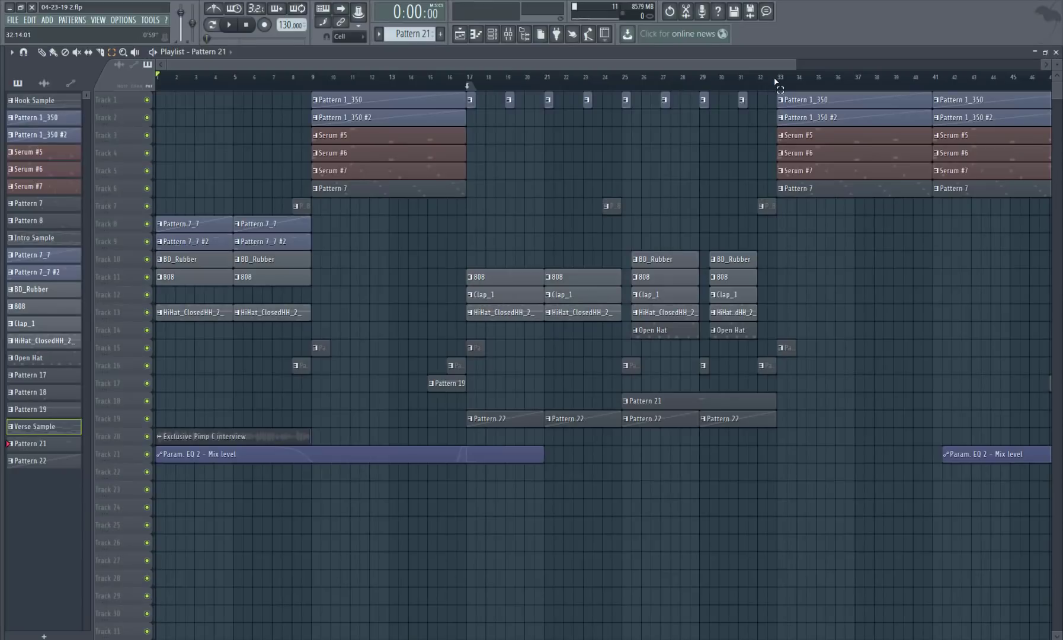
left_click_drag(773, 79, 476, 123)
left_click(502, 85, "ctrl")
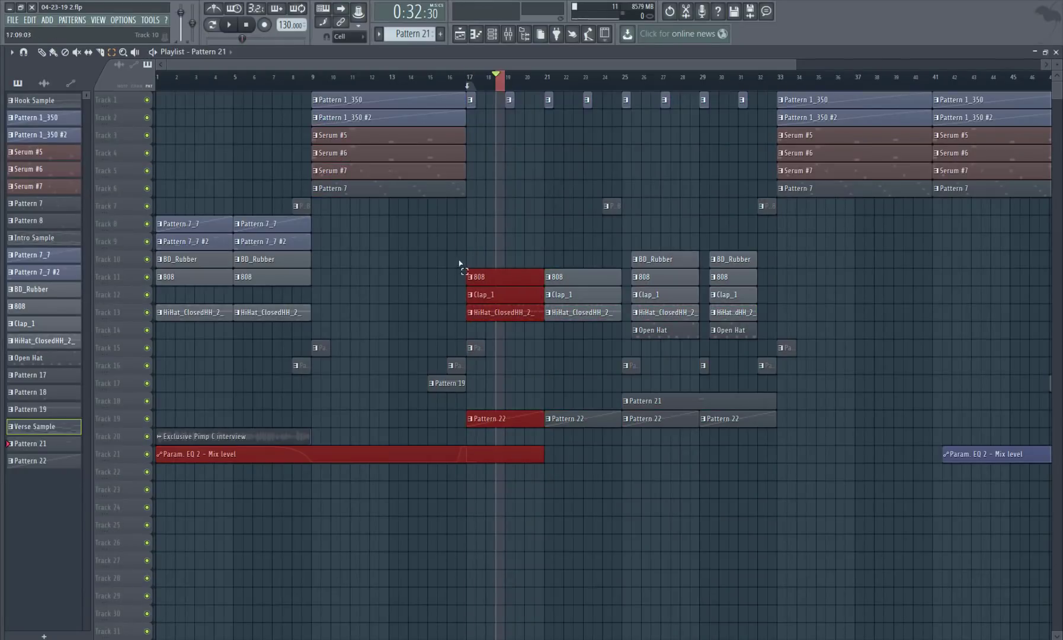
left_click(613, 208, "ctrl")
left_click(640, 242)
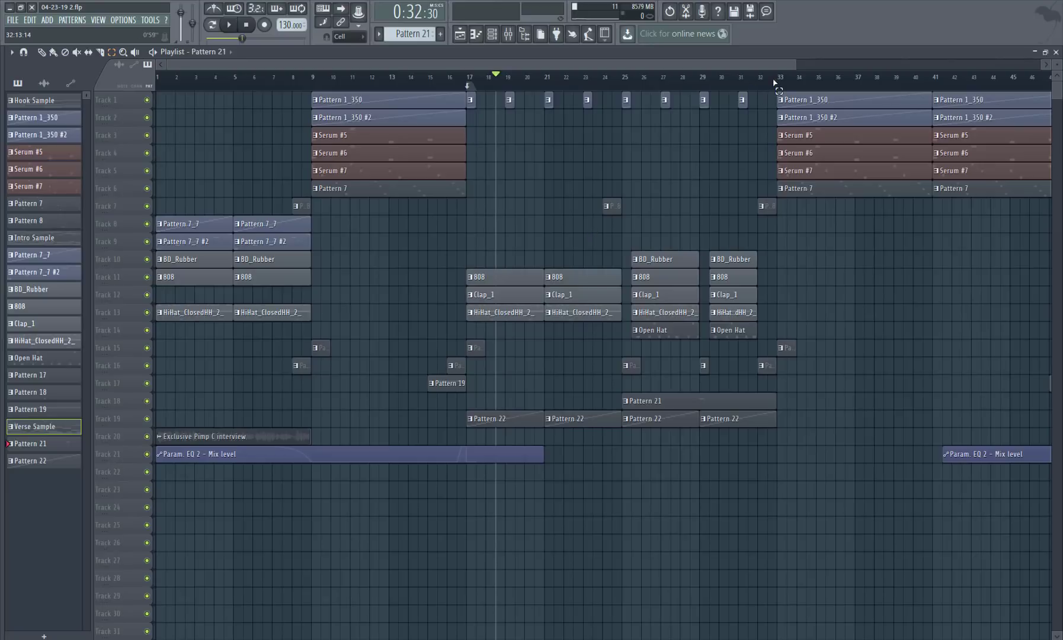
left_click_drag(774, 83, 475, 117)
left_click(519, 83, "ctrl")
- Mark the intro from bar 1 to bar 9 and select its Pattern 7_7 and Pattern 7_7 #2 clips
left_click_drag(309, 81, 152, 109)
left_click(393, 146)
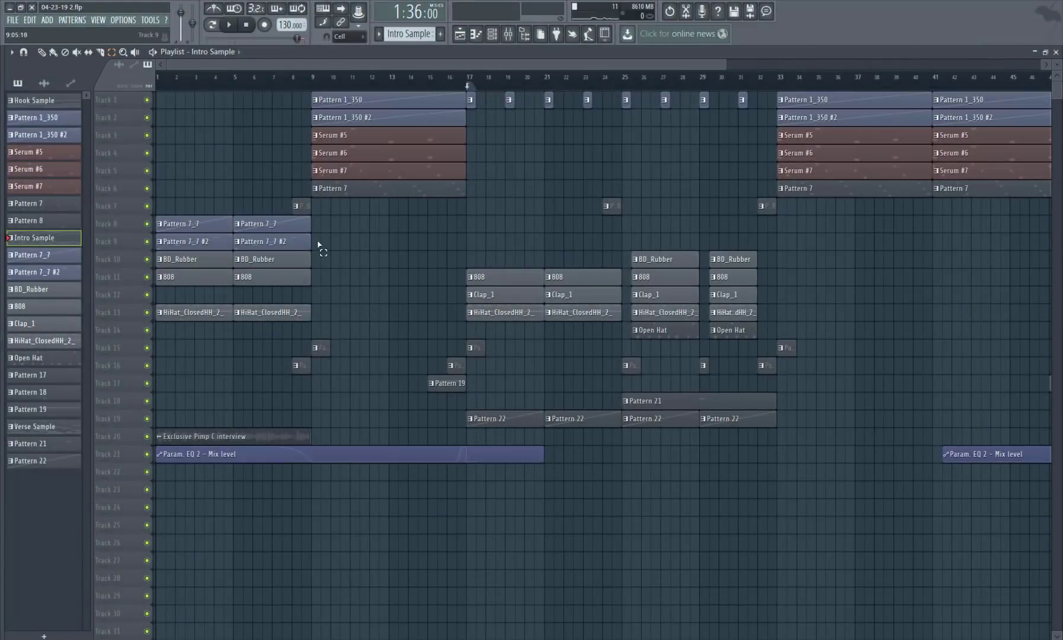
left_click_drag(319, 245, 166, 230)
left_click(342, 249)
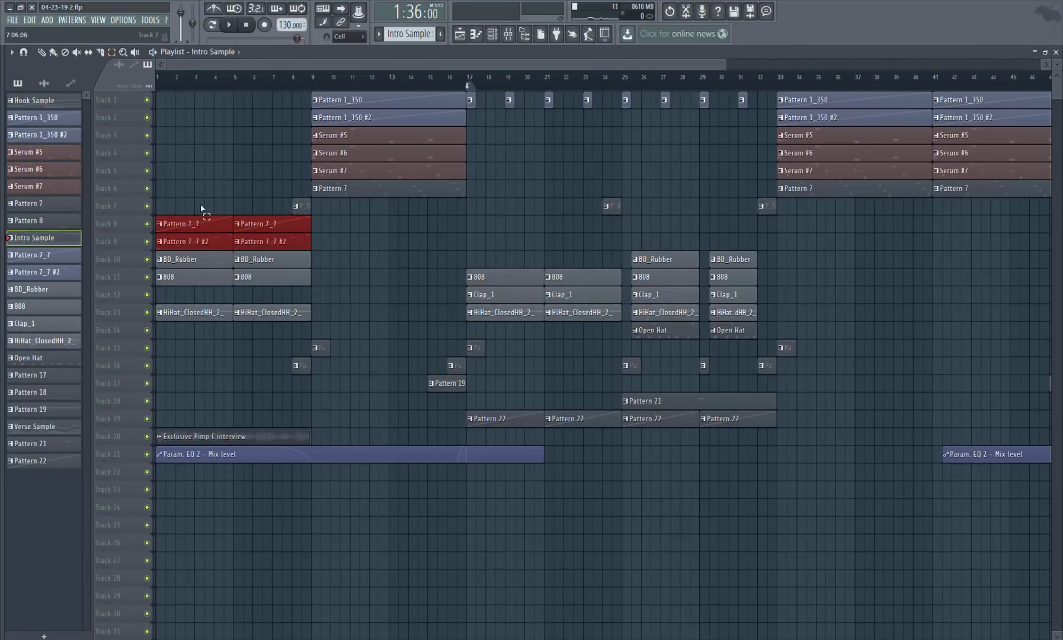
left_click_drag(196, 221, 320, 244)
- Inspect Serum #9's KB High Grand preset and notes in the Intro Sample pattern, and play that layer alone
left_click(1056, 52)
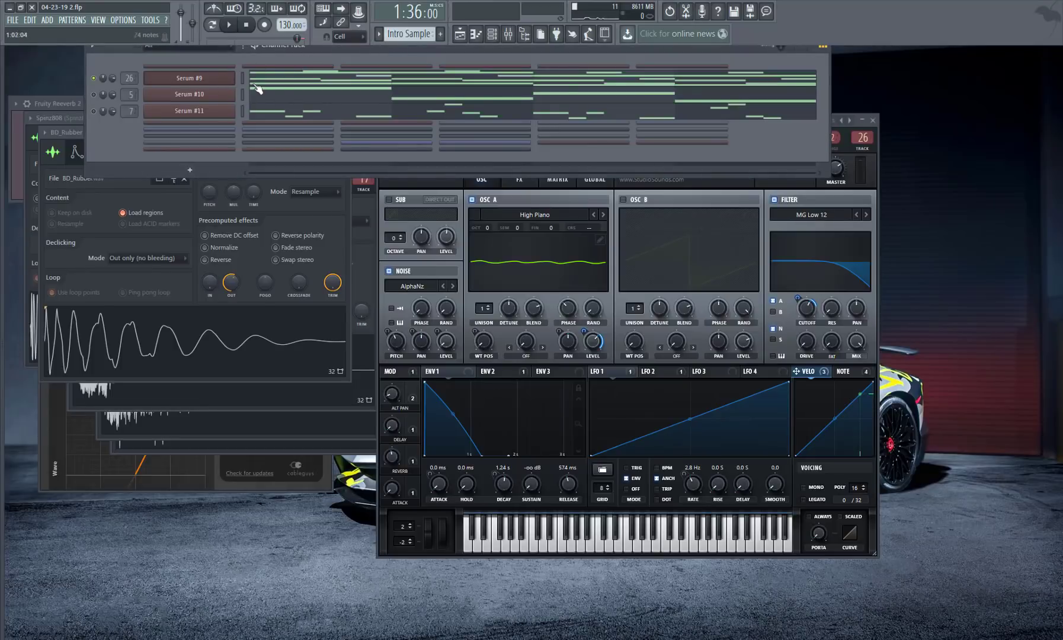
left_click(223, 81)
left_click(223, 81)
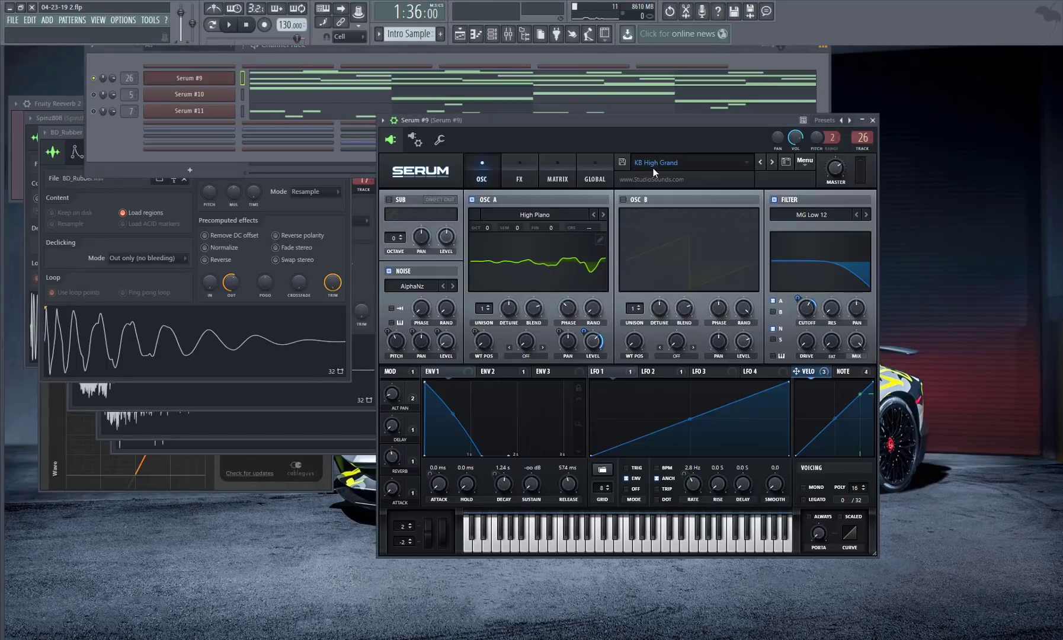
left_click(313, 86)
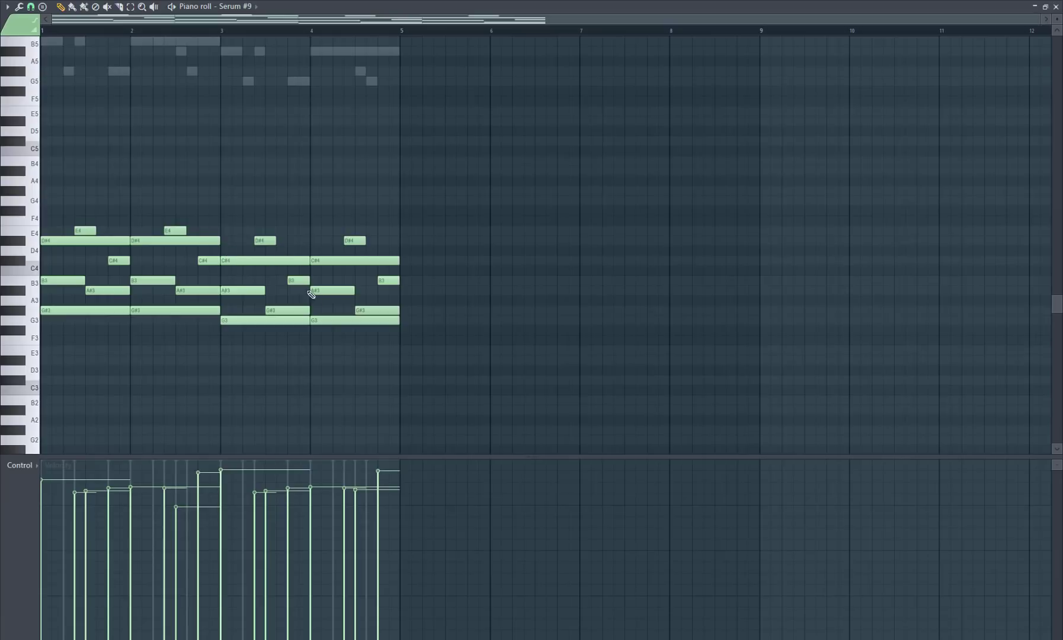
left_click(1056, 7)
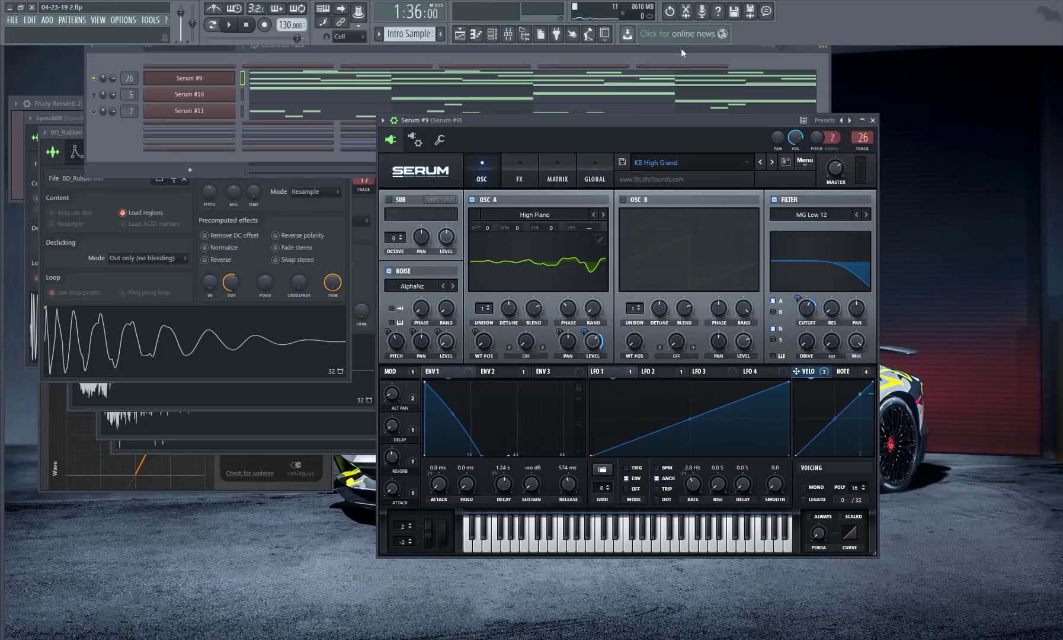
left_click(229, 25)
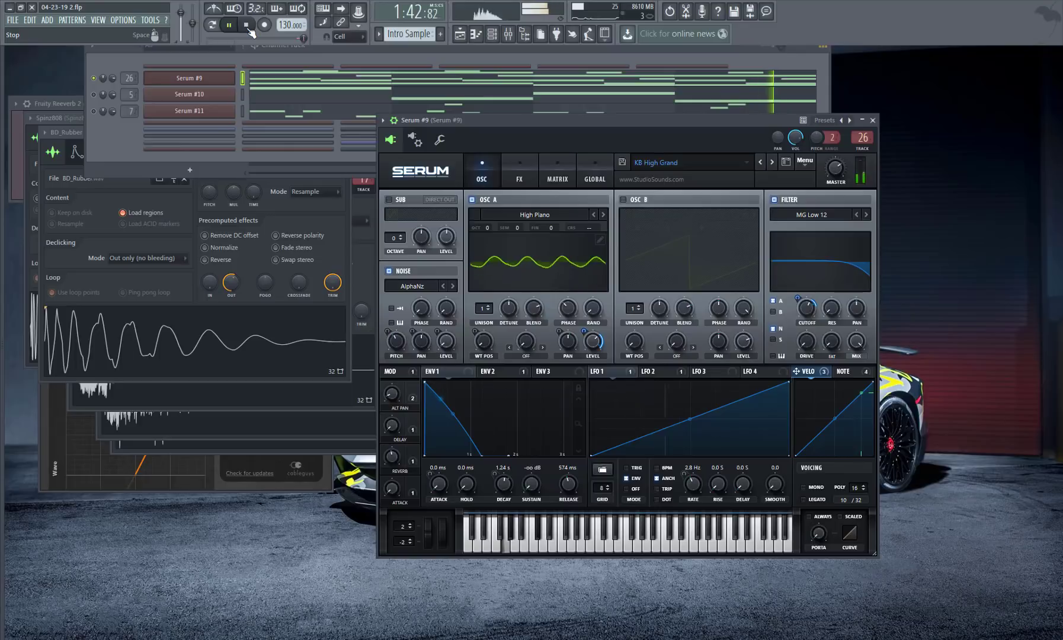
left_click(247, 25)
- Unmute Serum #10, examine its long high notes and KB Organ 1 preset, and close the open Serum windows
left_click(359, 107)
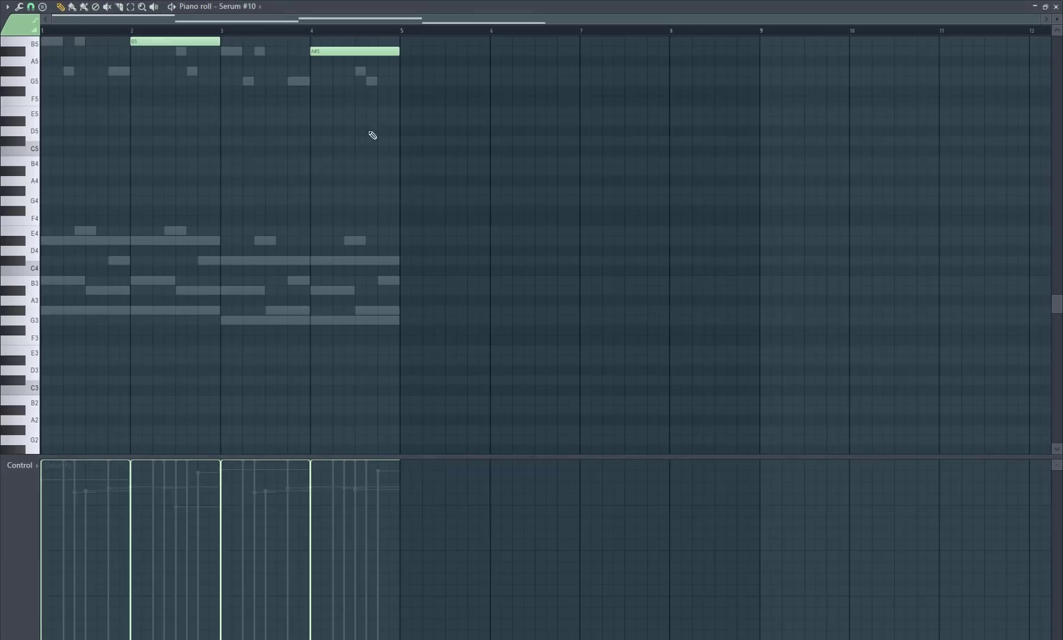
left_click(1056, 7)
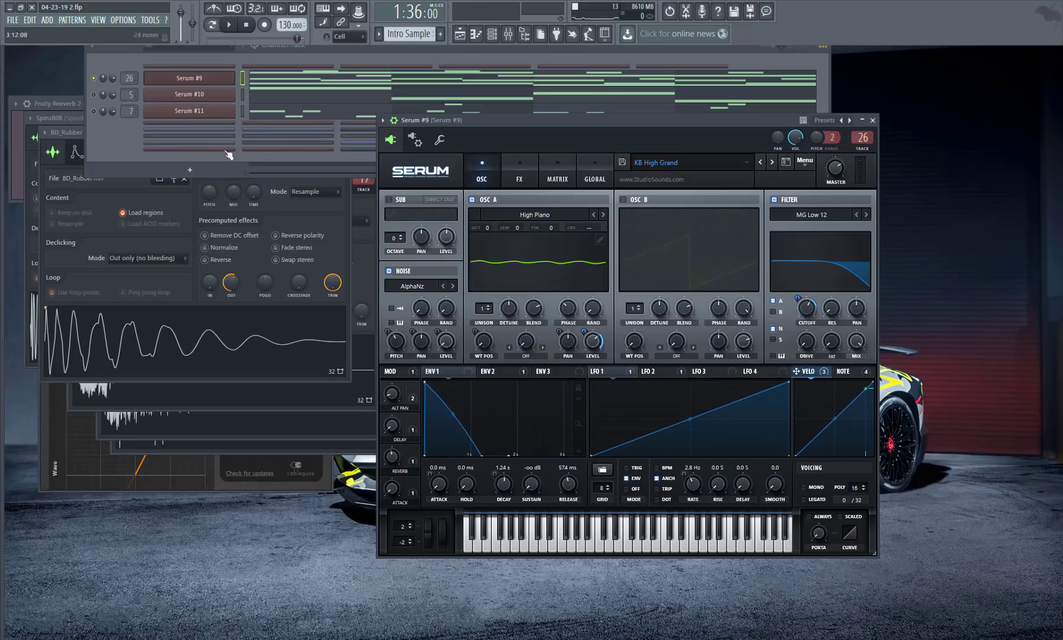
left_click(240, 95)
left_click(274, 106)
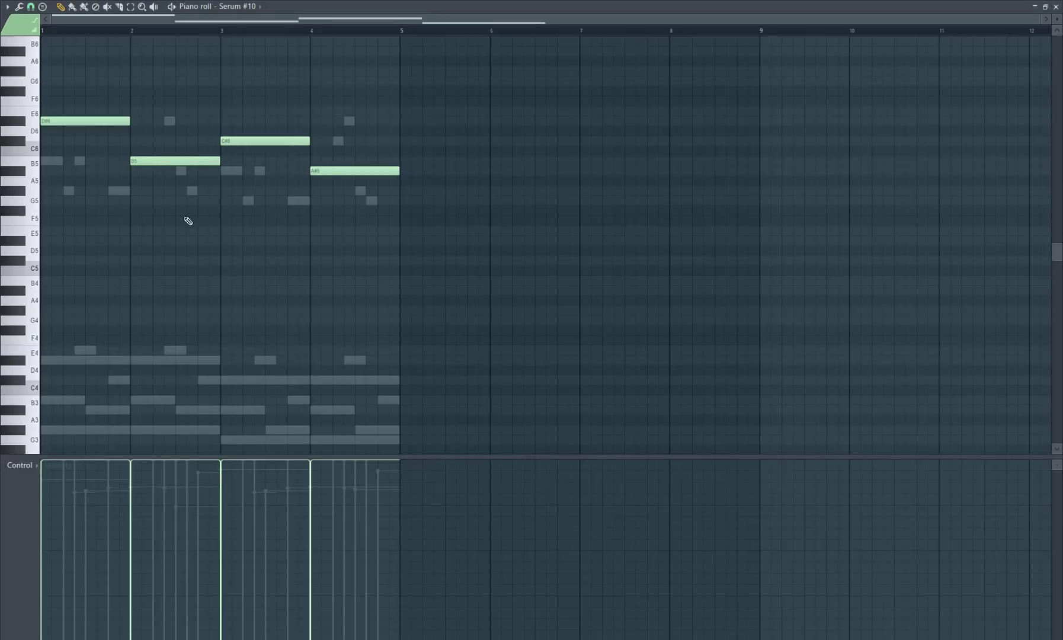
left_click(73, 152)
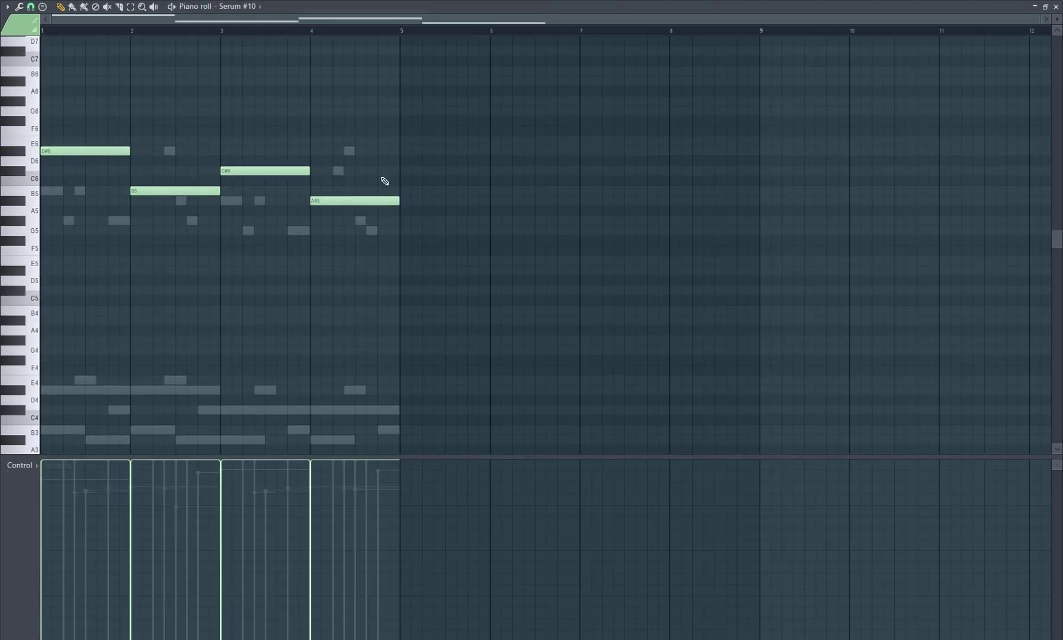
left_click(1057, 6)
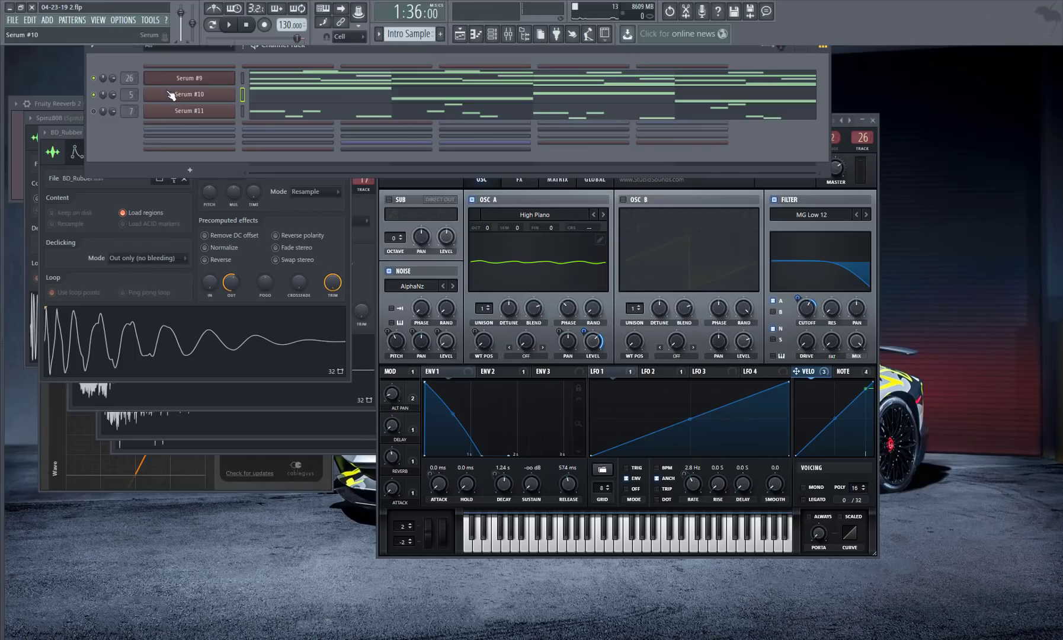
left_click(171, 95)
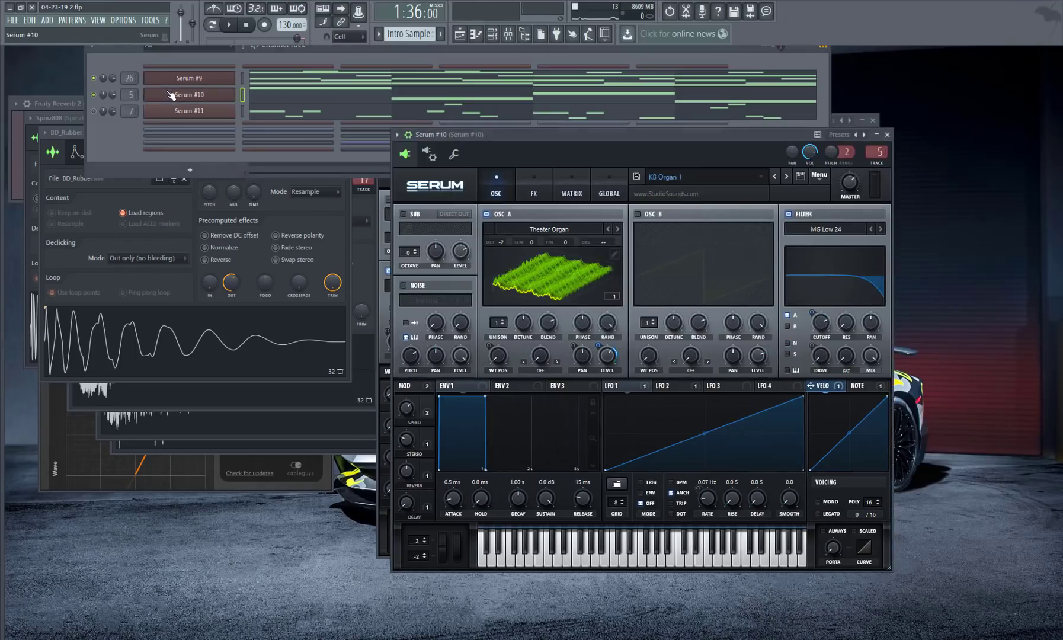
left_click(888, 134)
left_click(880, 118)
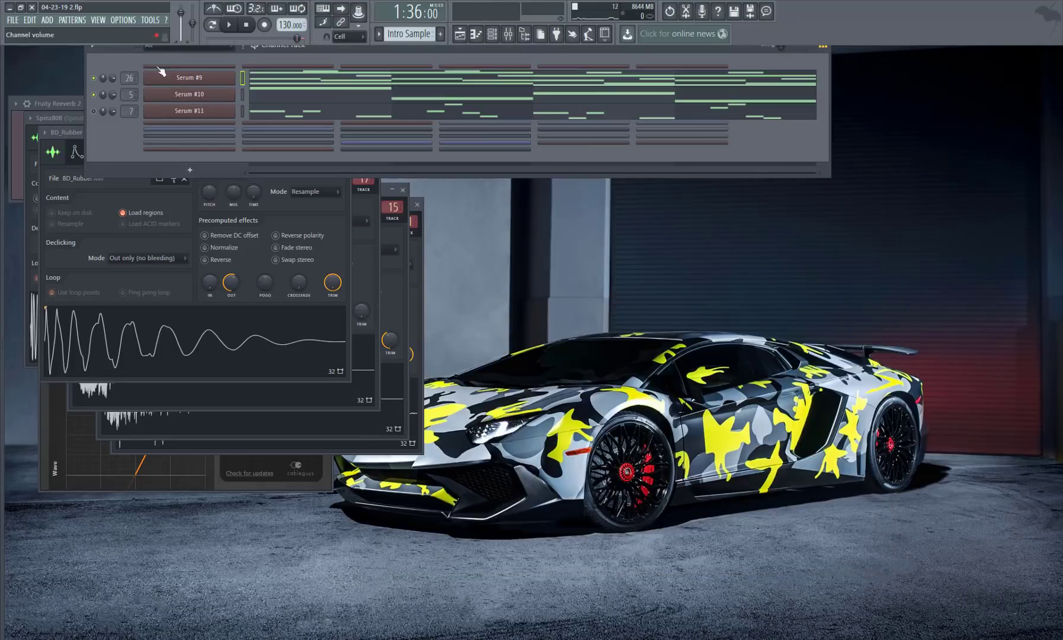
- Play Serum #9 and Serum #10 together while viewing Serum #10's notes, and stop playback
left_click(230, 25)
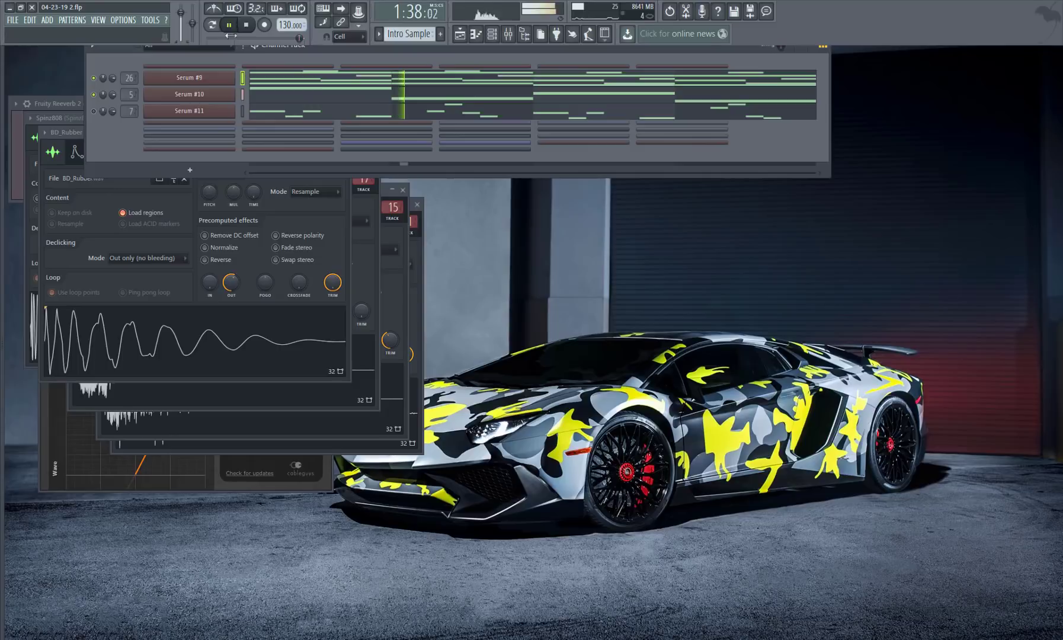
left_click(452, 100)
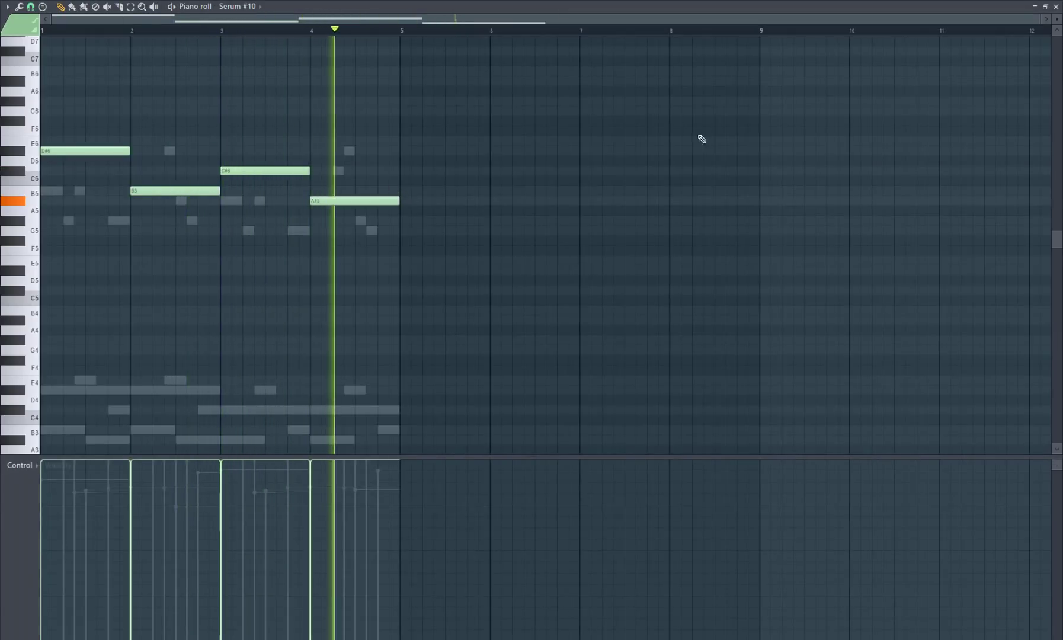
left_click(1056, 7)
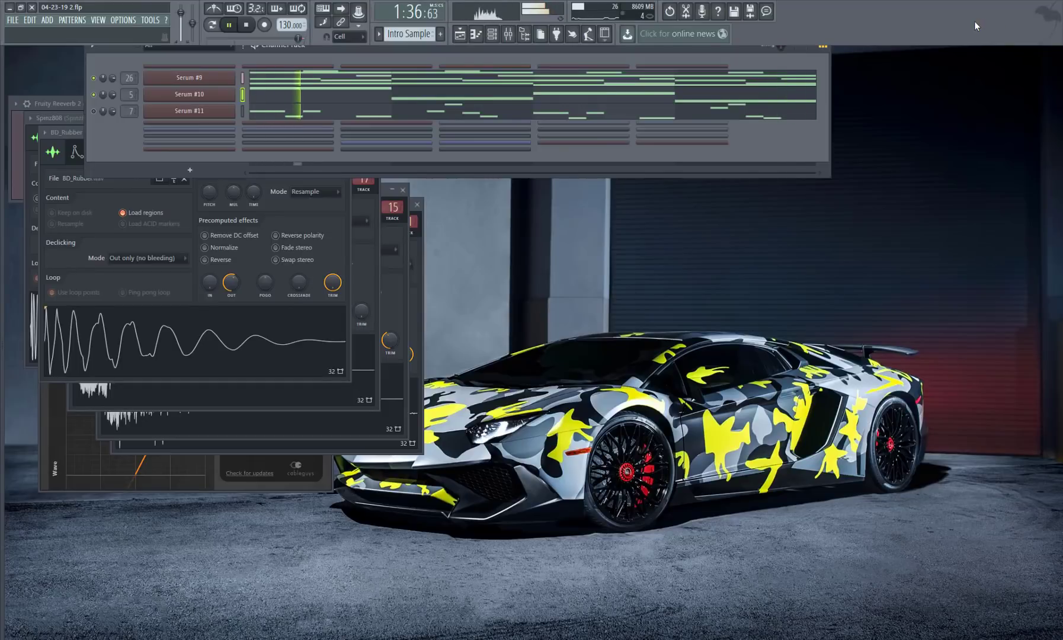
left_click(246, 25)
- Inspect Serum #11's LD Chiff Lead preset and notes, and view the piano roll arpeggiator's chemichloe pattern without applying it
left_click(186, 111)
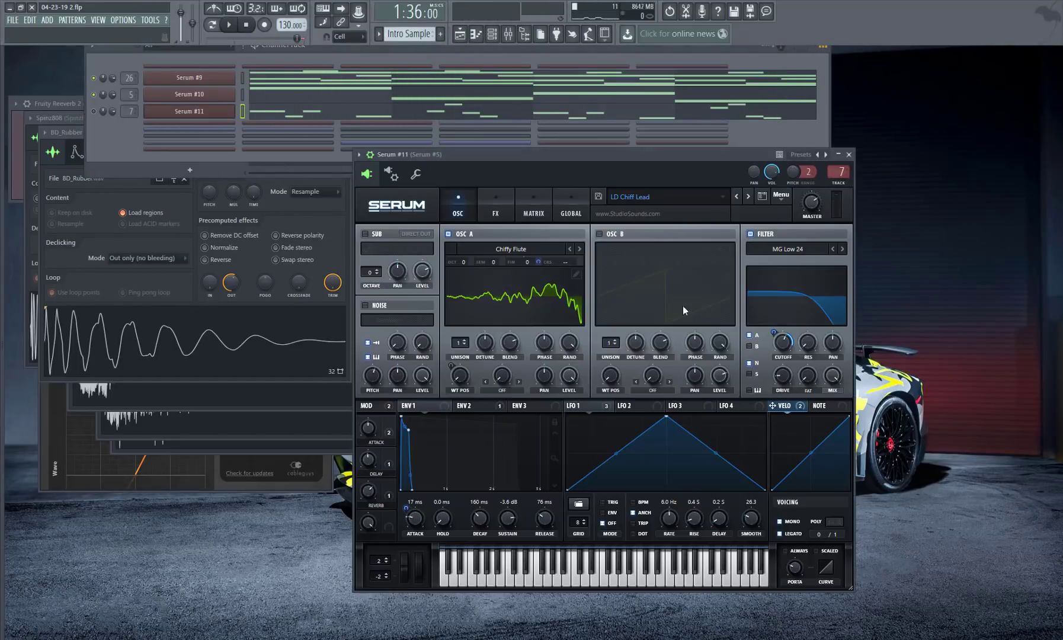
left_click(240, 79)
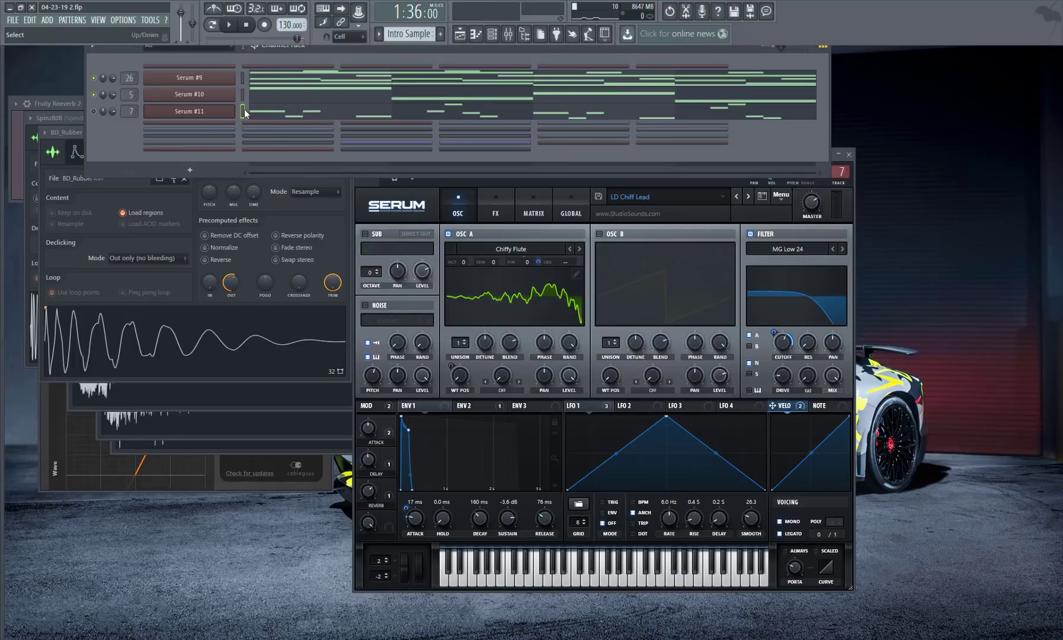
left_click(264, 117)
left_click(12, 8)
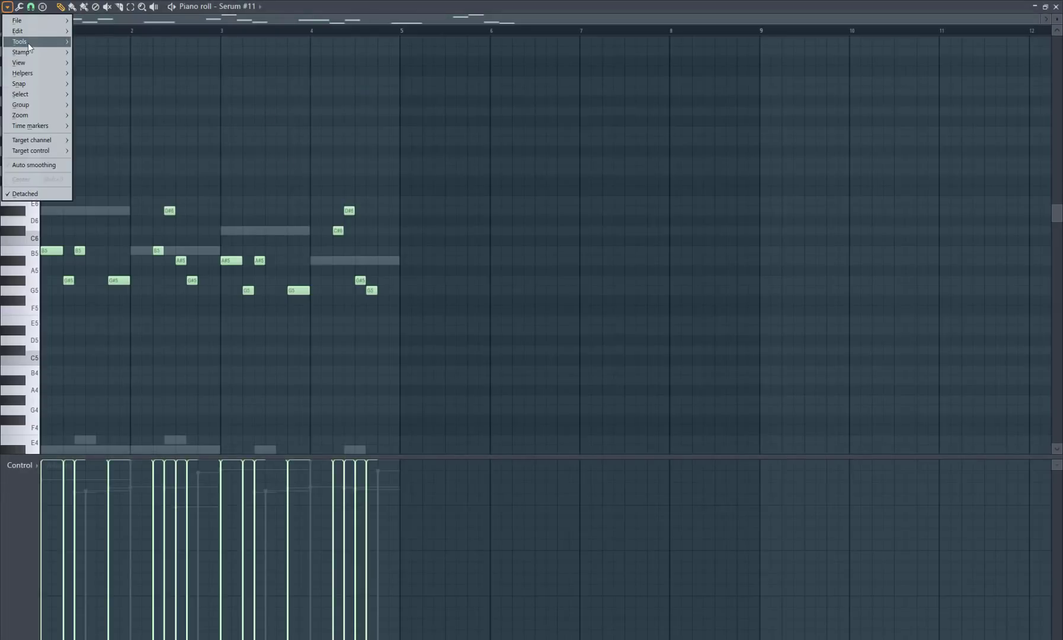
mouse_move(28, 42)
left_click(109, 155)
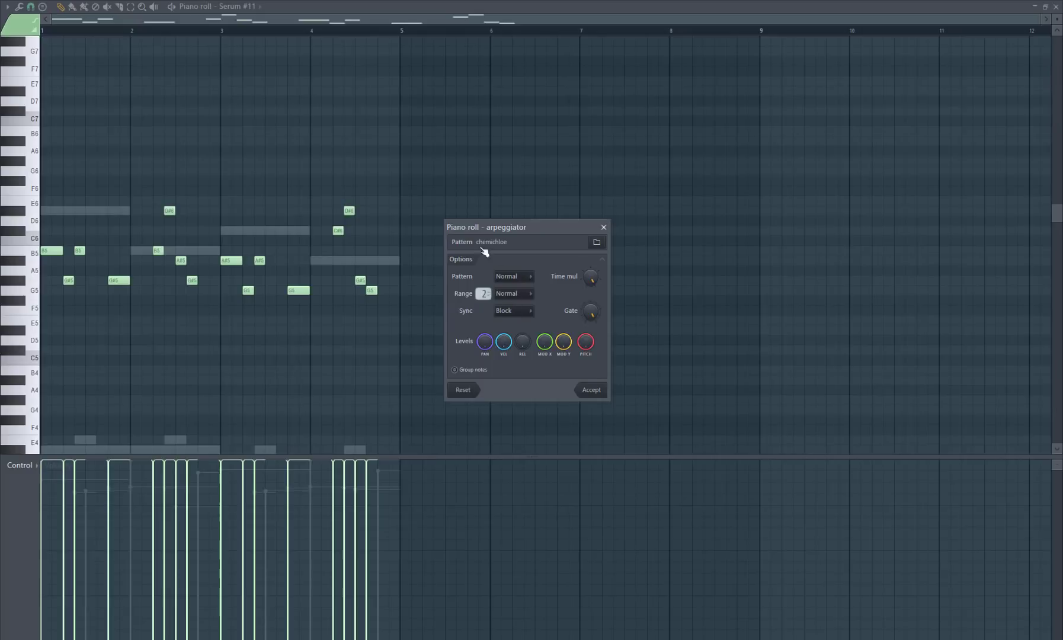
left_click(604, 227)
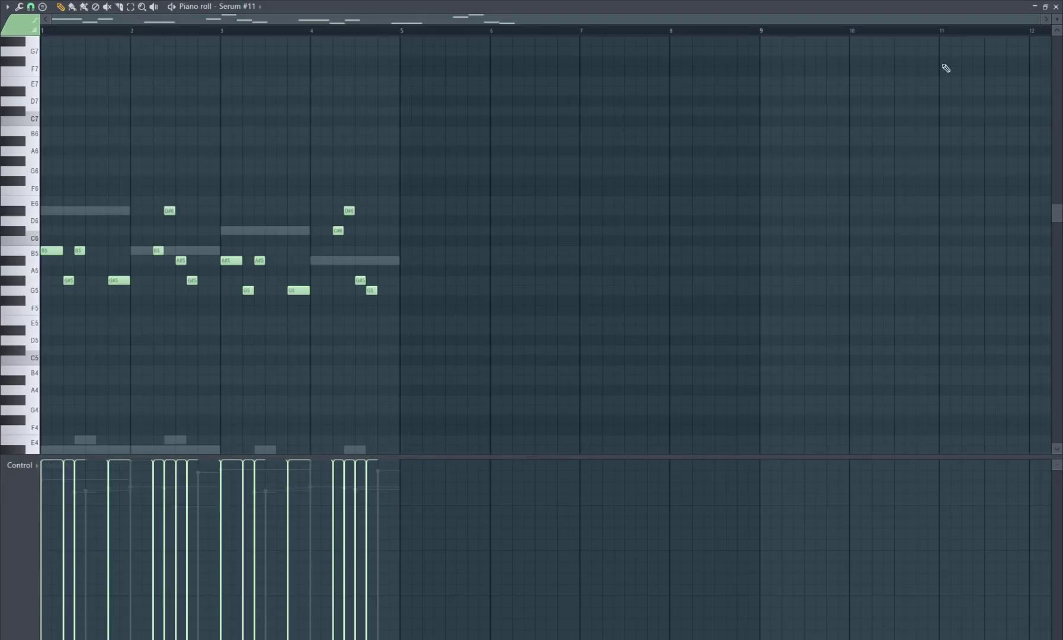
left_click(1057, 8)
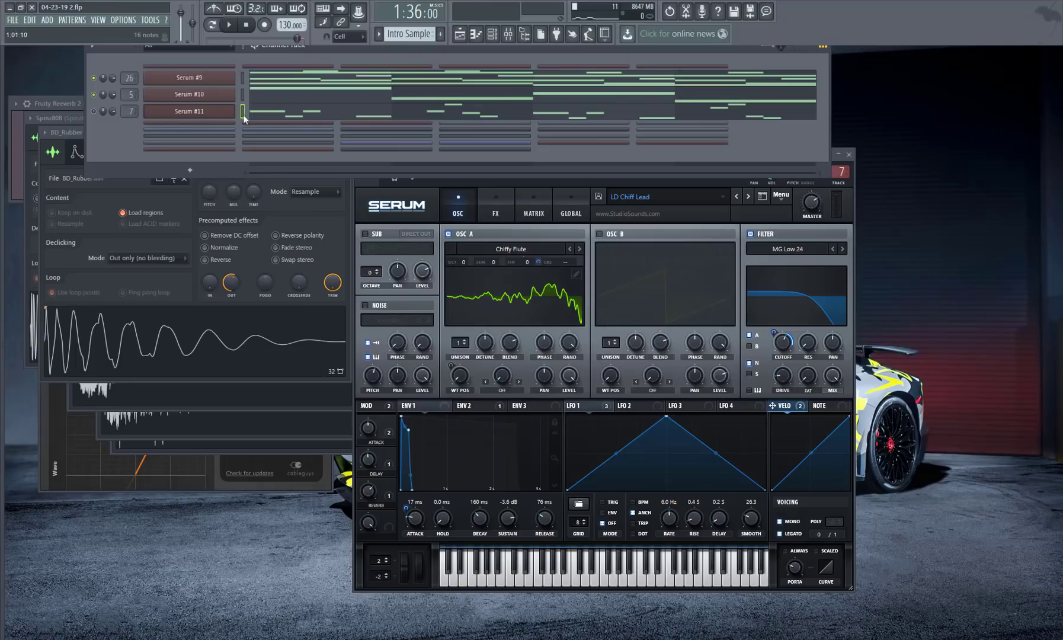
- Play the Intro Sample pattern with Serum #11 unmuted alongside Serum #9 and #10, and return to the playlist
left_click(230, 27)
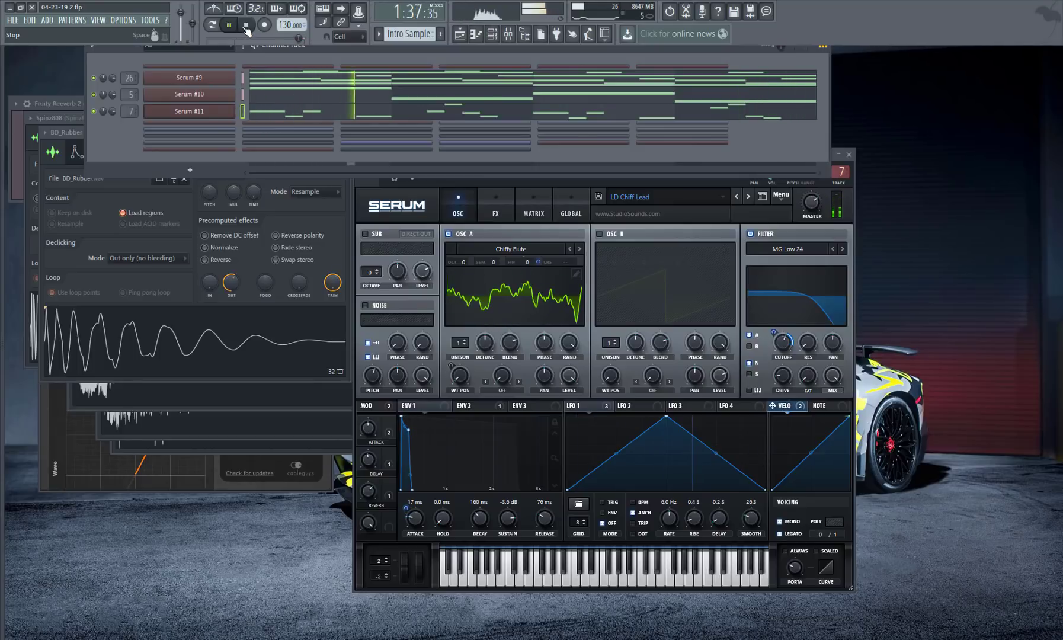
left_click(245, 28)
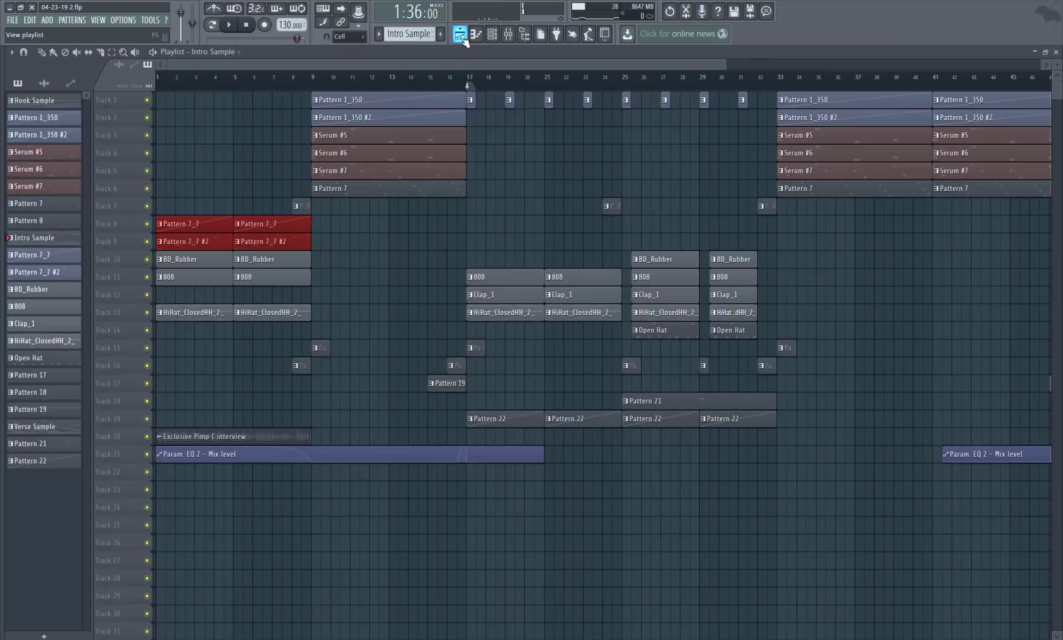
key("F5")
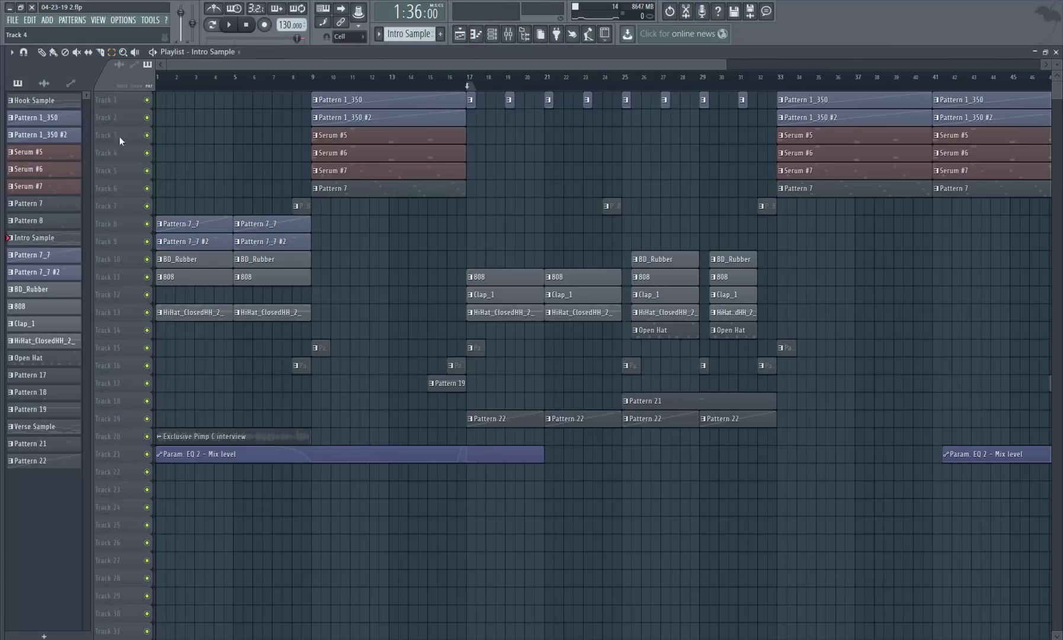
- Select the intro's clips and time range from bar 1 to bar 9, and view Pattern 7_7's sliced notes
left_click(112, 52)
left_click_drag(307, 86, 157, 468)
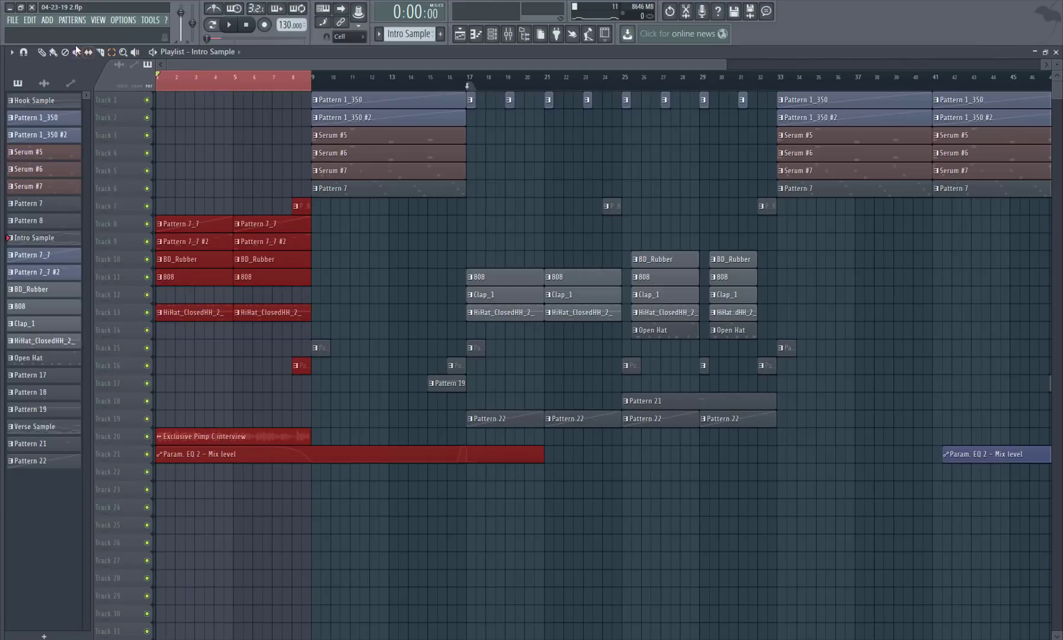
double_click(197, 226)
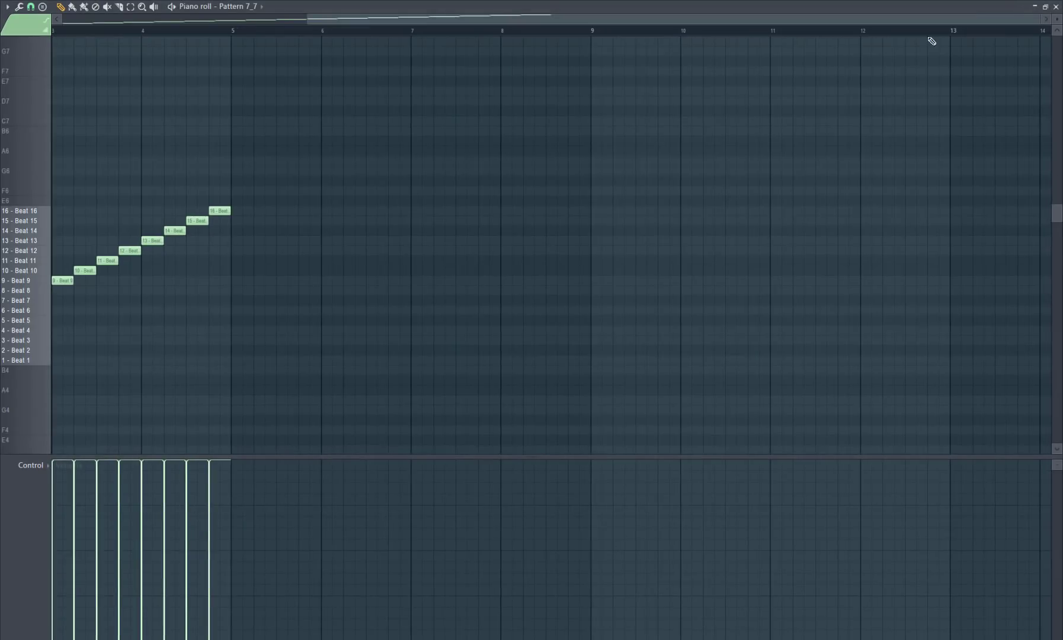
left_click(1046, 7)
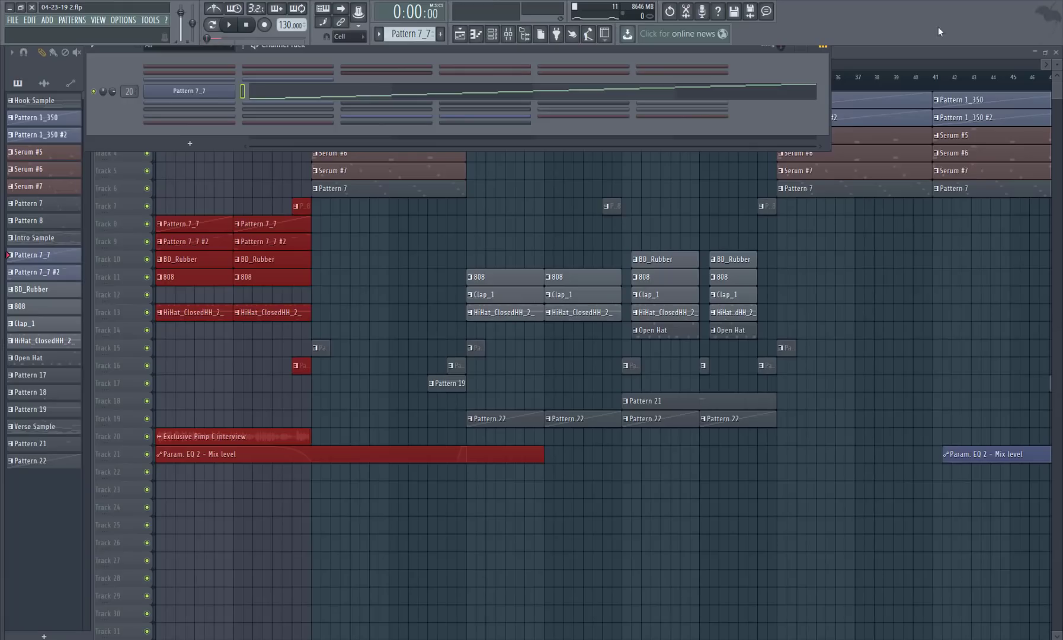
- Play Pattern 7_7 while inspecting its Fruity Slicer channel and the 16 beat slices in its piano roll
left_click(229, 26)
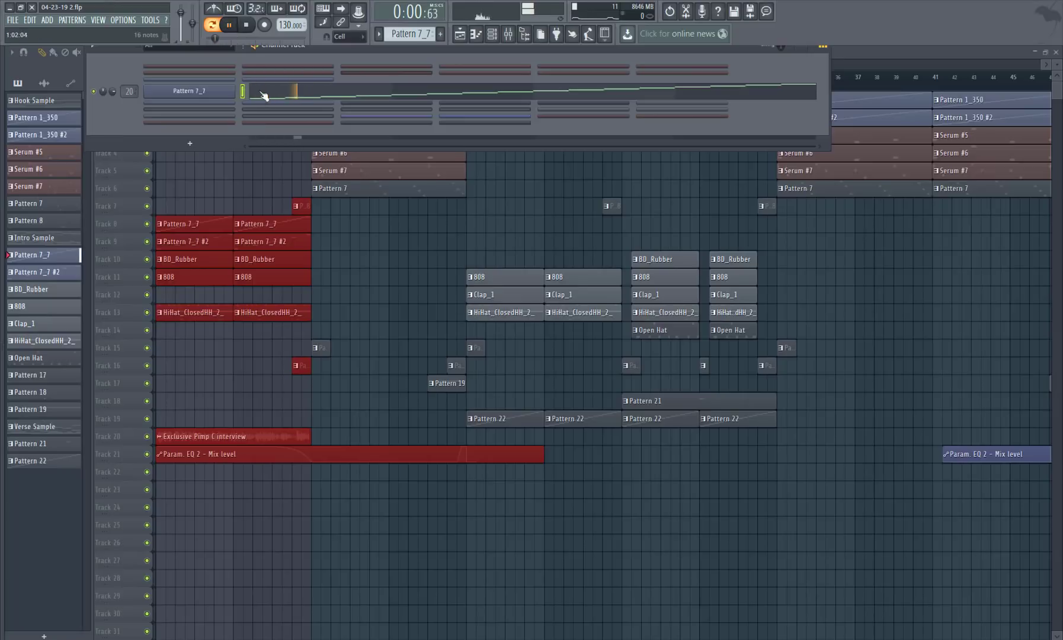
left_click(217, 92)
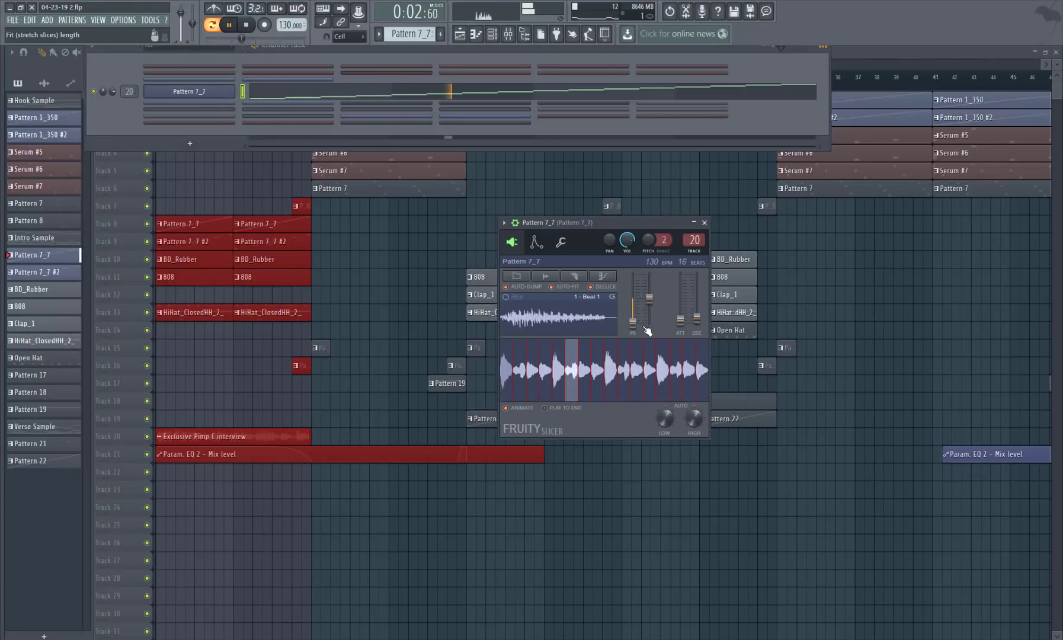
left_click(546, 99)
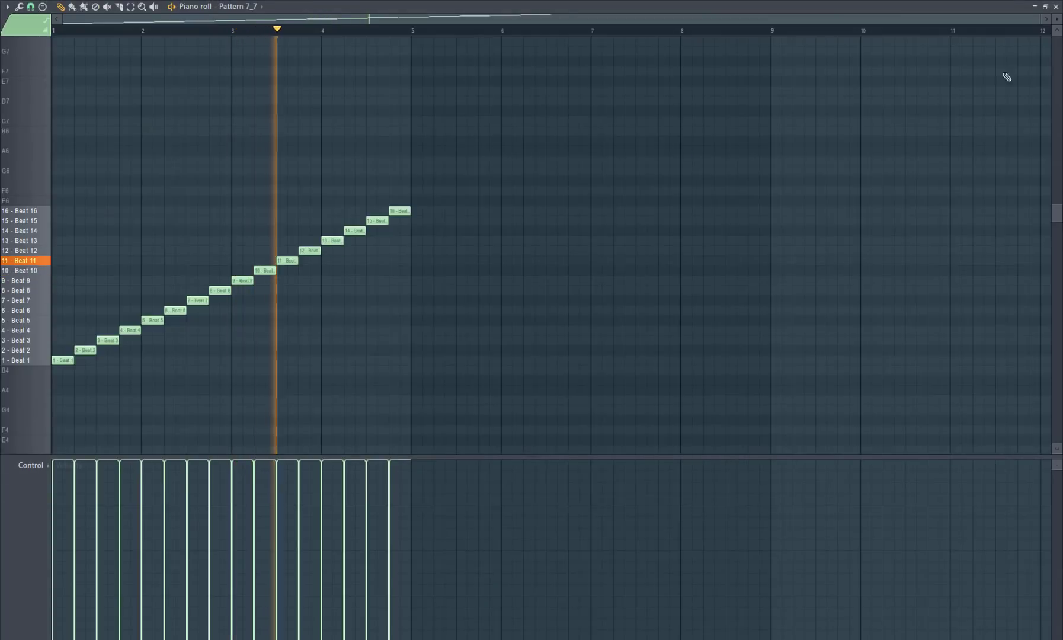
- Stop Pattern 7_7's playback and view its sequence of beat slices in the piano roll once more
left_click(1056, 7)
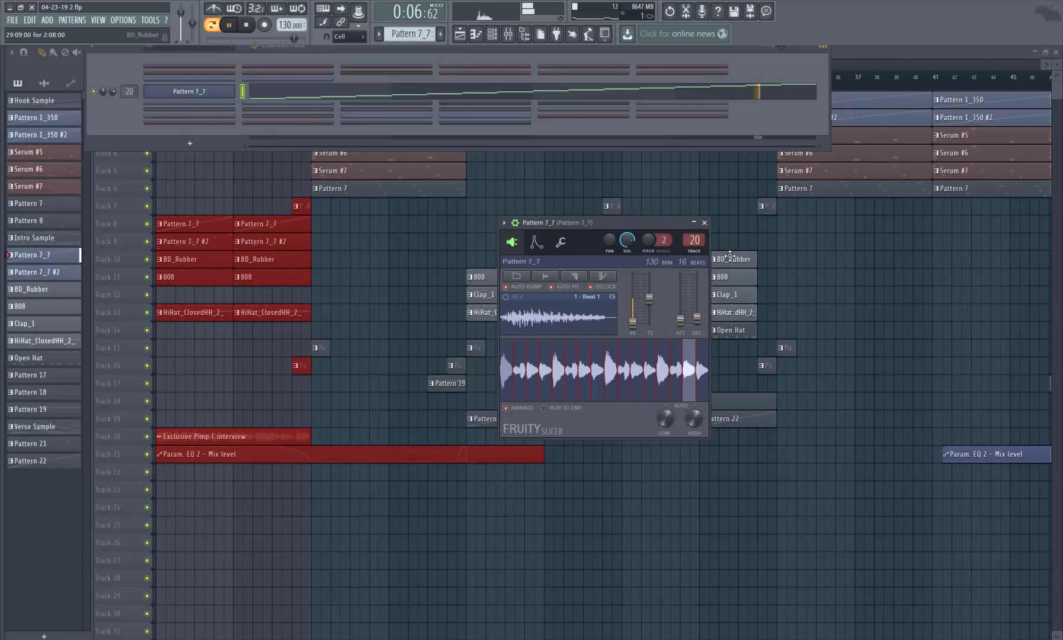
left_click(247, 26)
left_click(304, 93)
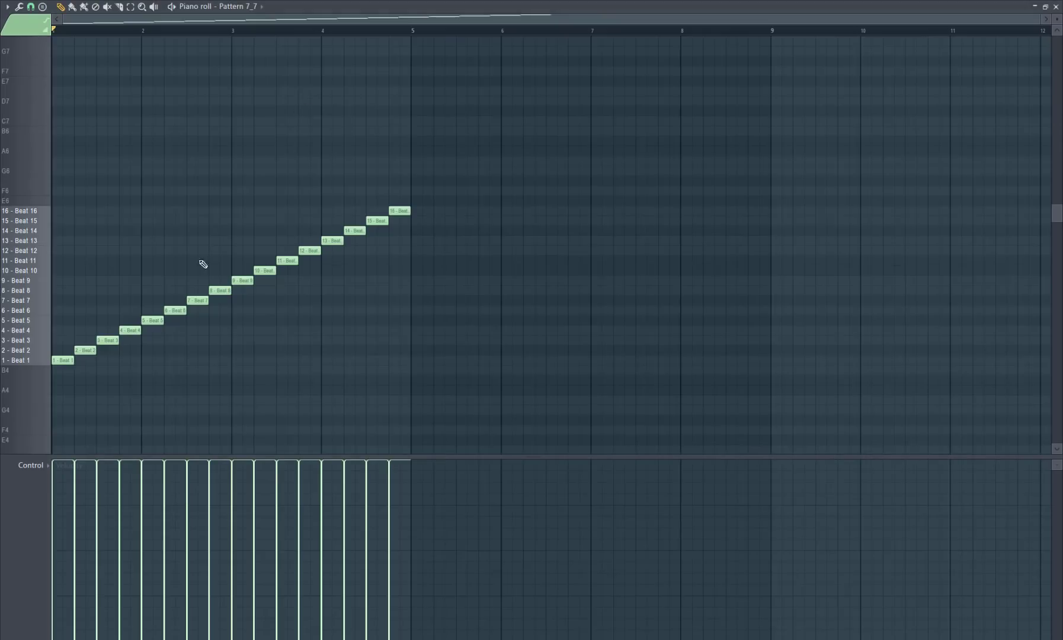
left_click(1057, 7)
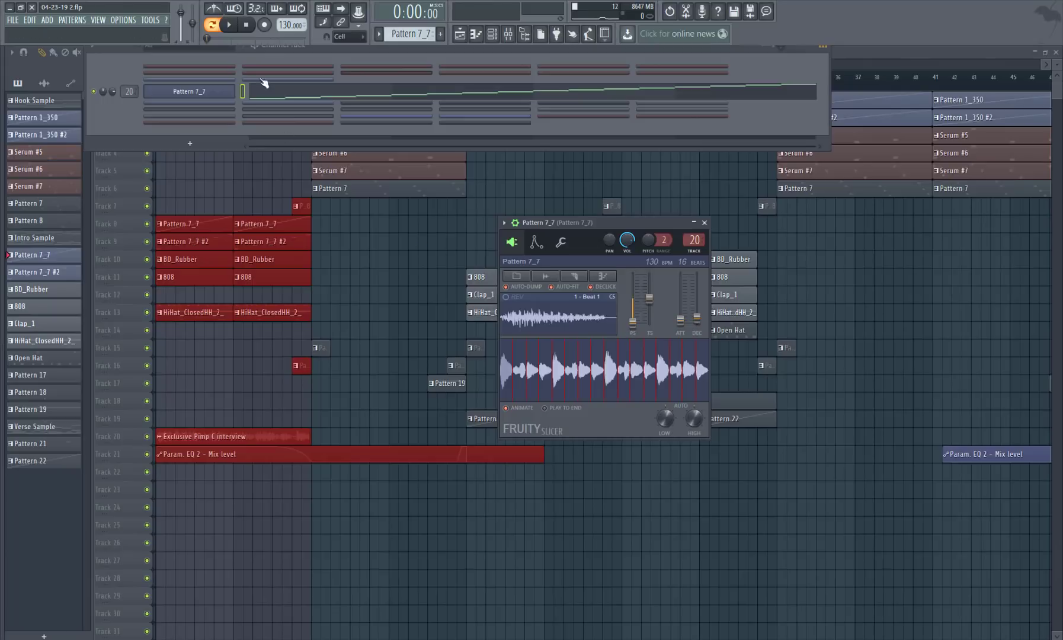
- Switch to Pattern 7_7 #2 and inspect its Fruity Slicer channel and the slice notes in its piano roll
scroll(392, 32, "down", 1)
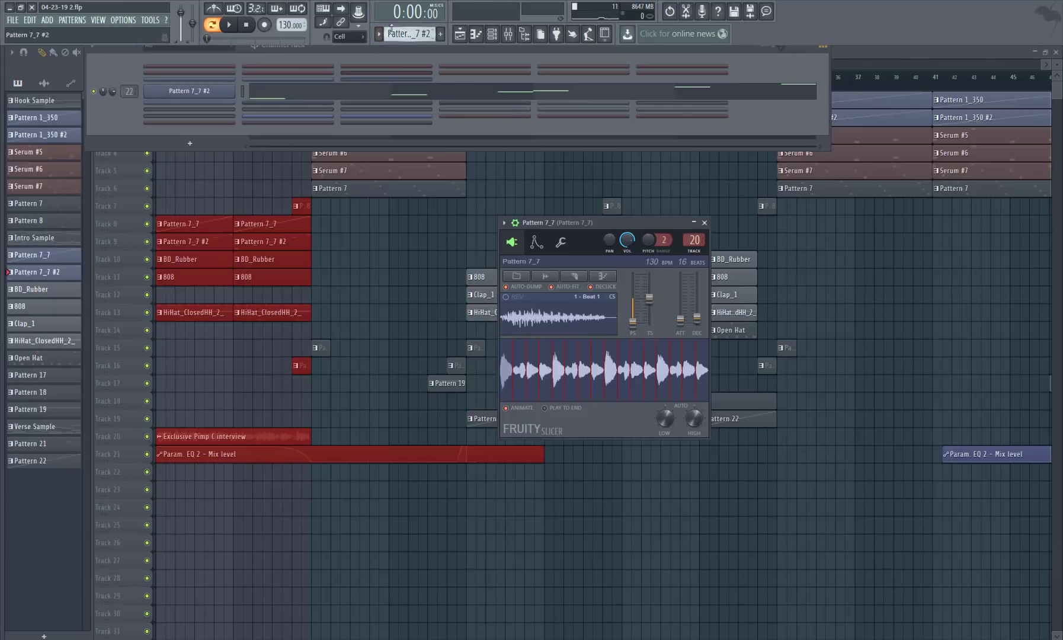
left_click(212, 97)
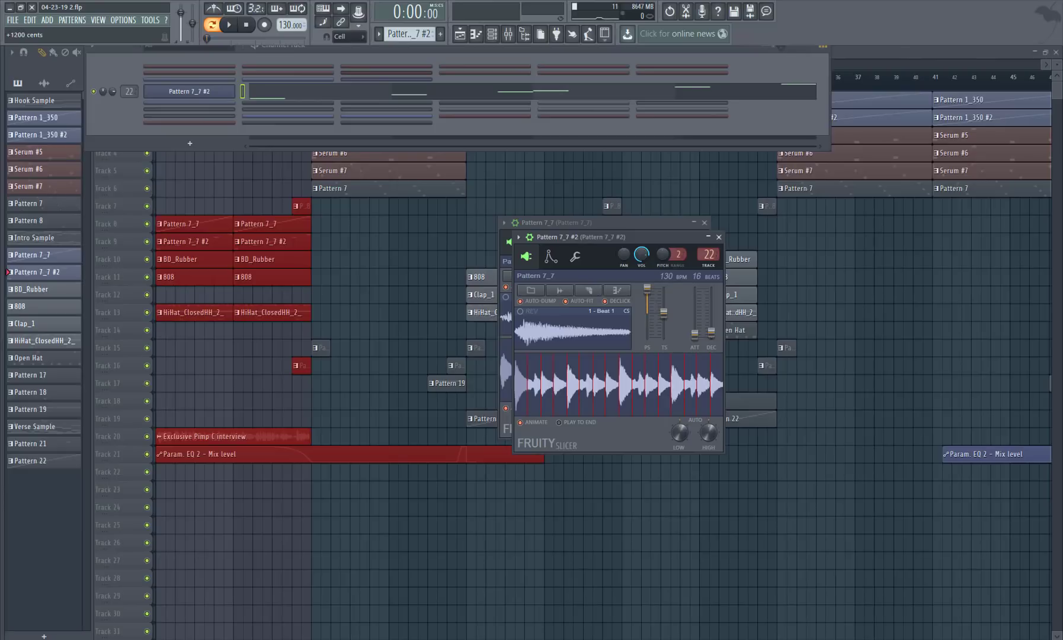
left_click(278, 109)
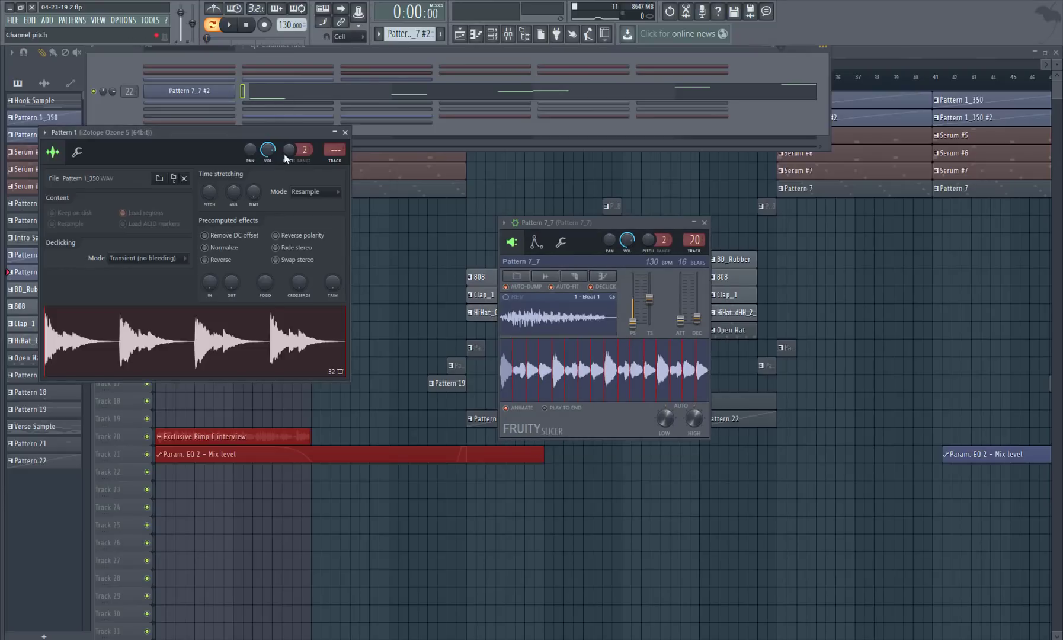
left_click(403, 95)
scroll(70, 299, "down", 2)
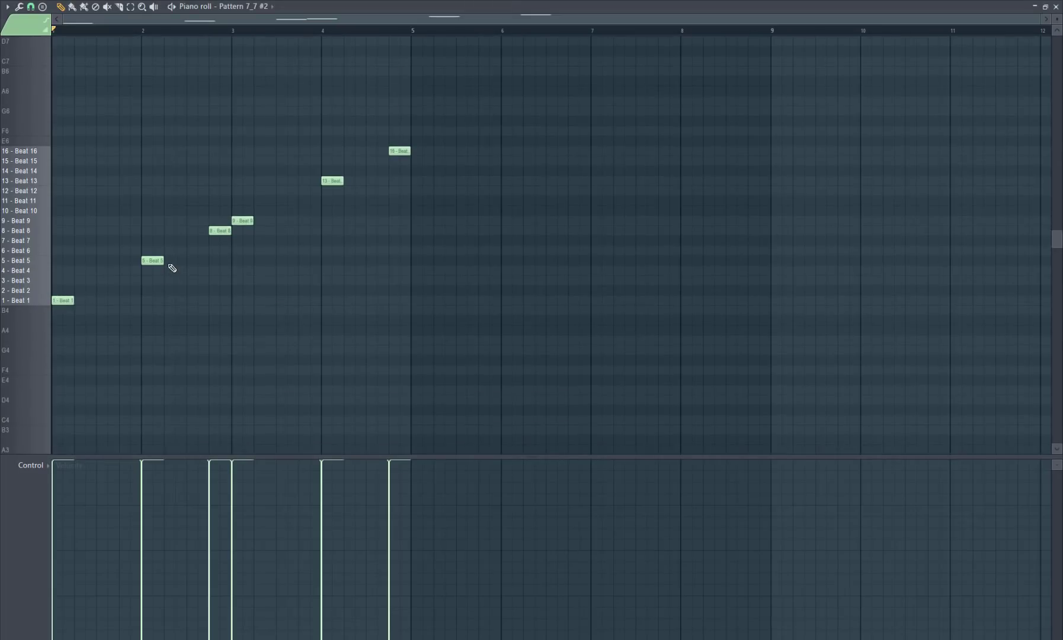
left_click(237, 222)
left_click(1057, 6)
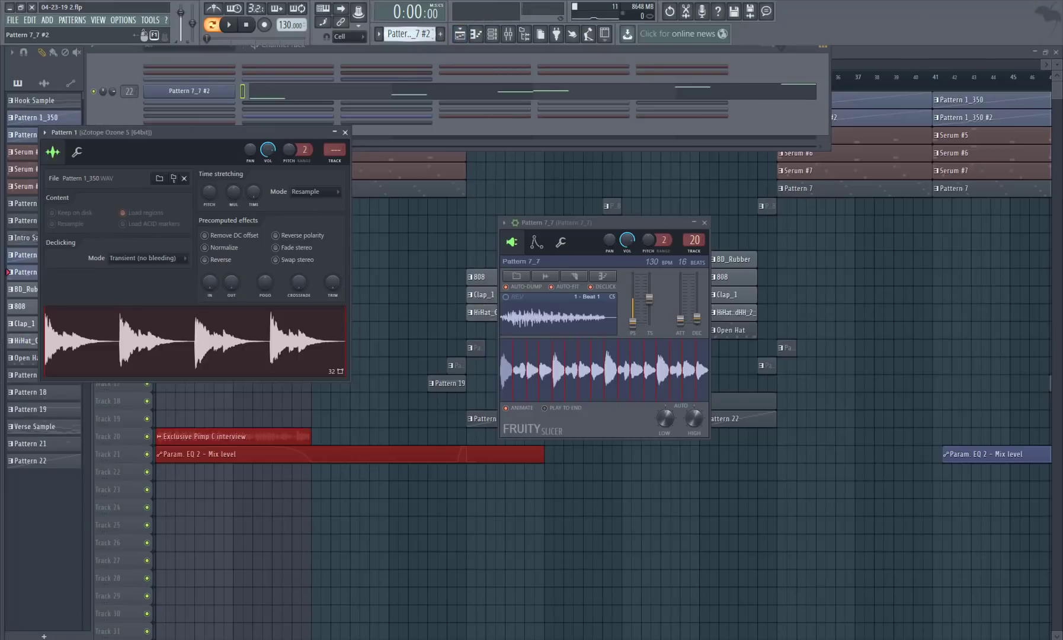
- Compare Pattern 7_7's full run of beat slices with the ghost notes of Pattern 7_7 #2 in the piano roll
left_click(419, 105)
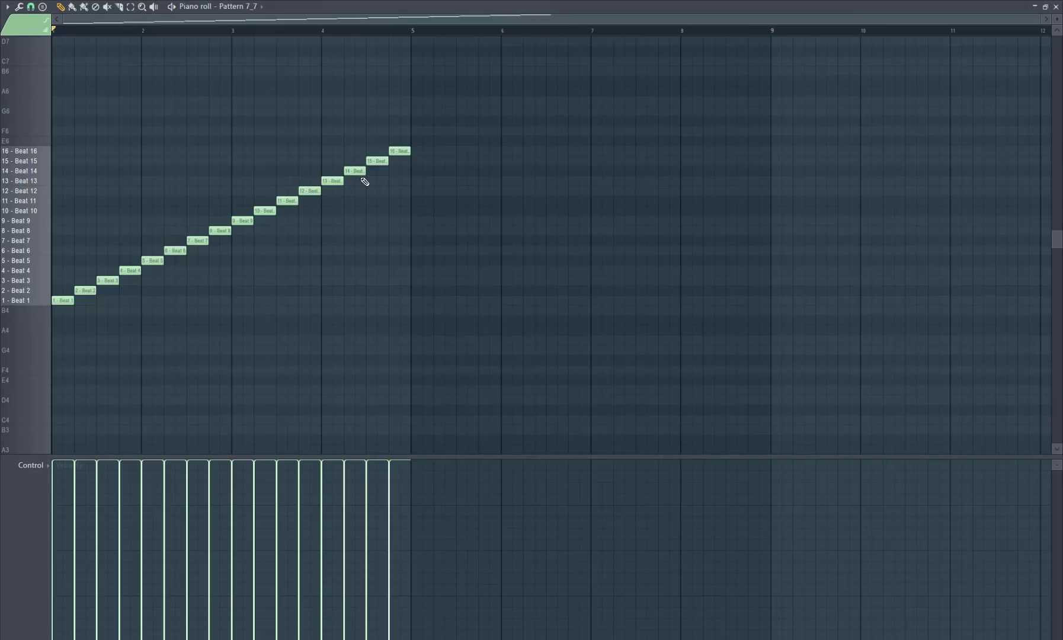
key("Delete")
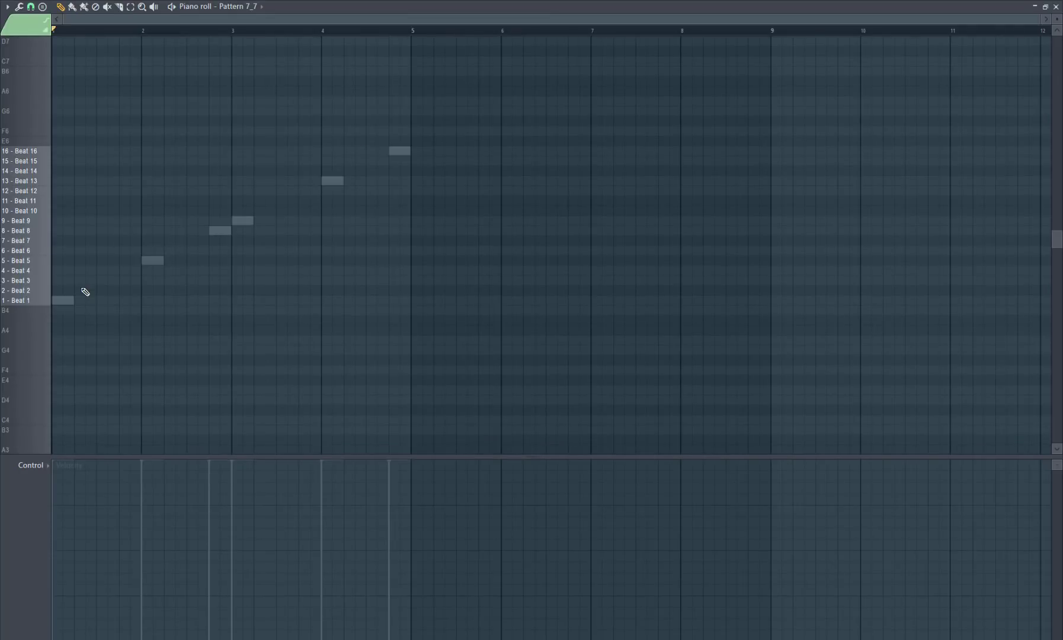
key("ctrl+z")
key("Delete")
left_click(1057, 7)
- Inspect the Fruity Parametric EQ 2, Fruity Reeverb 2 and PanCake2 effects on Pattern 7_7 #2's mixer track
left_click(199, 95)
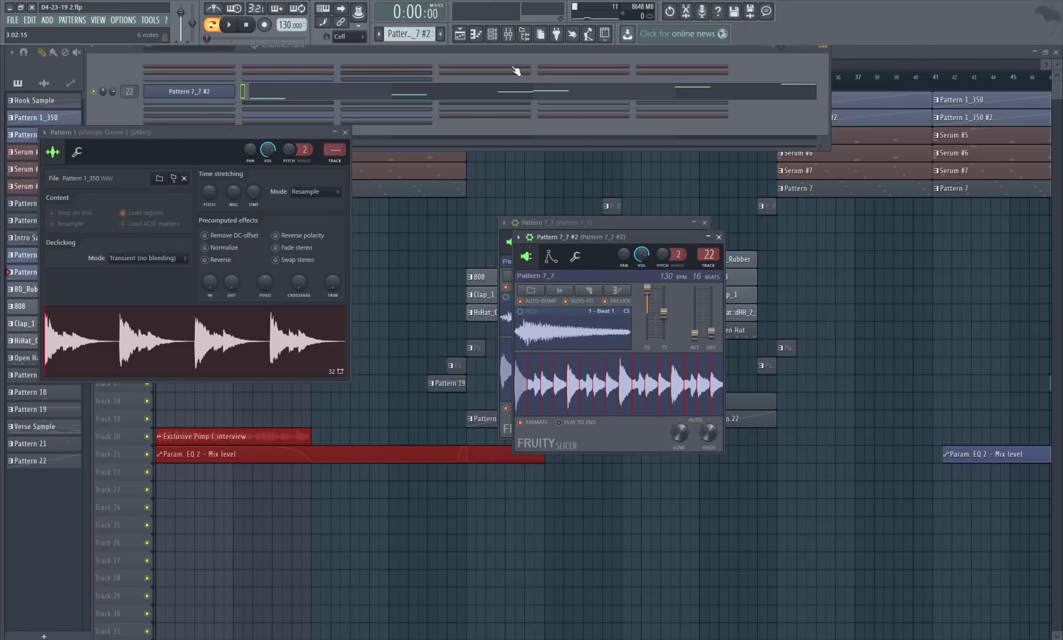
left_click(508, 34)
left_click(1000, 88)
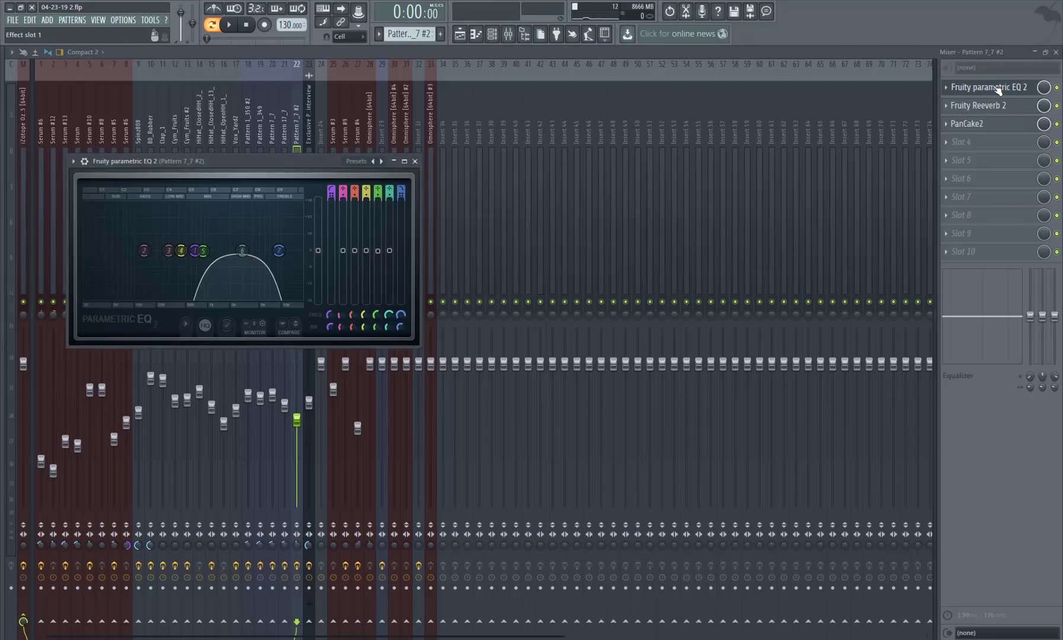
left_click(970, 109)
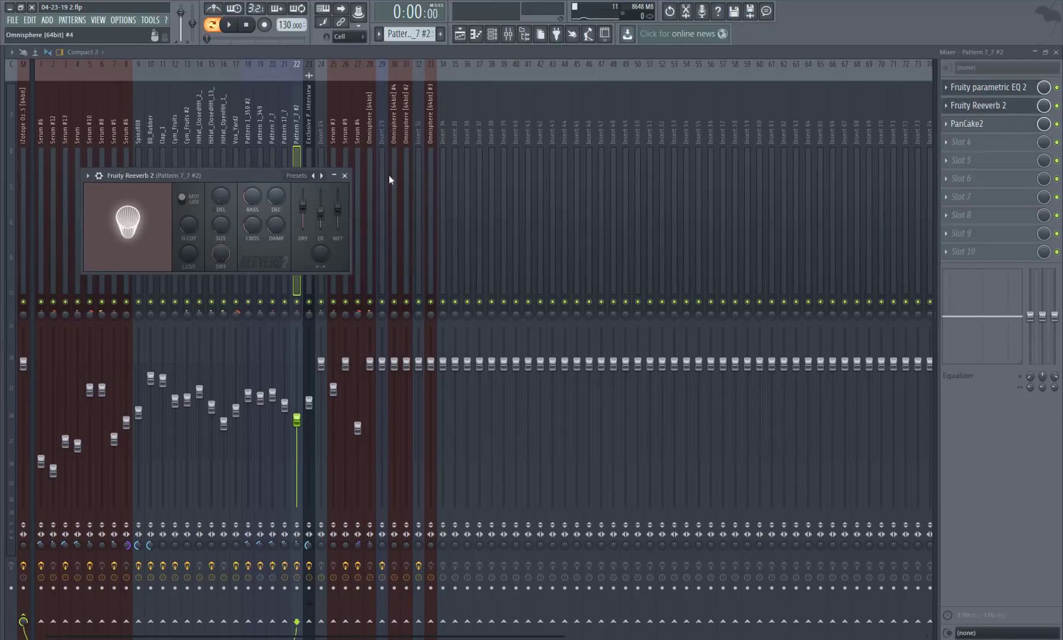
left_click(344, 176)
left_click(965, 131)
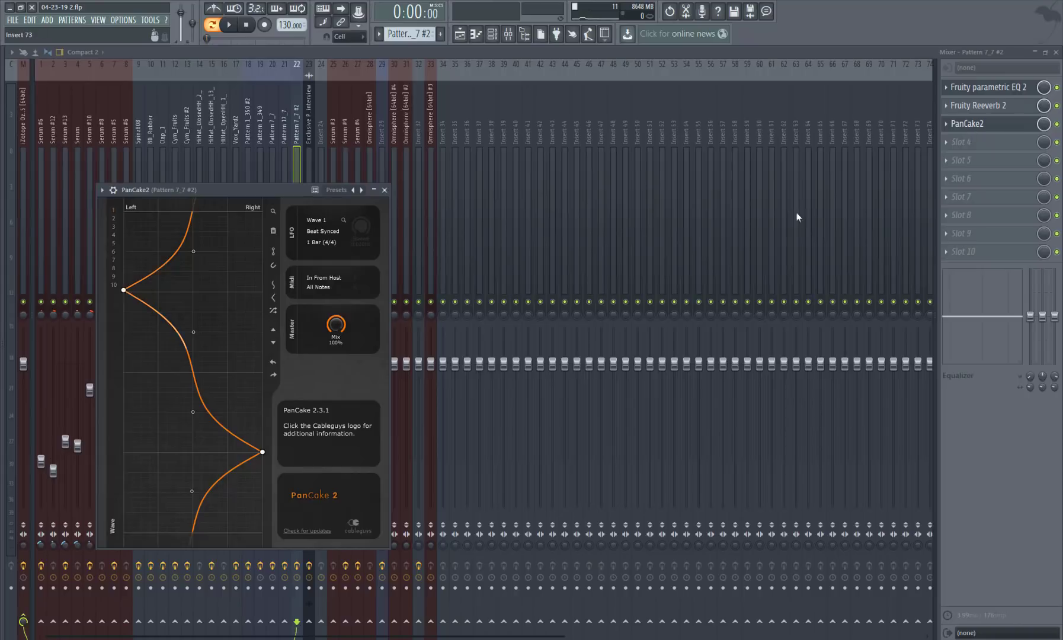
left_click(389, 188)
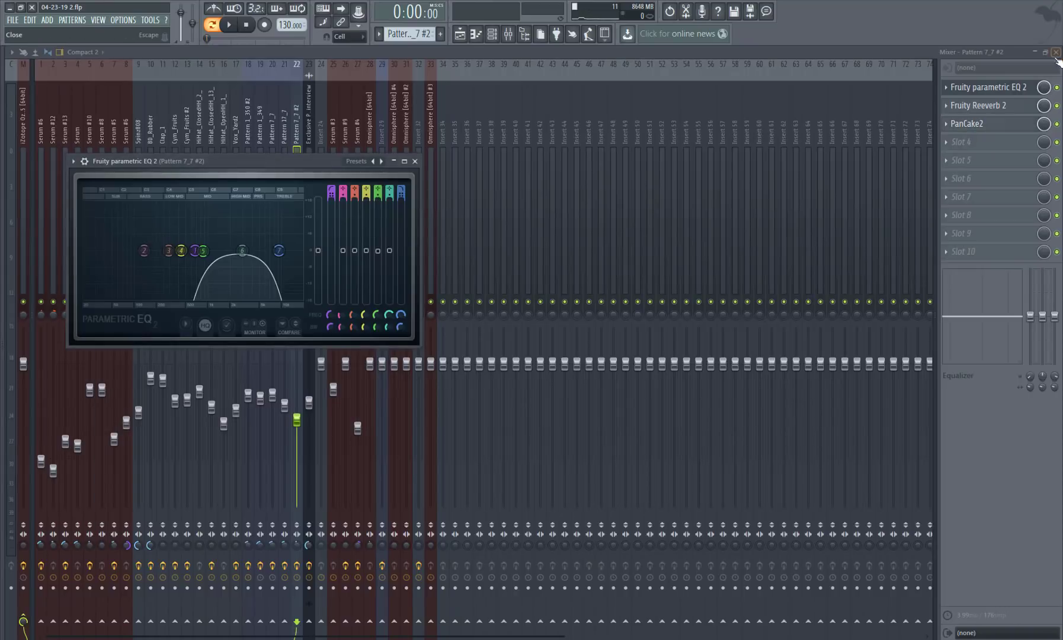
left_click(1057, 54)
- Deselect the intro's clips in the playlist and pick the Pattern 8 and Pattern 18 clips at the end of the intro
right_click(439, 270)
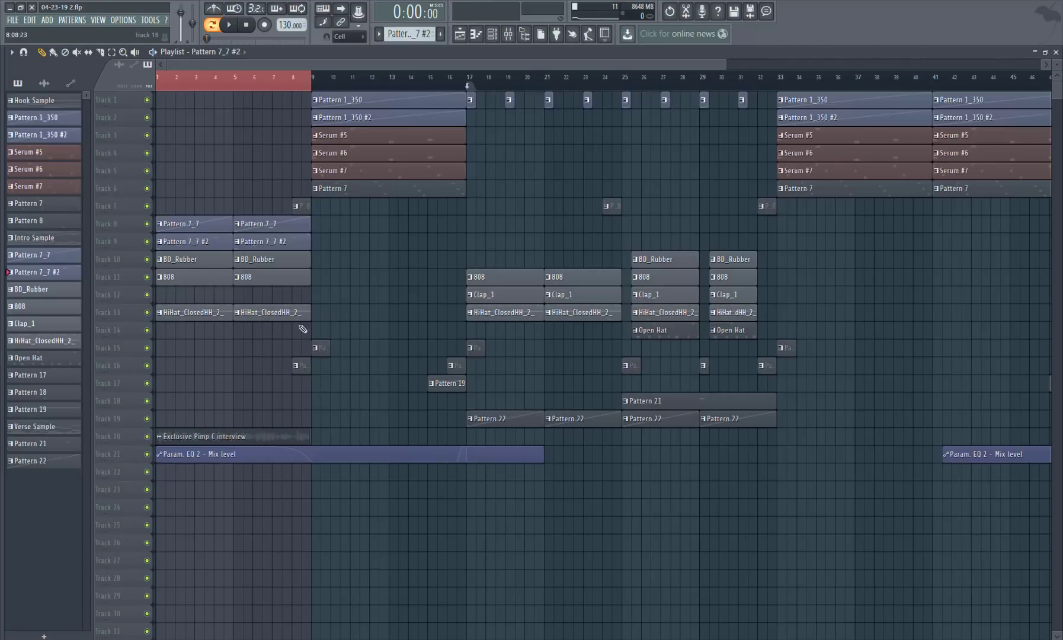
left_click(301, 205)
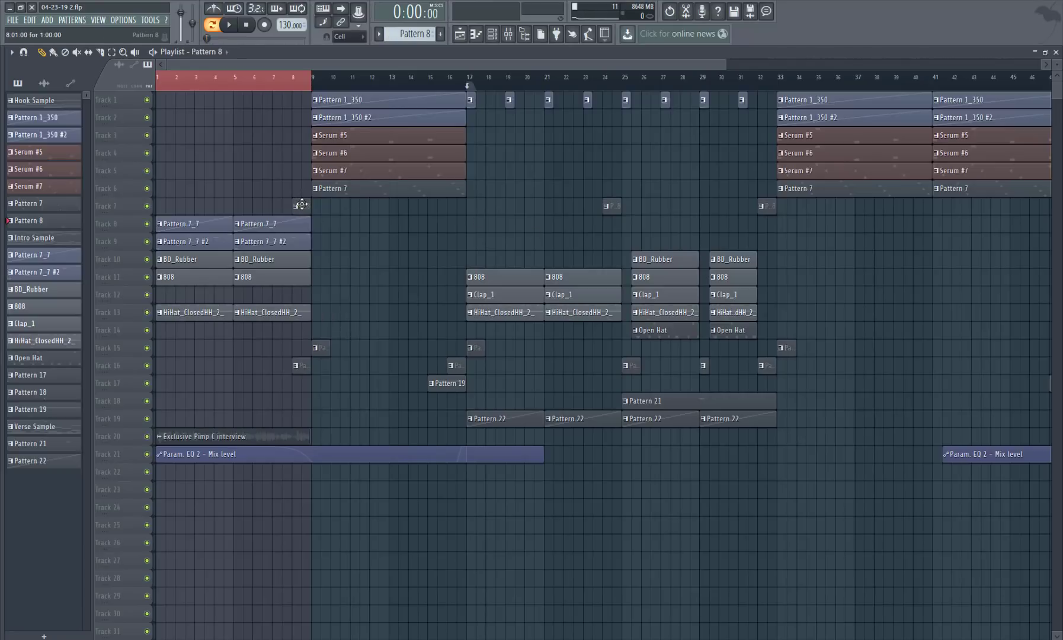
left_click(310, 370)
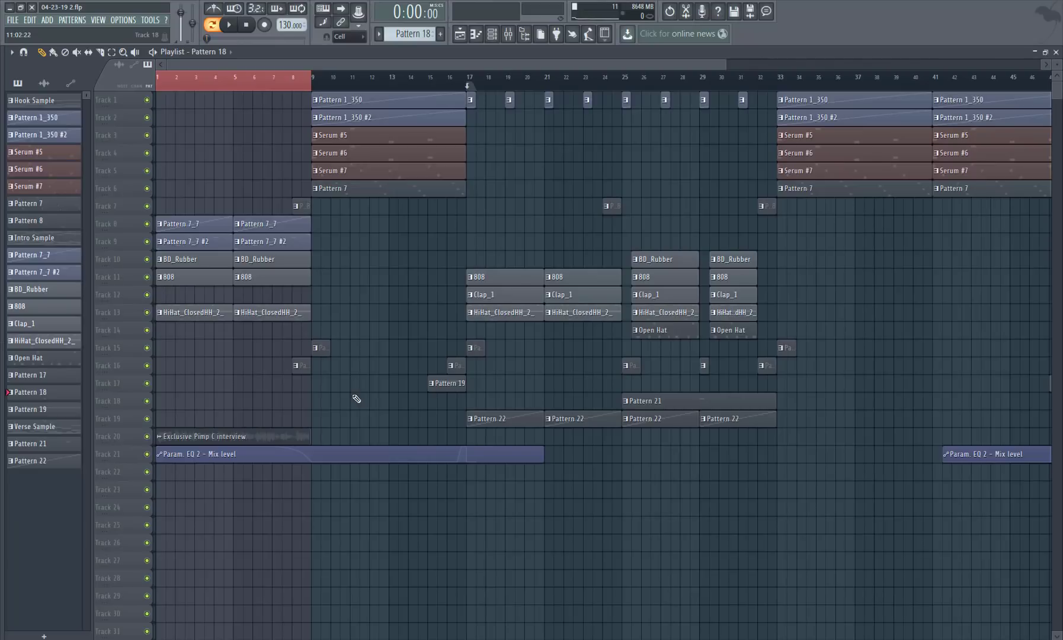
- Inspect the Fruity Parametric EQ 2 curve on the master mixer track and view its preset list without applying a preset
left_click(508, 34)
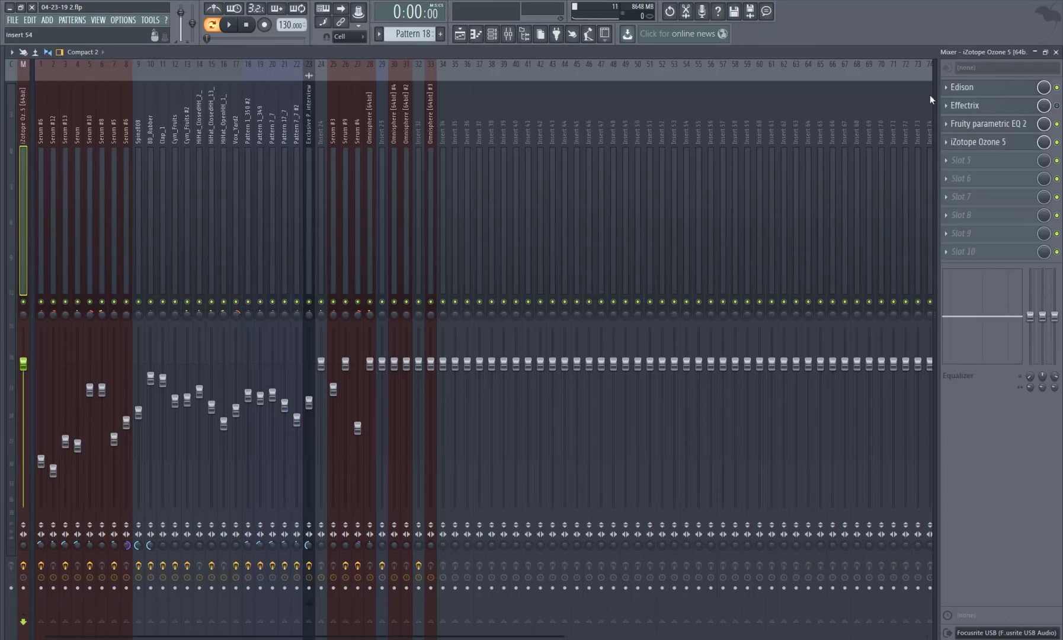
left_click(1001, 123)
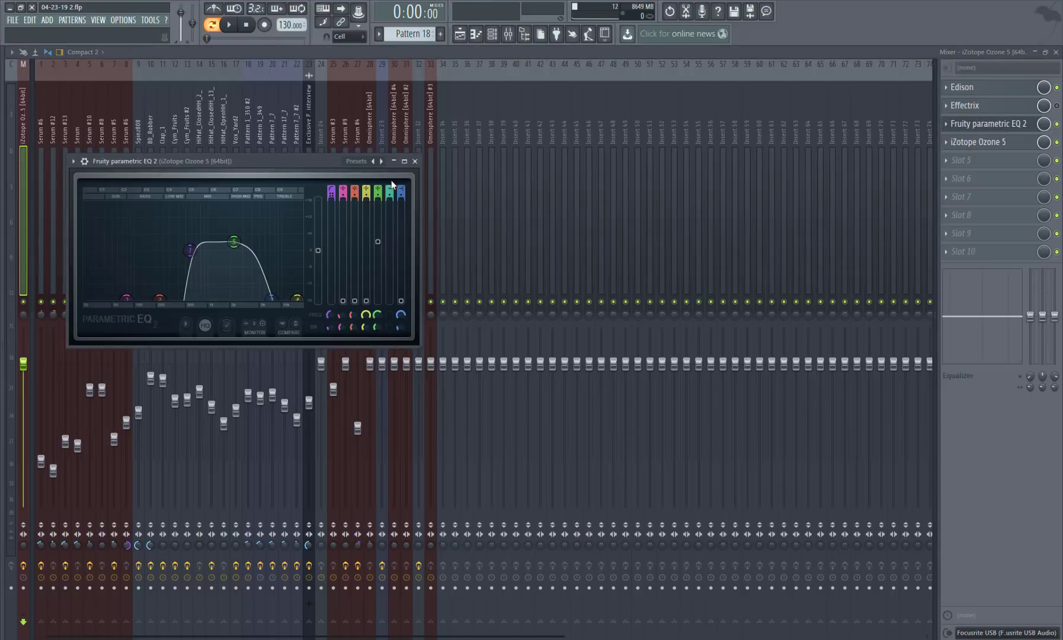
right_click(382, 162)
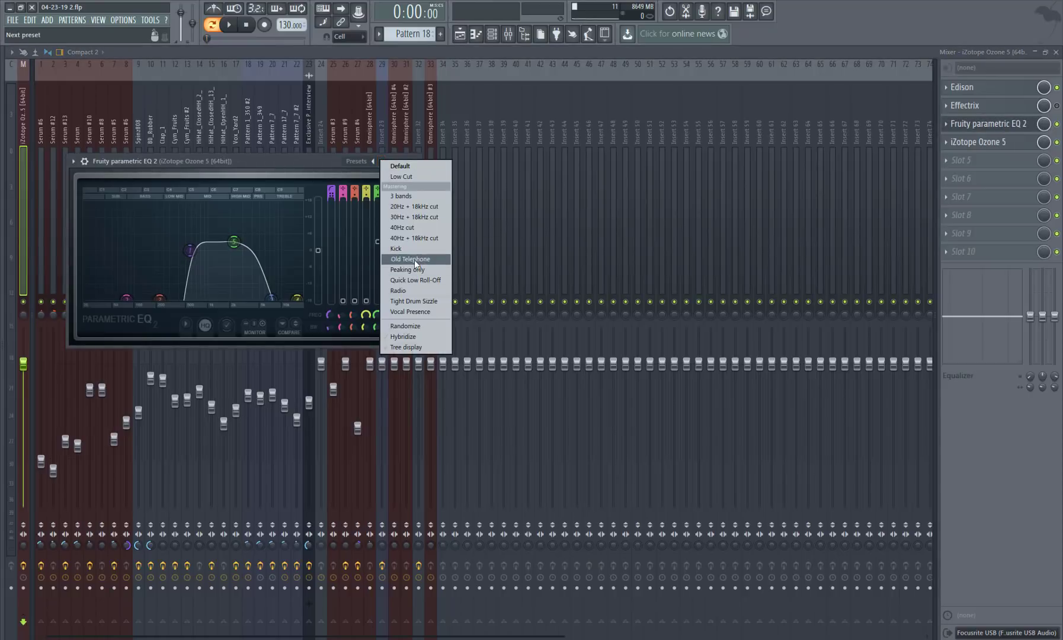
left_click(284, 170)
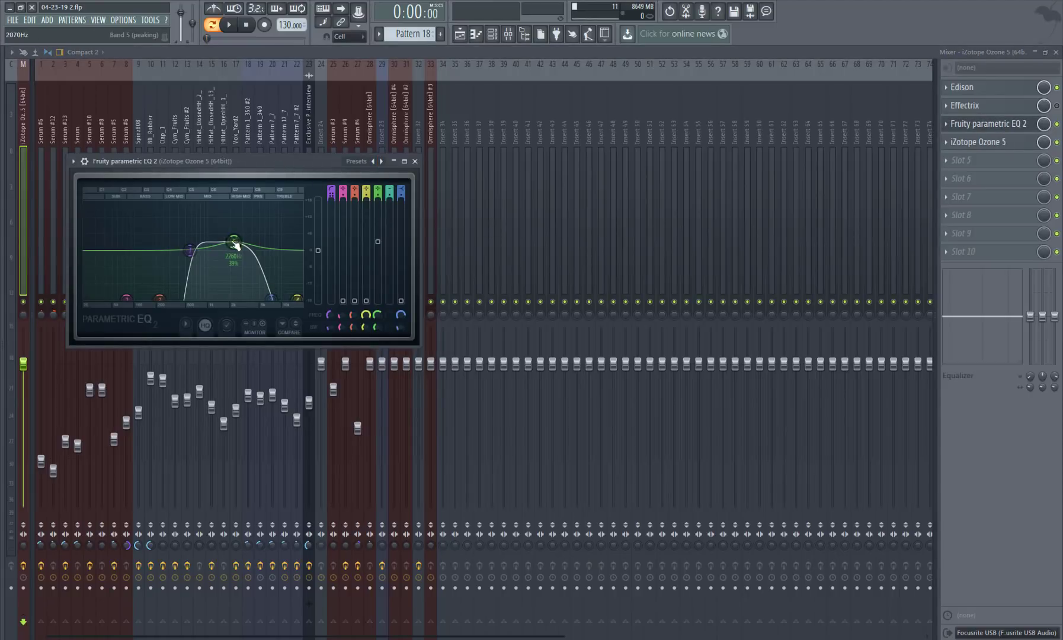
left_click(415, 161)
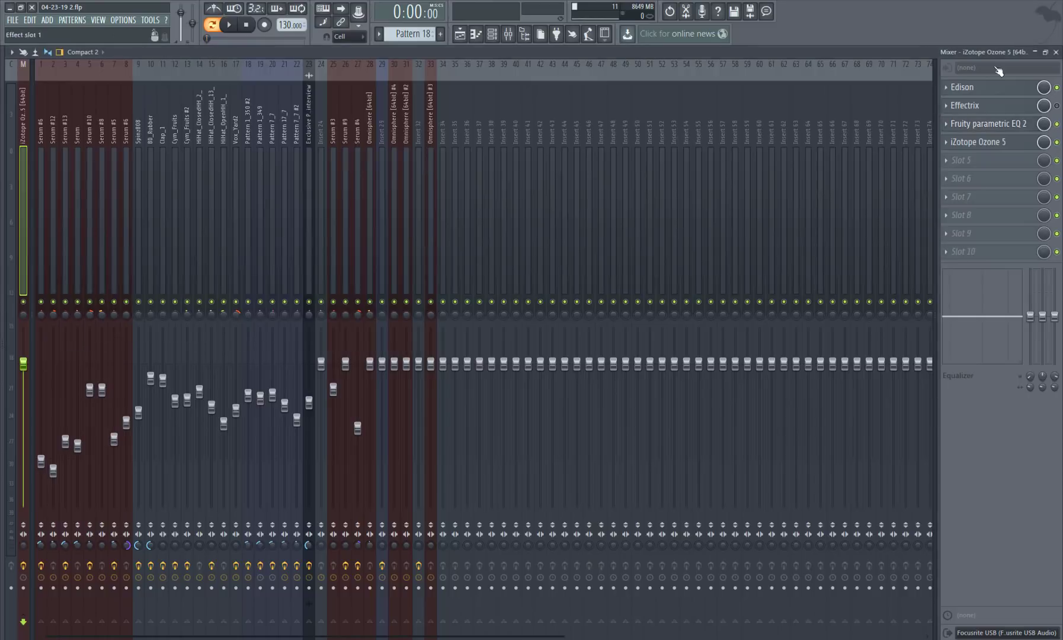
left_click(1056, 52)
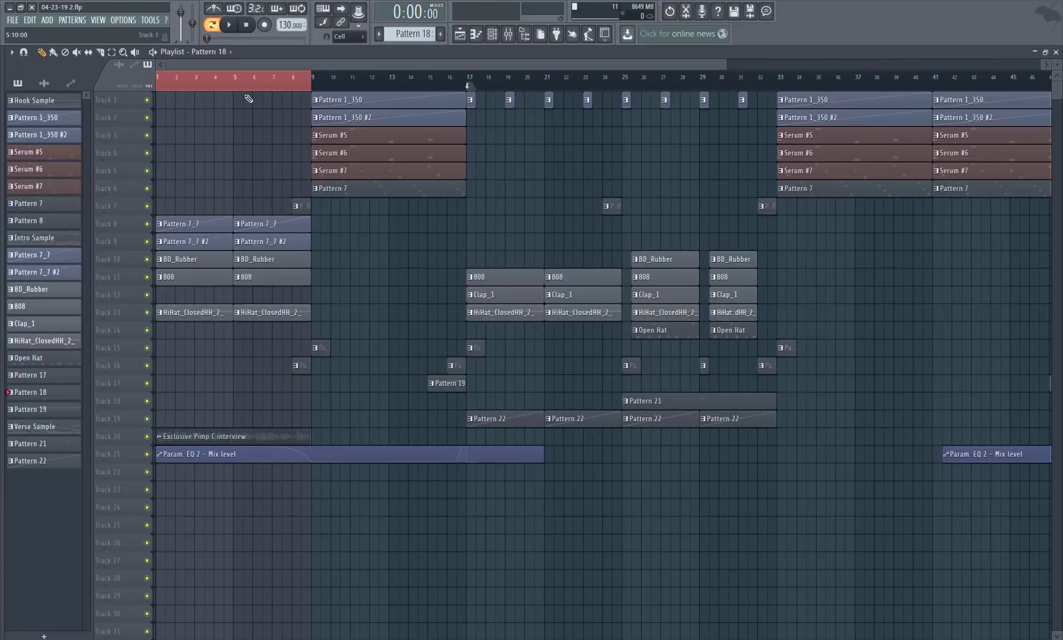
- Pick the Exclusive Pimp C interview clip on Track 20 and clear the playlist's time selection over the intro
mouse_move(205, 438)
left_mouse_down()
mouse_move(210, 393)
mouse_move(189, 442)
left_mouse_up()
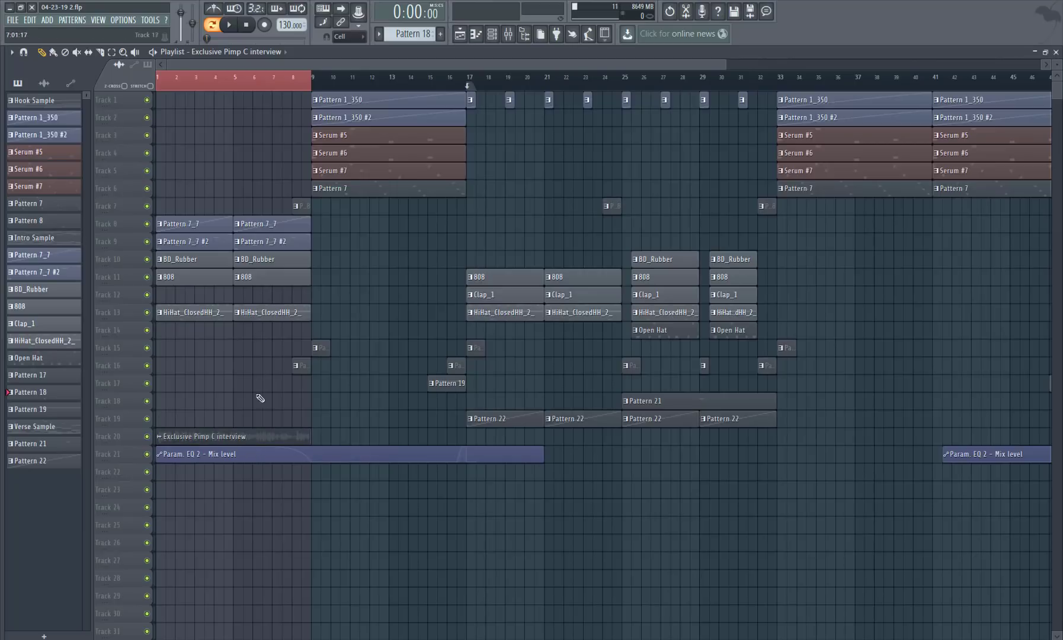
mouse_move(290, 436)
left_mouse_down()
mouse_move(292, 409)
mouse_move(289, 441)
left_mouse_up()
left_click(111, 53)
left_click(270, 82)
- Switch to song mode and play the arrangement from bar 1 through the intro into the following section, and stop
left_click(214, 27)
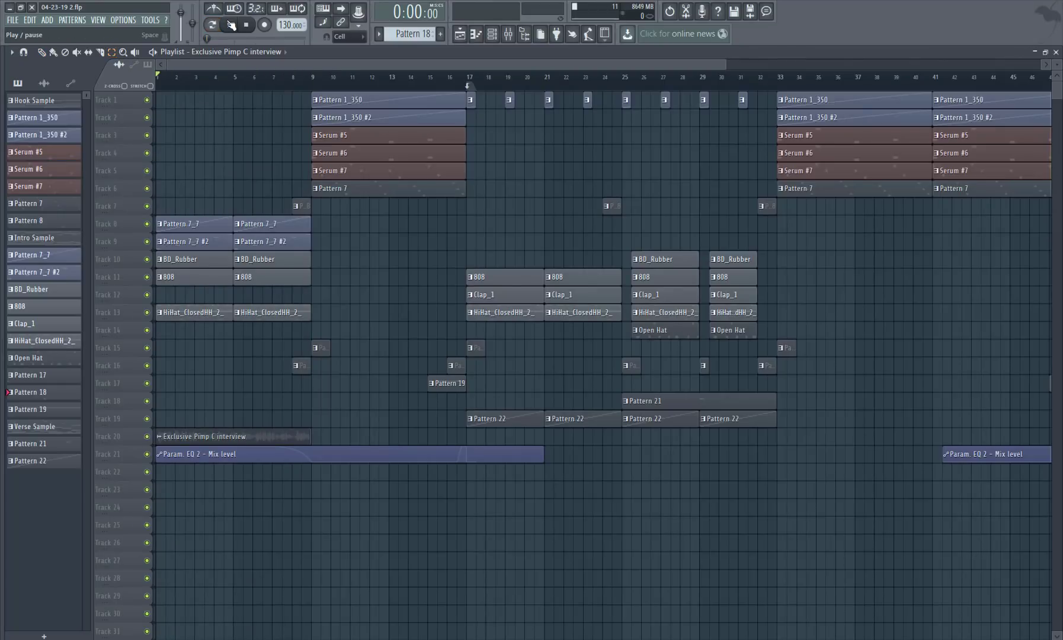
left_click(233, 25)
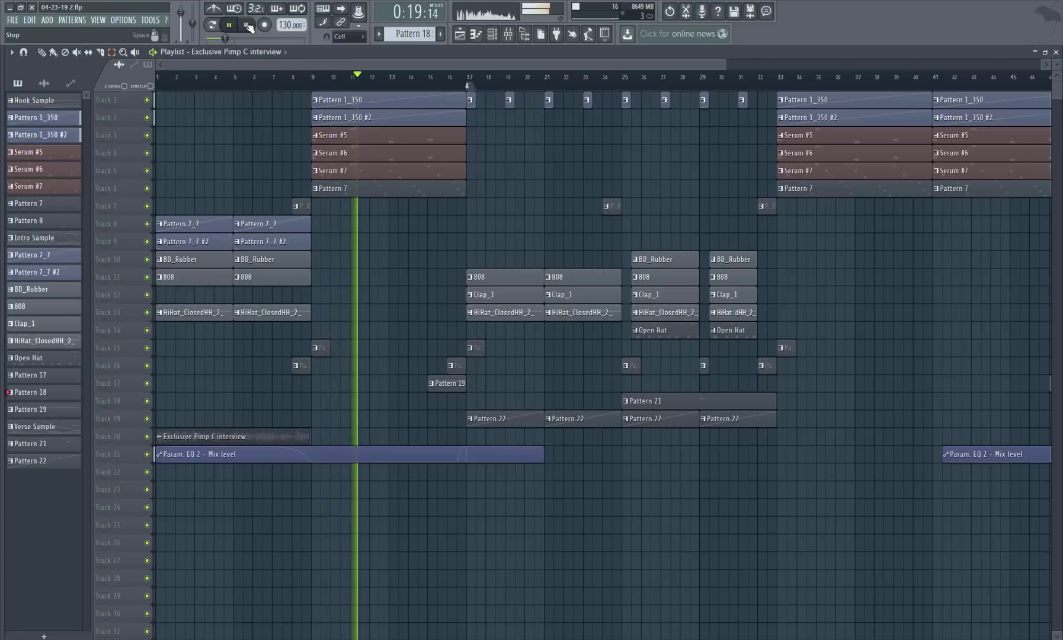
left_click(248, 27)
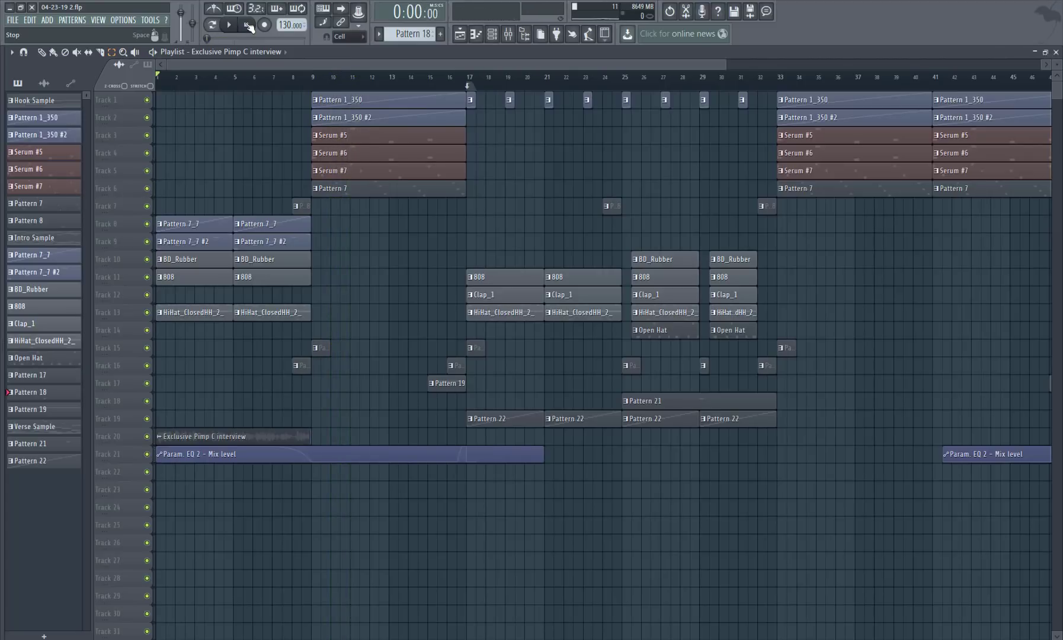